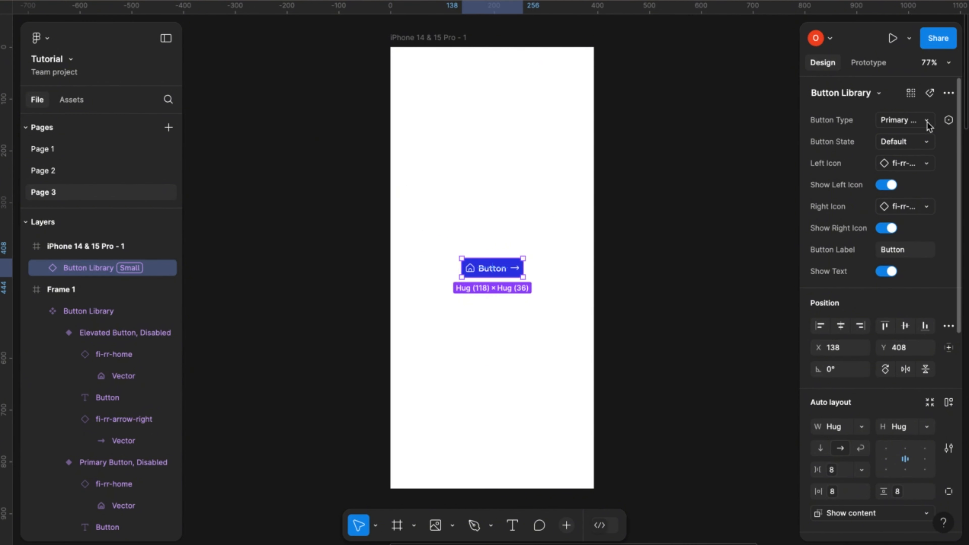
- Try the Button Library instance as a Secondary Button and as a Text Button
click(927, 120)
click(884, 135)
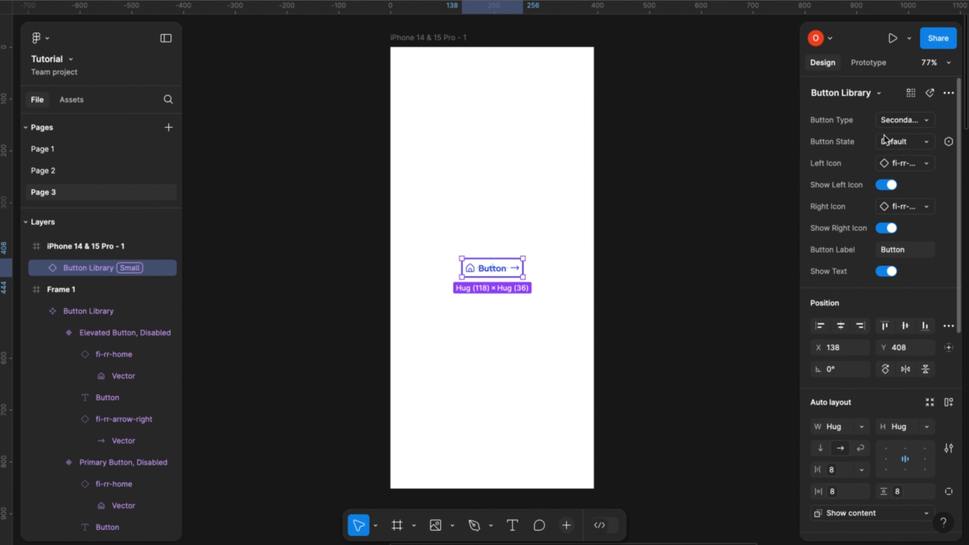
click(928, 121)
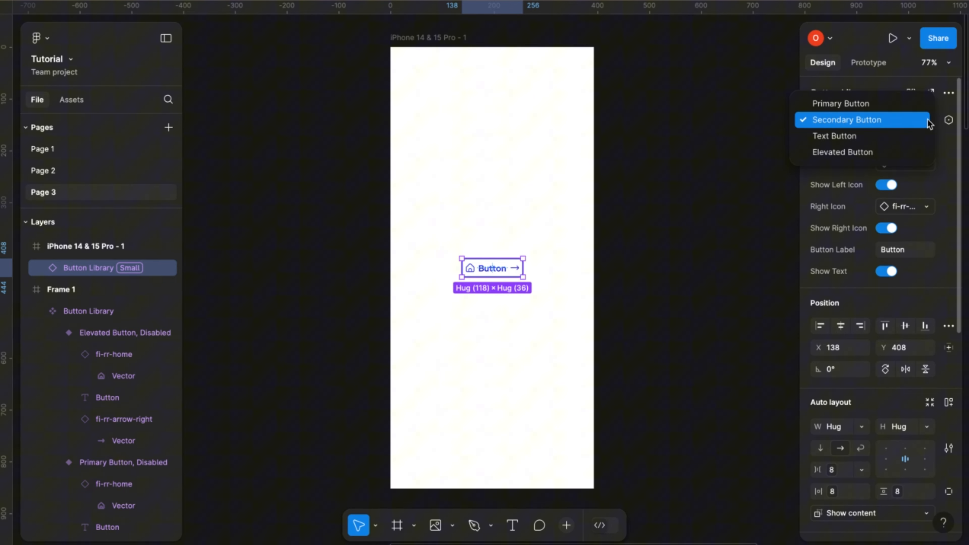
click(900, 136)
click(747, 251)
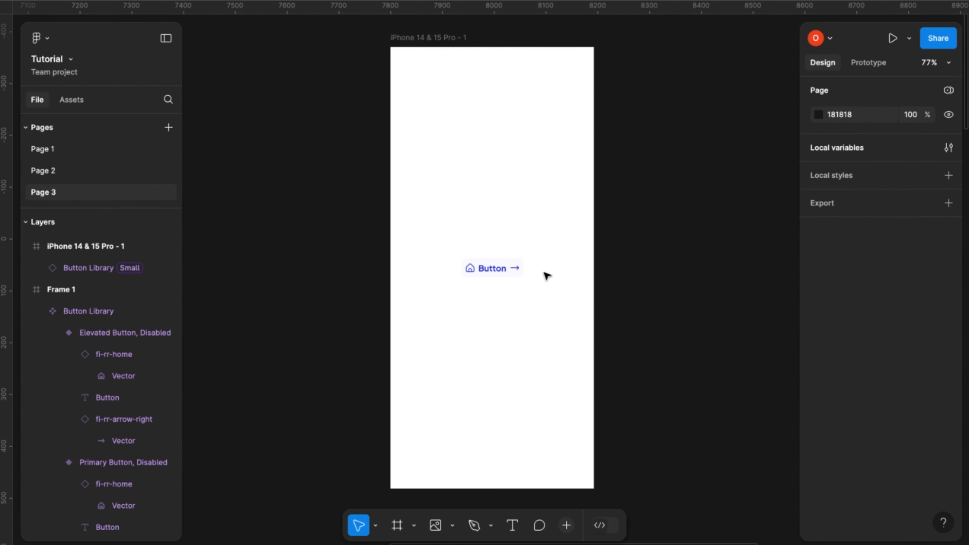
- Set the button instance's Button Type to Elevated Button
click(512, 268)
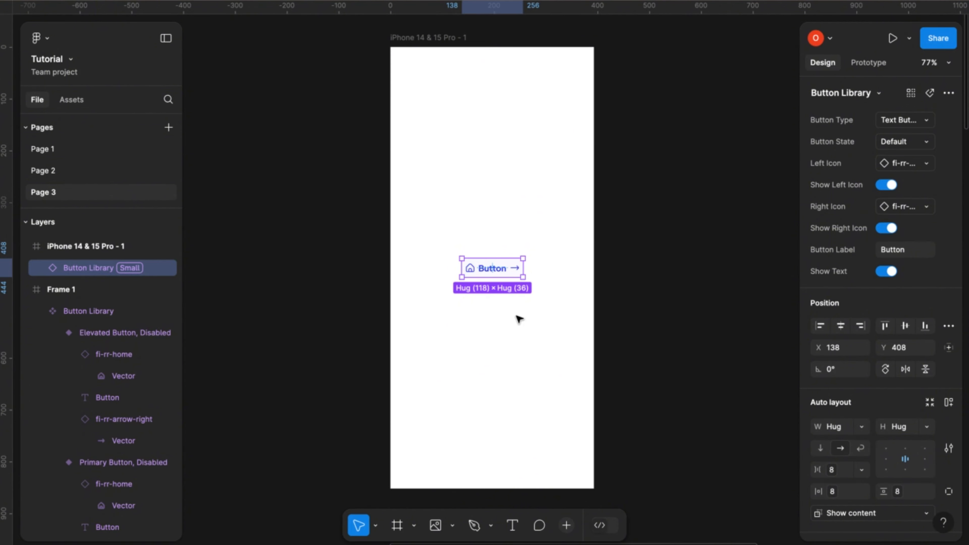
scroll(511, 318, up, 6)
scroll(511, 318, up, 2)
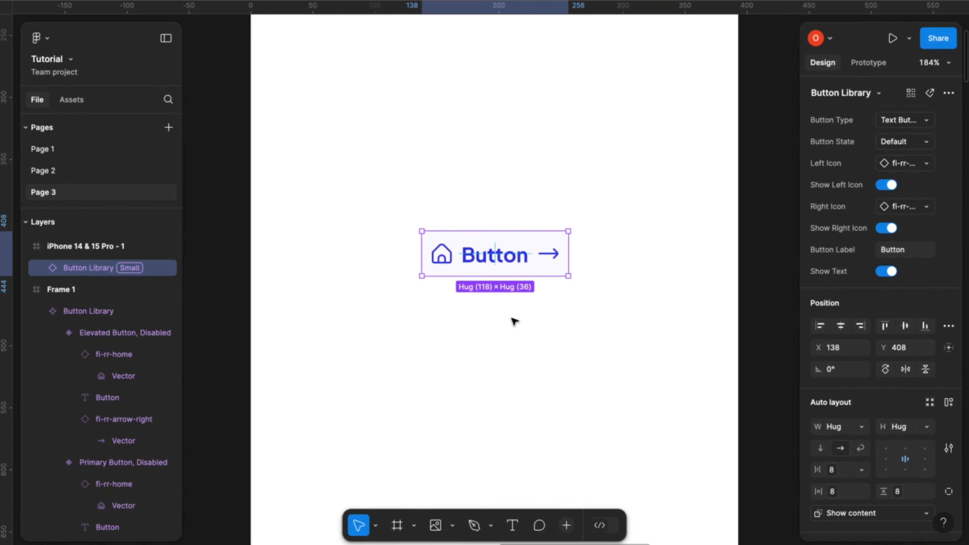
click(927, 120)
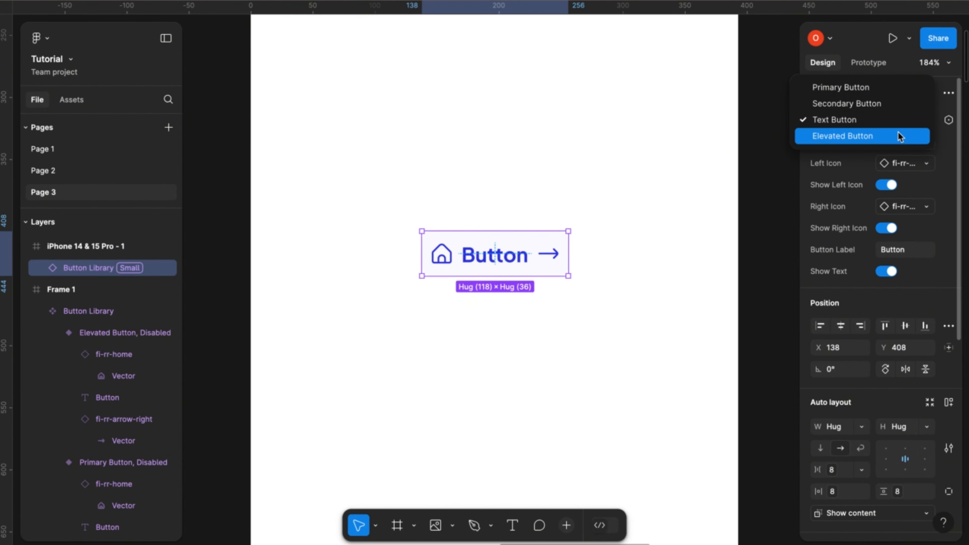
click(892, 138)
click(639, 243)
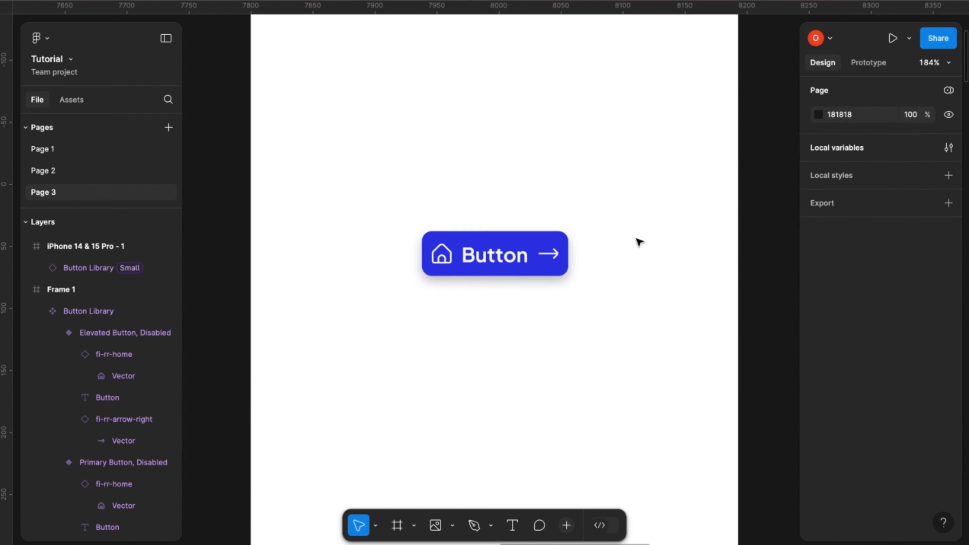
- Cycle the elevated button's state through Hover, Selected and Disabled, and return it to Default
click(559, 261)
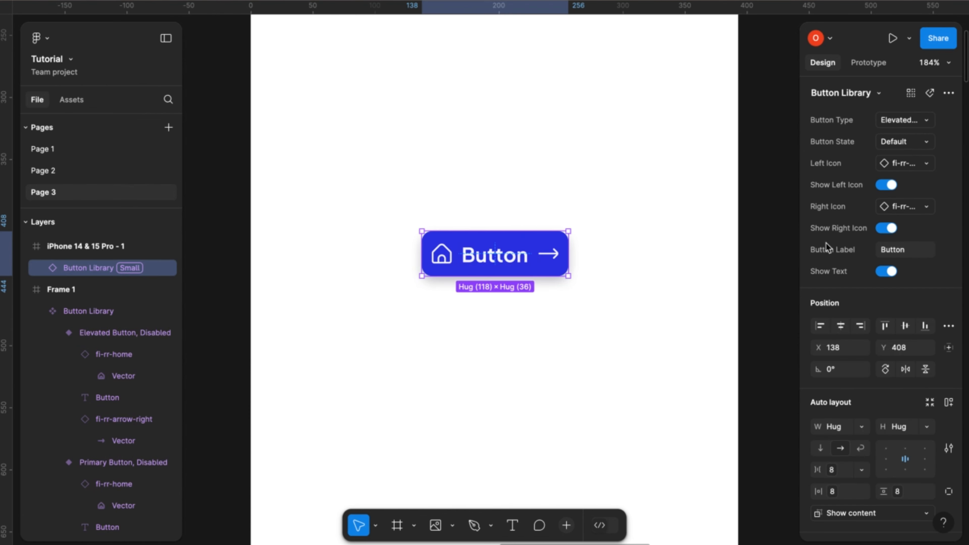
click(926, 143)
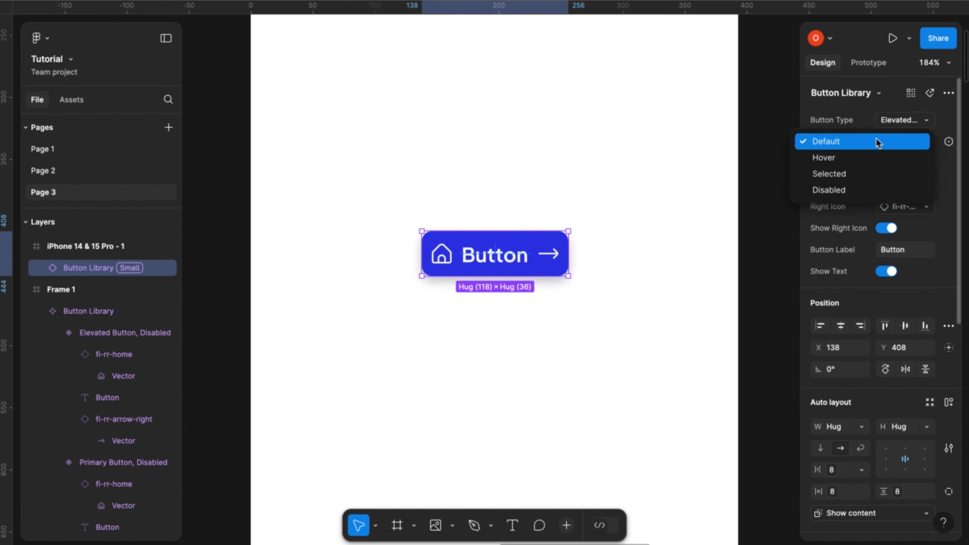
click(860, 162)
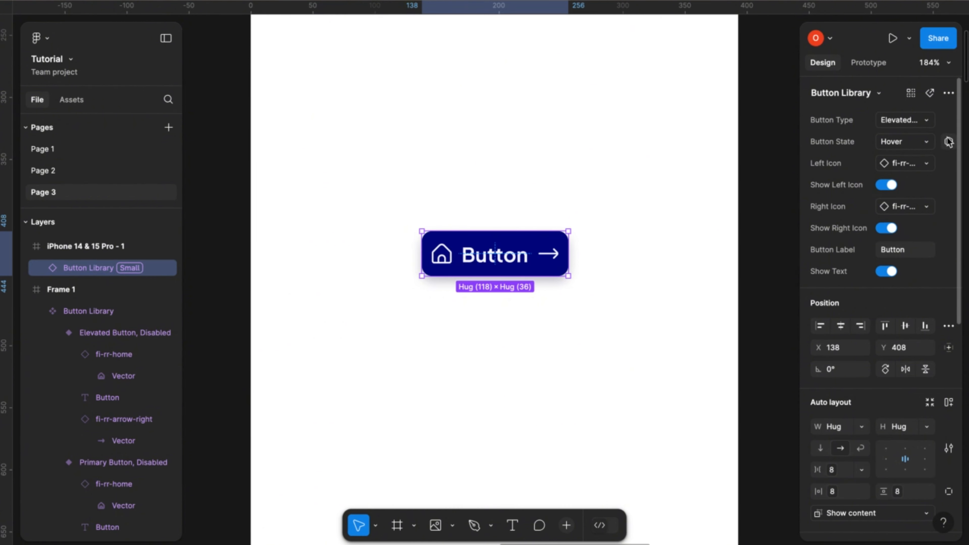
click(927, 146)
click(882, 157)
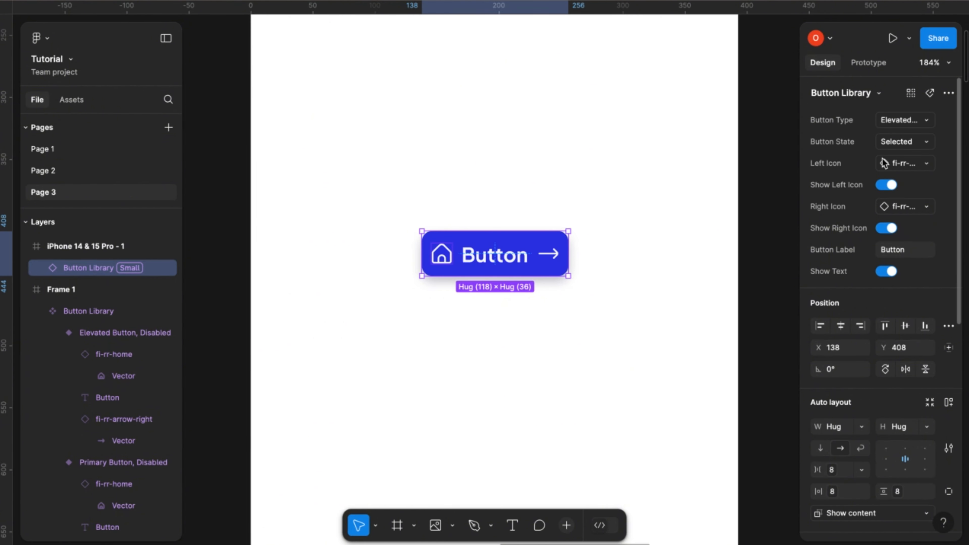
click(930, 143)
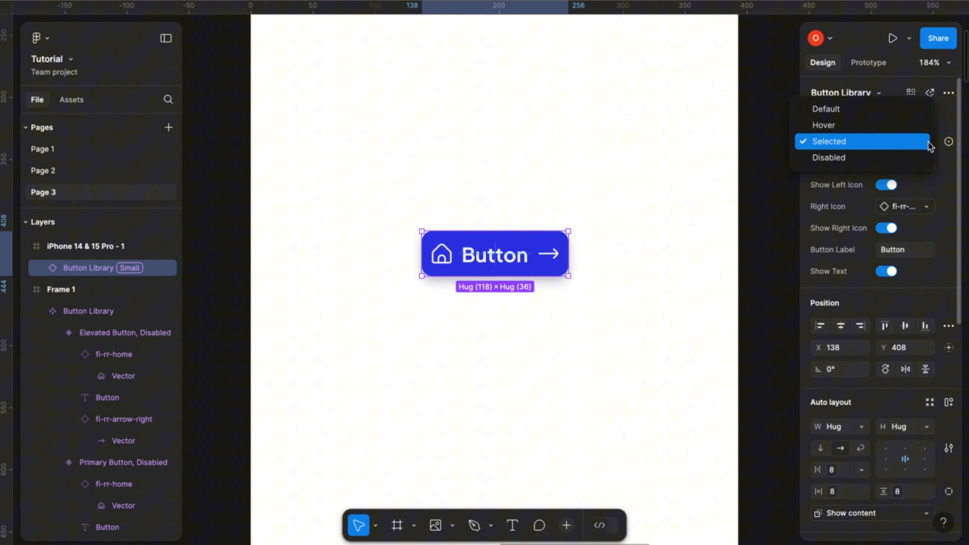
click(877, 160)
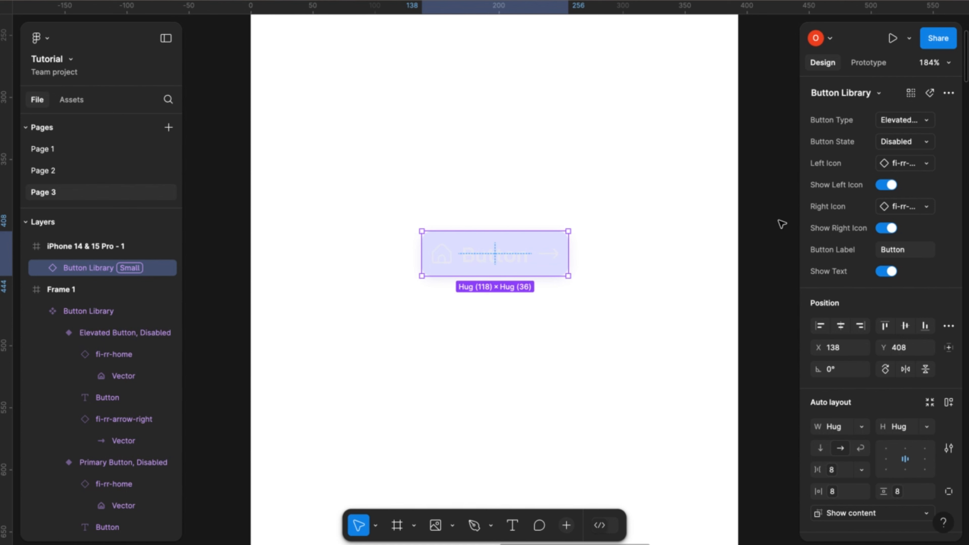
click(927, 142)
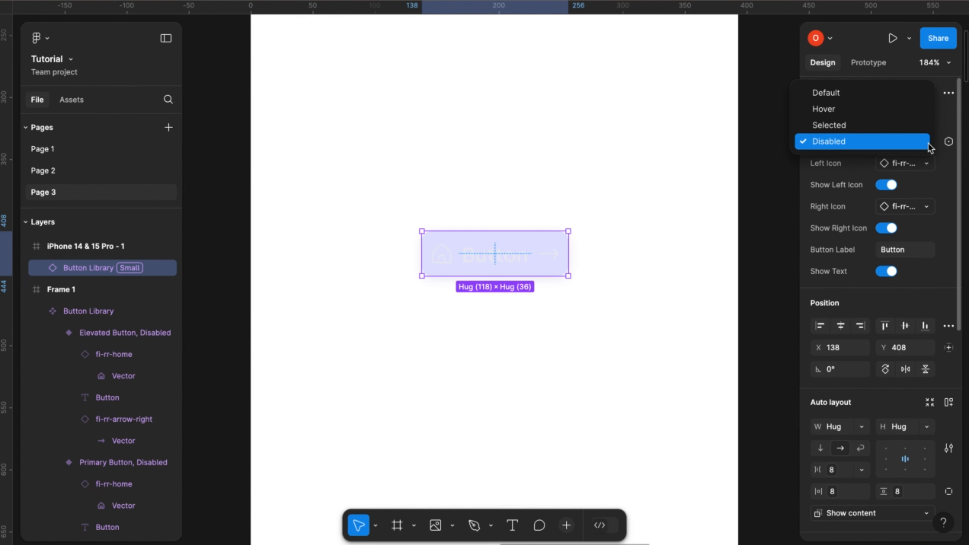
click(907, 97)
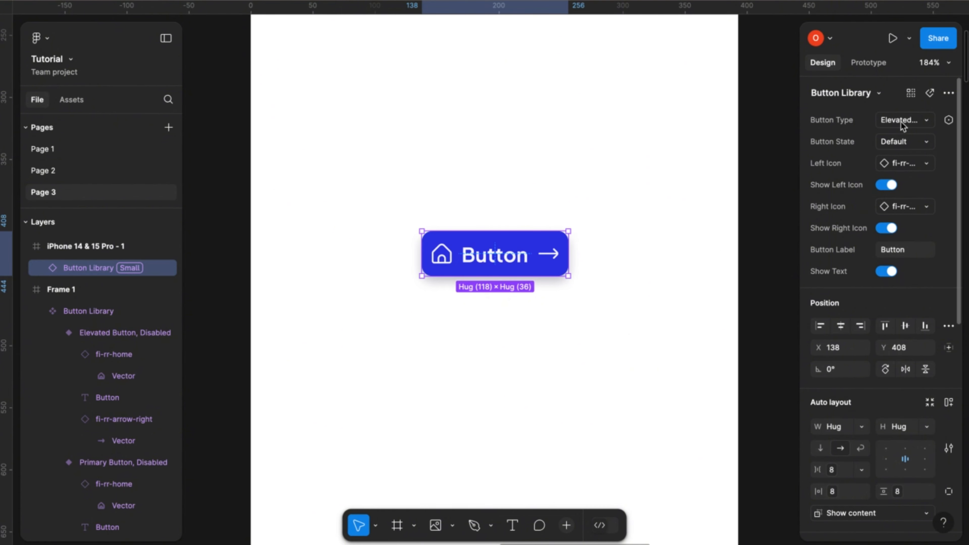
- Hide the button's left and right icons, and show both icons again
click(892, 185)
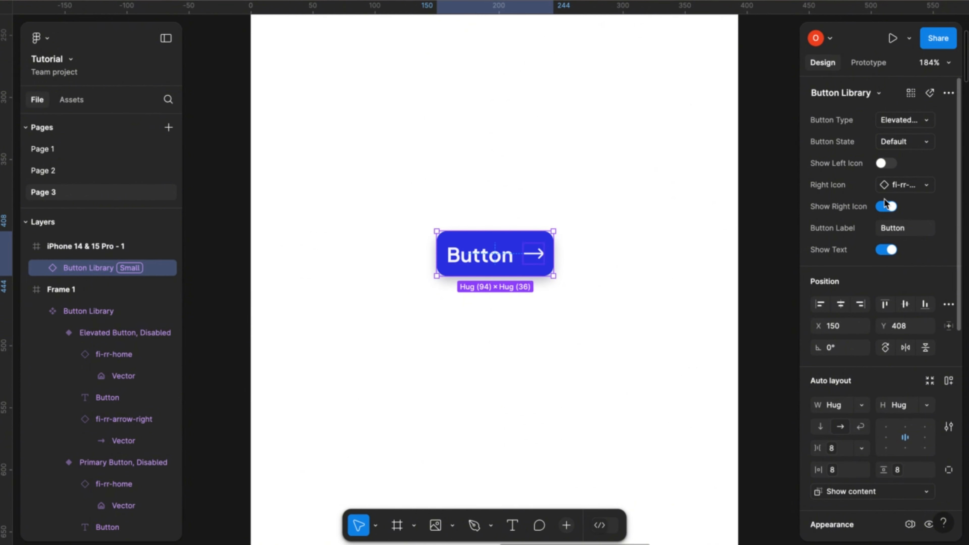
click(888, 206)
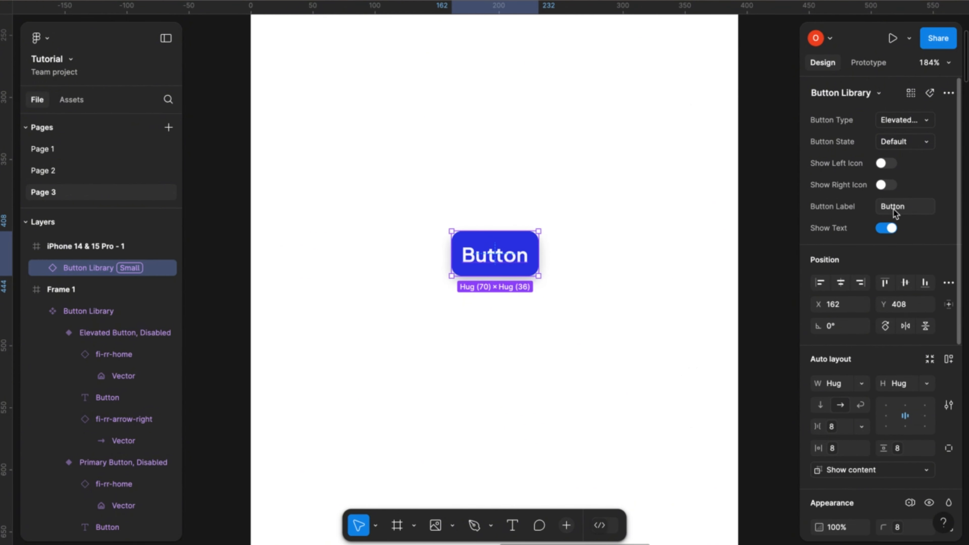
click(883, 187)
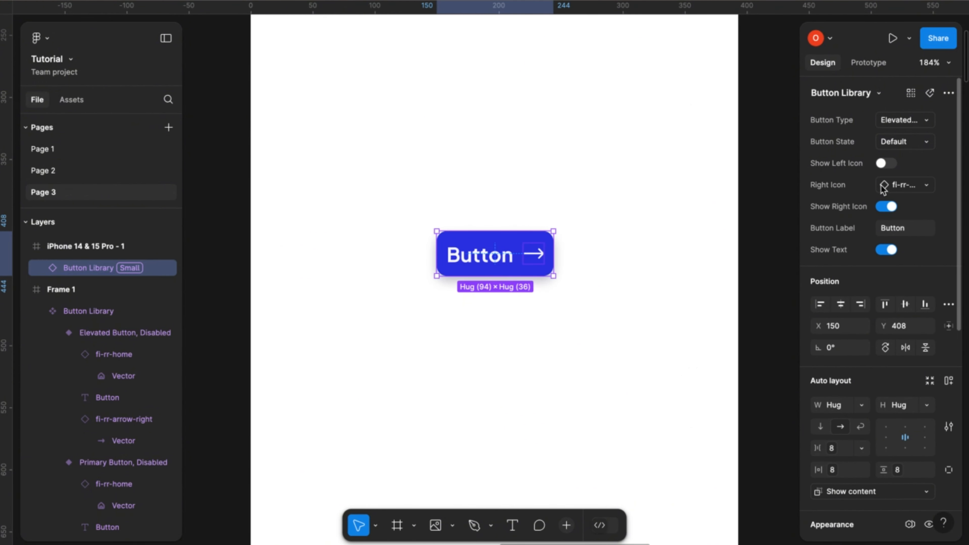
click(883, 164)
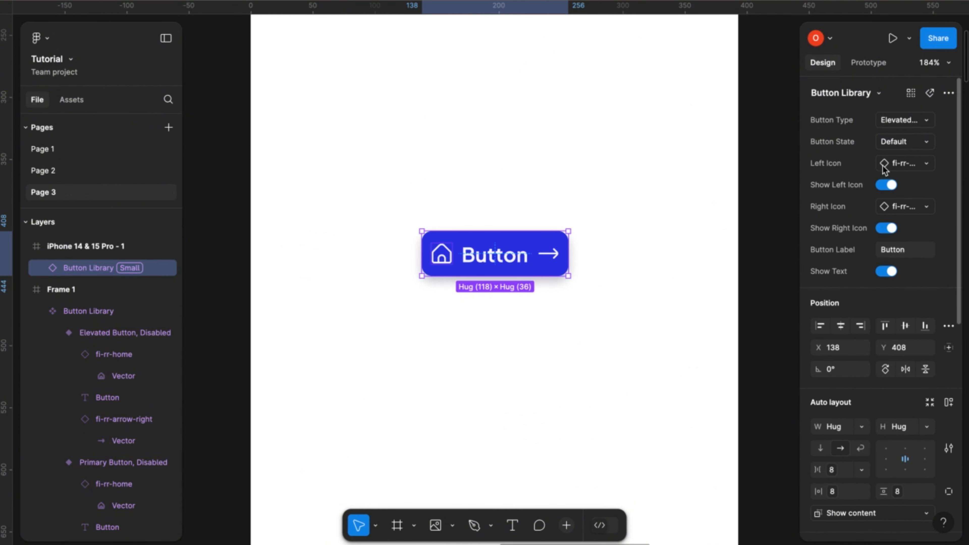
- Change the button's label to "Get Started"
click(894, 251)
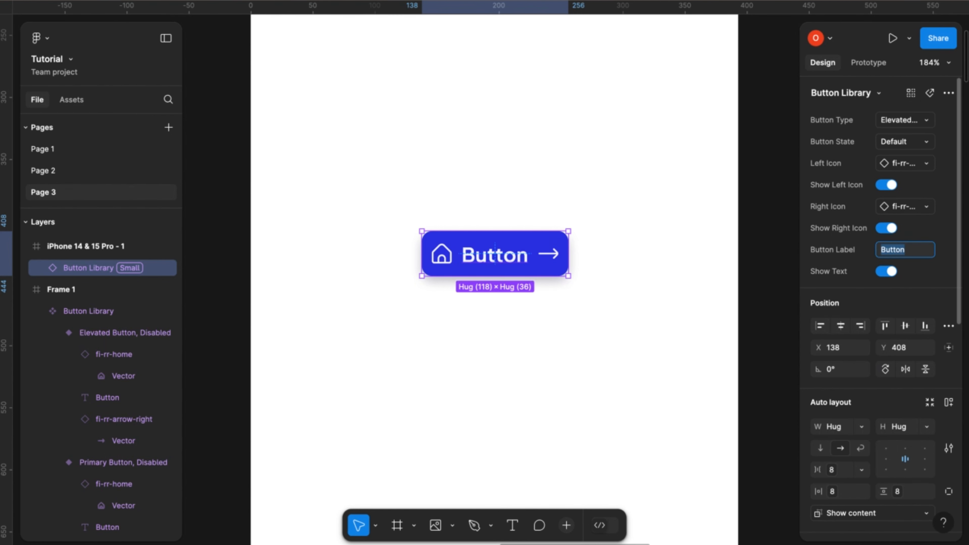
text(Get Started)
key(Return)
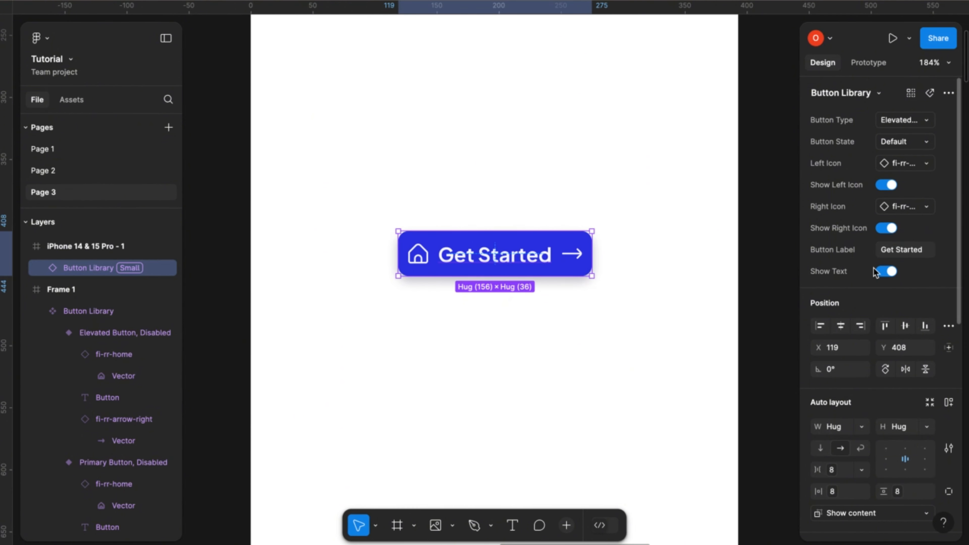
- Reduce the button to an icon-only version by hiding its left icon and text while keeping the right icon shown
click(889, 229)
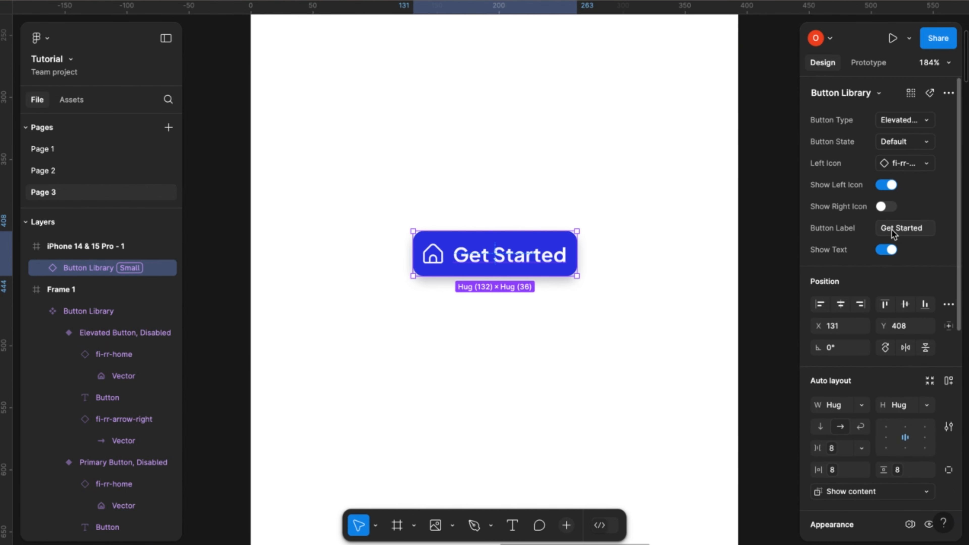
click(889, 185)
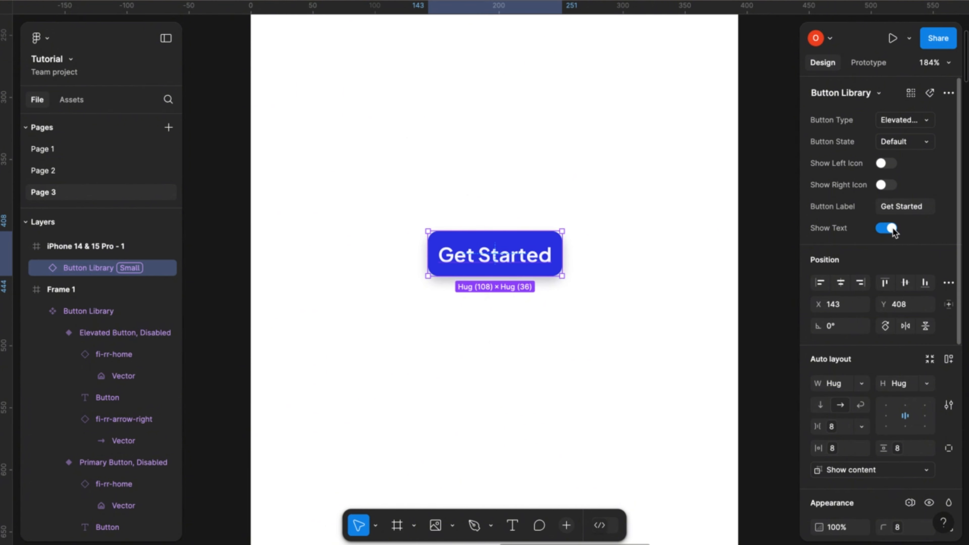
click(884, 186)
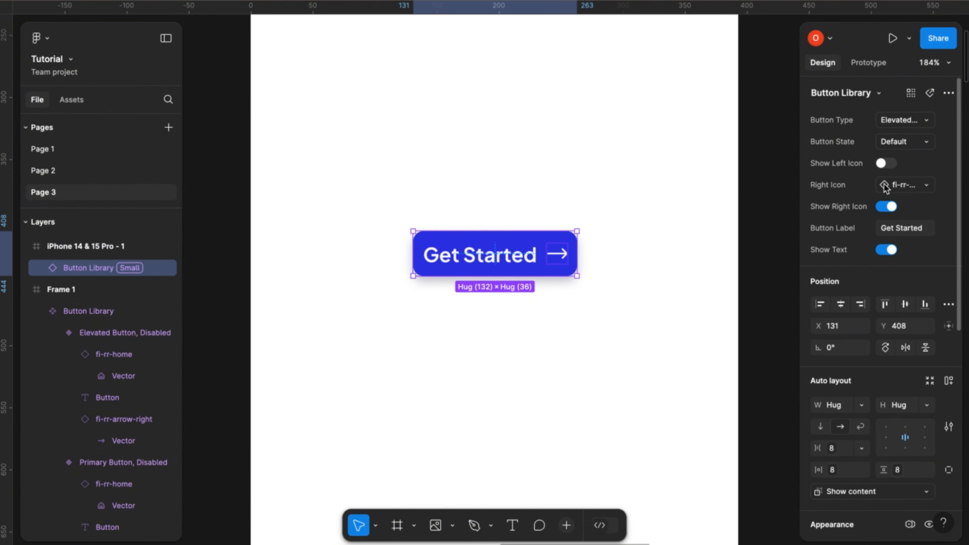
click(891, 250)
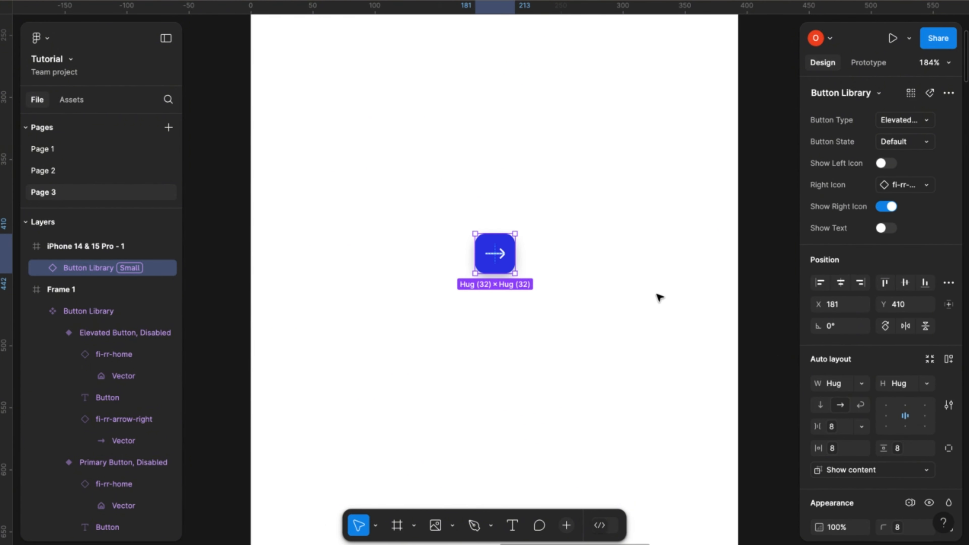
click(540, 332)
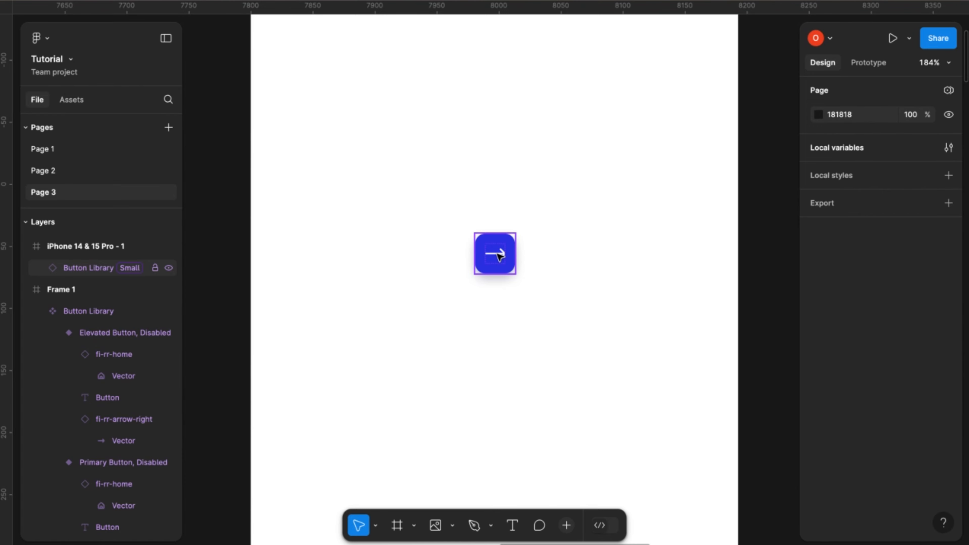
- Set the icon-only button's Button Component variable mode to Medium
click(498, 255)
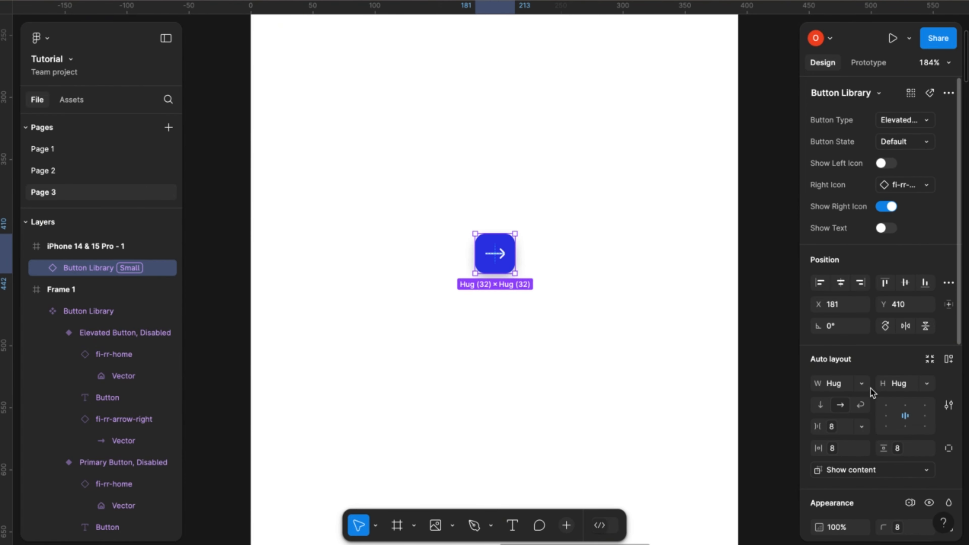
scroll(871, 388, down, 4)
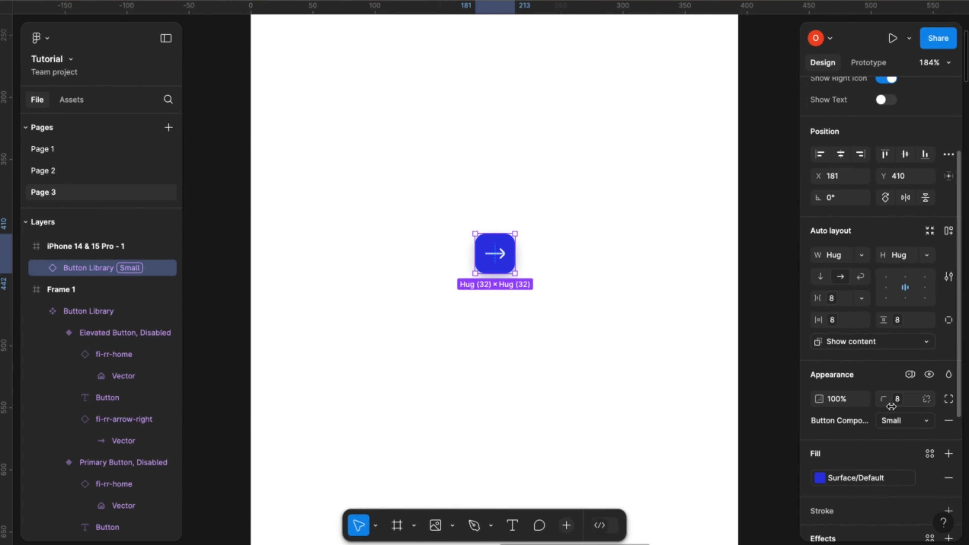
scroll(891, 406, down, 1)
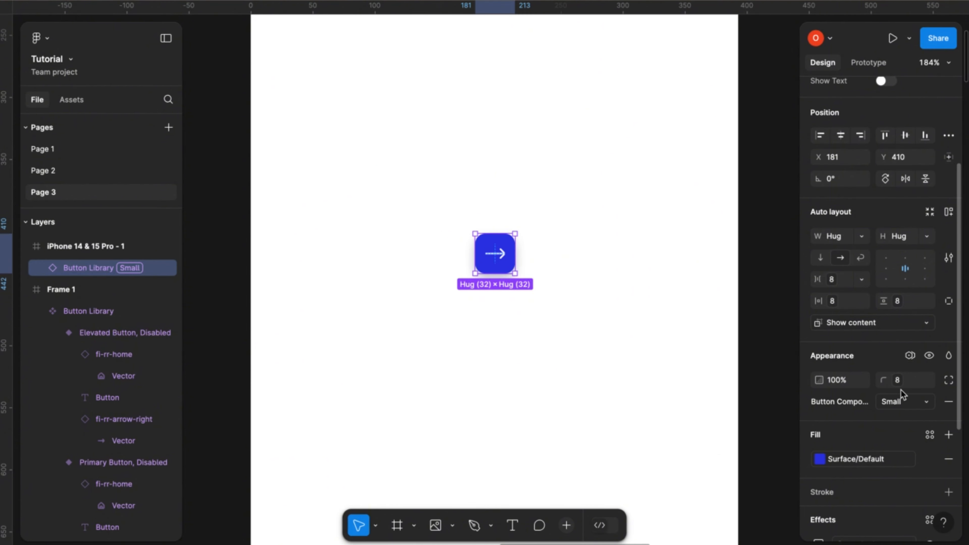
scroll(900, 390, down, 1)
click(910, 329)
mouse_move(892, 369)
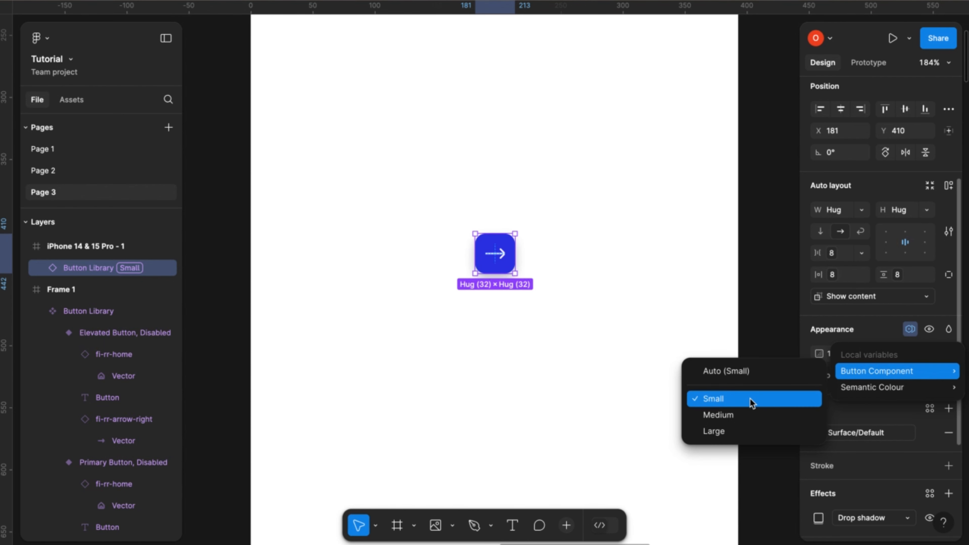
click(727, 418)
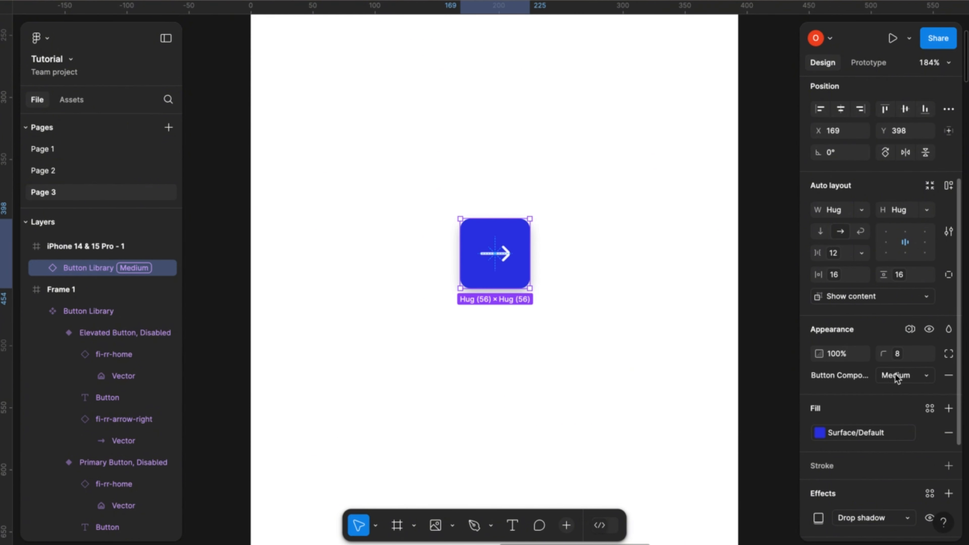
- Change the button's Button Component variable mode to Large
click(877, 376)
click(825, 390)
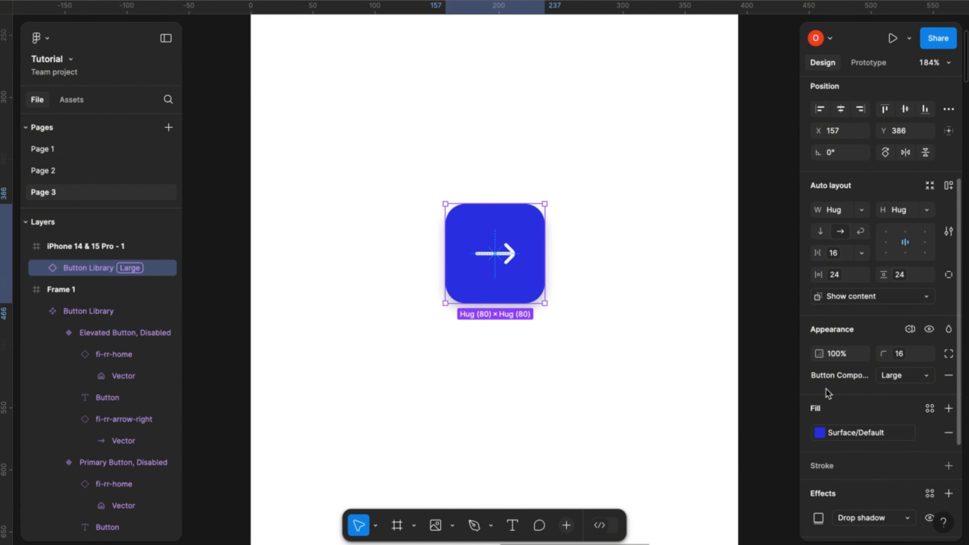
click(928, 376)
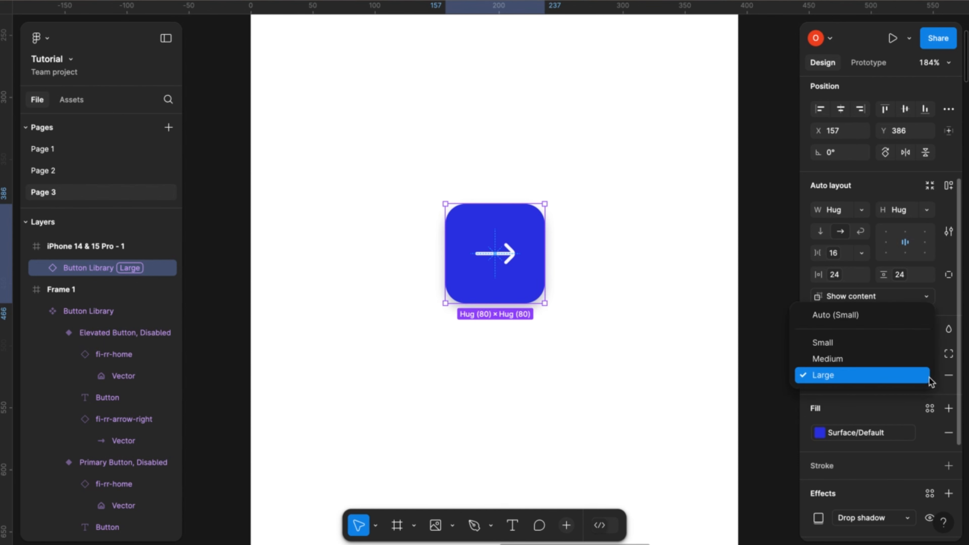
click(938, 364)
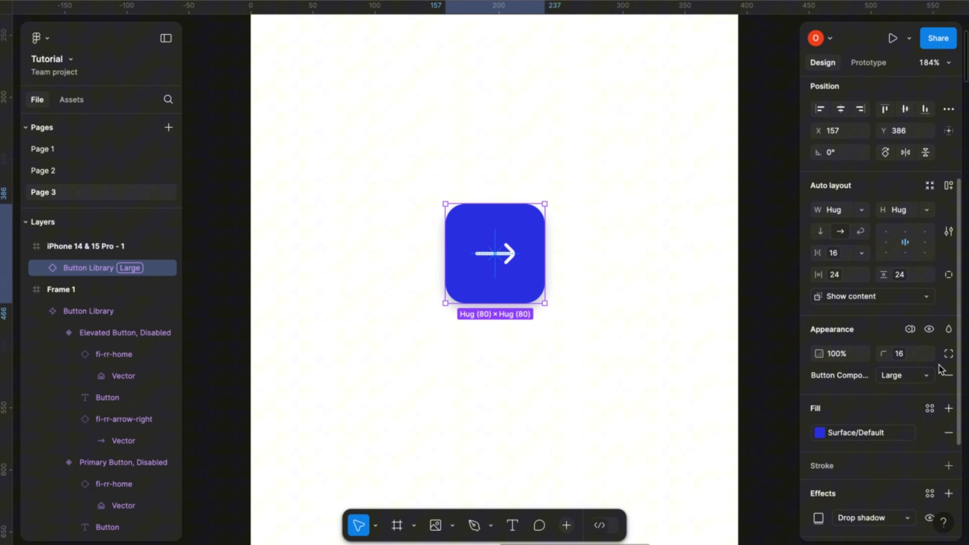
- Try the Success and Warning modes of the Semantic Colour variable collection on the button instance
click(910, 329)
mouse_move(863, 393)
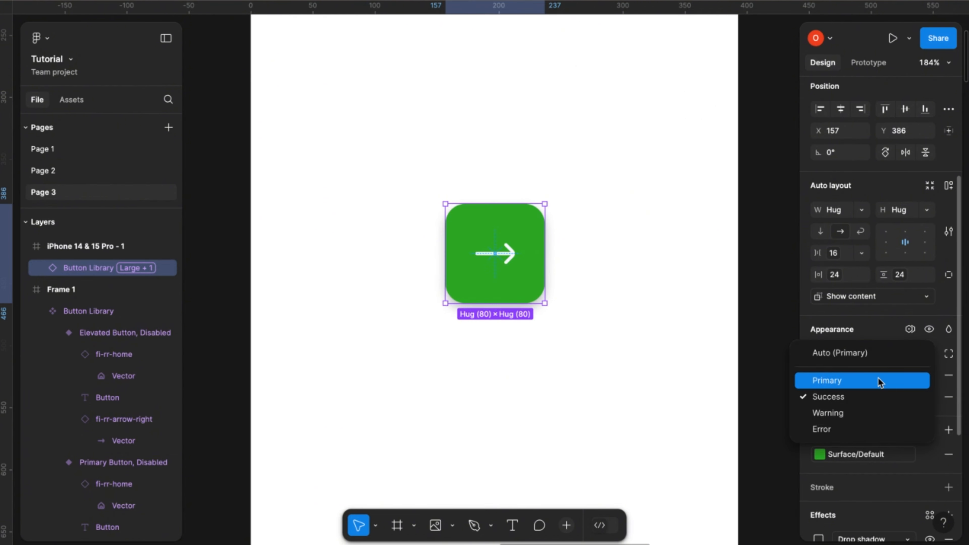
click(842, 399)
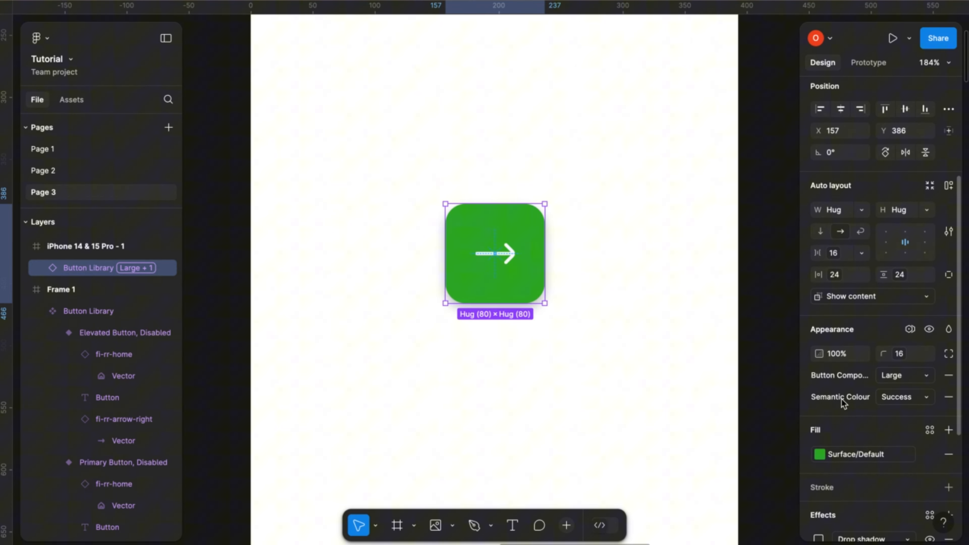
click(919, 403)
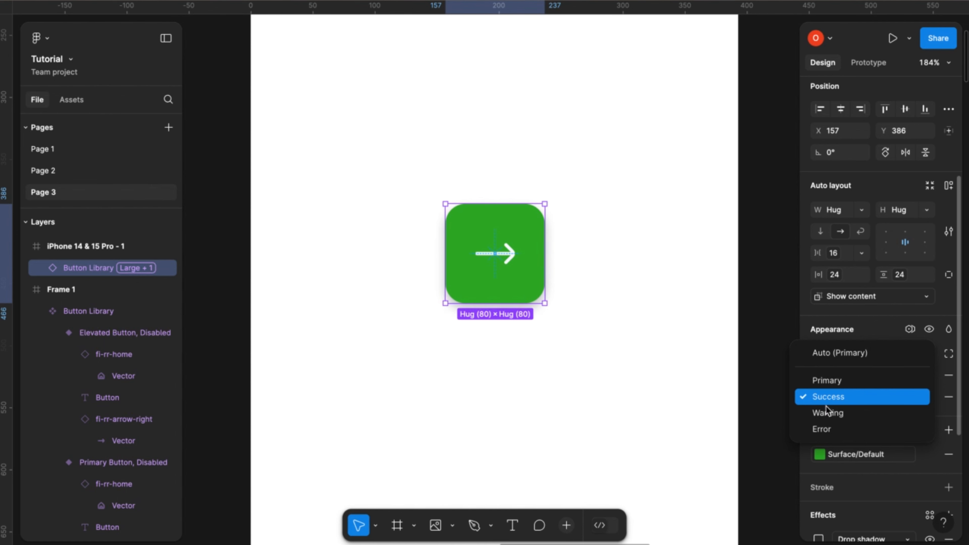
click(826, 414)
- Switch the button's Semantic Colour mode to Error, and return it to Primary
click(913, 397)
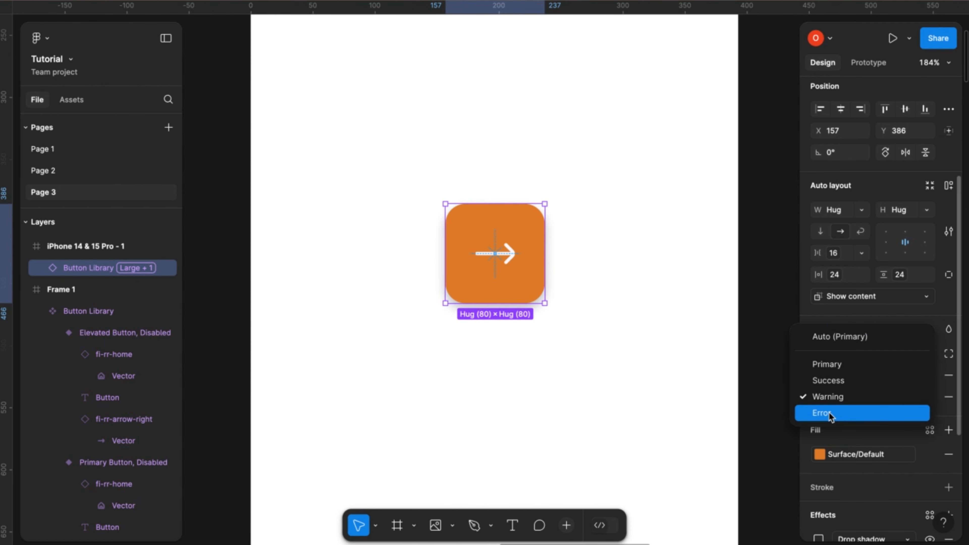
click(832, 414)
click(921, 399)
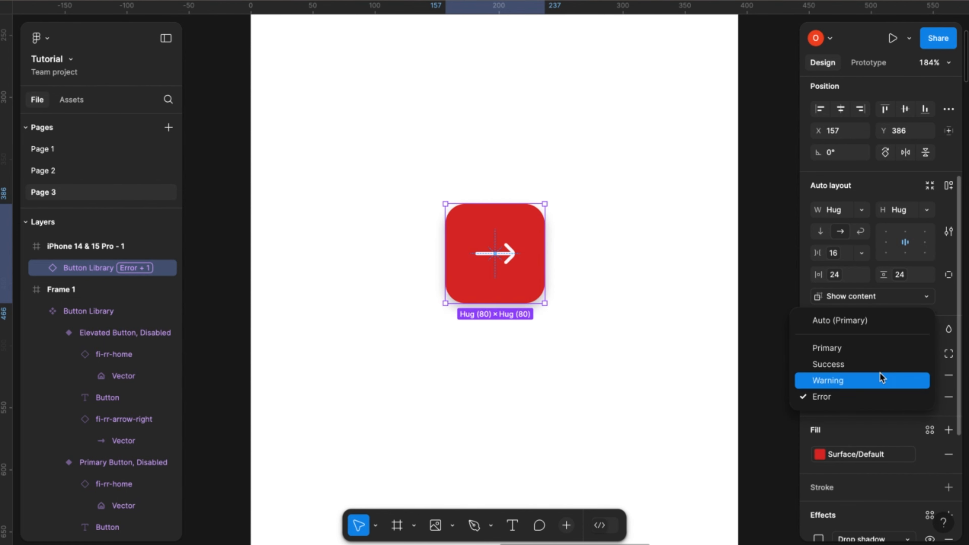
click(846, 348)
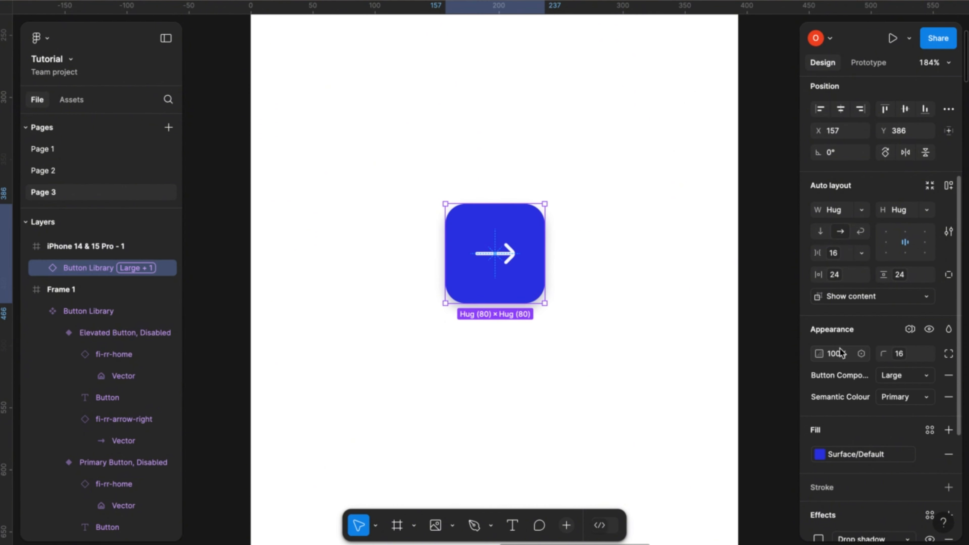
- Show the button's text and left icon again alongside its right icon
scroll(873, 371, up, 5)
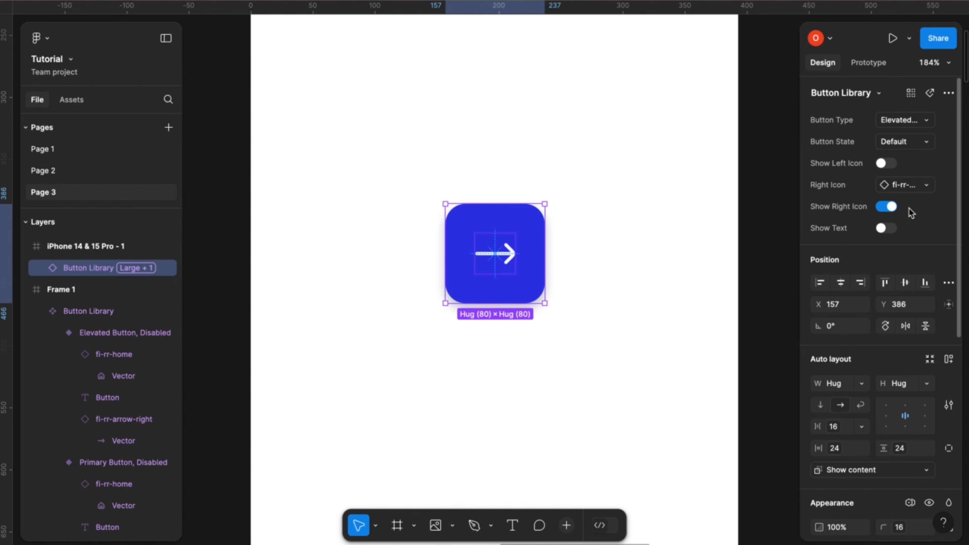
click(884, 229)
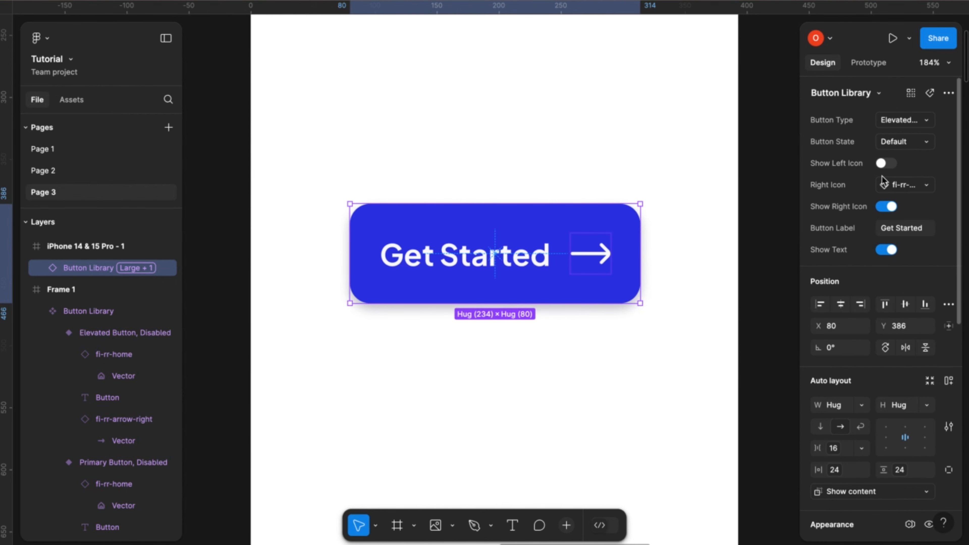
click(884, 163)
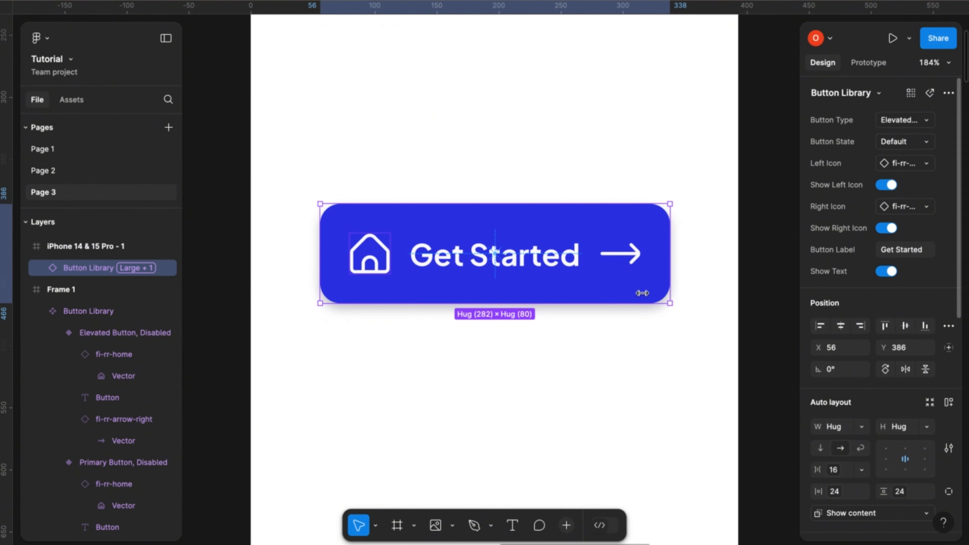
- Preview the iPhone 14 & 15 Pro - 1 frame as a prototype, and close the preview
scroll(578, 372, down, 1)
scroll(578, 374, down, 4)
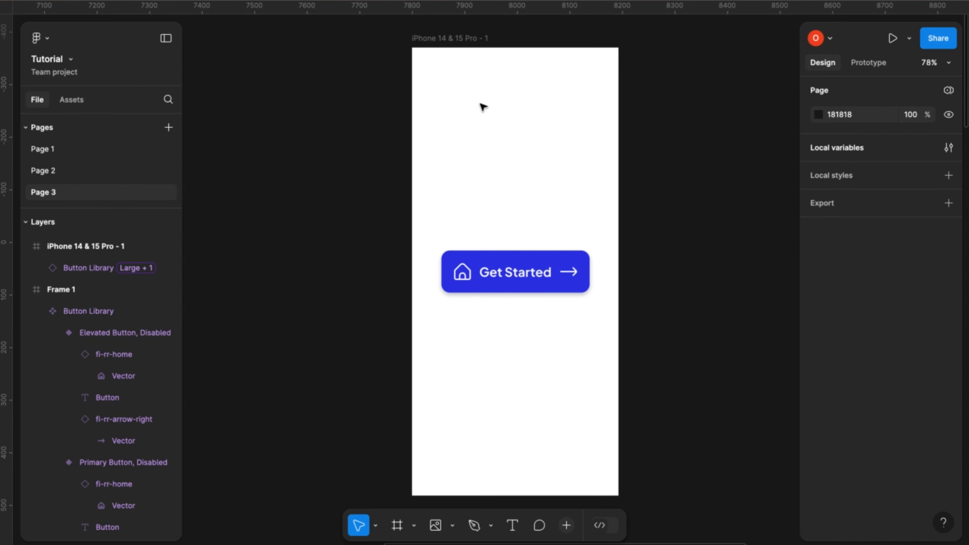
click(466, 40)
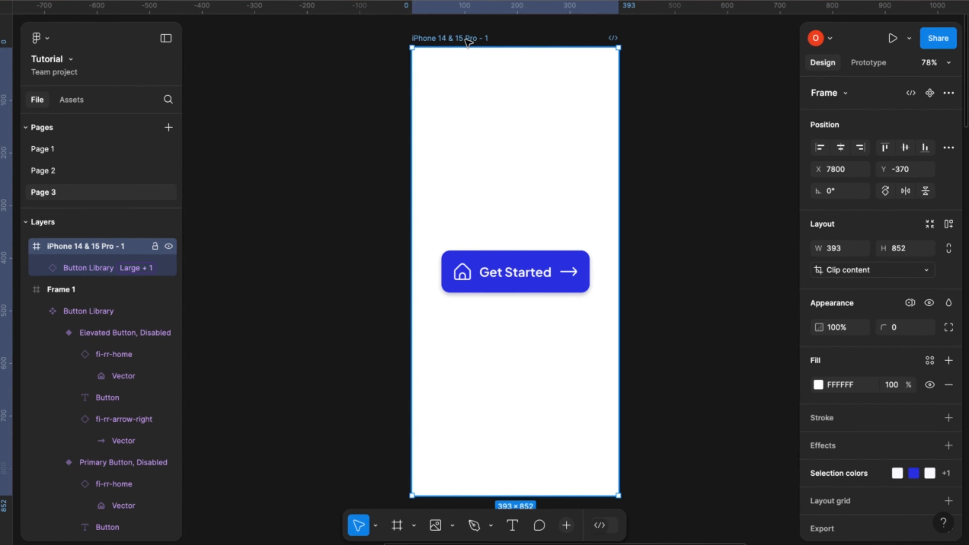
key(shift+space)
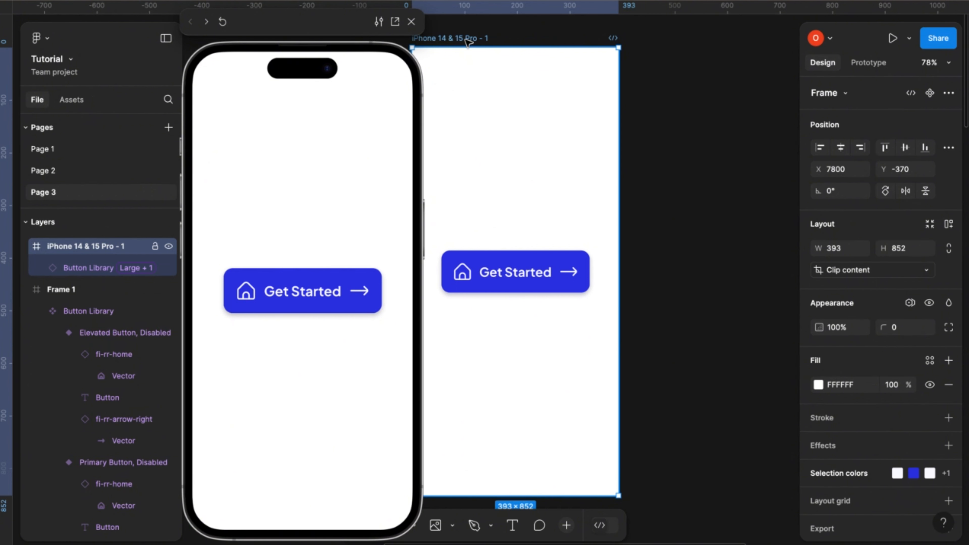
scroll(493, 95, left, 4)
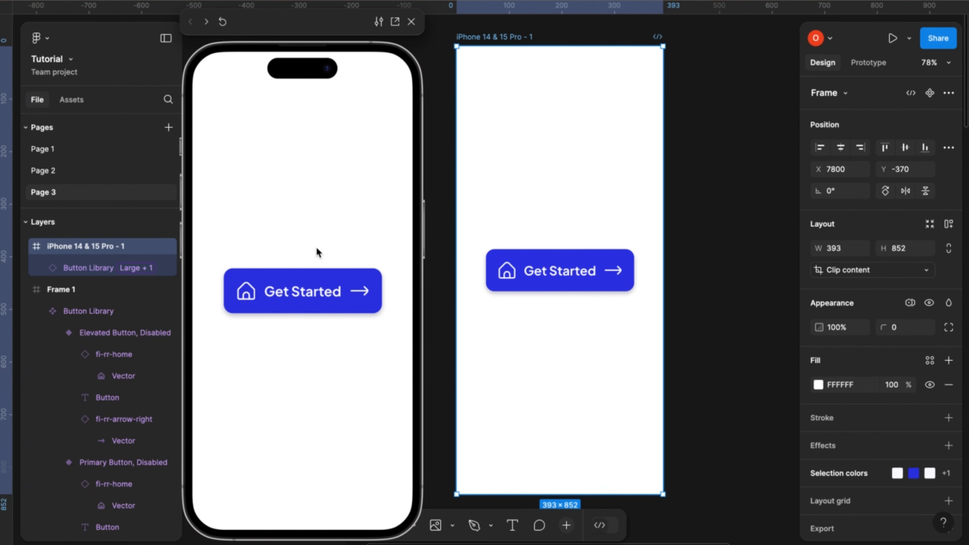
click(411, 21)
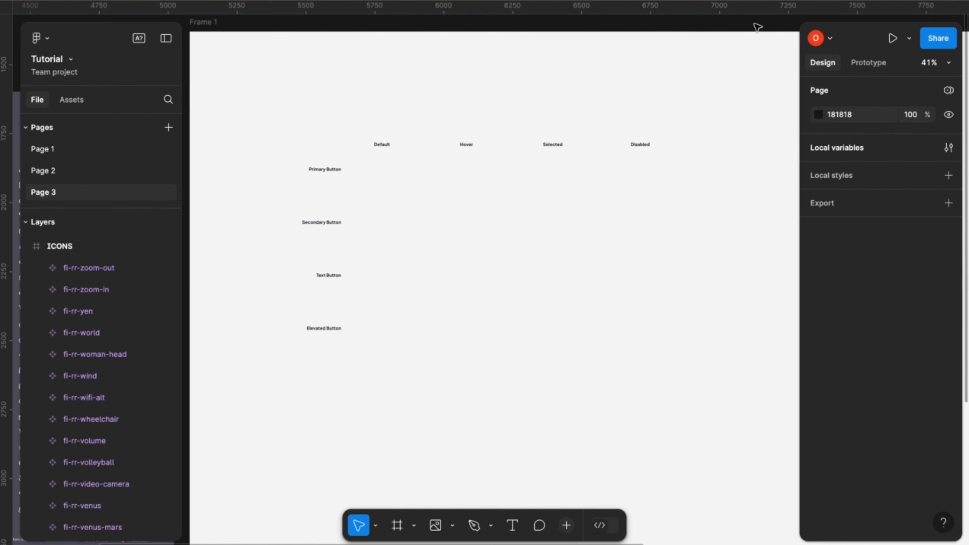
- Open the local variables and examine how the Radius and Spacing variables in Sizing Tokens reference the Number Scale
click(835, 149)
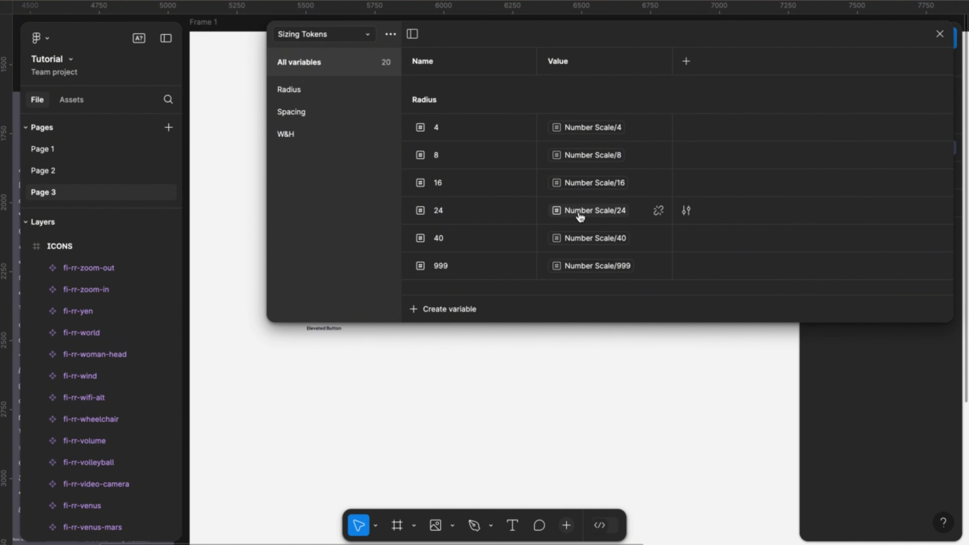
scroll(579, 217, down, 1)
scroll(580, 217, down, 1)
scroll(580, 216, up, 2)
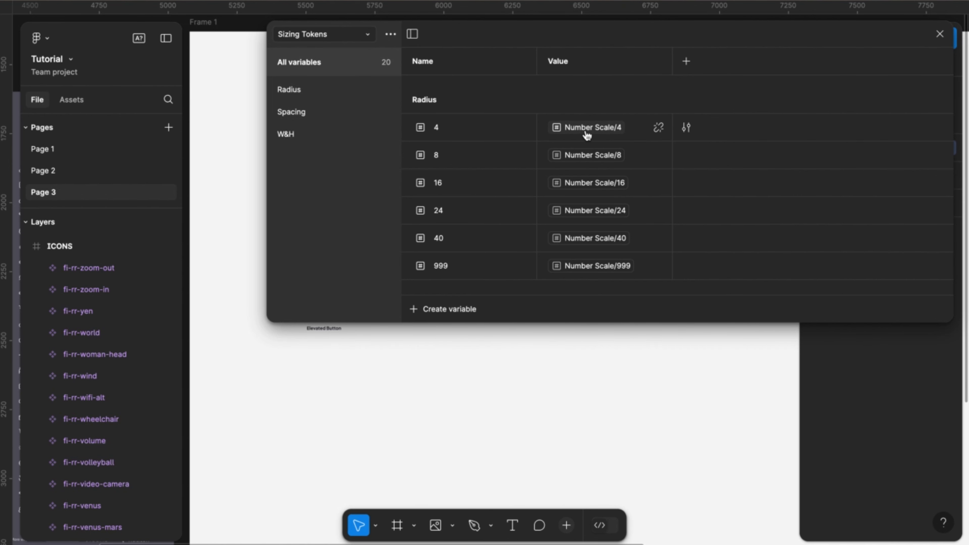
scroll(580, 216, down, 6)
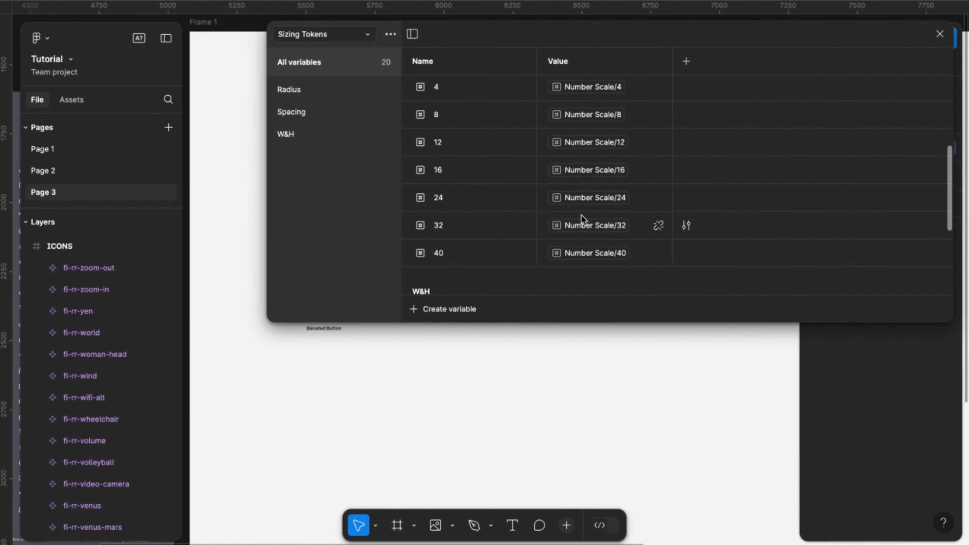
scroll(581, 216, up, 5)
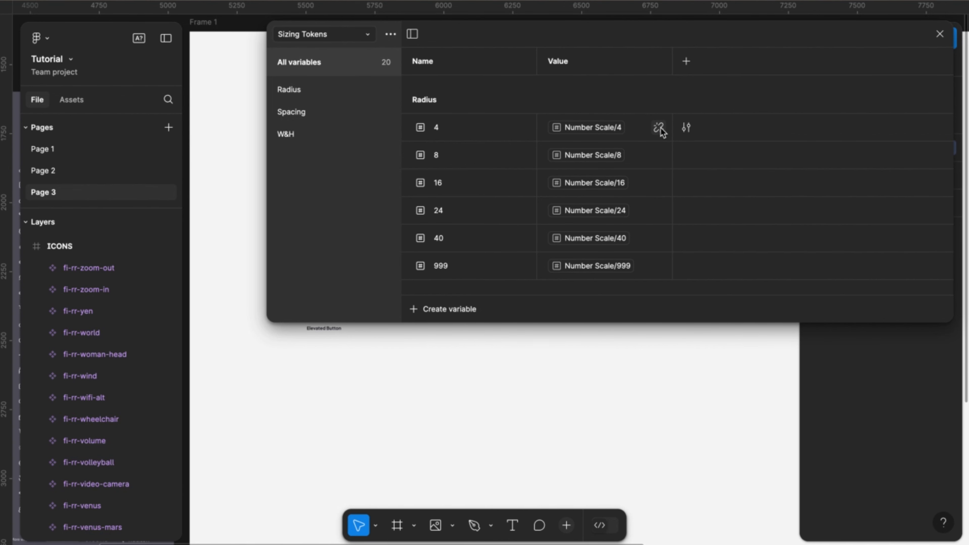
- Detach the Number Scale aliases from the Radius variables 4 and 8 in Sizing Tokens
click(659, 128)
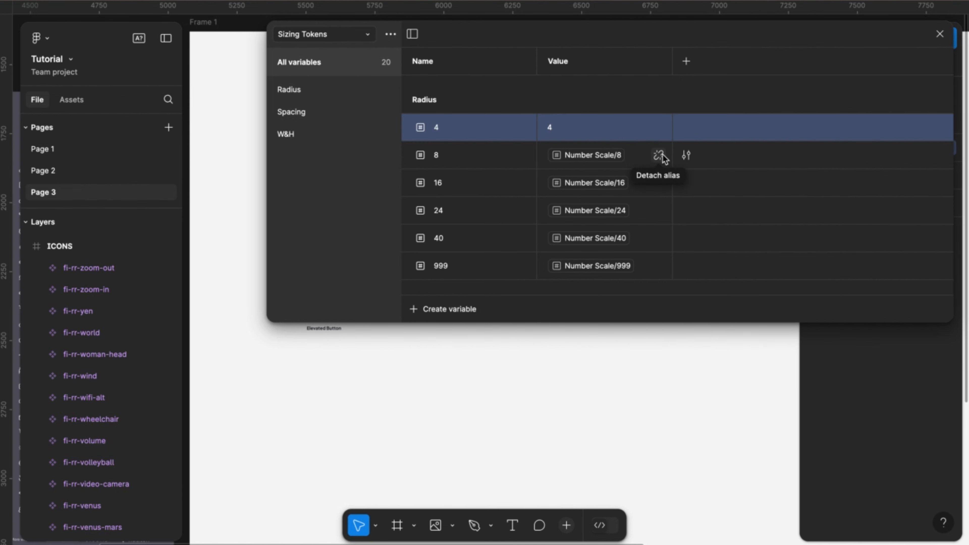
click(658, 154)
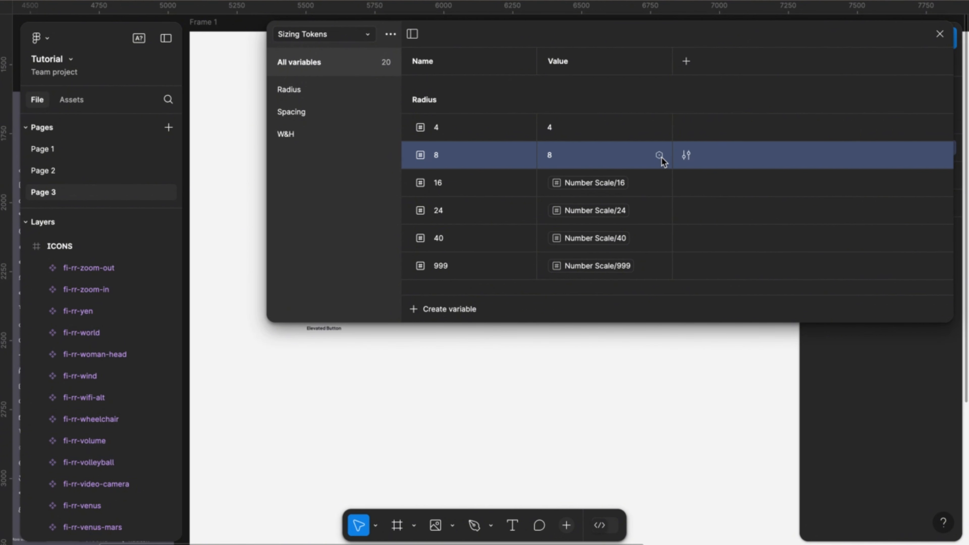
- Link the Radius variable 8 to the Primitives variable Number Scale/8
click(661, 158)
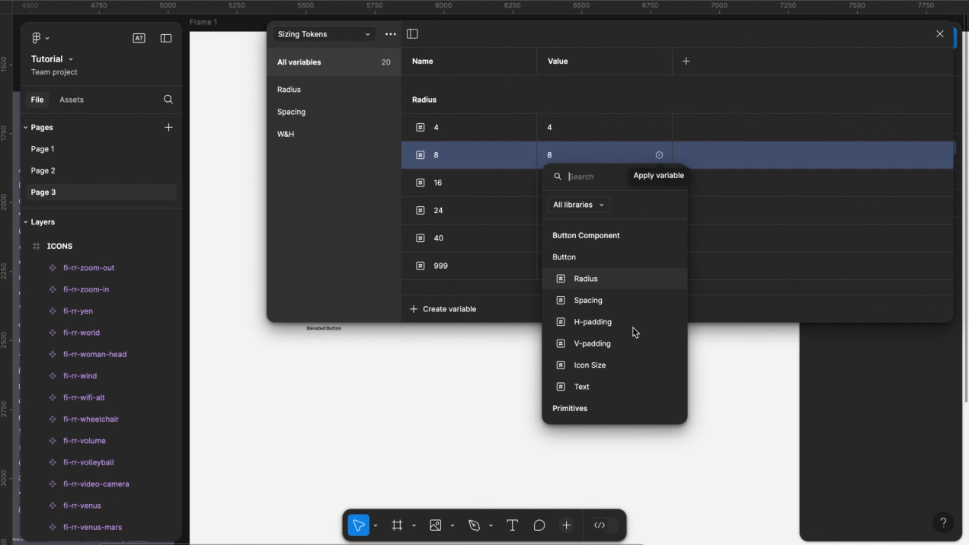
scroll(626, 336, down, 10)
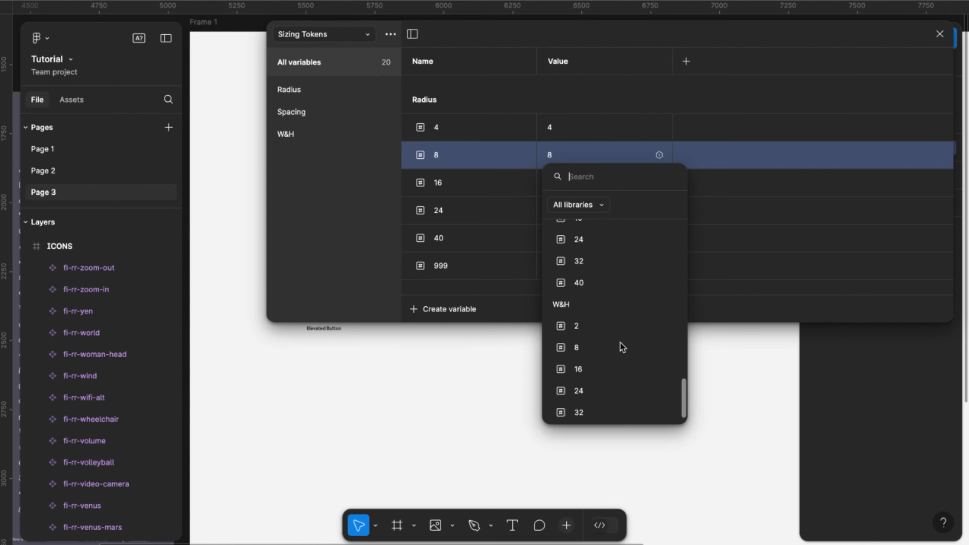
scroll(622, 347, up, 5)
scroll(623, 348, down, 5)
scroll(622, 347, up, 5)
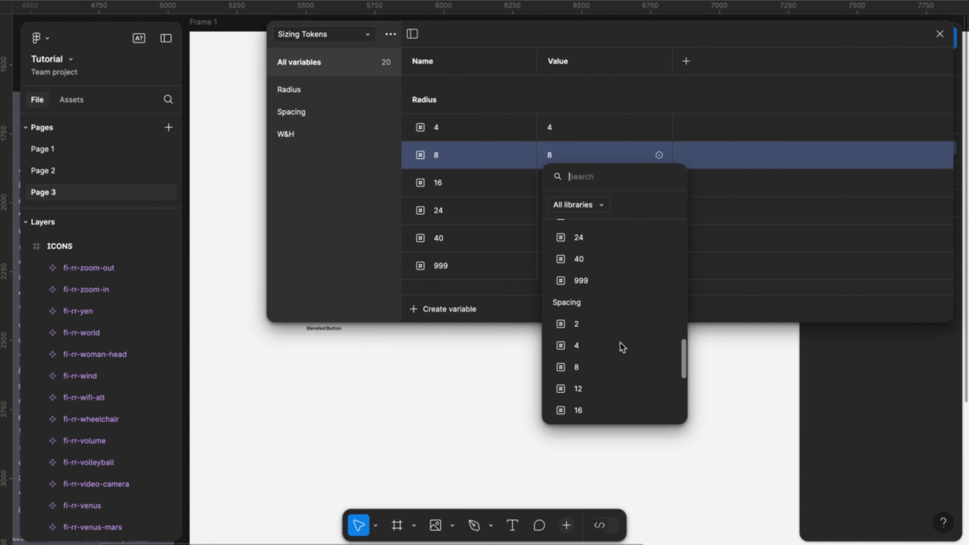
scroll(622, 347, up, 10)
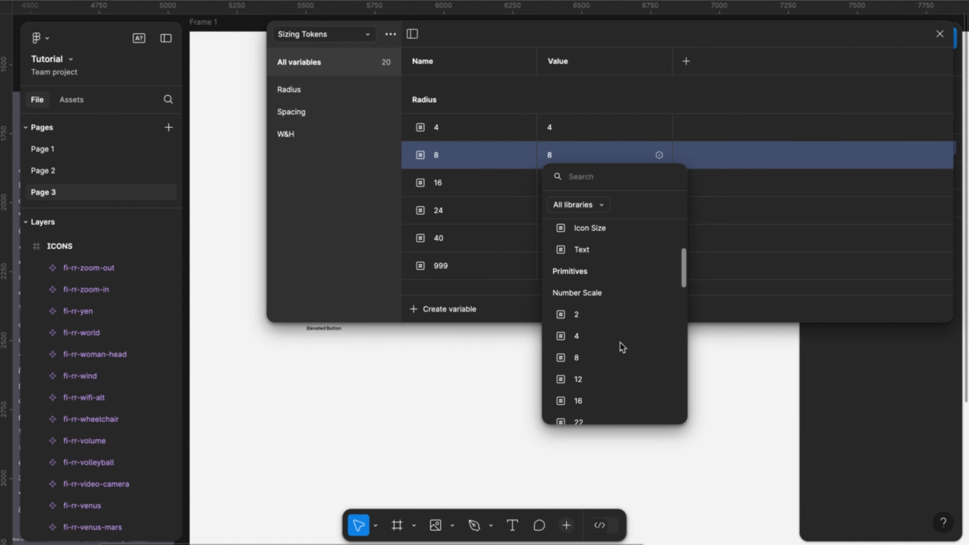
scroll(622, 347, down, 4)
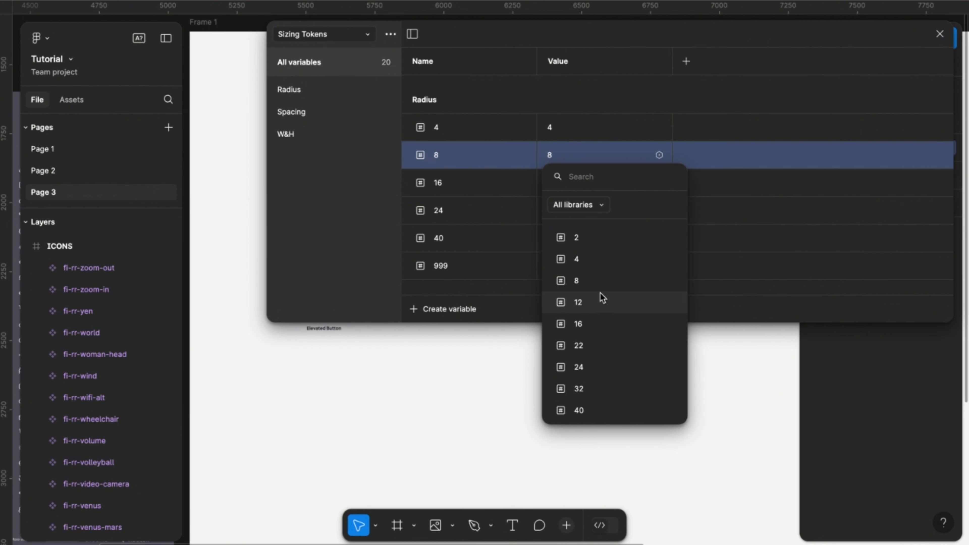
click(582, 280)
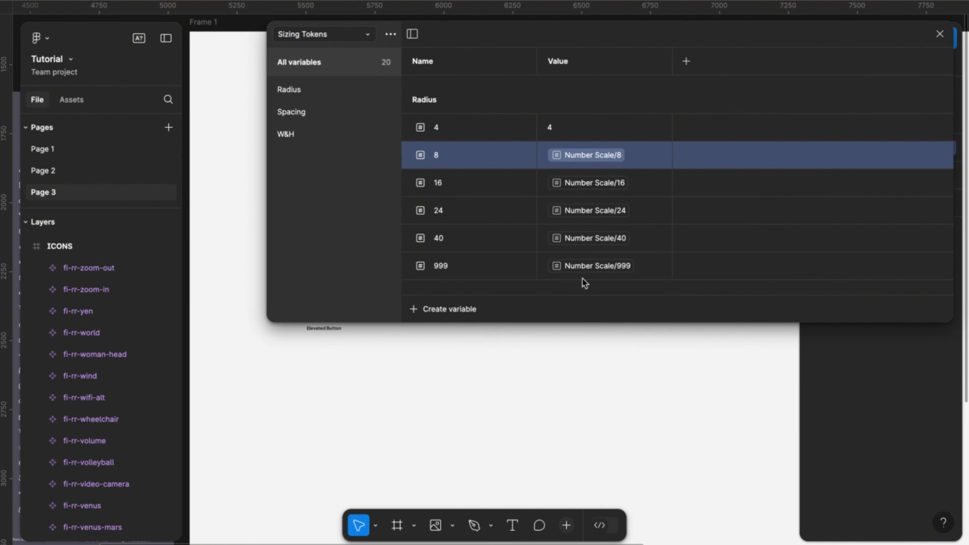
- Link the Radius variable 4 to the Primitives variable Number Scale/4
click(659, 128)
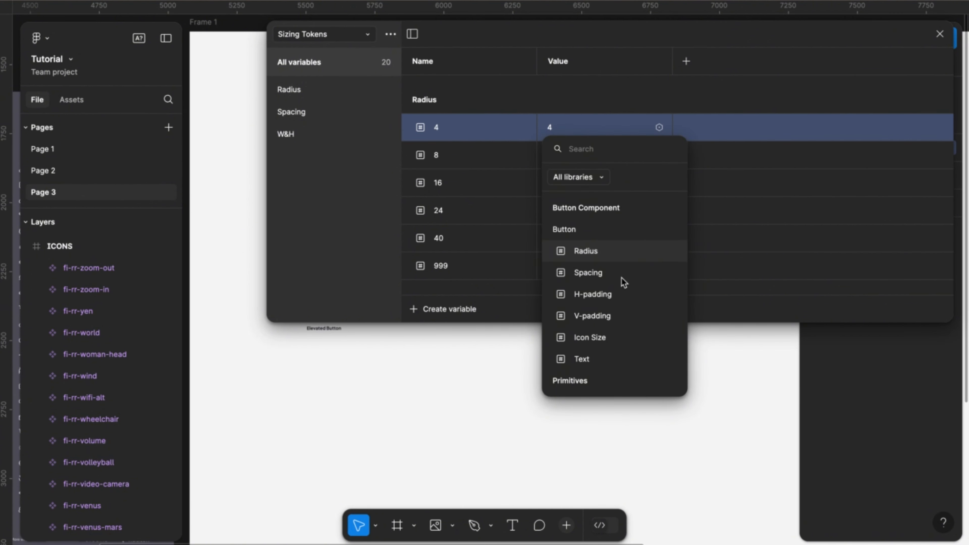
scroll(622, 283, down, 5)
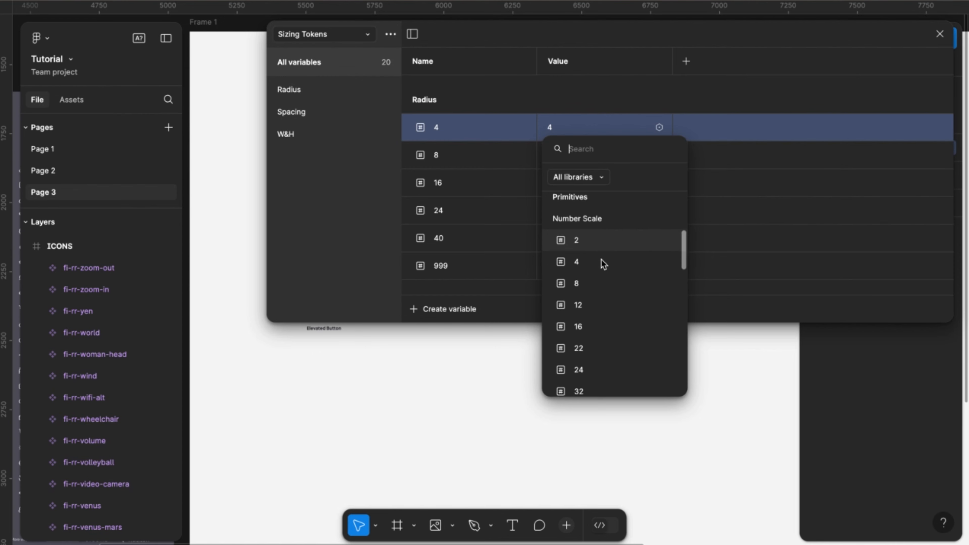
scroll(576, 214, up, 1)
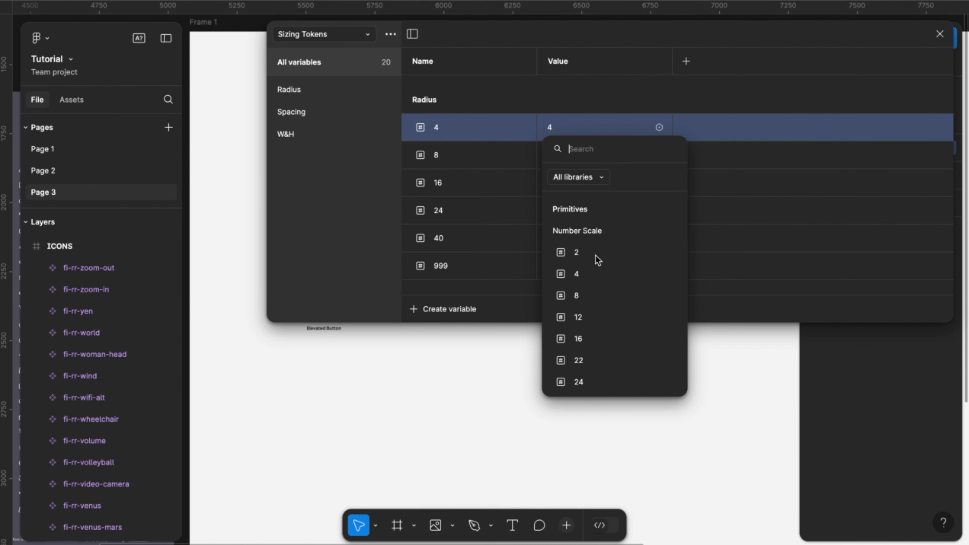
scroll(593, 258, down, 1)
click(587, 262)
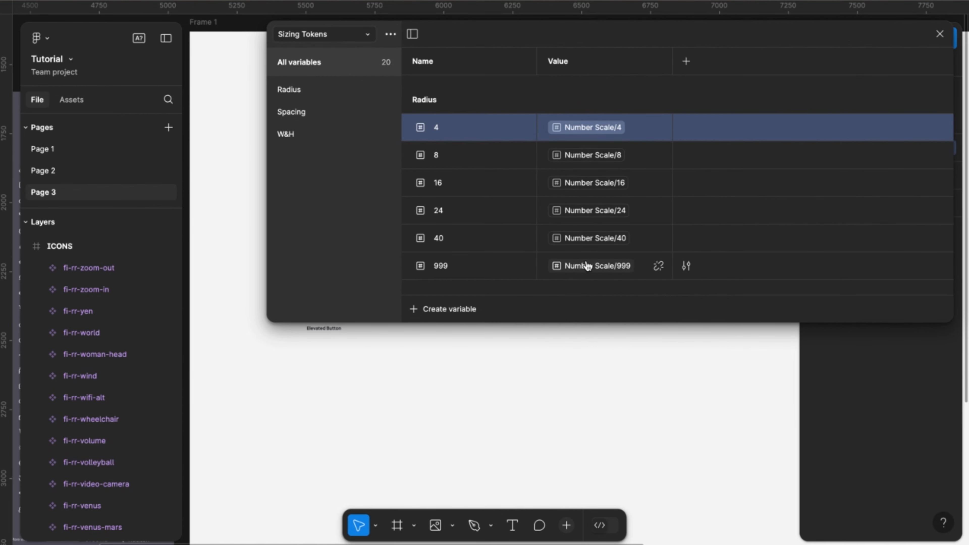
- Review the Spacing and W&H variables in Sizing Tokens, and close the variables window
scroll(566, 214, down, 10)
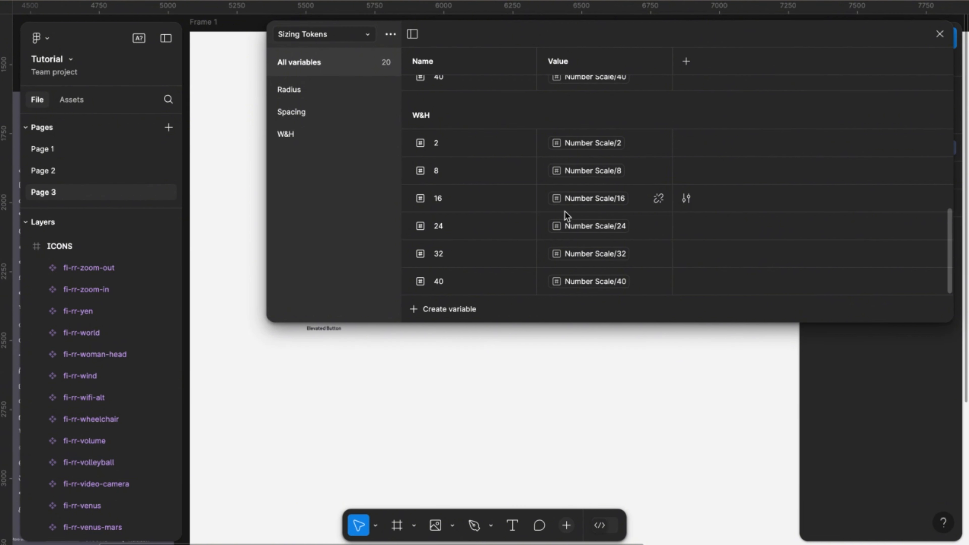
scroll(856, 129, up, 10)
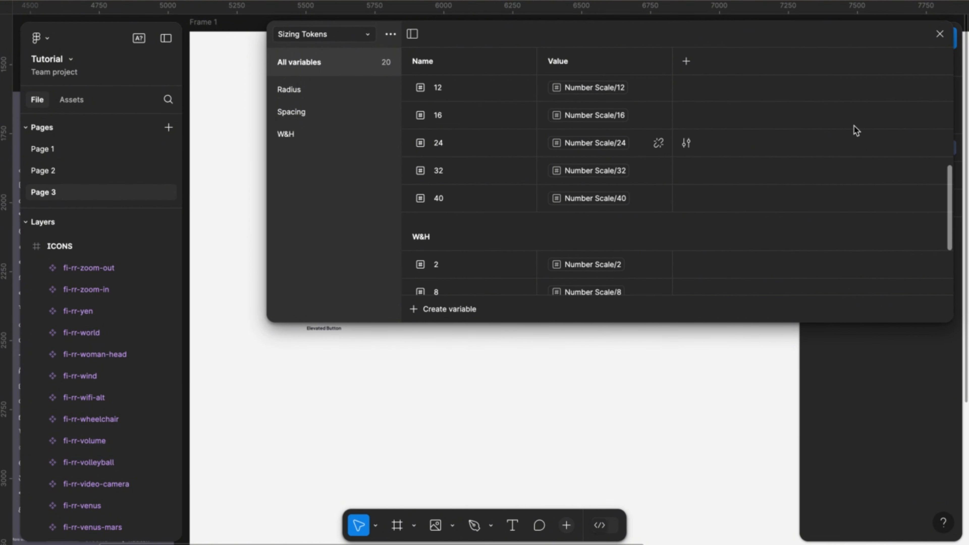
click(940, 33)
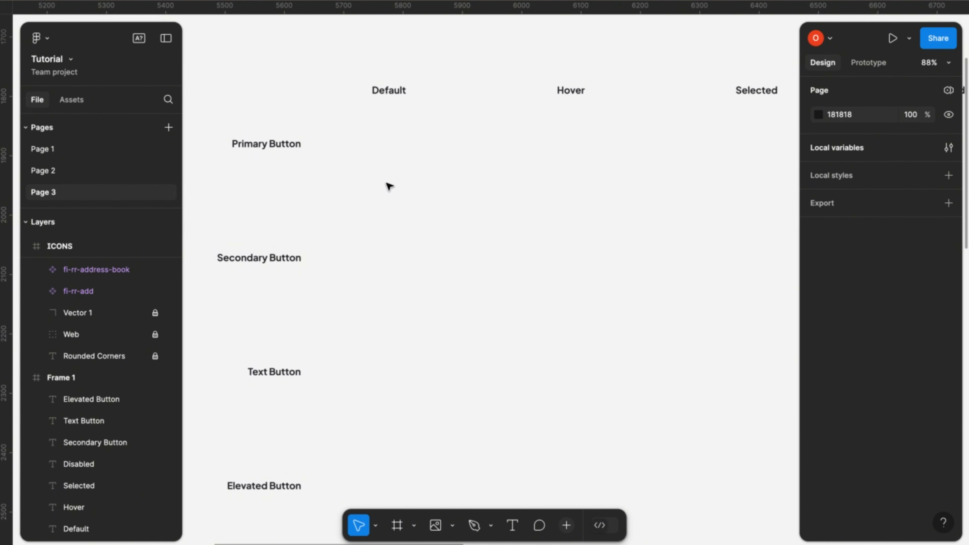
- Add the text "Button" in the Primary Button row under the Default column heading
key(t)
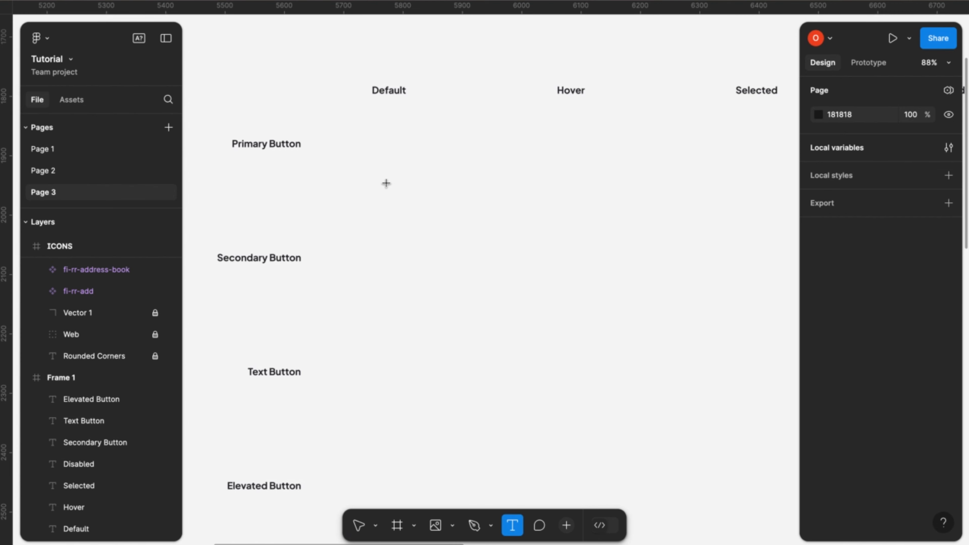
click(371, 136)
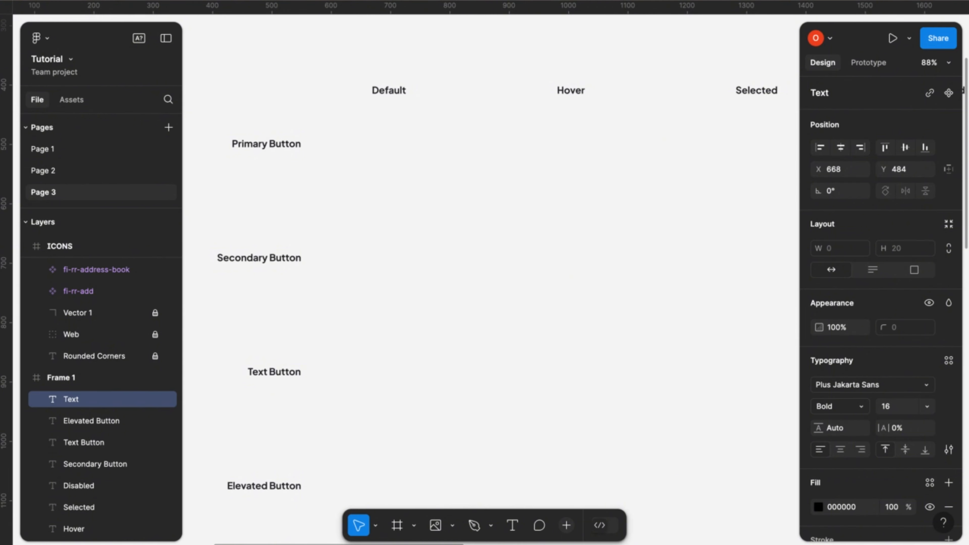
text(Button)
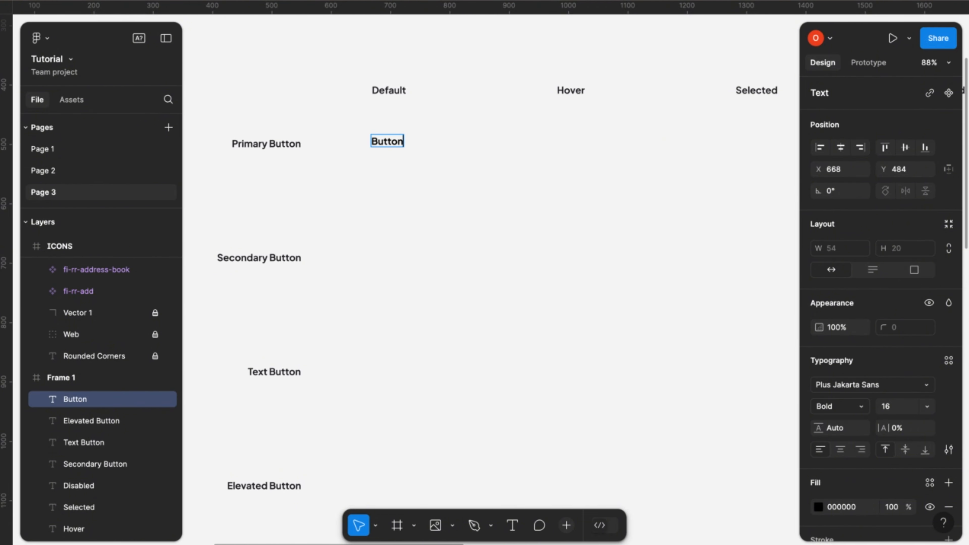
key(Escape)
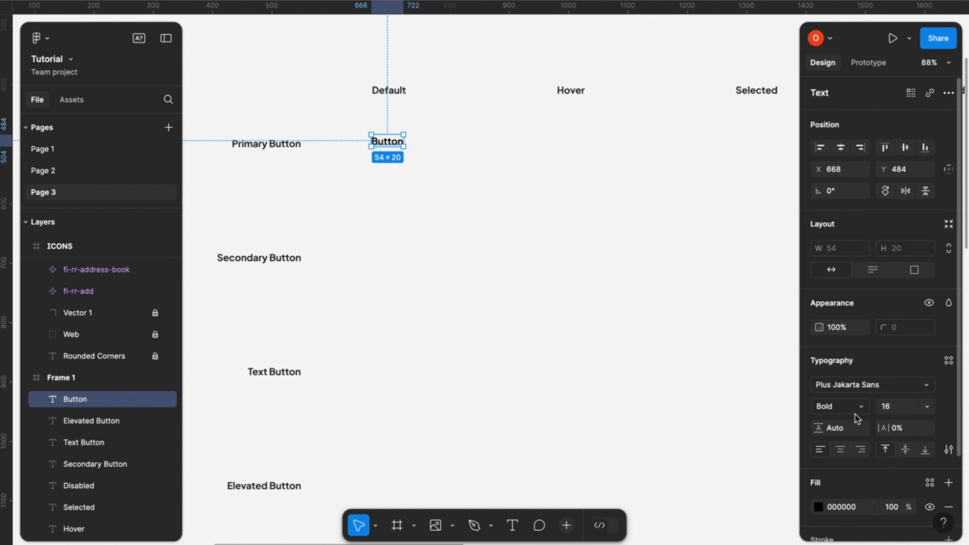
- Apply the Grey Scale colour variable Text/Positive to the fill of the "Button" text
scroll(867, 483, down, 3)
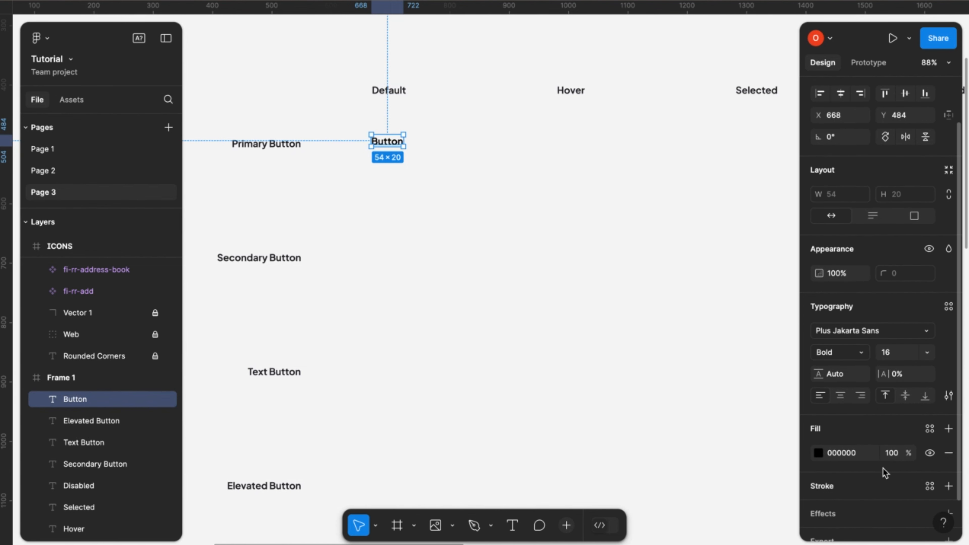
click(931, 428)
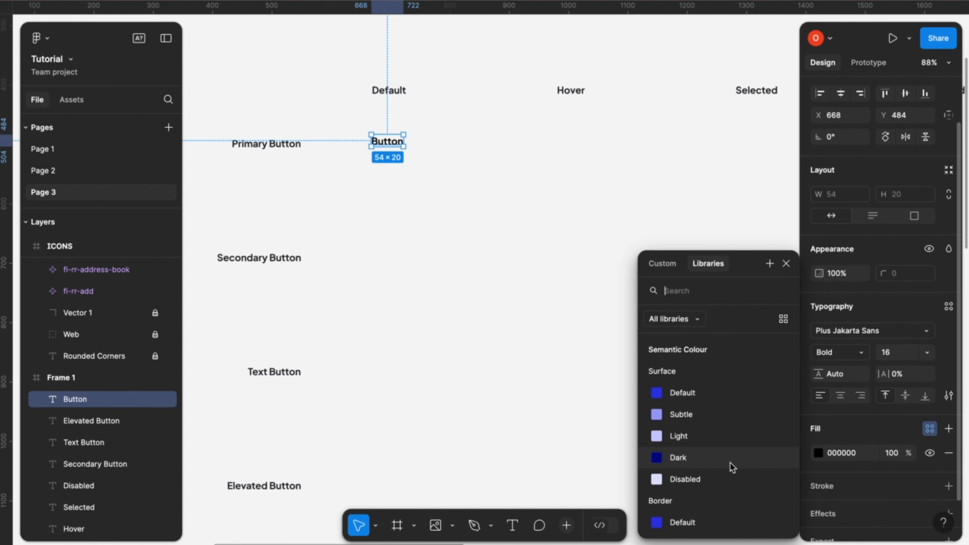
scroll(732, 466, down, 10)
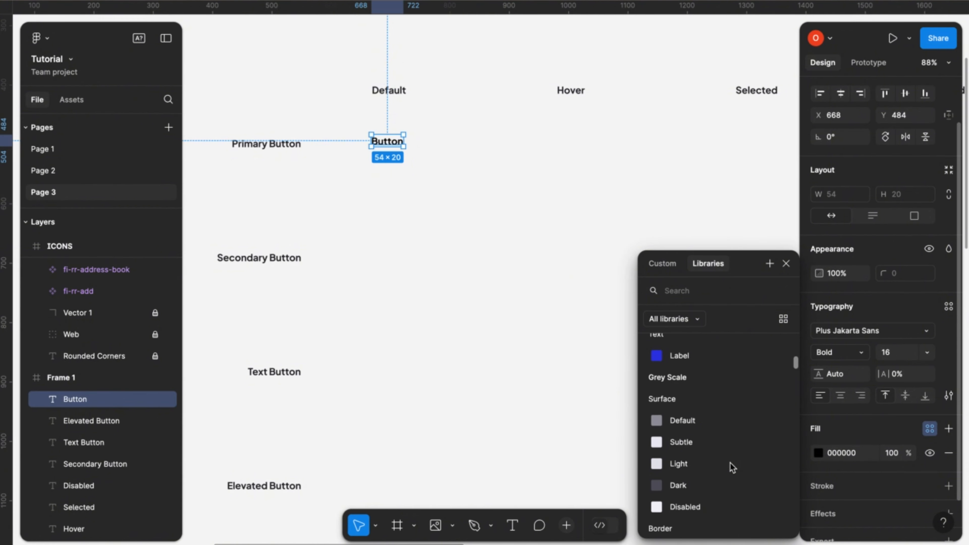
scroll(732, 466, down, 3)
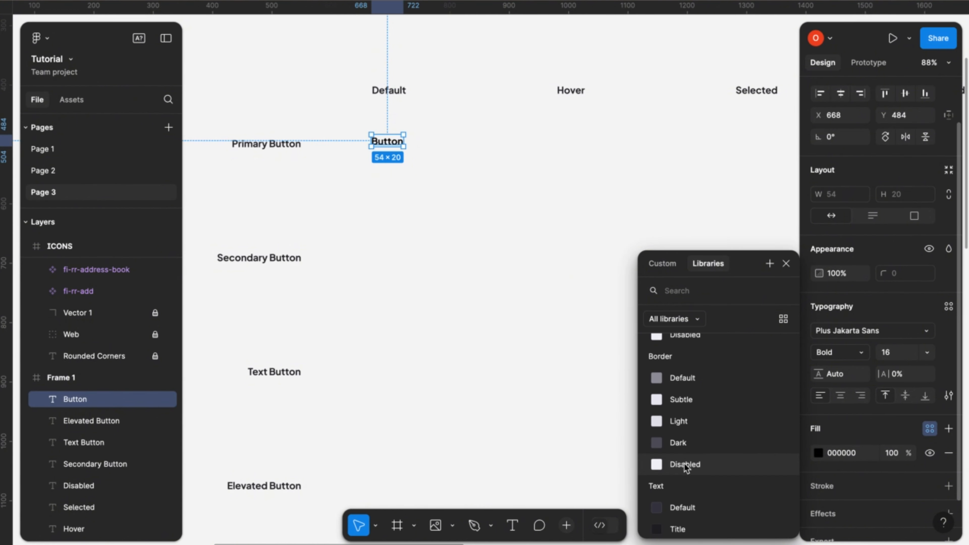
scroll(694, 460, down, 4)
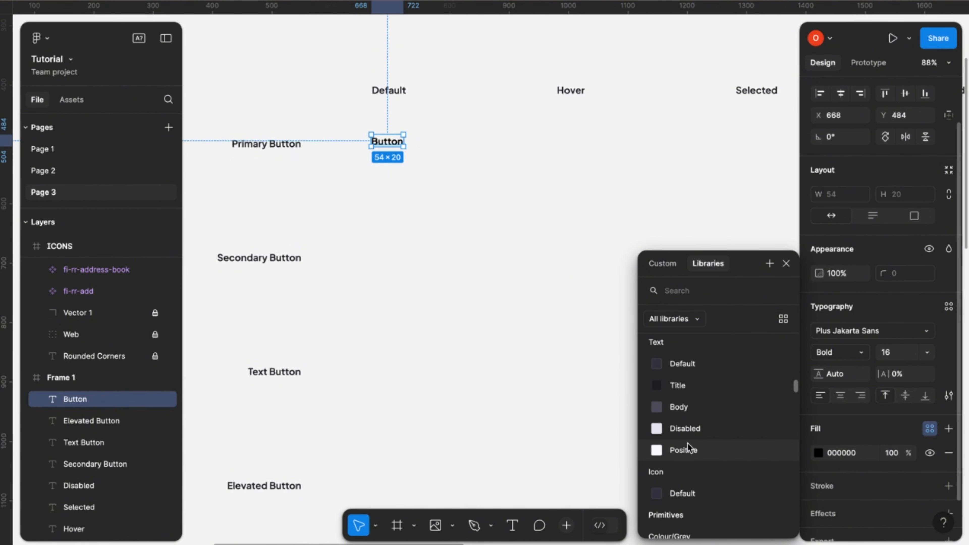
click(687, 445)
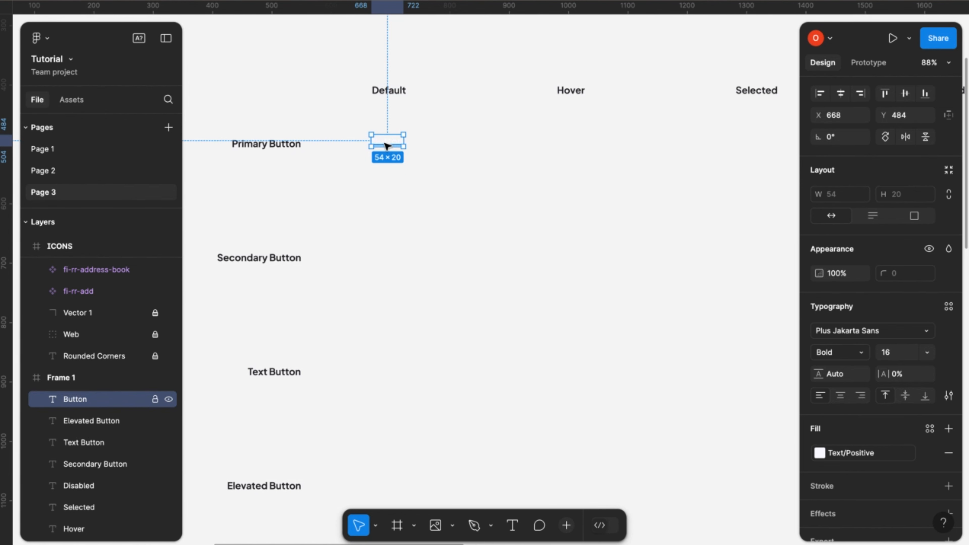
- Wrap the "Button" text in an auto layout frame and fill the frame with the Semantic Colour variable Surface/Default
key(shift+a)
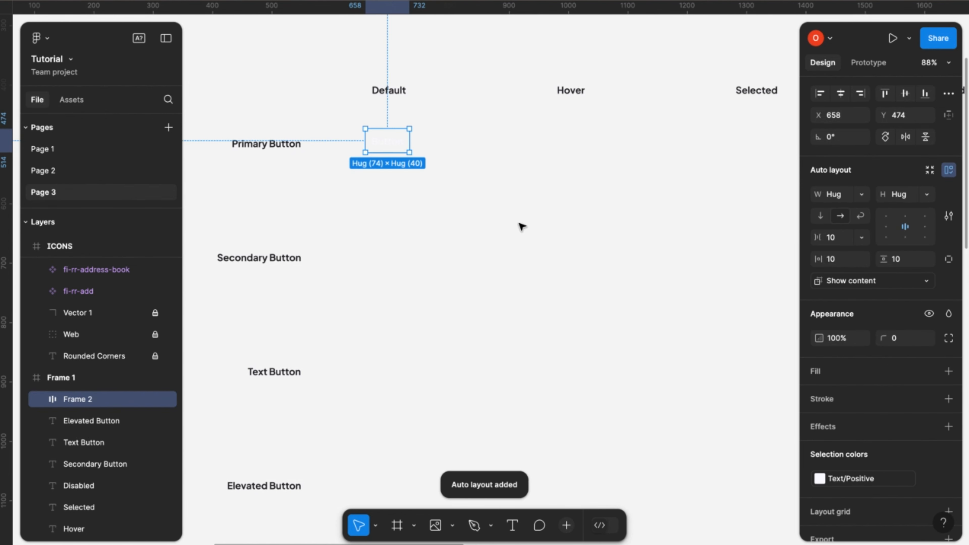
click(949, 371)
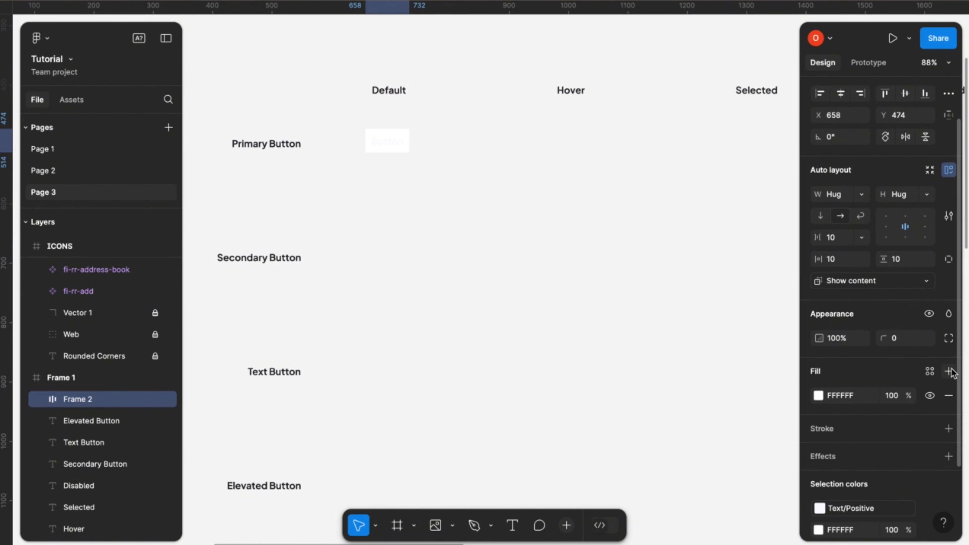
scroll(865, 419, down, 2)
click(931, 330)
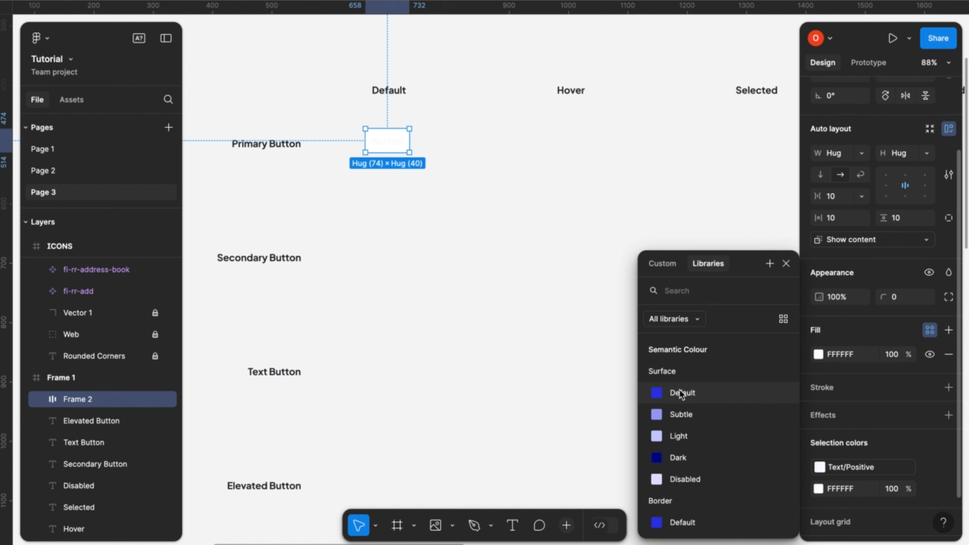
click(692, 399)
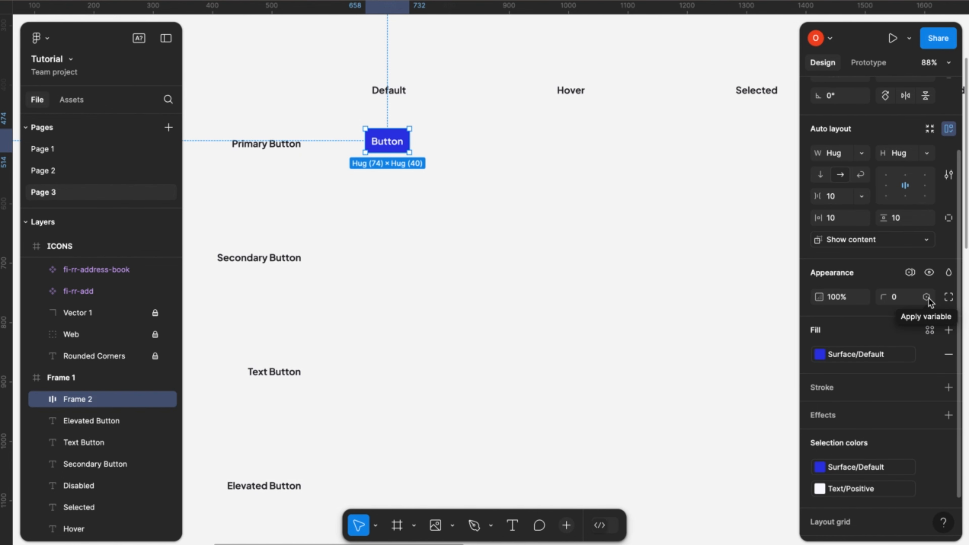
- Apply the Radius variable 8 to the button frame's corner radius
click(928, 297)
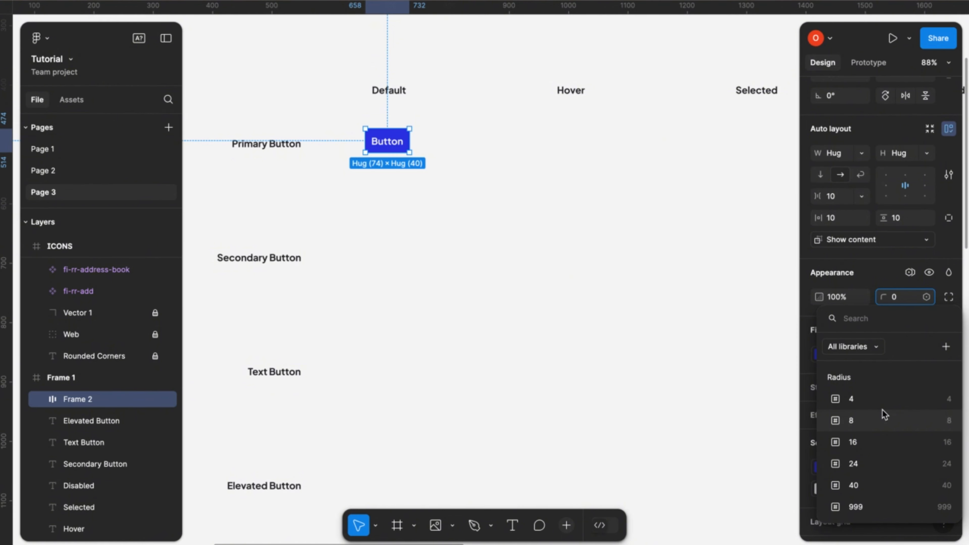
click(851, 420)
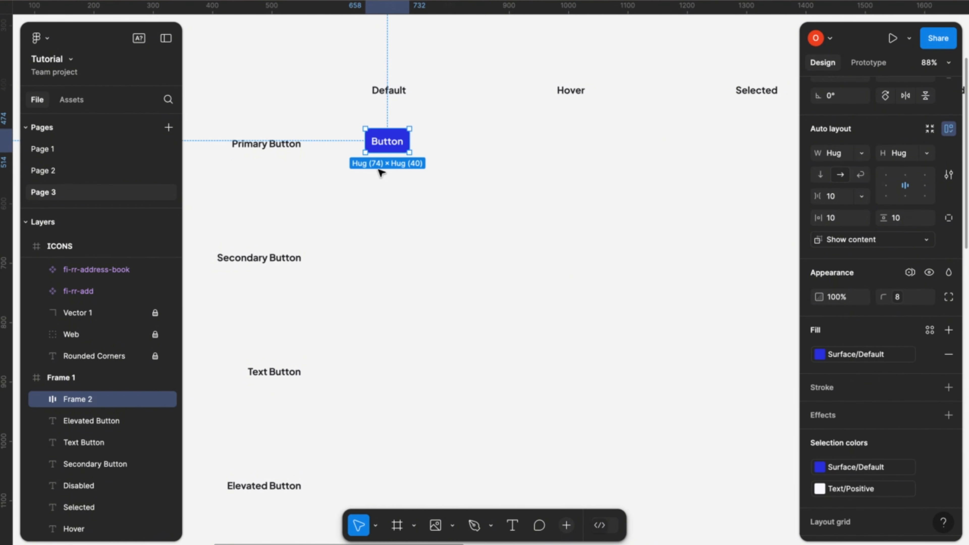
- Copy the fi-rr-home icon component from the ICONS frame
scroll(355, 183, down, 5)
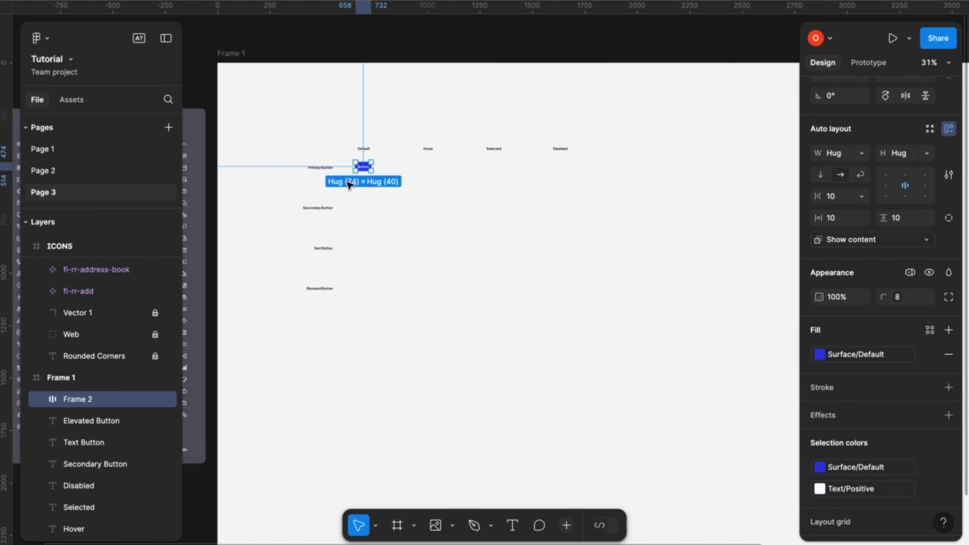
scroll(350, 186, left, 5)
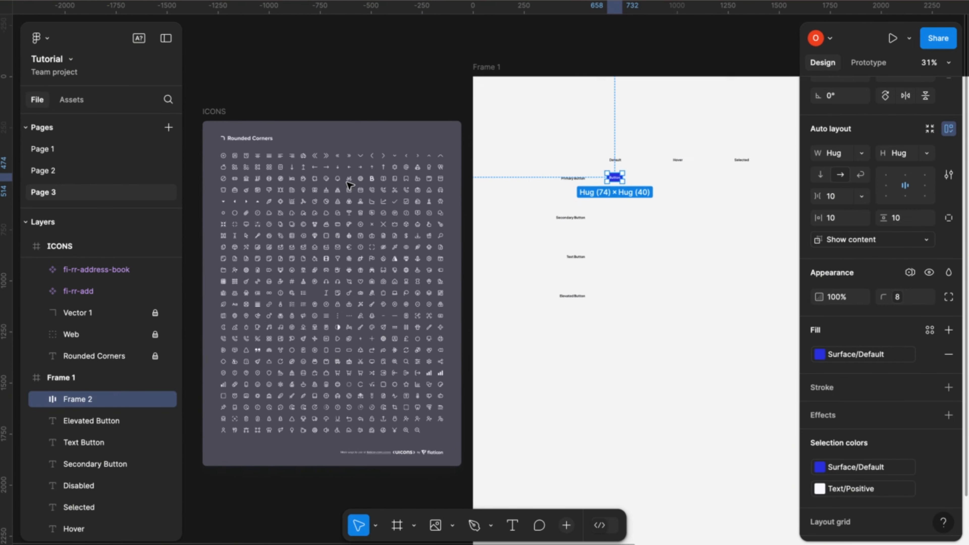
scroll(350, 185, down, 2)
scroll(351, 185, left, 2)
scroll(350, 185, down, 1)
scroll(350, 186, up, 2)
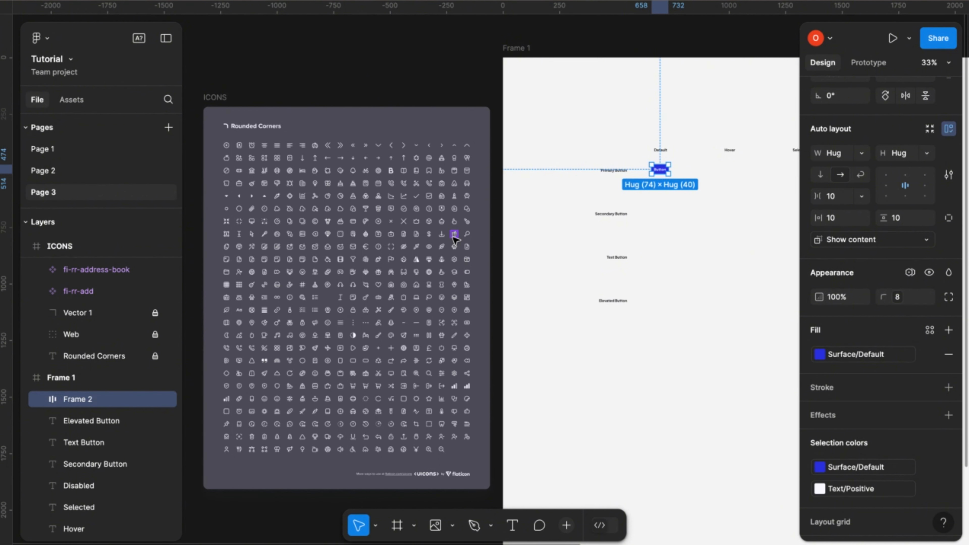
scroll(453, 239, up, 2)
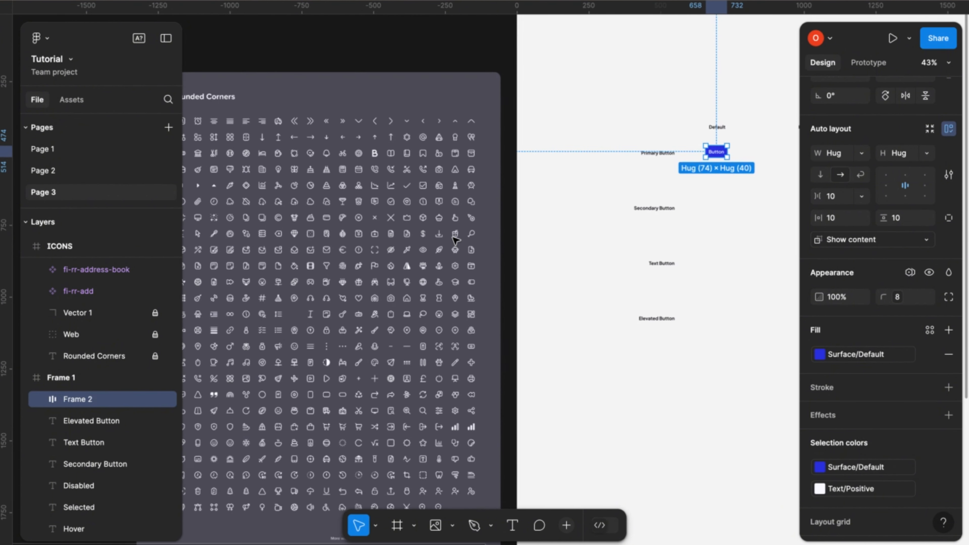
click(408, 300)
right_click(408, 300)
click(463, 79)
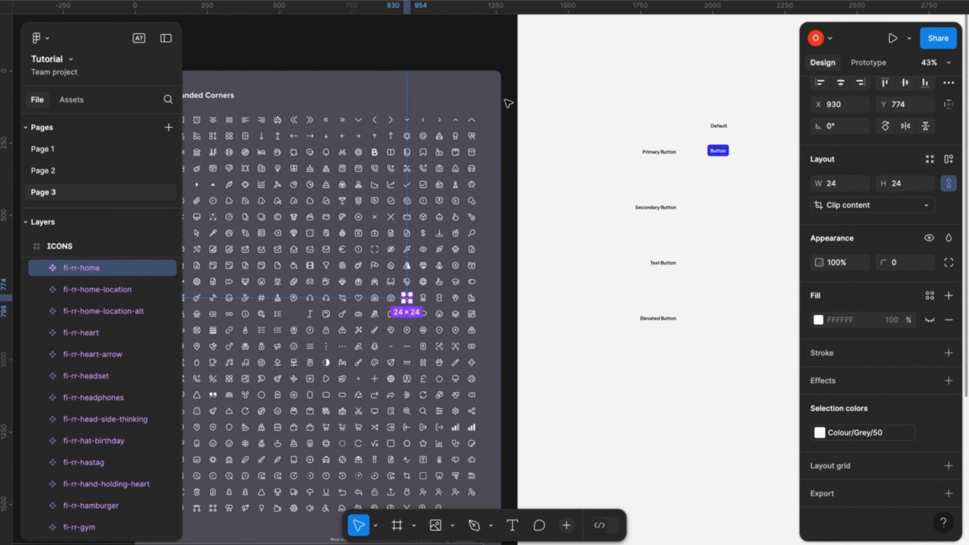
- Paste the home icon into the primary button frame and place it before the "Button" text
click(717, 153)
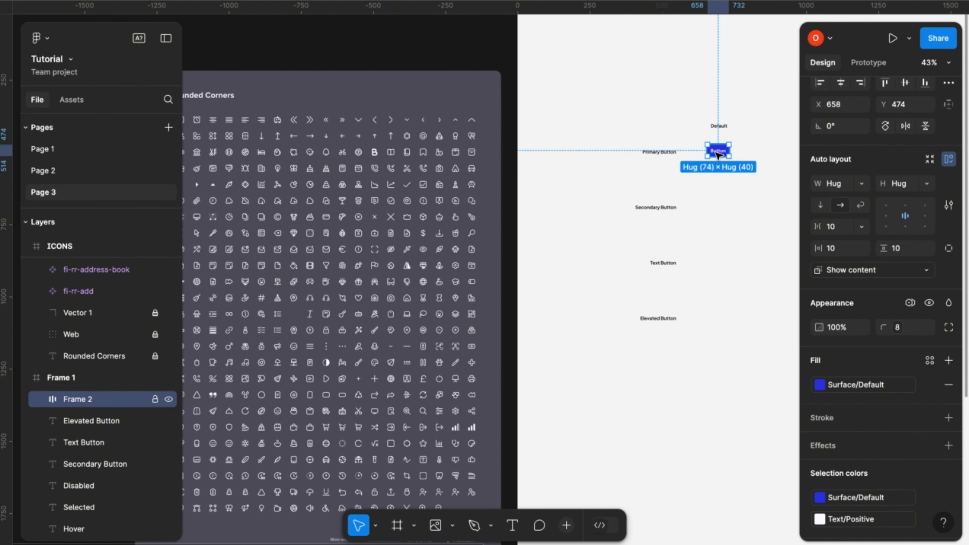
key(ctrl+v)
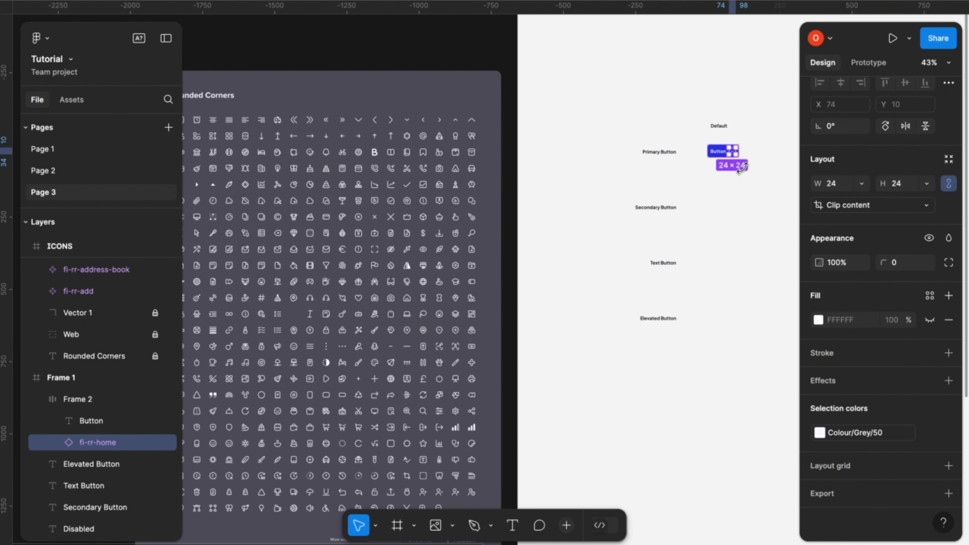
key(Left)
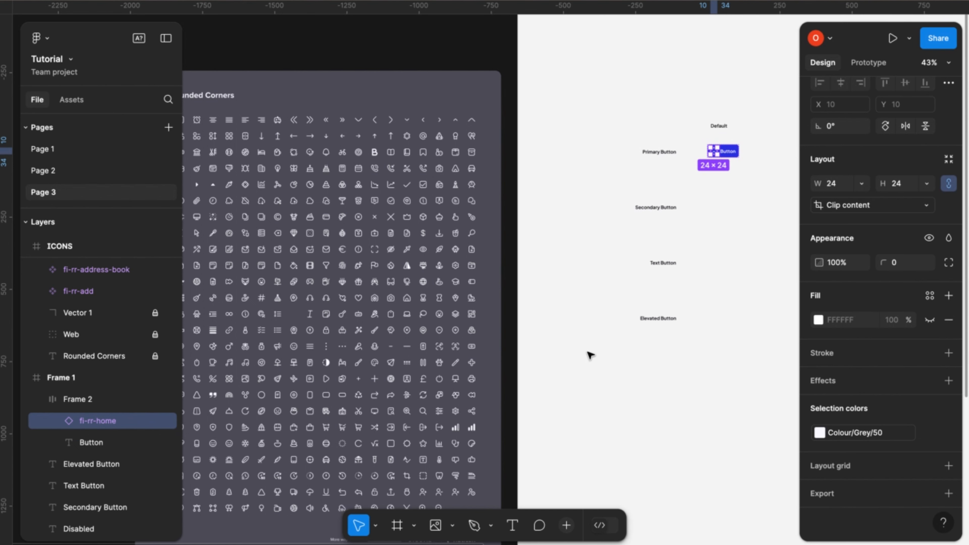
click(580, 356)
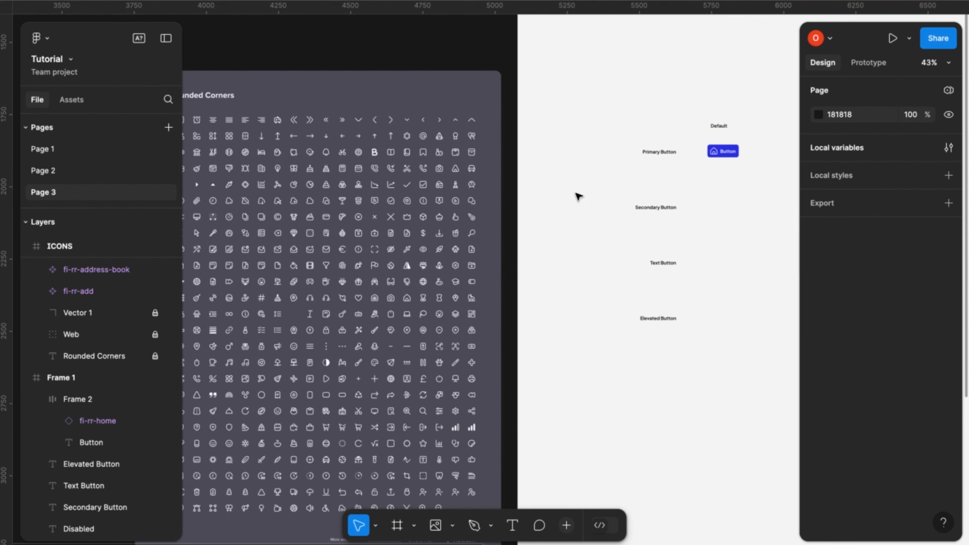
- Copy the fi-rr-arrow-right icon from the ICONS frame and paste it into the primary button after the text
scroll(436, 396, up, 2)
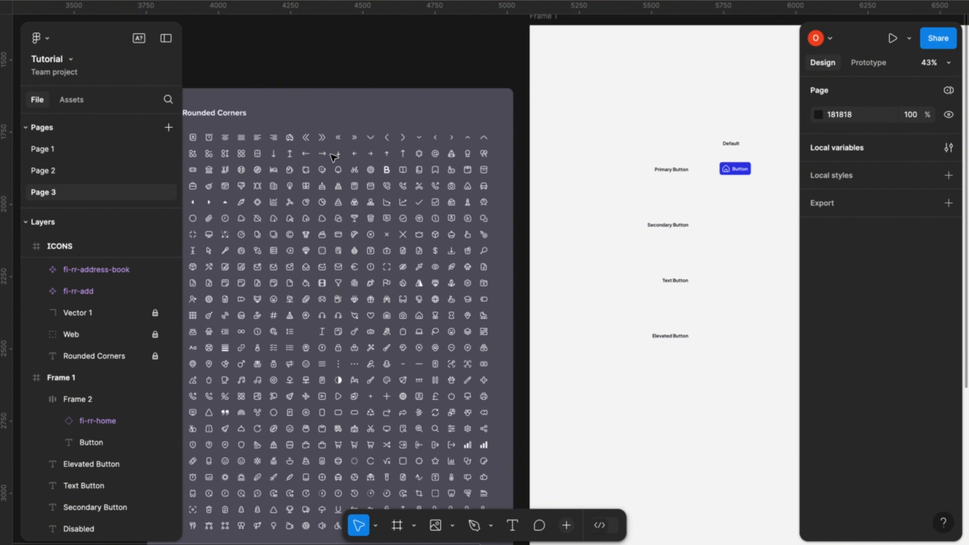
click(322, 153)
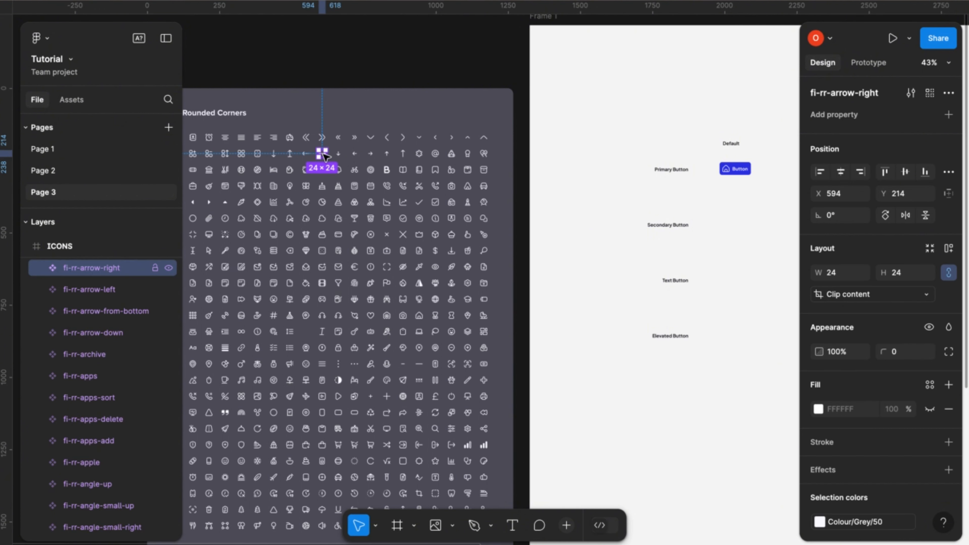
right_click(323, 154)
click(394, 78)
scroll(701, 219, right, 5)
scroll(701, 219, down, 1)
click(609, 136)
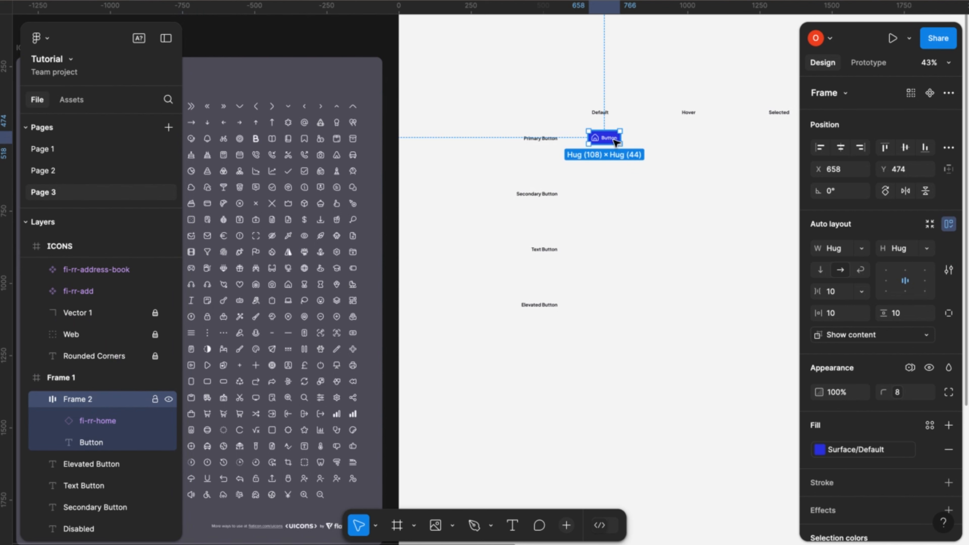
key(ctrl+v)
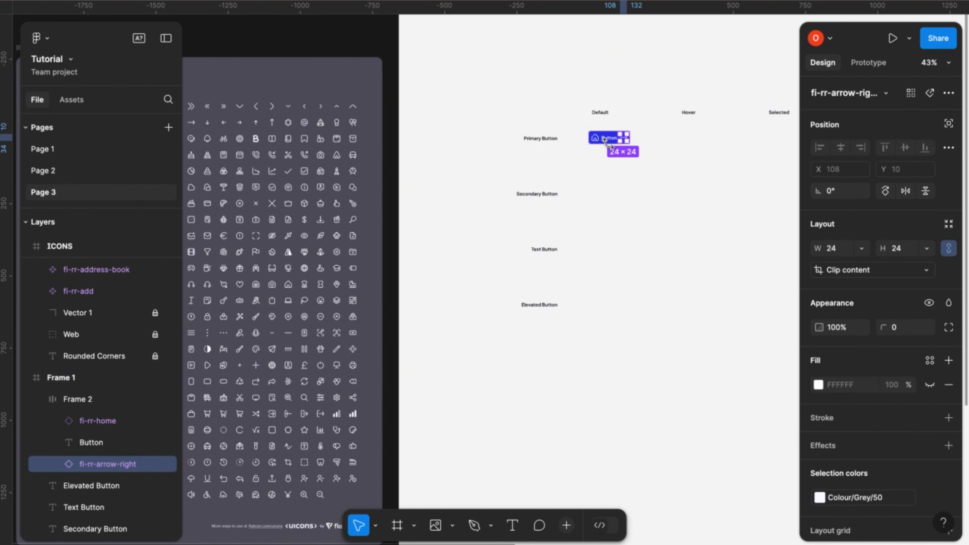
- Resize the button's home and arrow icons together to 16 × 16, and select the button frame
scroll(667, 171, up, 5)
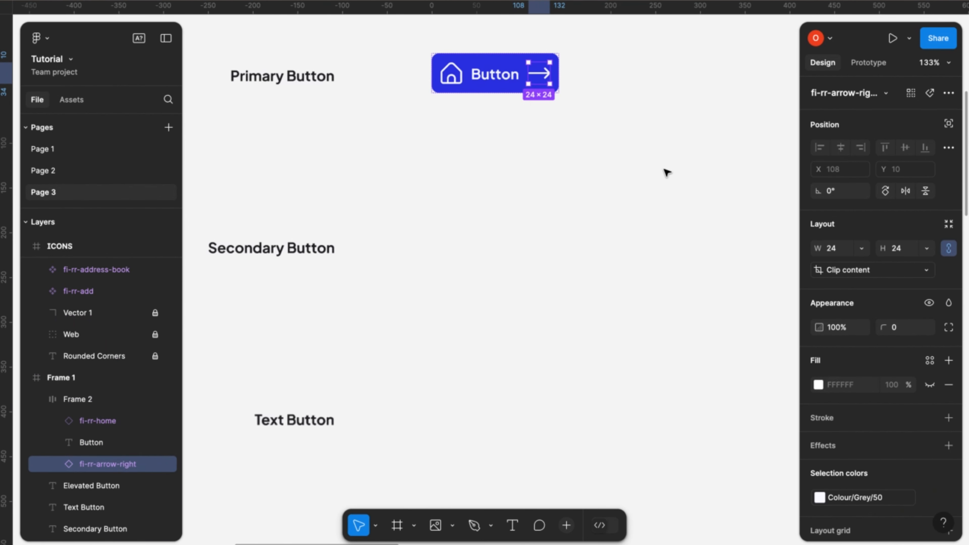
scroll(583, 116, up, 2)
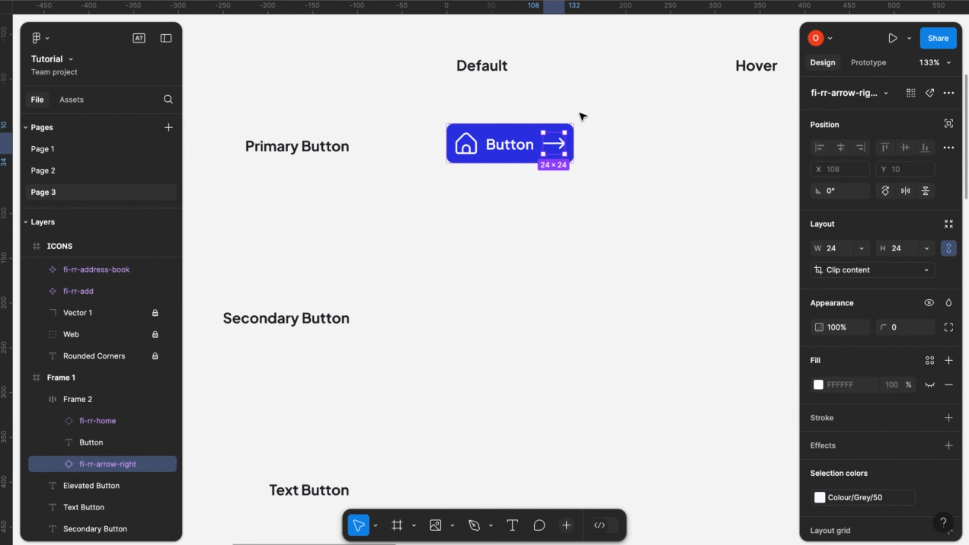
shift+click(475, 143)
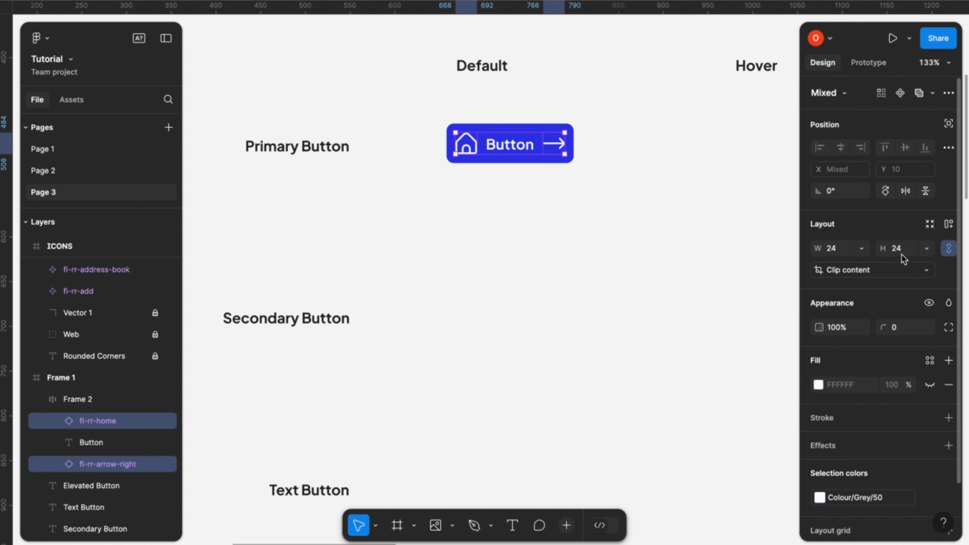
text(16)
click(842, 249)
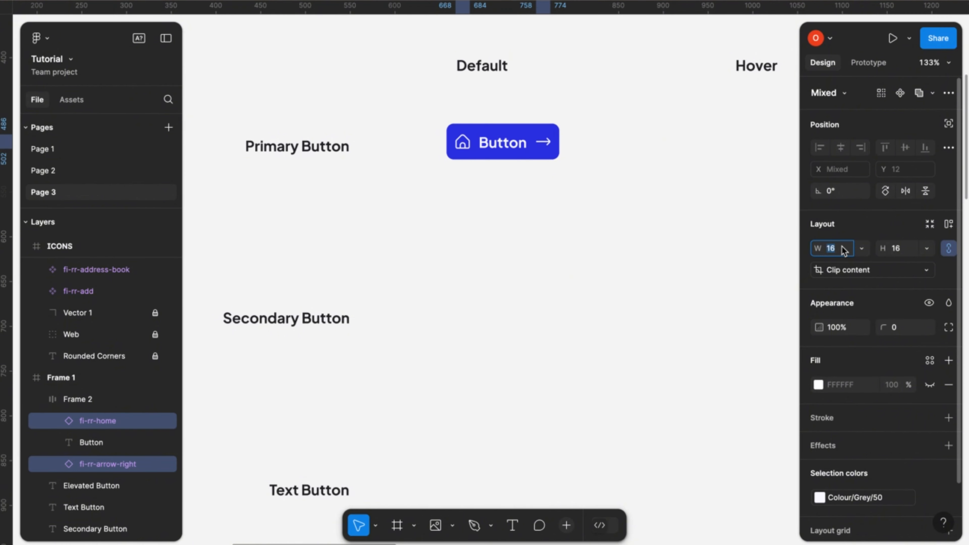
click(677, 211)
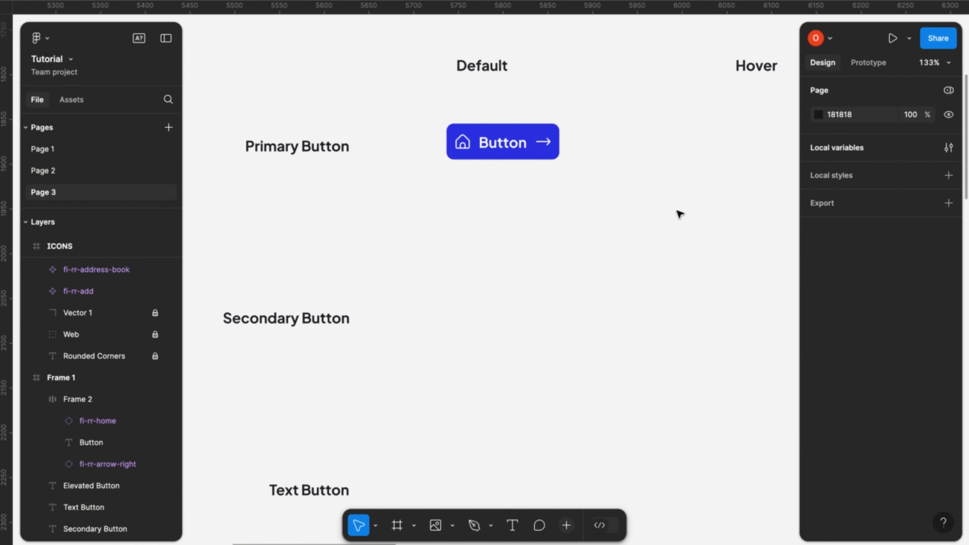
click(528, 147)
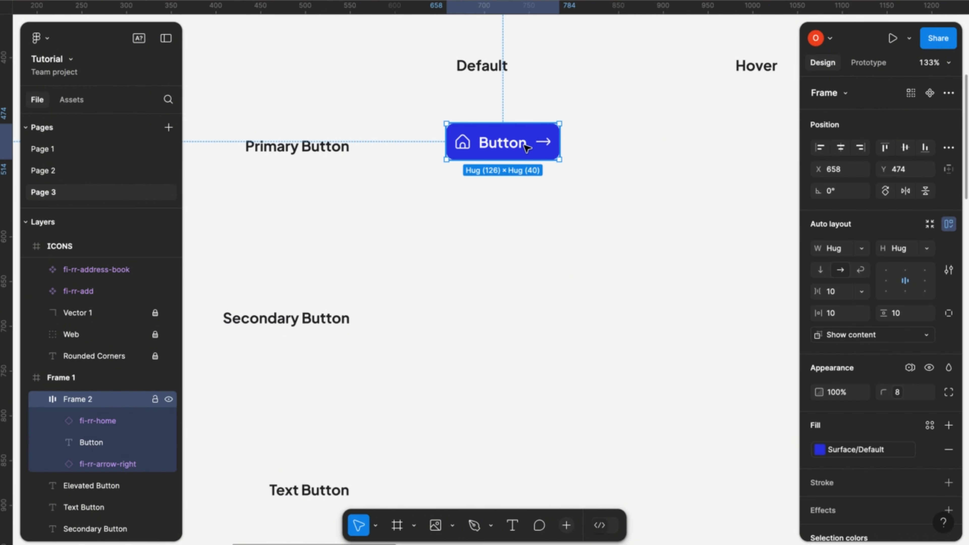
- Move the primary button frame to X 635, Y 478, centred under the Default heading and level with the Primary Button label
scroll(519, 150, down, 2)
scroll(520, 152, down, 3)
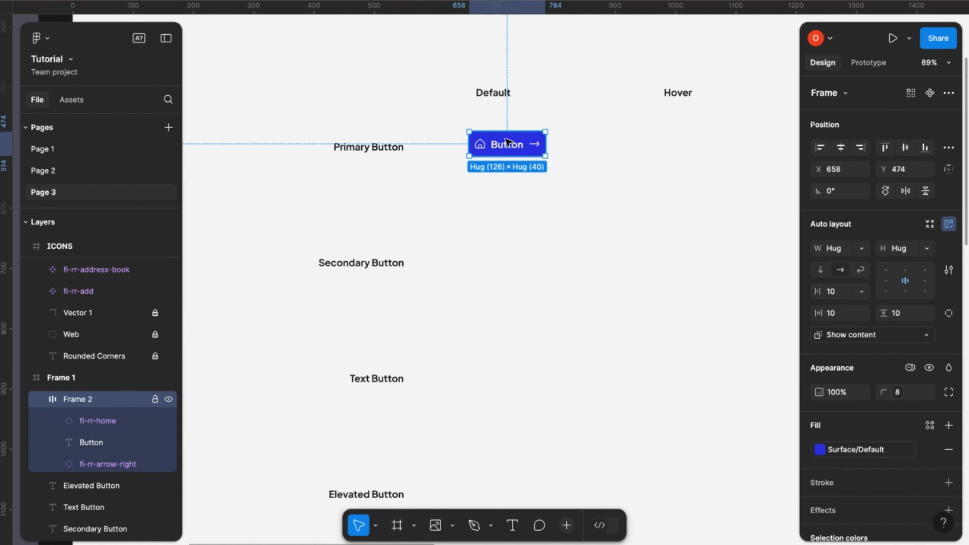
drag(497, 146, 486, 146)
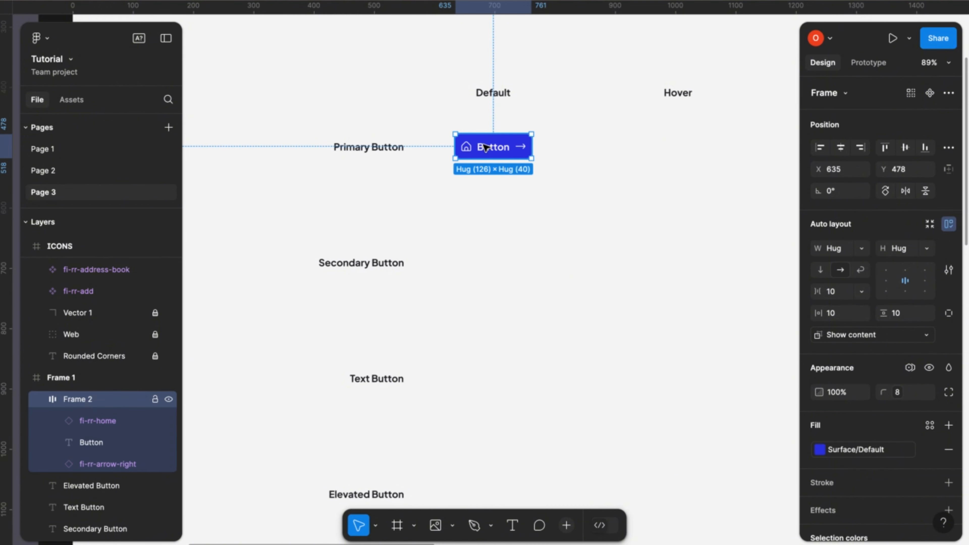
- Duplicate the default primary button under the Hover heading at X 942 and set the copy's fill to Surface/Dark
scroll(556, 214, right, 3)
scroll(556, 214, down, 1)
ctrl+scroll(555, 214, down, 3)
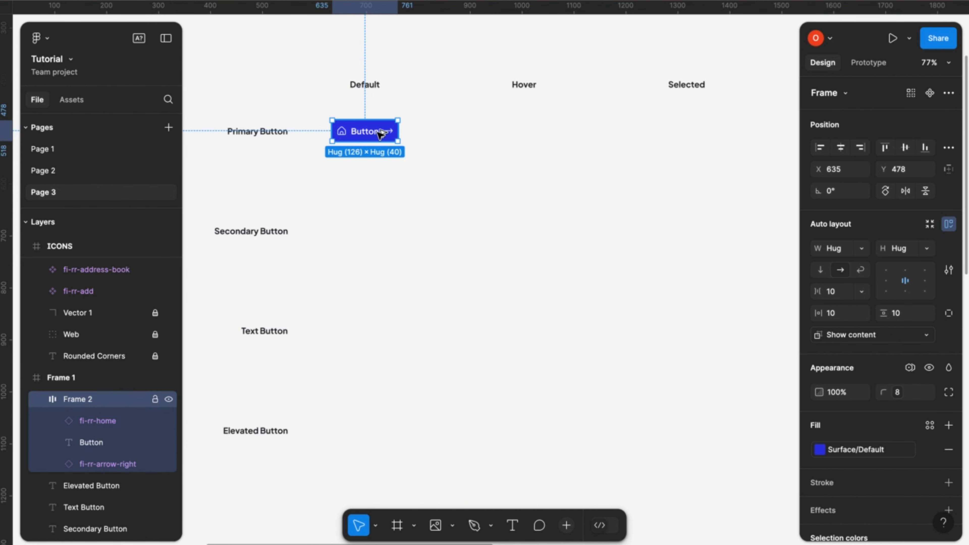
drag(380, 134, 537, 133)
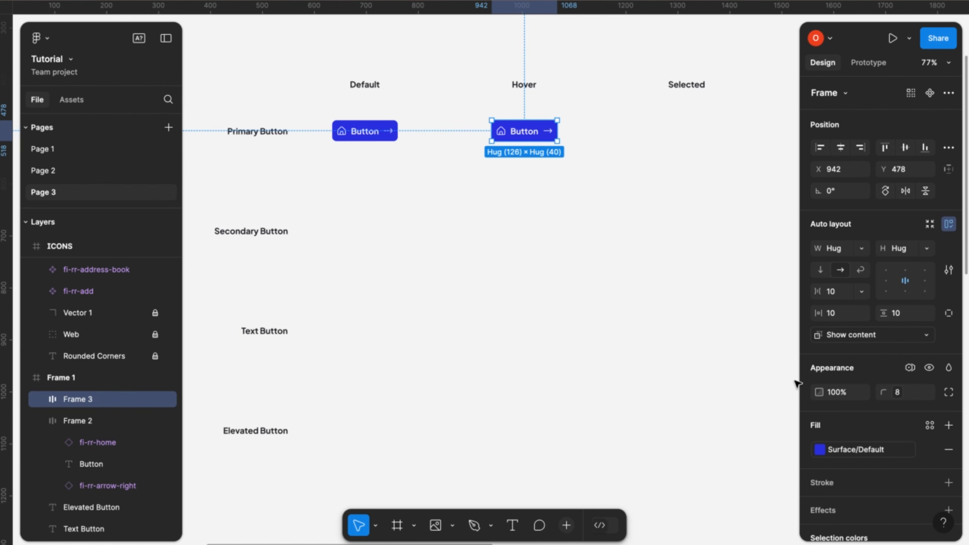
scroll(868, 455, down, 2)
scroll(869, 456, down, 2)
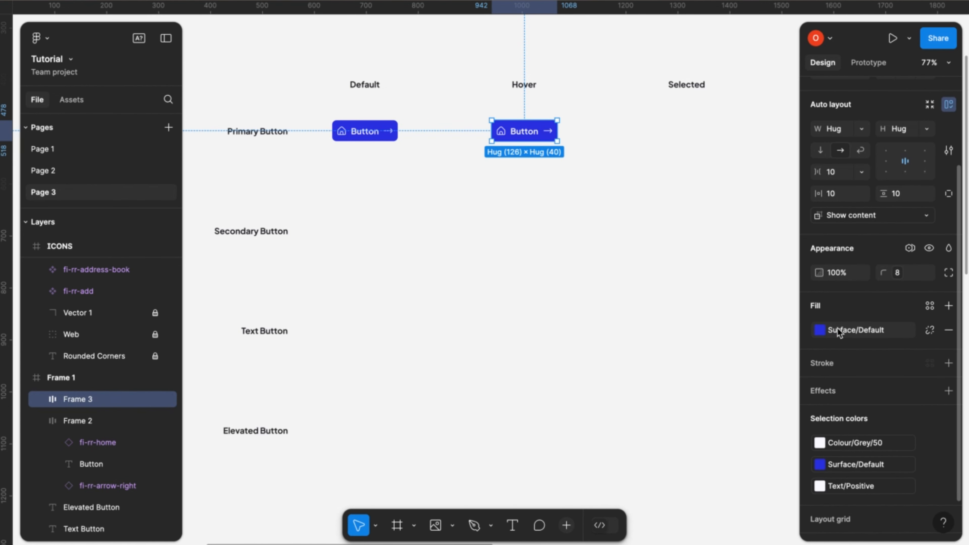
click(841, 329)
click(684, 458)
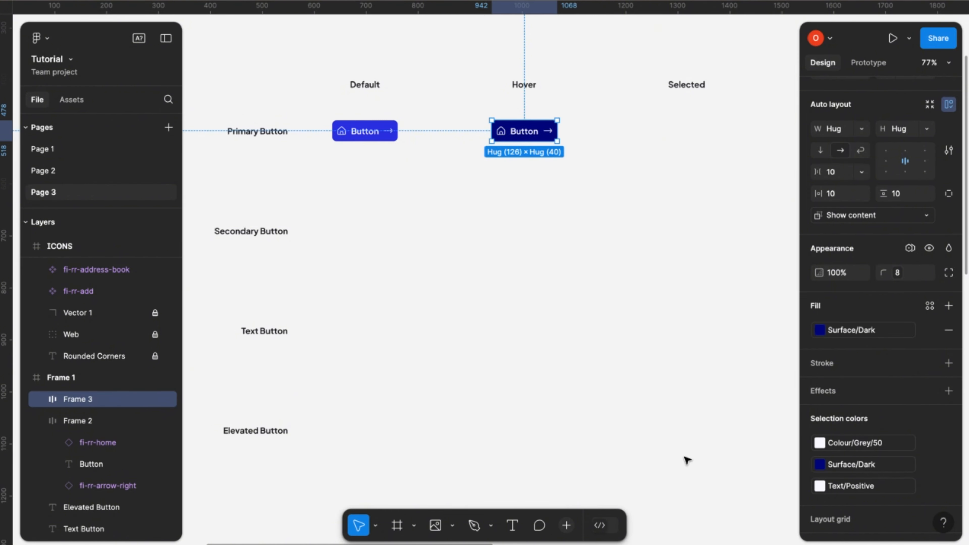
- Duplicate the hover button under the Selected heading at X 1255 and set the copy's fill to Surface/Default
click(602, 147)
scroll(605, 146, right, 2)
click(507, 128)
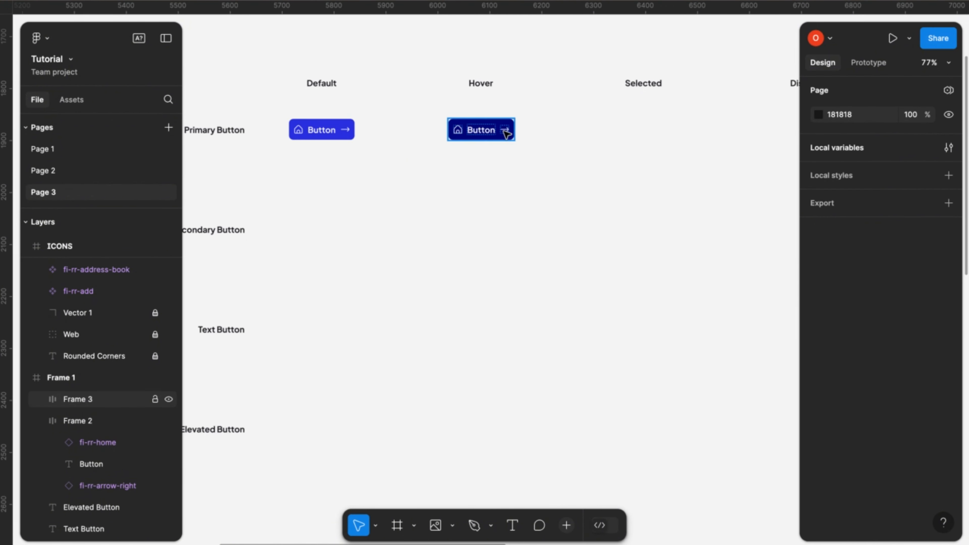
drag(506, 131, 669, 130)
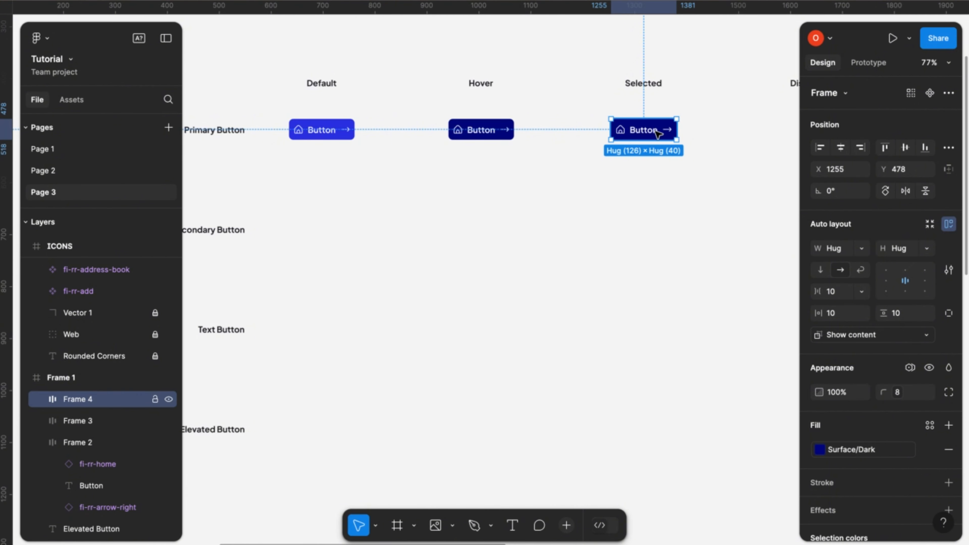
mouse_move(659, 134)
mouse_down()
mouse_move(676, 132)
mouse_move(663, 134)
mouse_up()
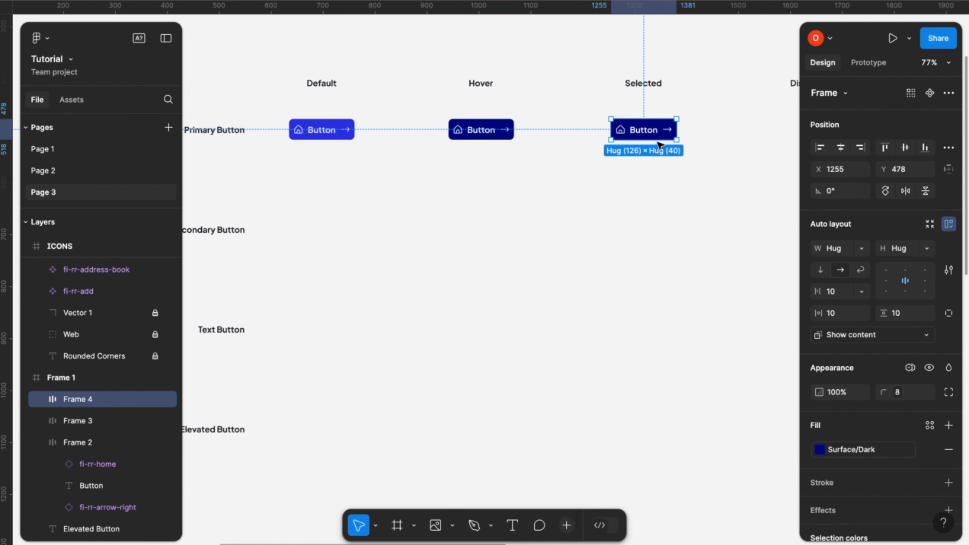
scroll(662, 141, right, 3)
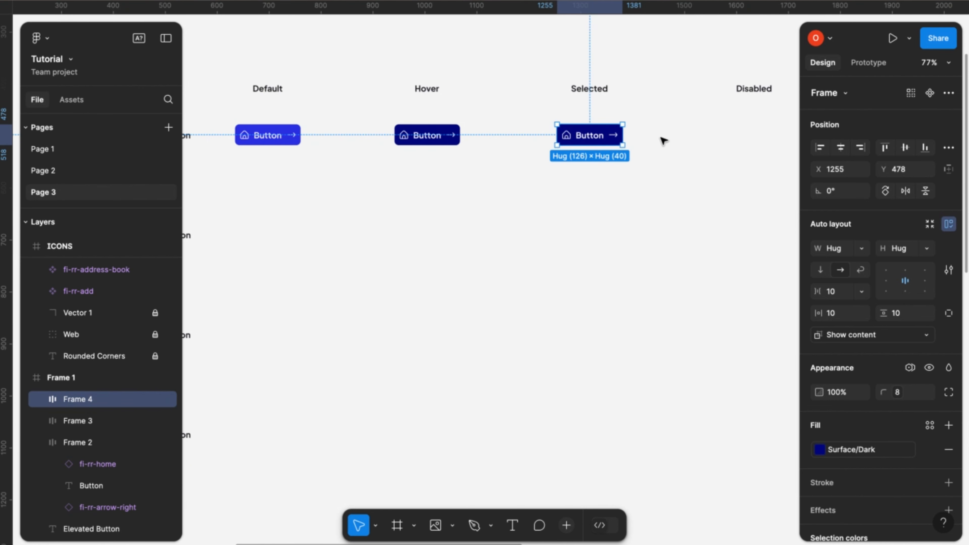
scroll(664, 142, right, 2)
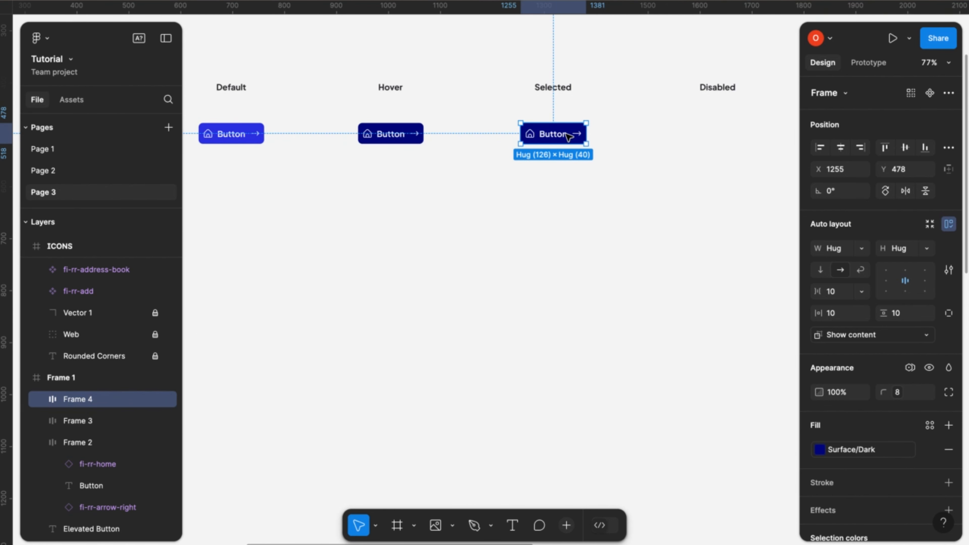
click(875, 447)
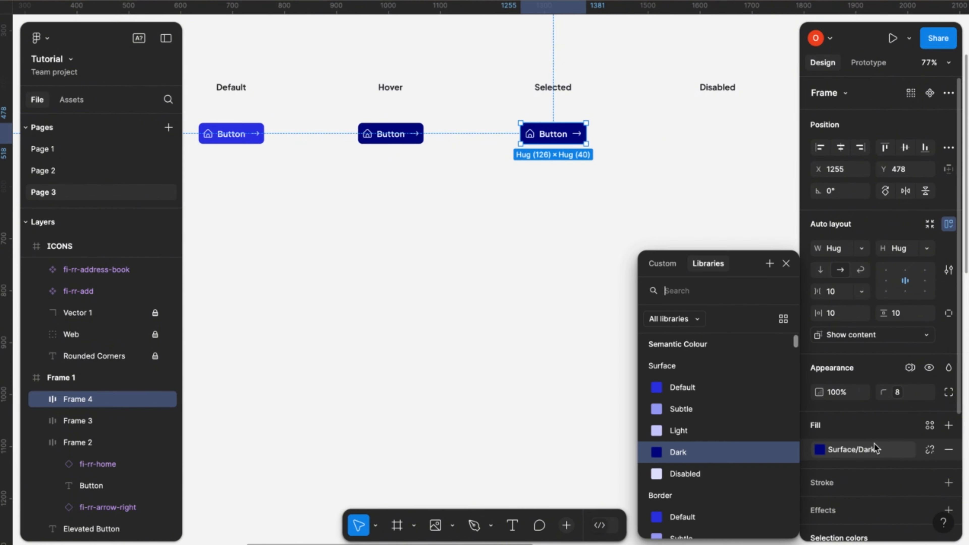
click(696, 391)
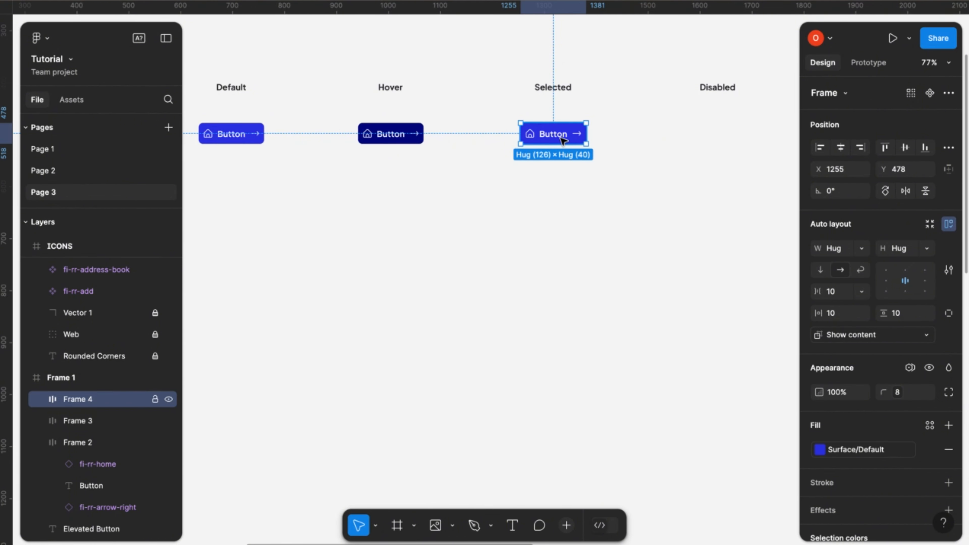
- Duplicate the selected button under the Disabled heading at X 1572 and set the copy's fill to the Grey Scale Surface/Disabled variable
drag(564, 139, 728, 136)
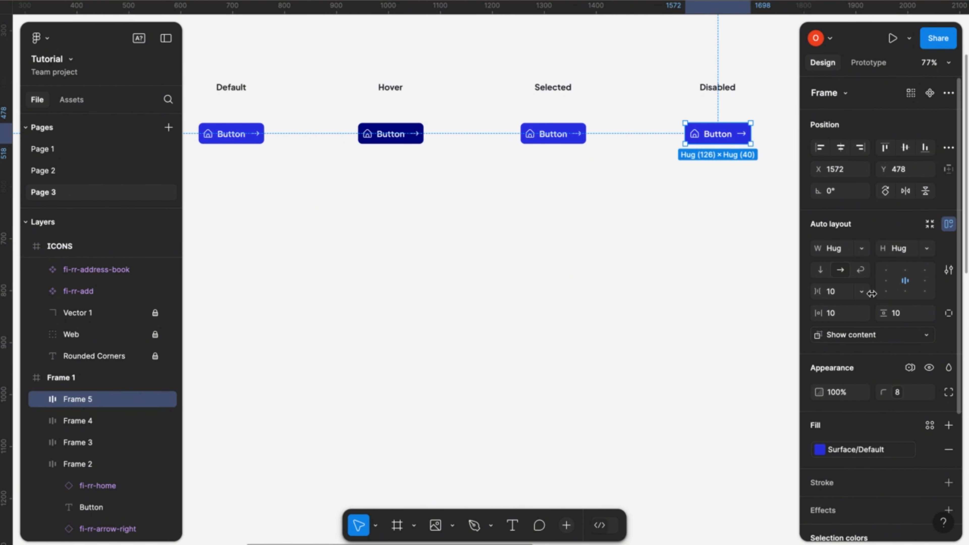
click(856, 451)
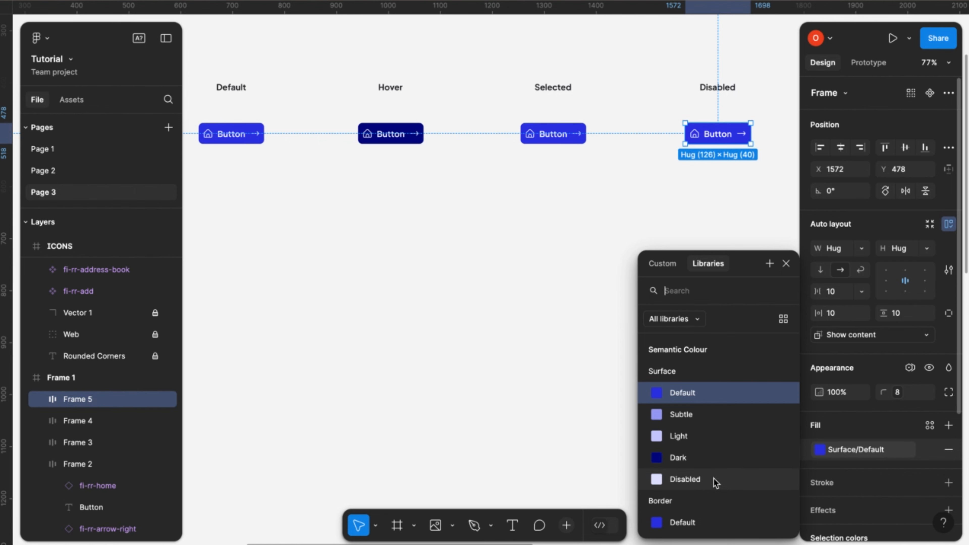
scroll(719, 470, down, 5)
scroll(716, 483, down, 4)
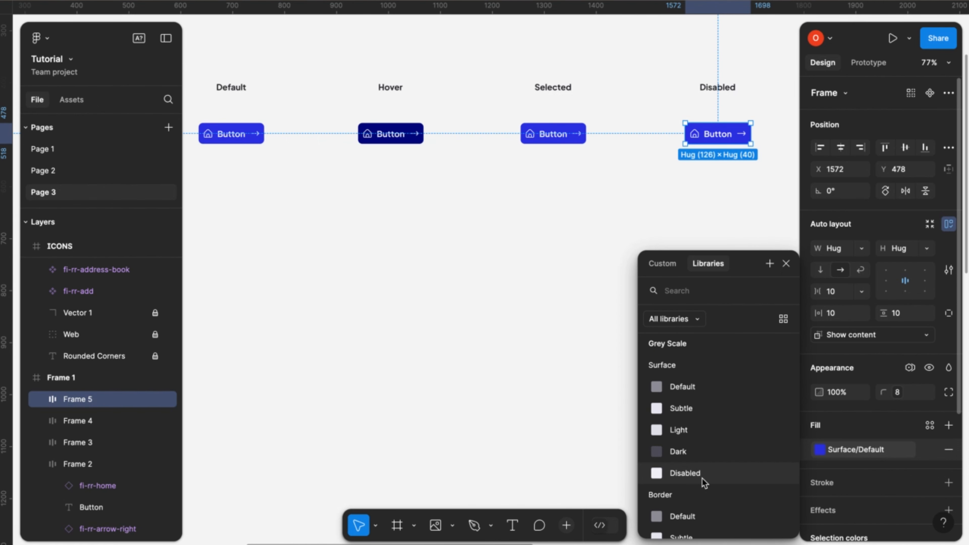
click(684, 478)
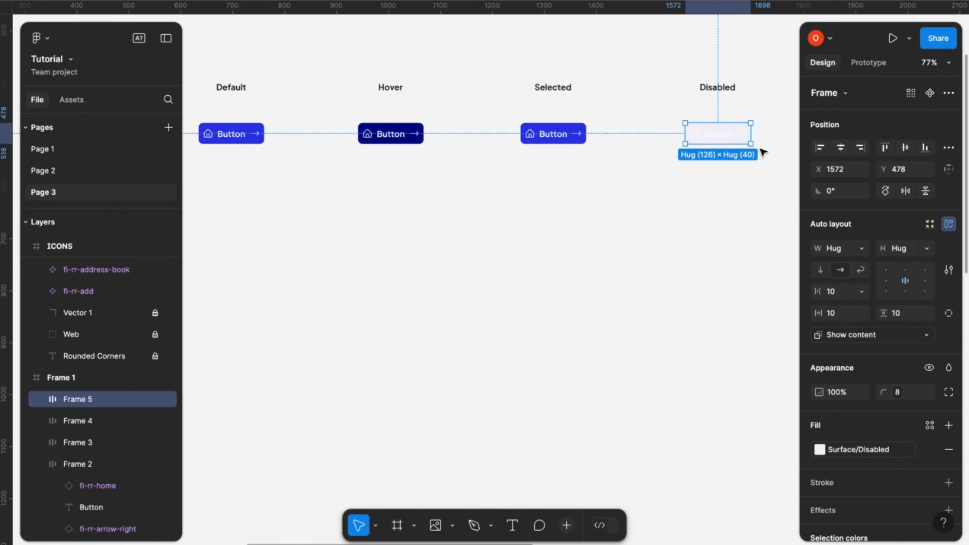
- Set both the icon and text colours of the disabled primary button to the Grey Scale Text/Disabled variable
ctrl+scroll(711, 134, up, 1)
scroll(849, 271, down, 3)
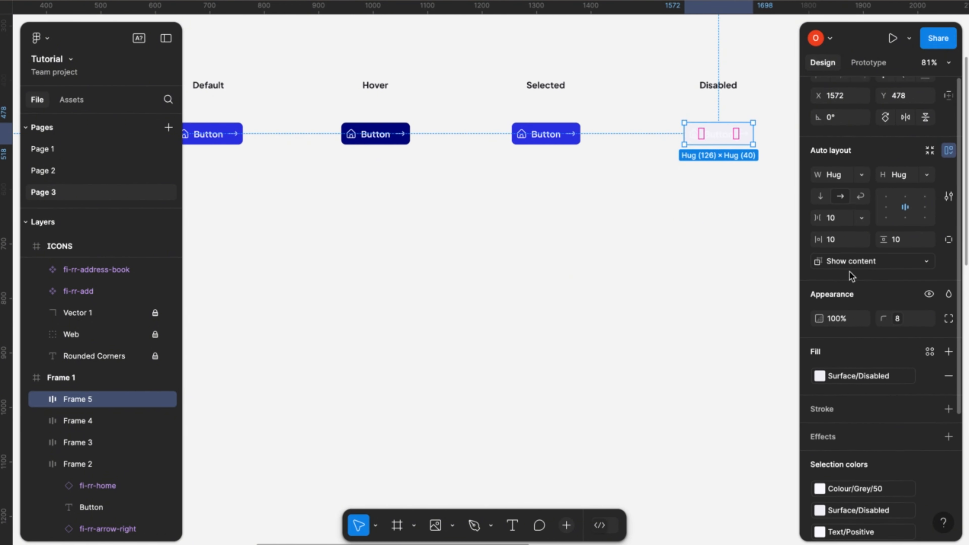
scroll(837, 422, down, 2)
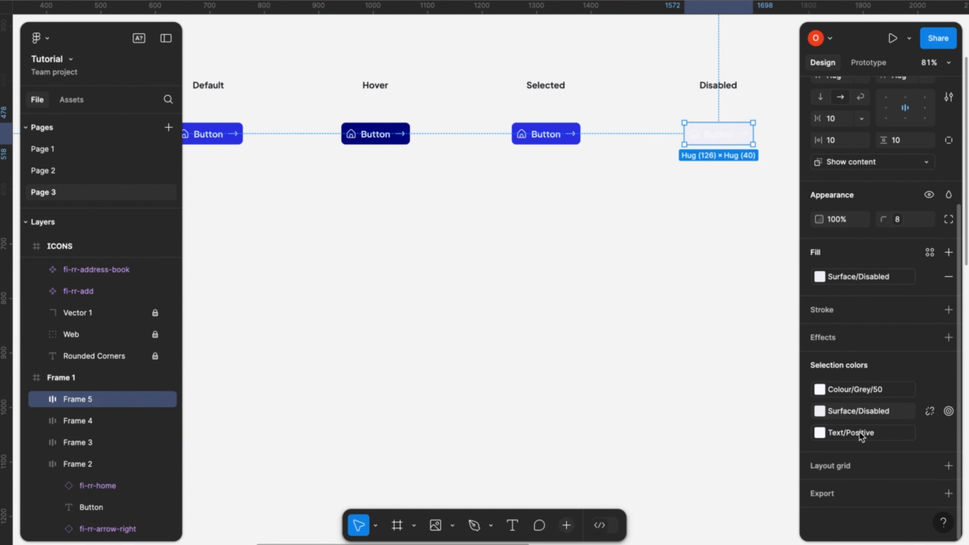
click(847, 390)
scroll(741, 491, down, 5)
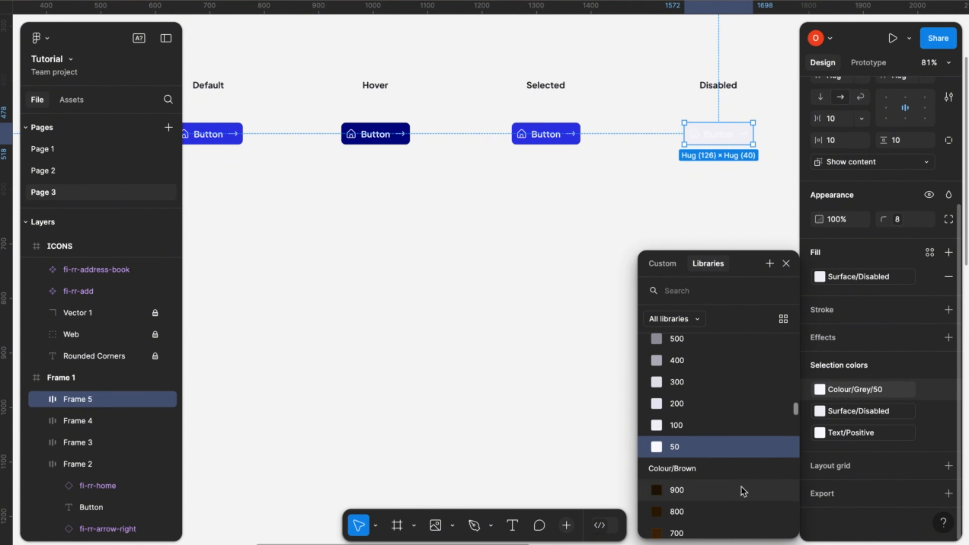
scroll(742, 491, up, 10)
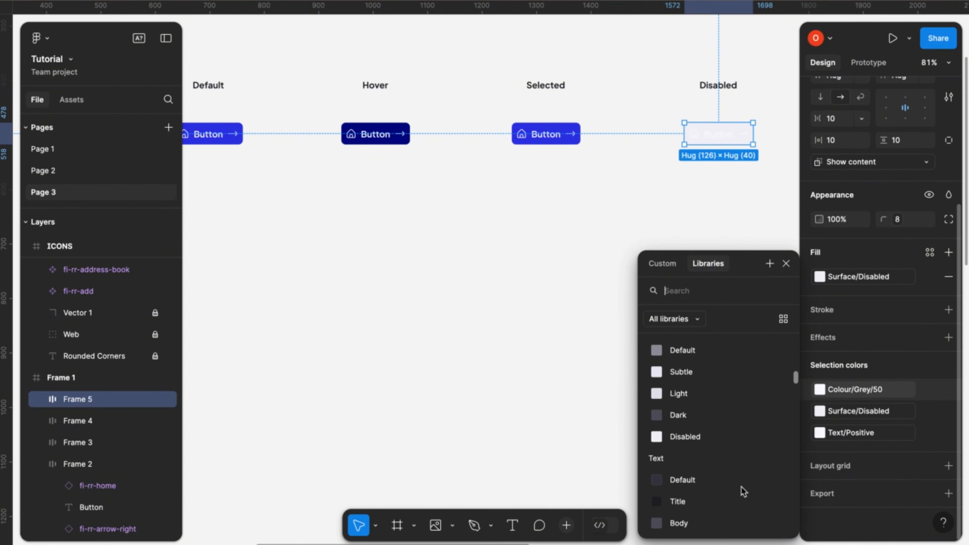
scroll(743, 491, down, 4)
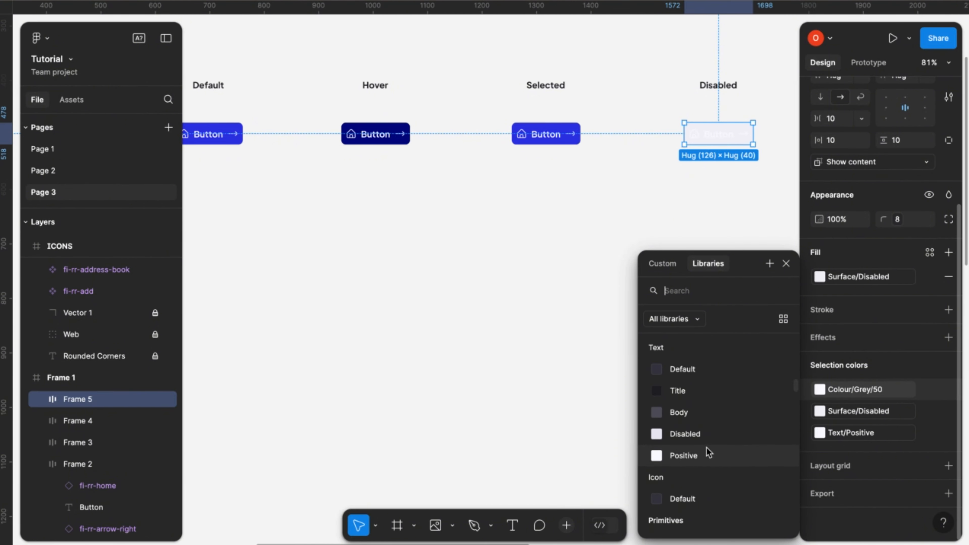
click(707, 449)
click(855, 435)
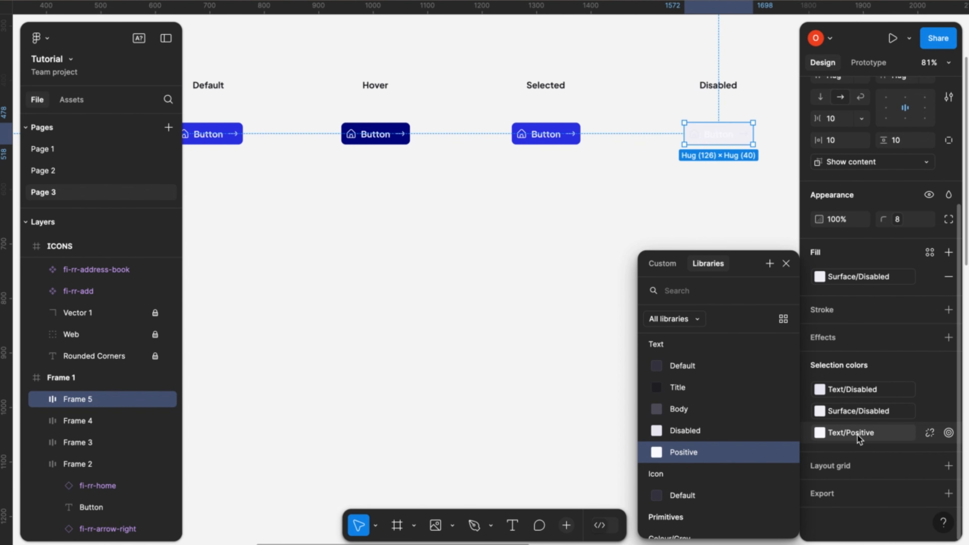
click(857, 435)
click(846, 437)
click(684, 431)
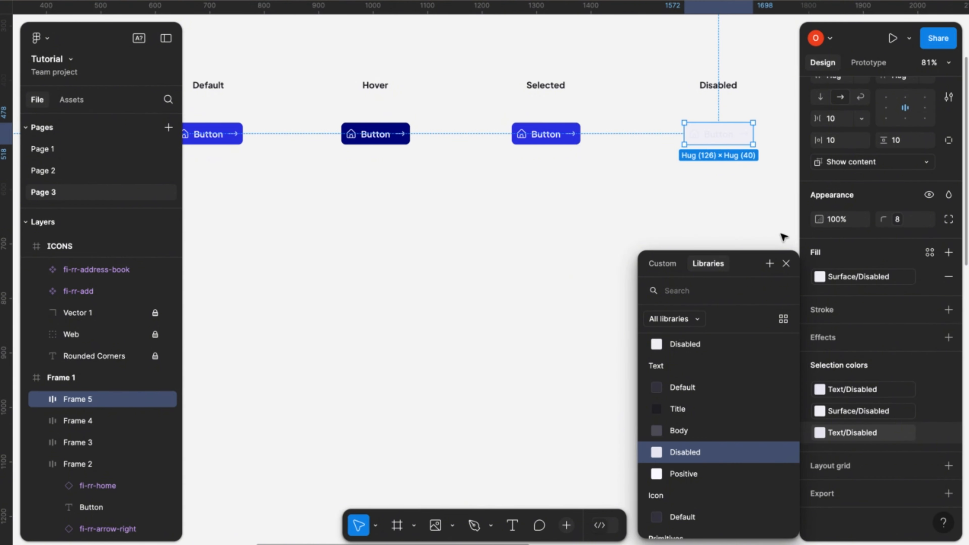
click(786, 263)
- Inspect the disabled primary button up close and compare it with the other states in the Primary Button row
scroll(716, 184, up, 5)
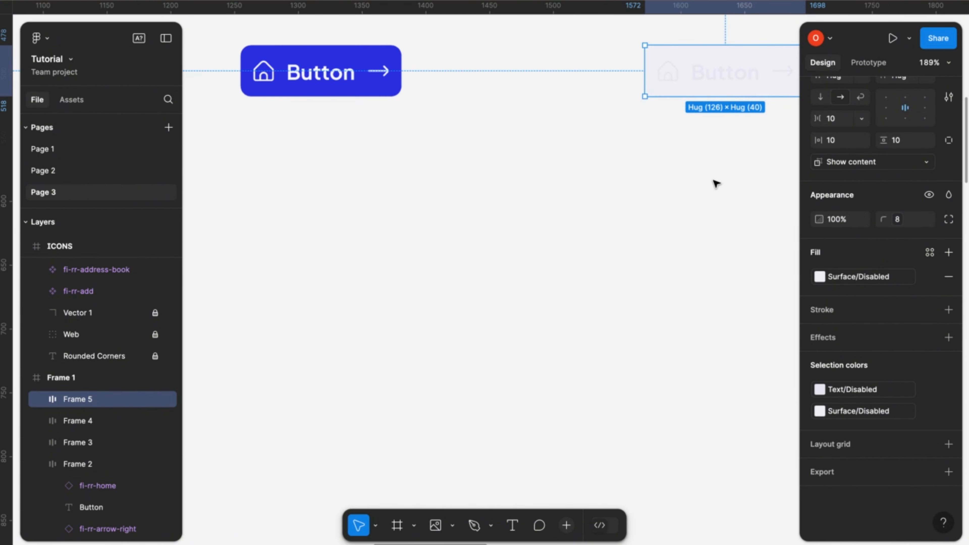
click(691, 304)
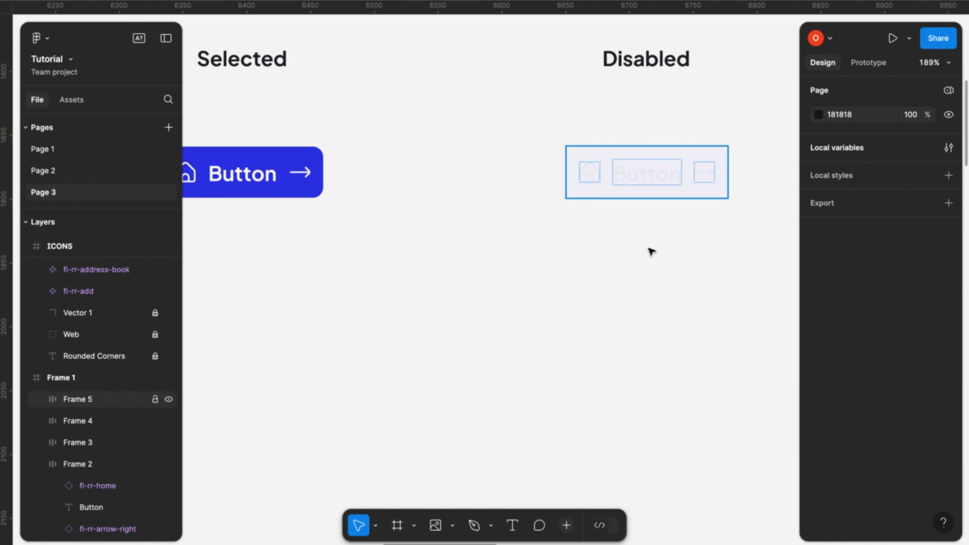
scroll(676, 314, down, 5)
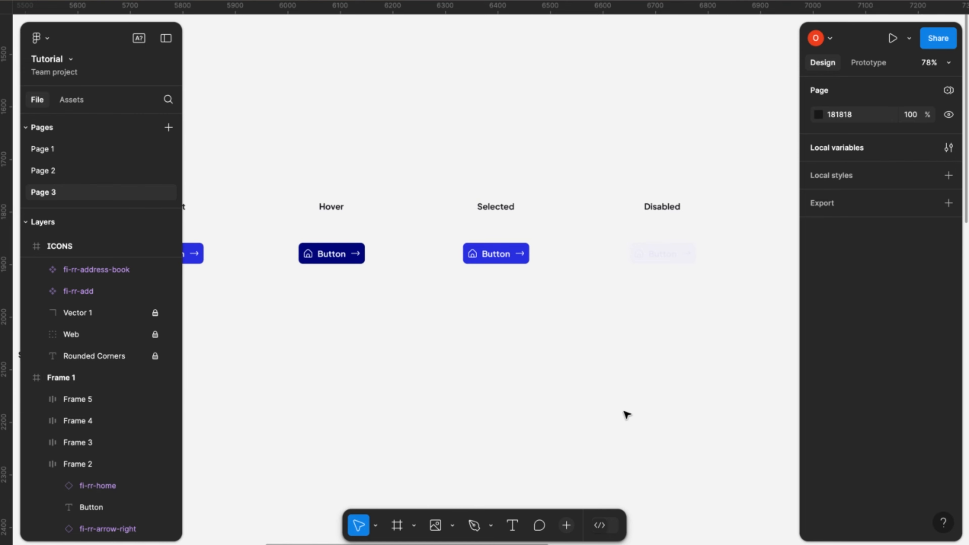
scroll(626, 415, down, 3)
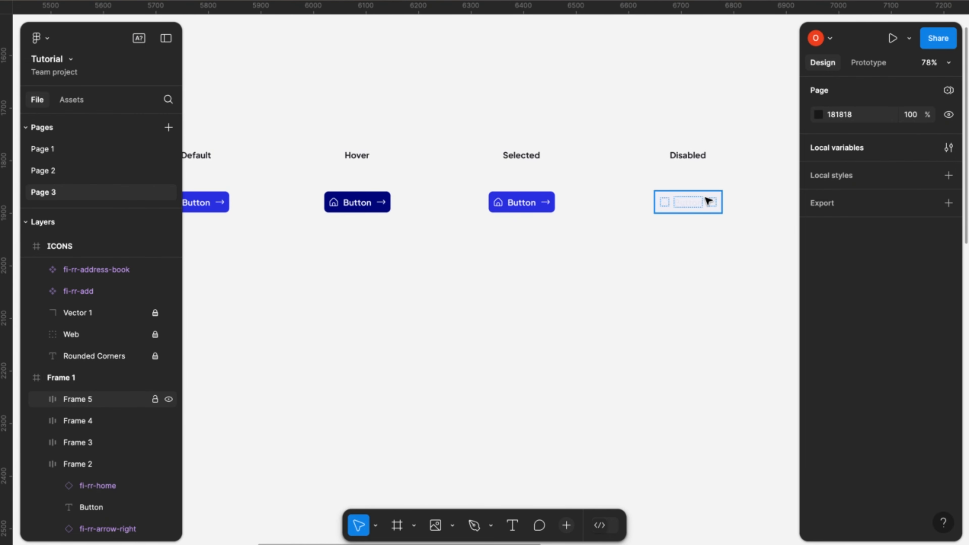
scroll(709, 203, up, 3)
scroll(677, 268, down, 5)
scroll(678, 268, up, 1)
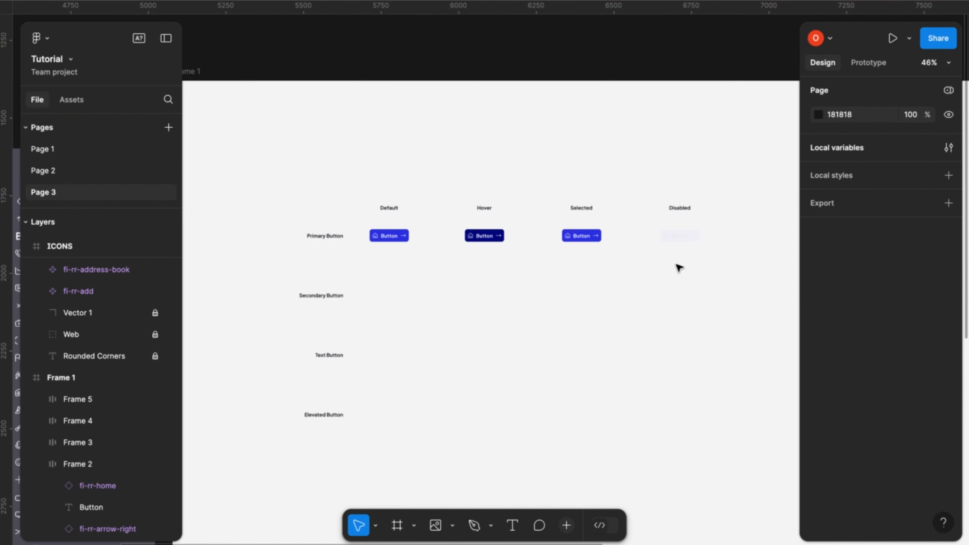
scroll(679, 268, down, 2)
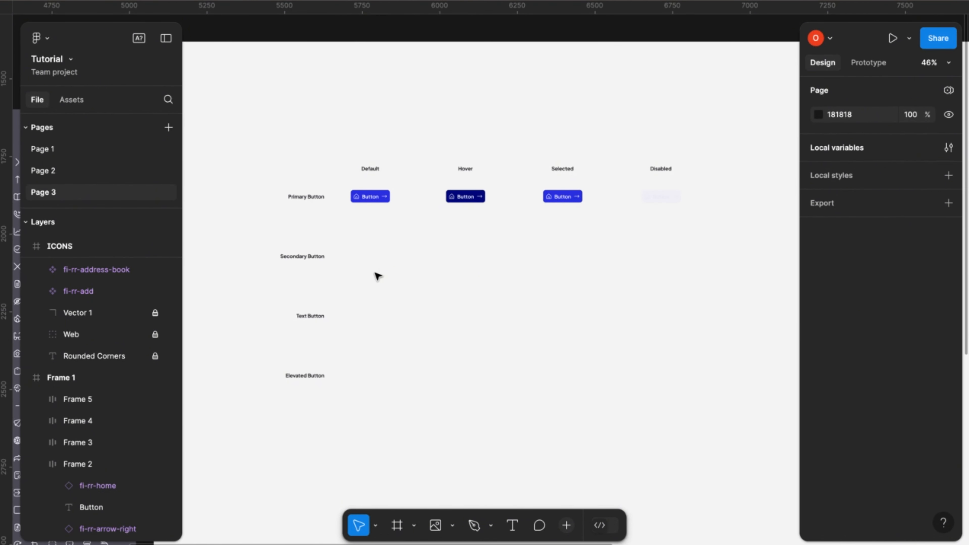
- Review the grid of primary, secondary, text and elevated buttons in all four states, checking the disabled primary button up close
scroll(427, 225, up, 4)
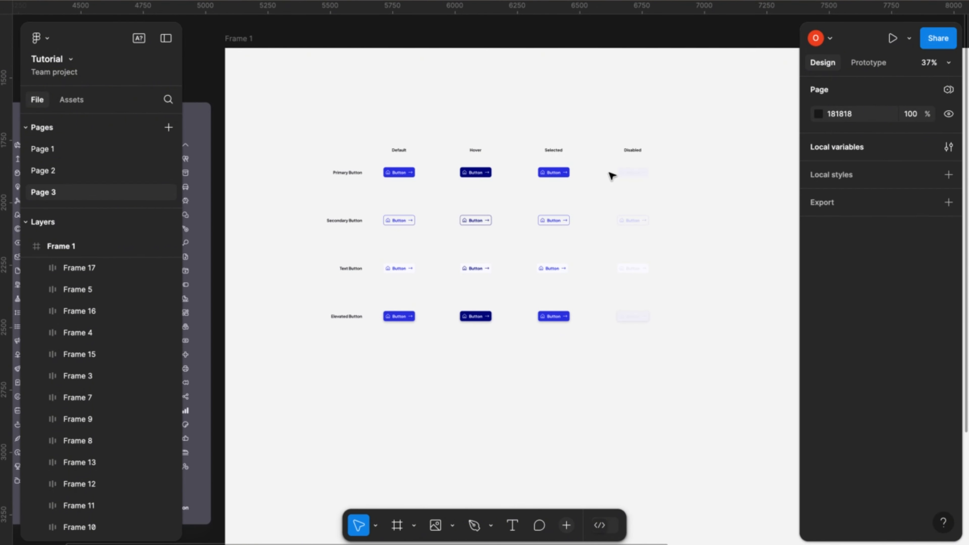
scroll(557, 317, up, 4)
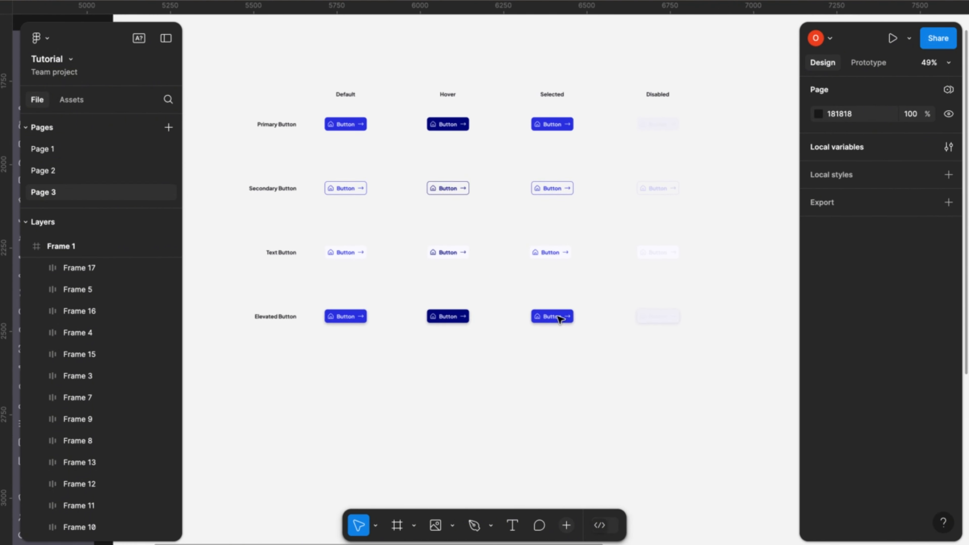
scroll(559, 318, up, 2)
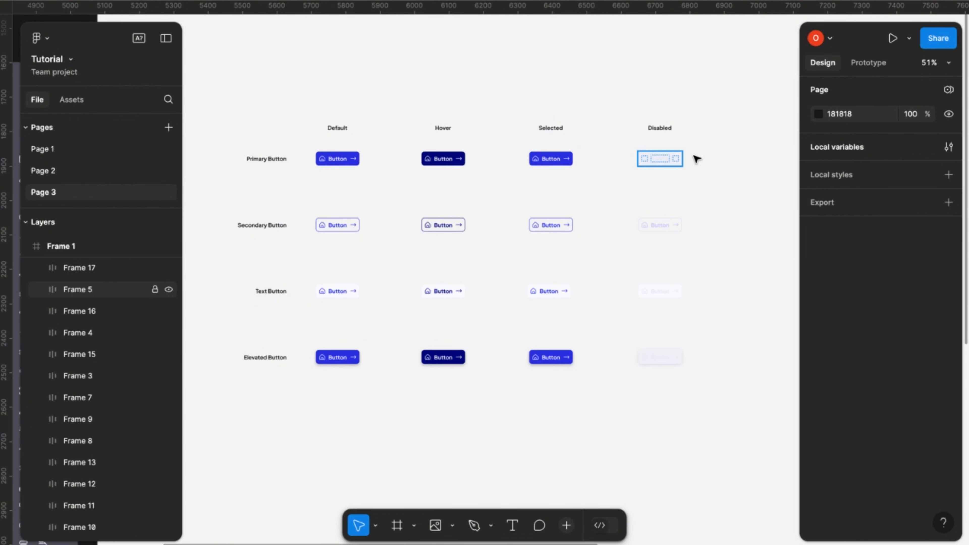
scroll(693, 157, up, 10)
scroll(627, 211, up, 10)
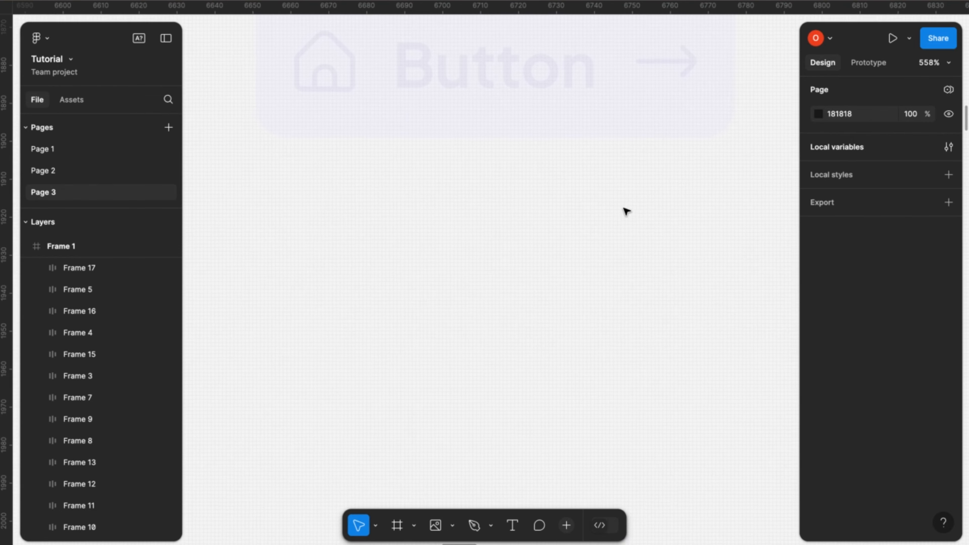
scroll(626, 211, up, 5)
scroll(627, 211, down, 15)
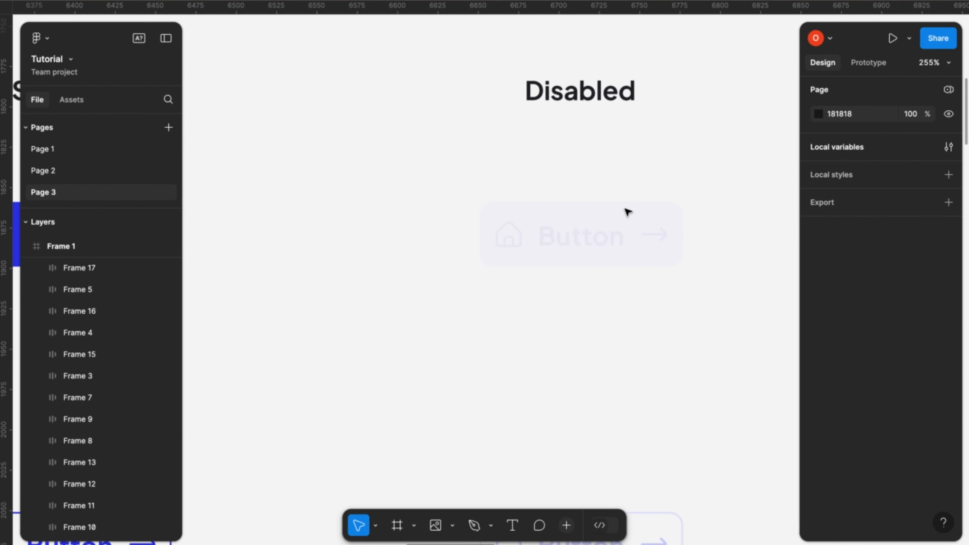
- Review the button grid across all four states, examining the elevated buttons up close
scroll(631, 207, down, 7)
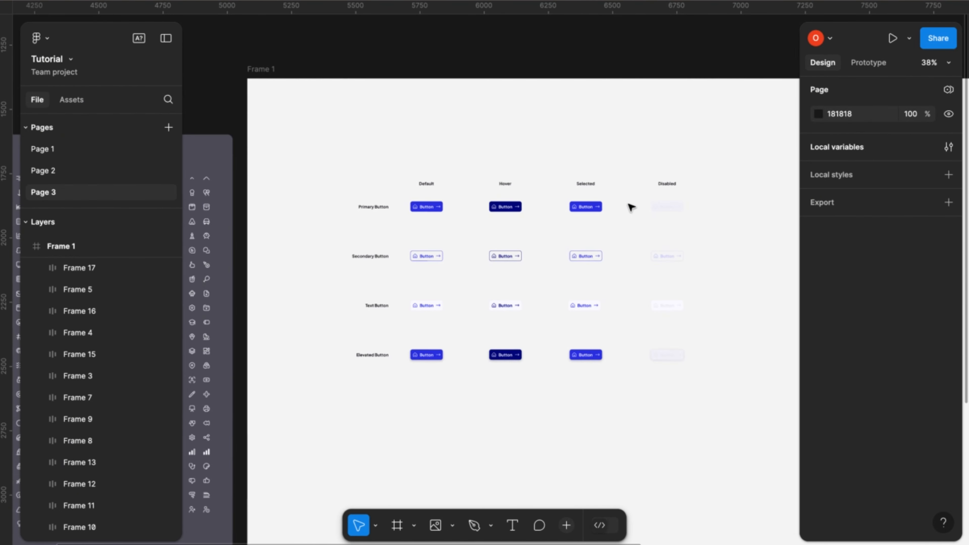
scroll(490, 283, right, 3)
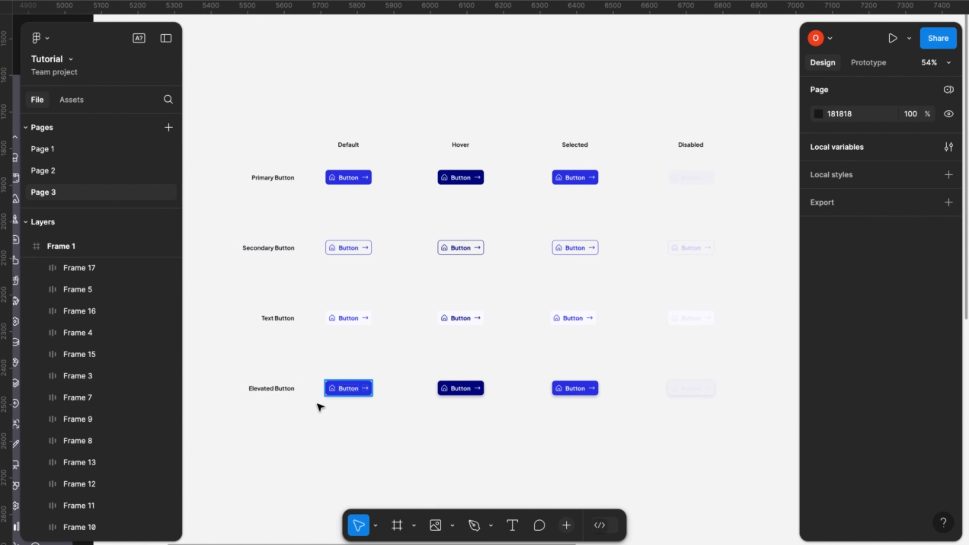
scroll(346, 418, up, 5)
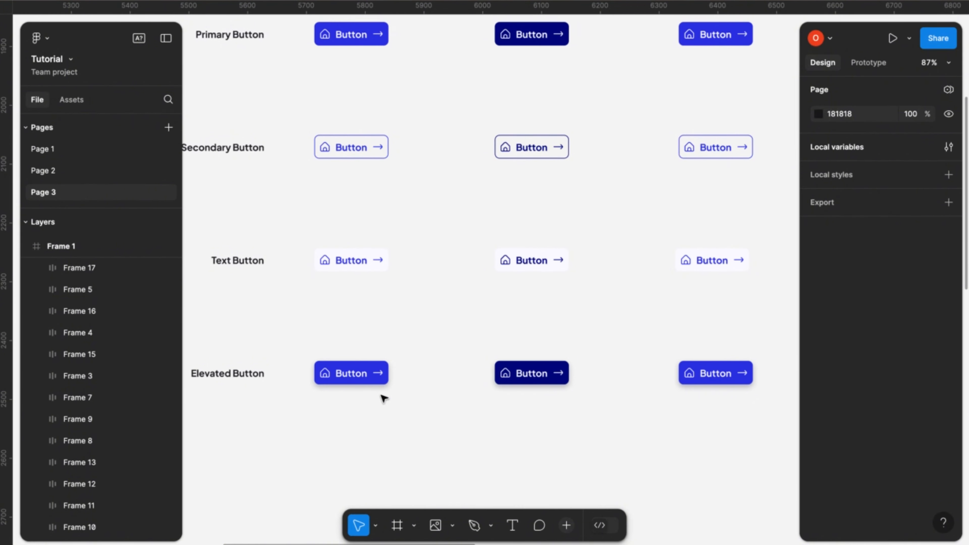
scroll(384, 399, up, 5)
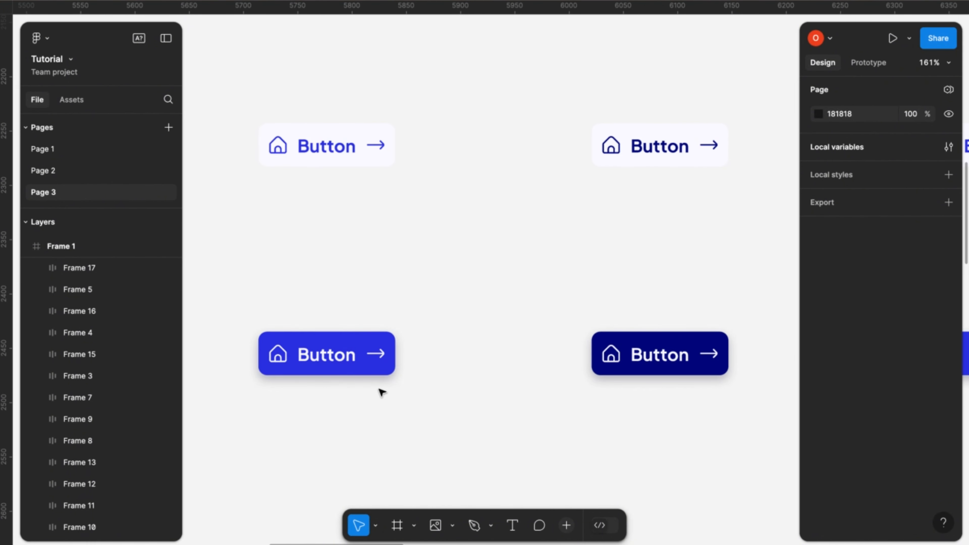
key(shift+1)
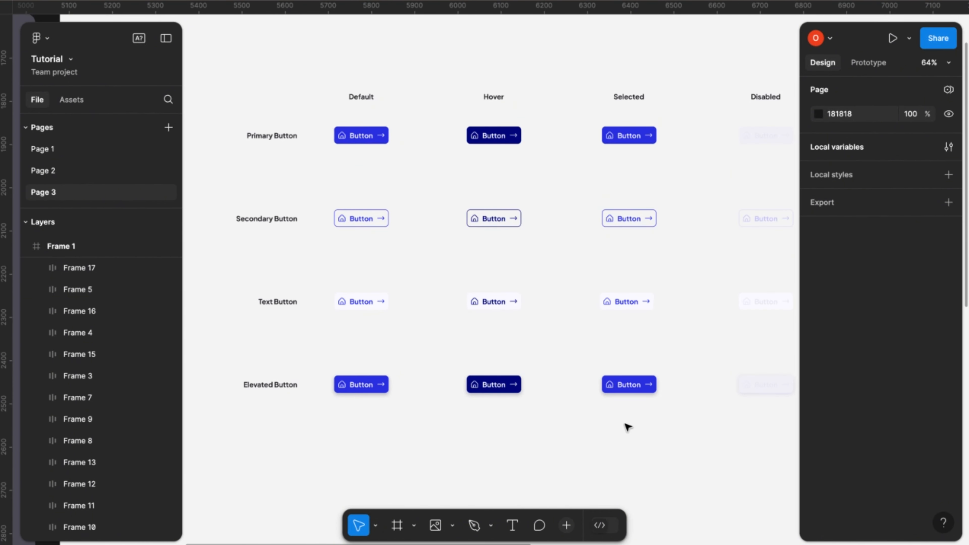
scroll(627, 427, right, 1)
scroll(628, 427, down, 1)
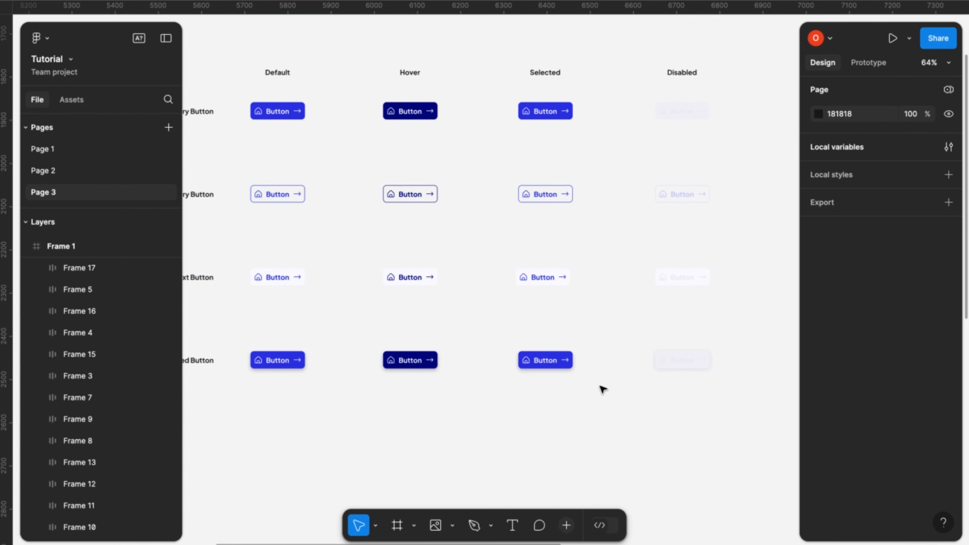
scroll(603, 389, down, 3)
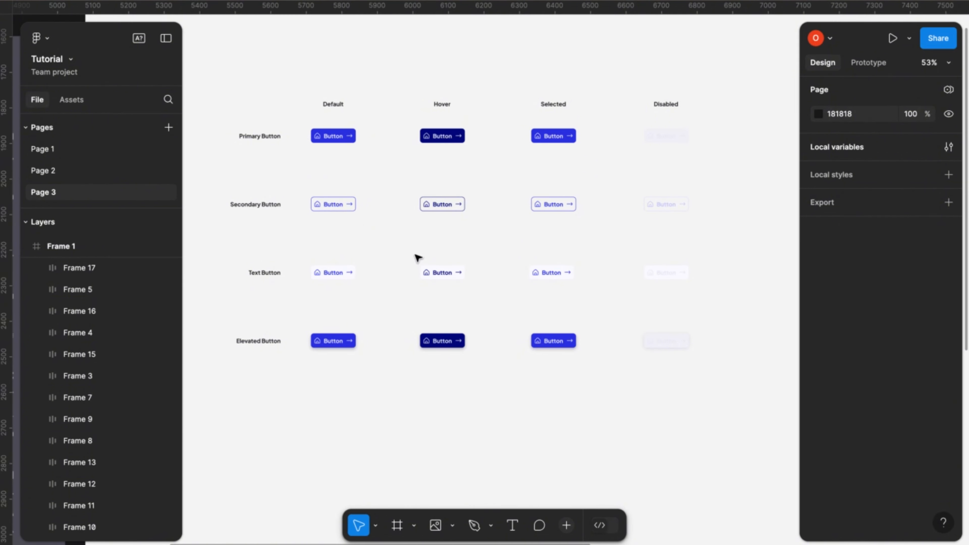
- Combine all the buttons in the four-by-four grid, without their row and column labels, into one component set
drag(300, 119, 713, 411)
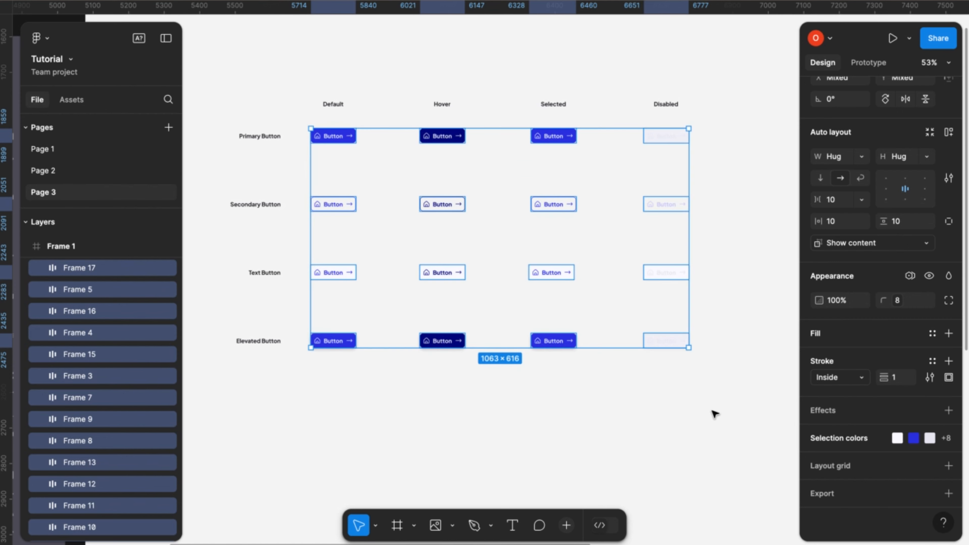
scroll(877, 229, up, 3)
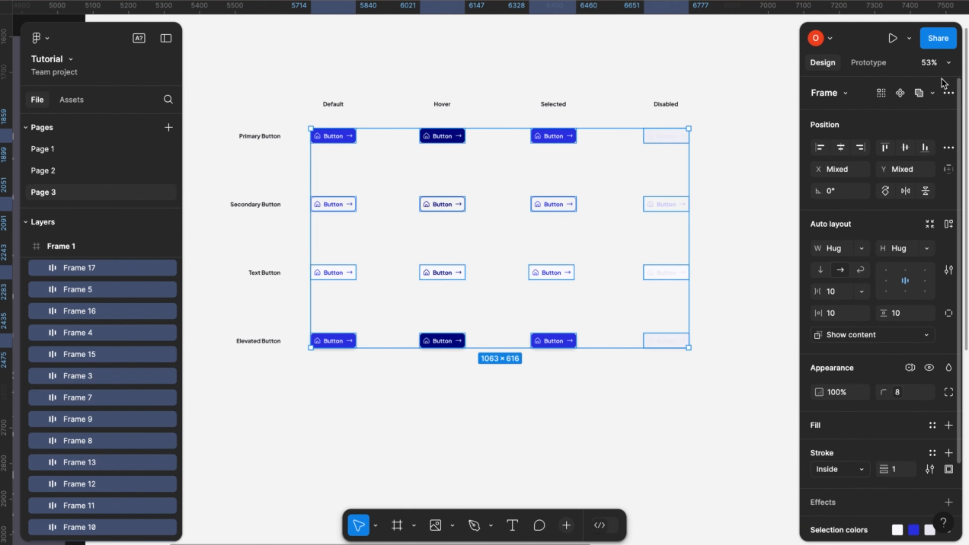
click(948, 94)
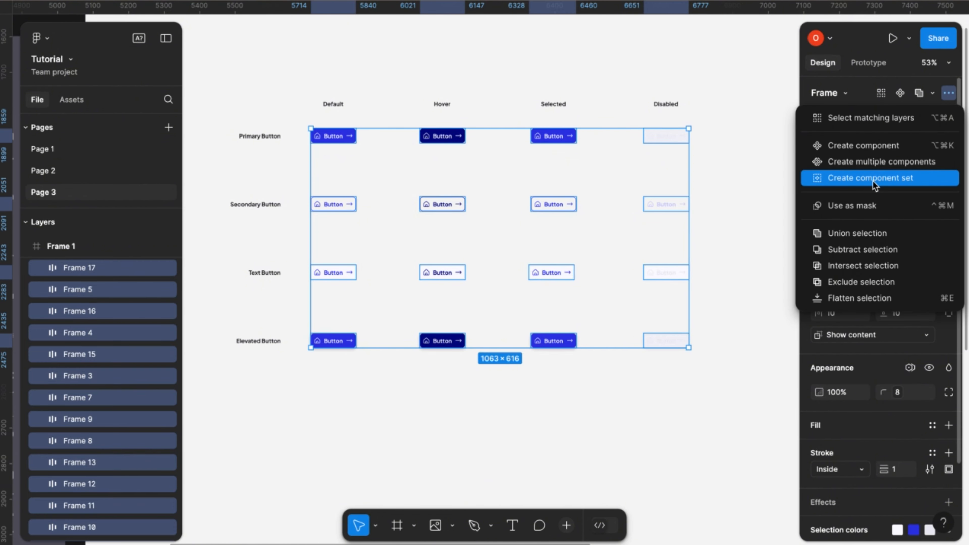
click(863, 182)
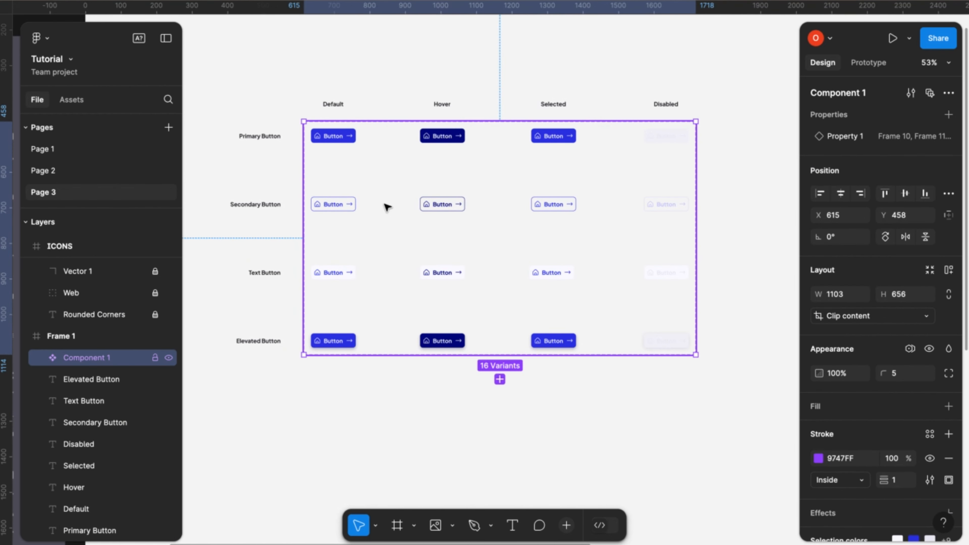
- Inspect the ICONS frame beside the button set, checking the fi-rr-calculator, fi-rr-cross-small and fi-rr-cube icon components
scroll(383, 411, down, 5)
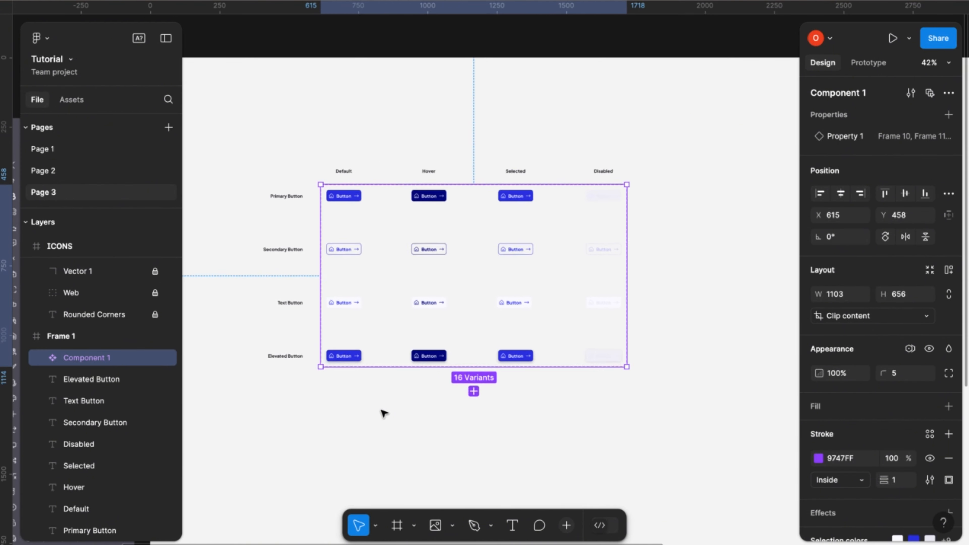
scroll(524, 360, down, 4)
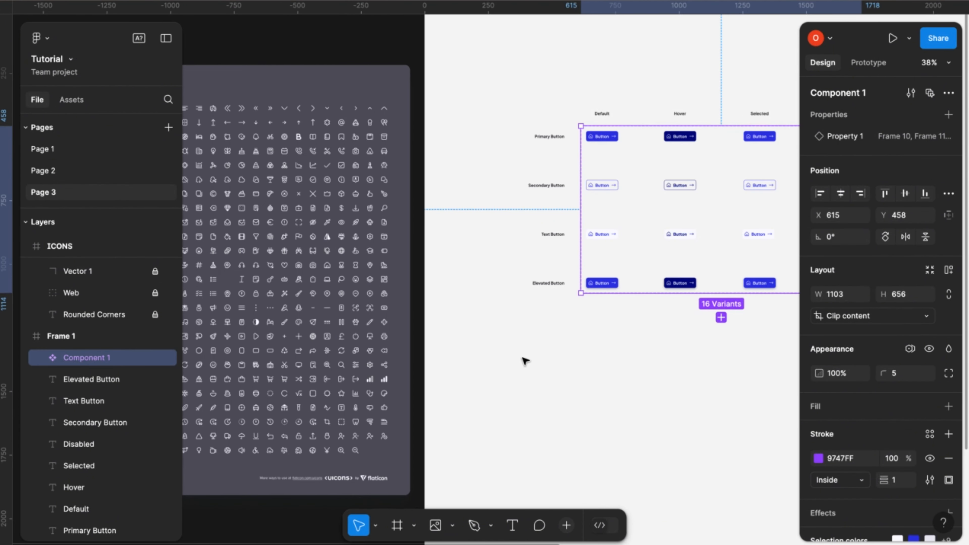
scroll(522, 358, right, 1)
scroll(522, 358, down, 1)
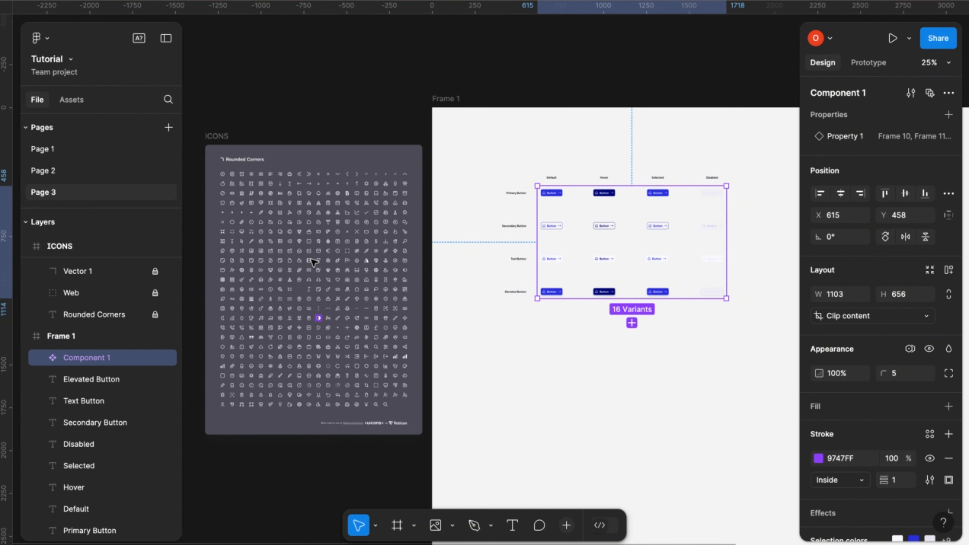
click(328, 204)
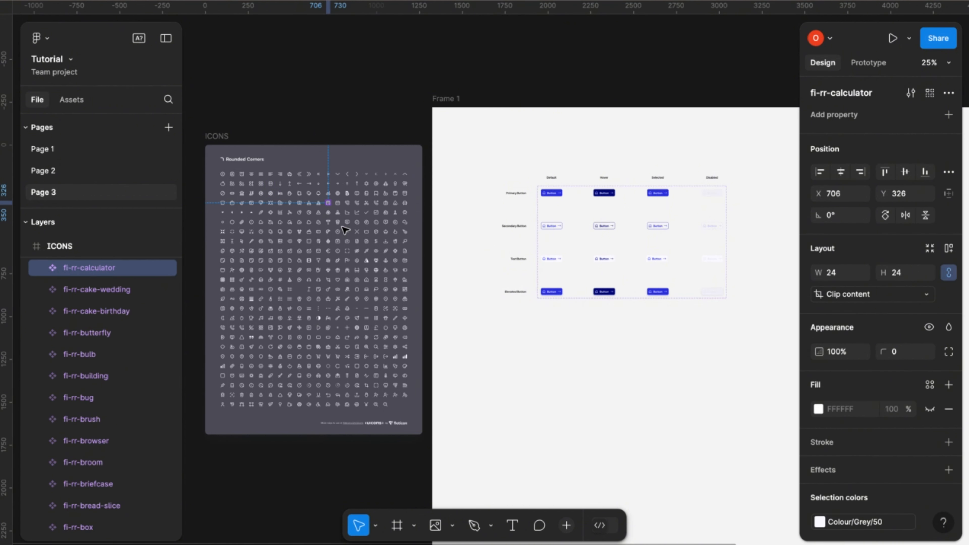
click(347, 232)
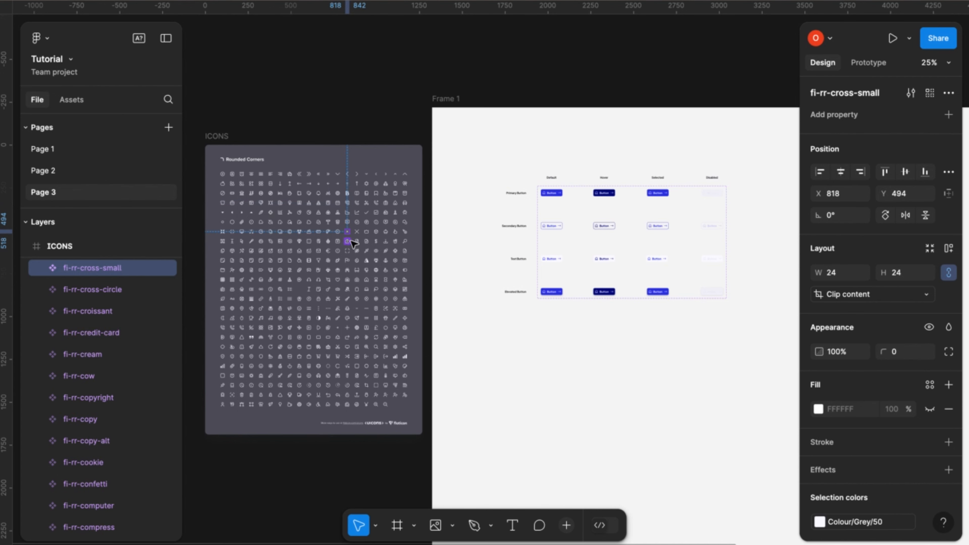
click(377, 231)
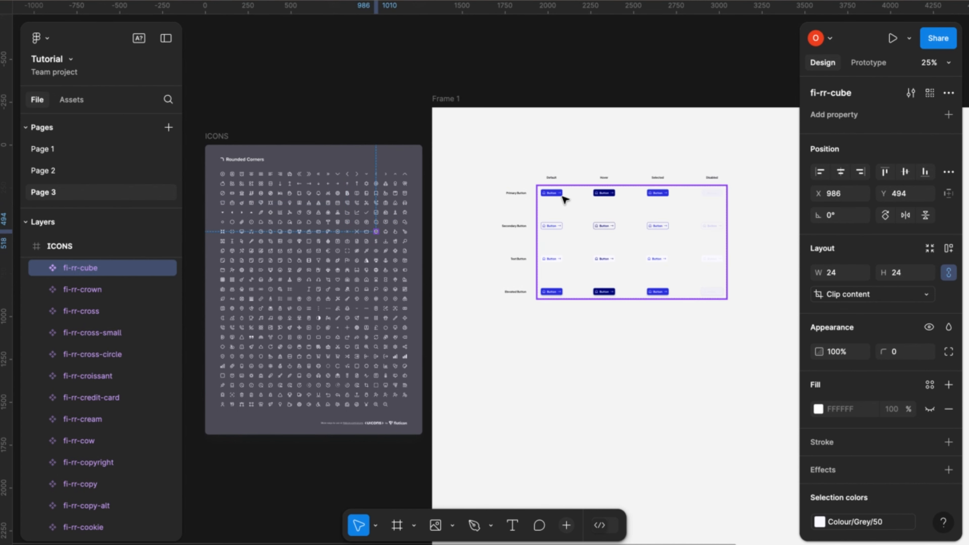
scroll(561, 195, up, 5)
scroll(560, 194, up, 2)
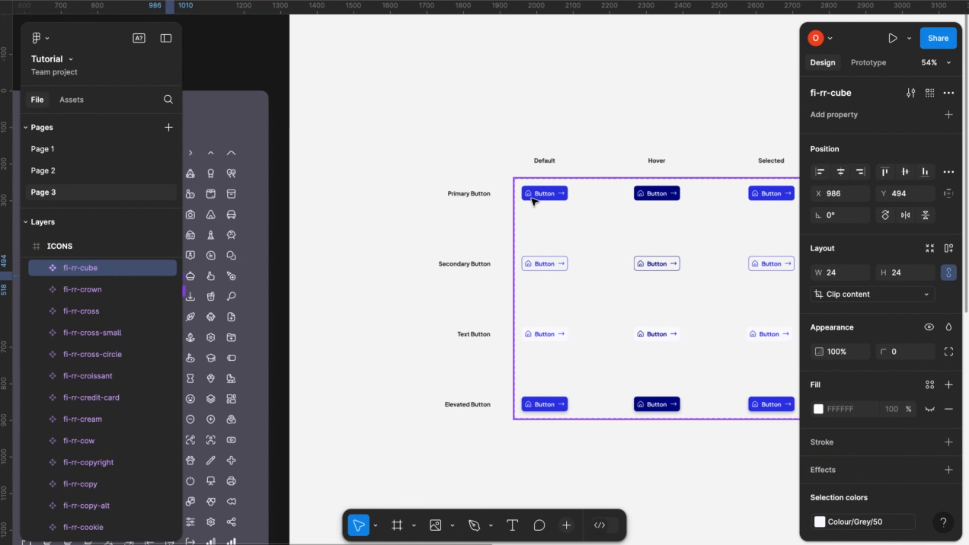
scroll(538, 209, down, 2)
scroll(537, 210, down, 3)
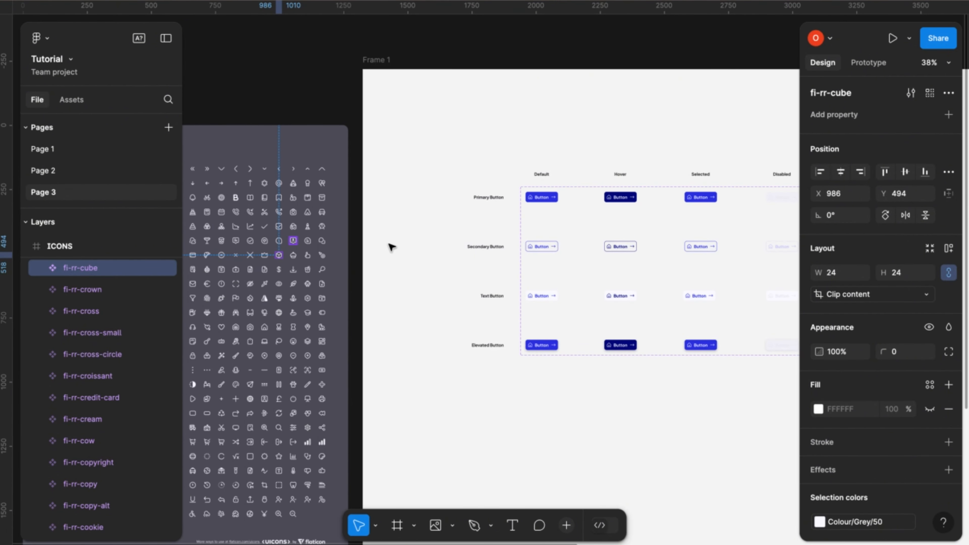
scroll(399, 219, down, 4)
scroll(401, 218, down, 1)
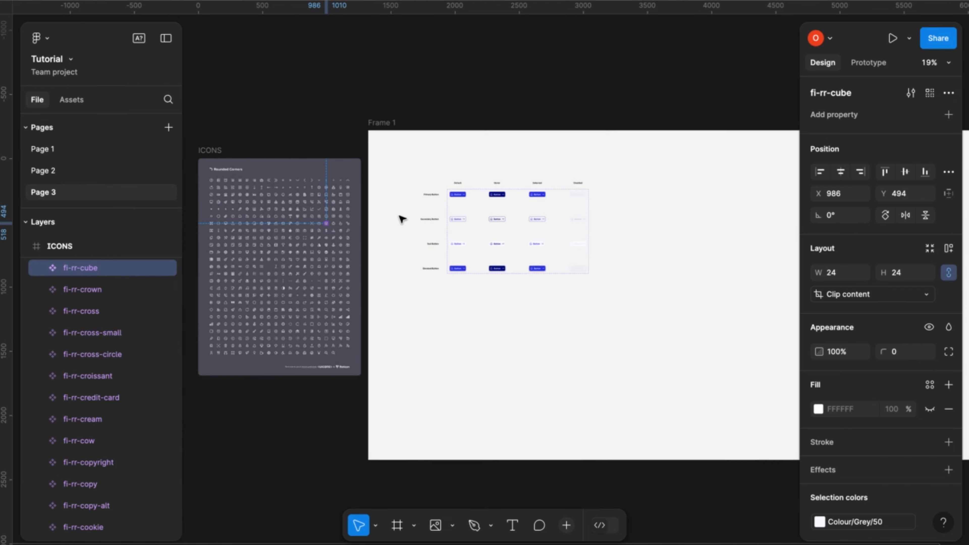
click(224, 150)
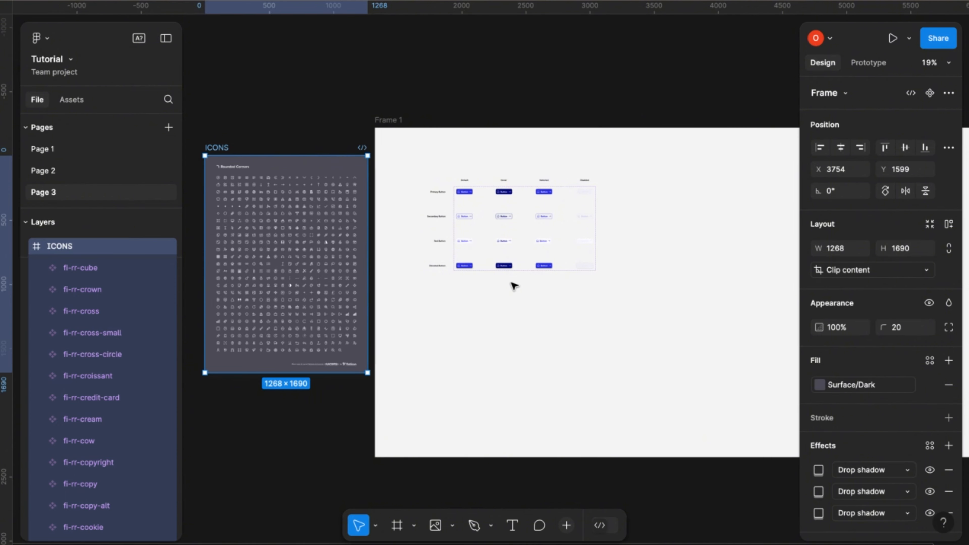
- Select every instance of the fi-rr-home icon across the button variants, starting from the default primary button
scroll(515, 285, up, 4)
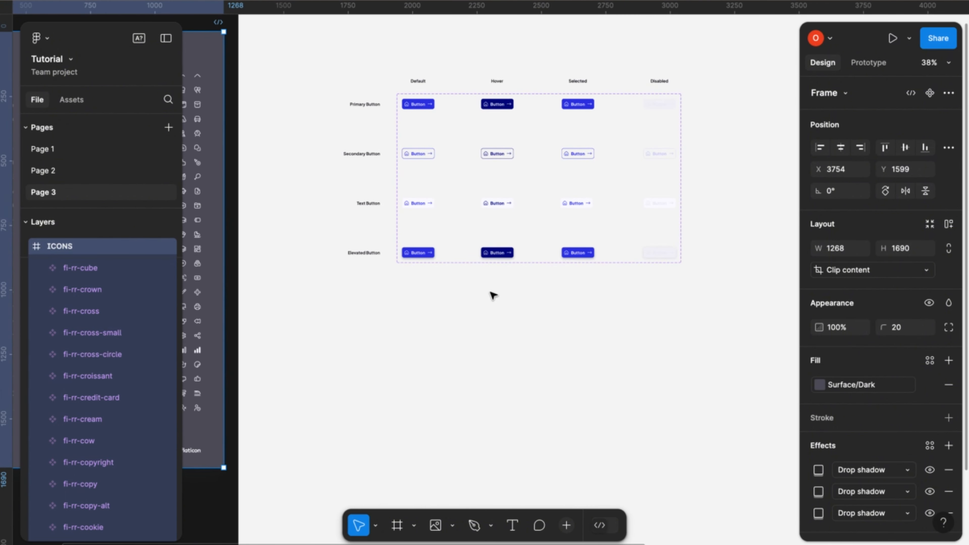
click(493, 295)
scroll(492, 174, up, 4)
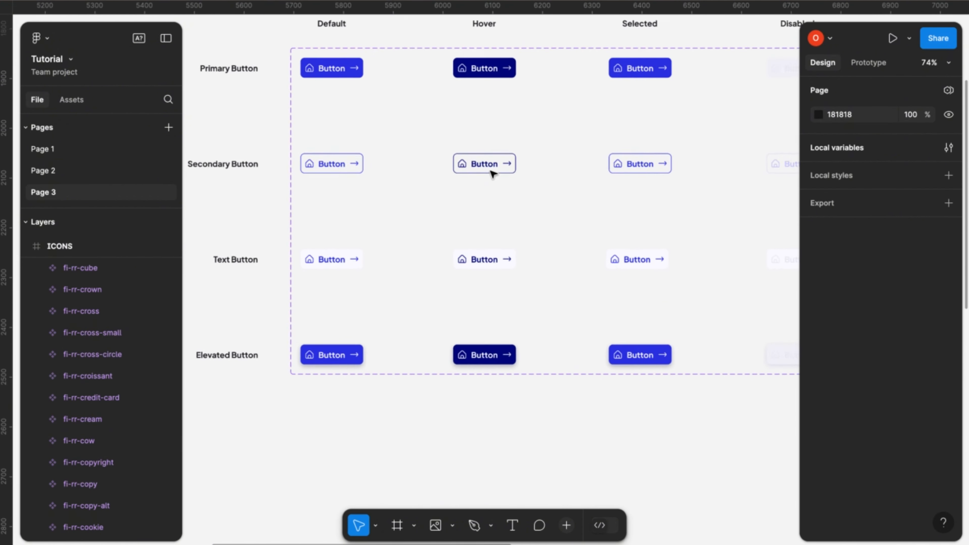
scroll(492, 172, up, 2)
scroll(491, 172, right, 2)
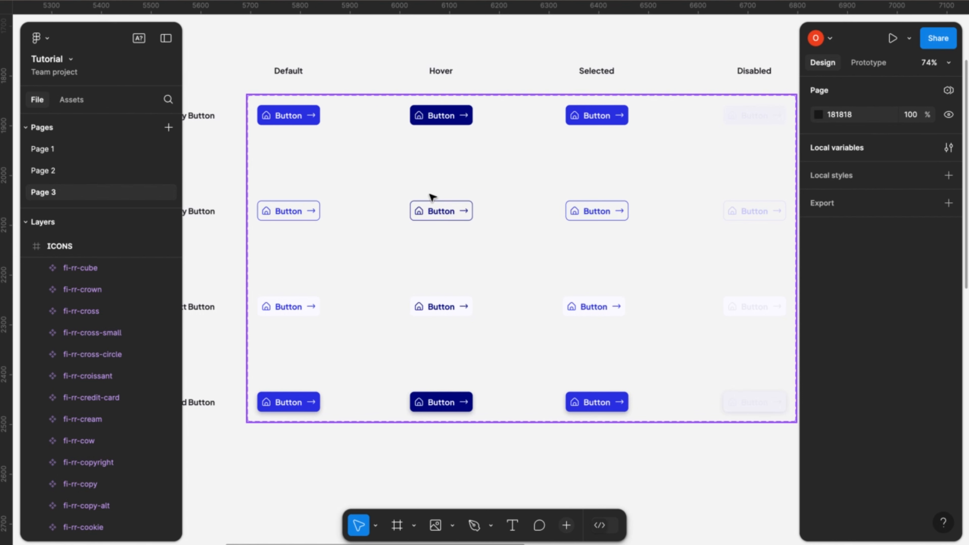
click(271, 121)
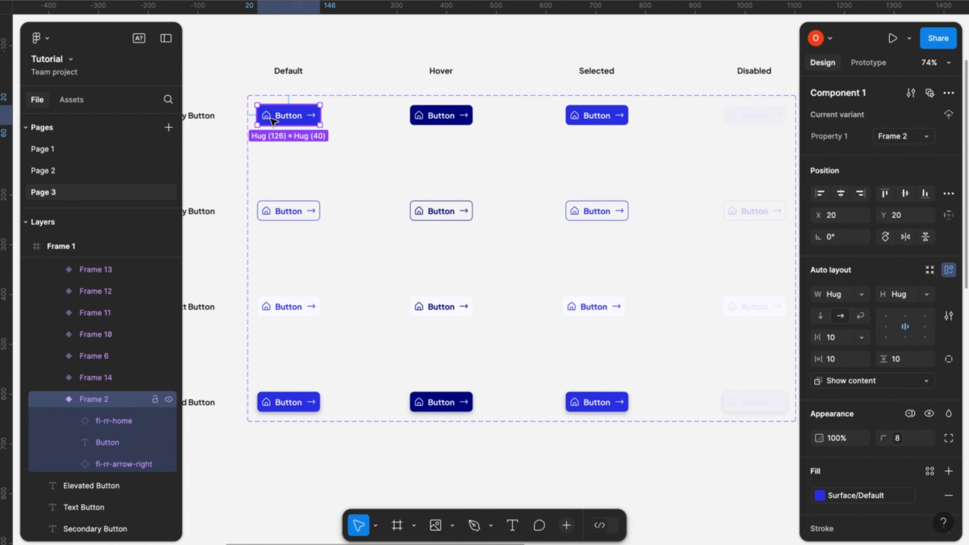
double_click(270, 118)
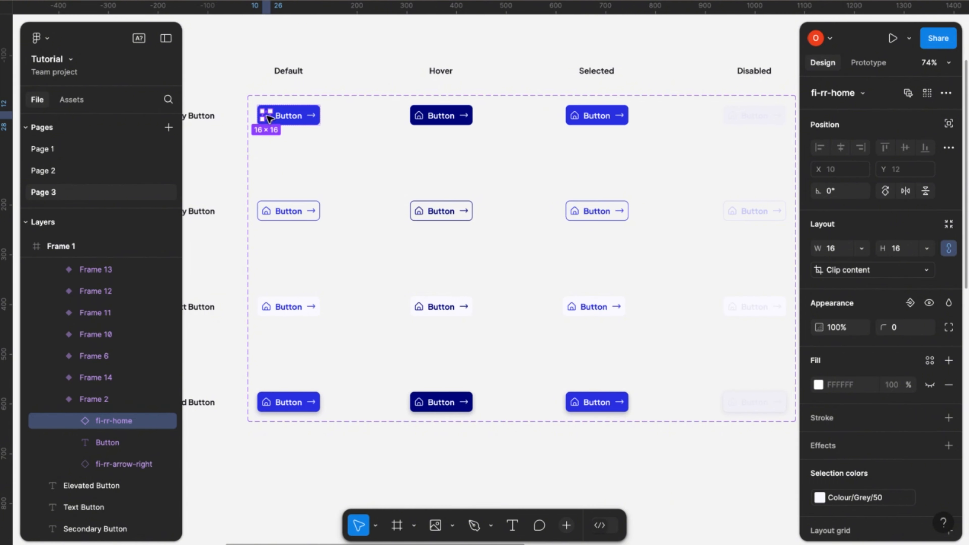
key(ctrl+k)
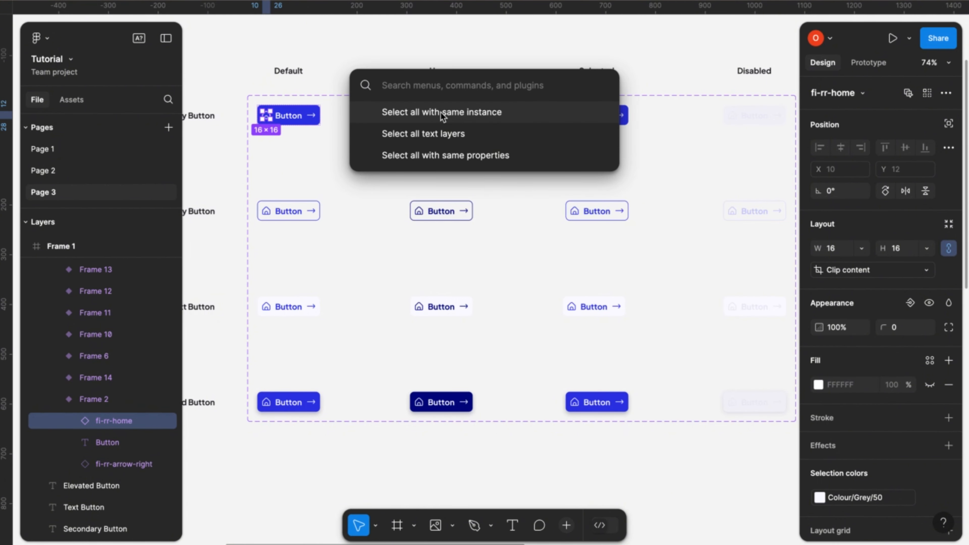
click(486, 114)
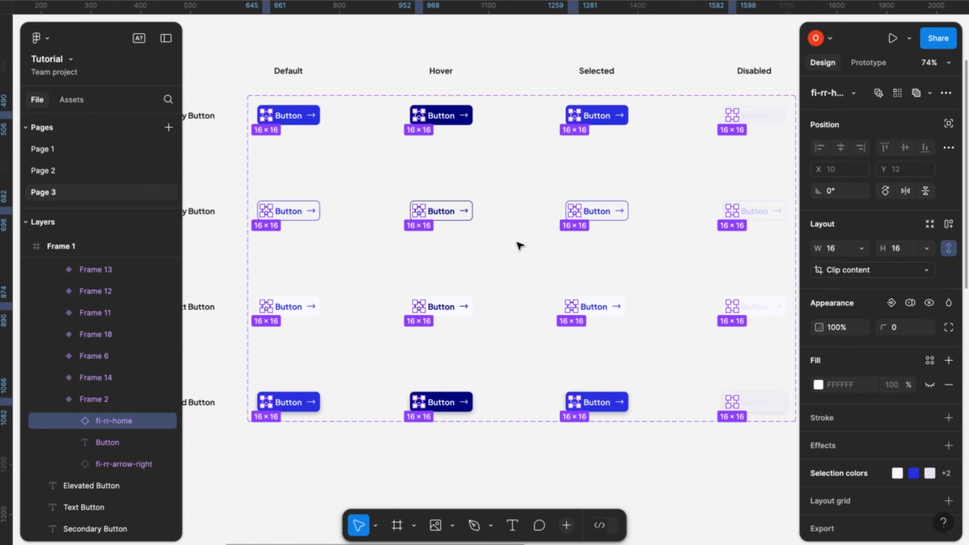
- Start an instance swap property for the selected home icons and name it Left Icon
scroll(519, 245, down, 5)
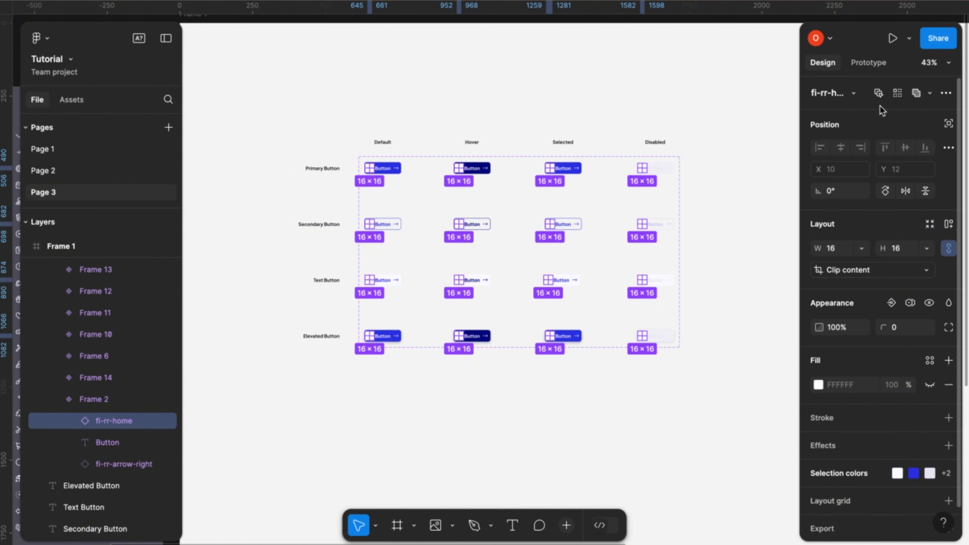
click(946, 93)
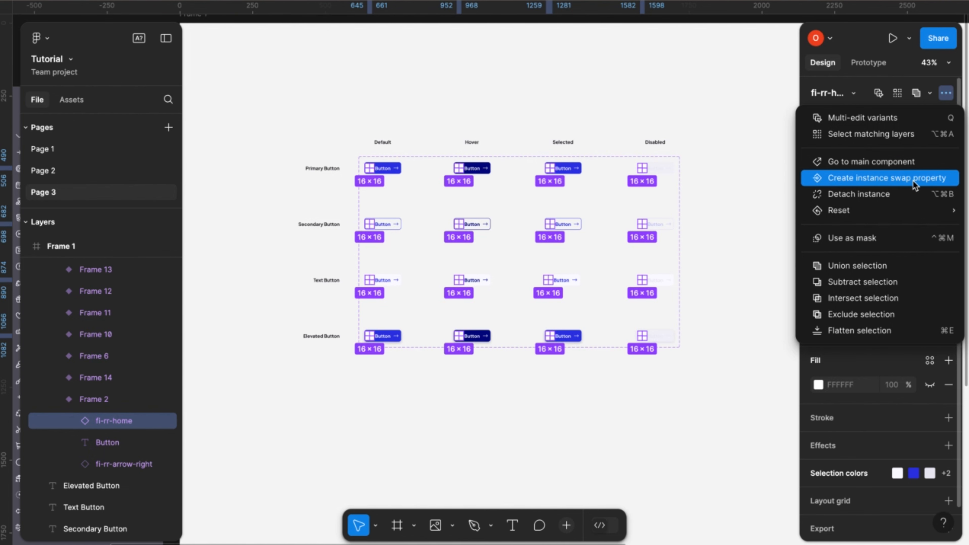
click(875, 178)
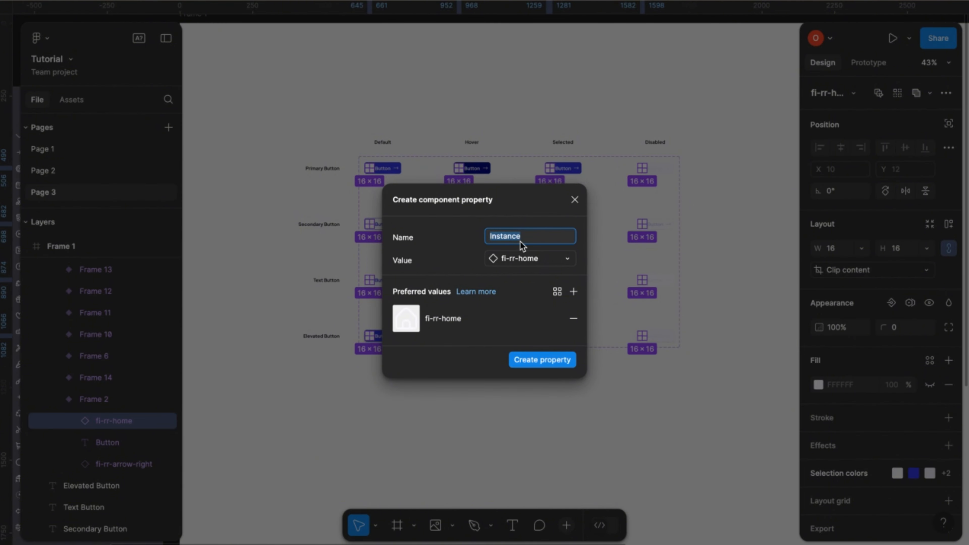
text(Left I)
text(con)
- Browse the ICONS list of local components offered as preferred values for the Left Icon property
click(573, 292)
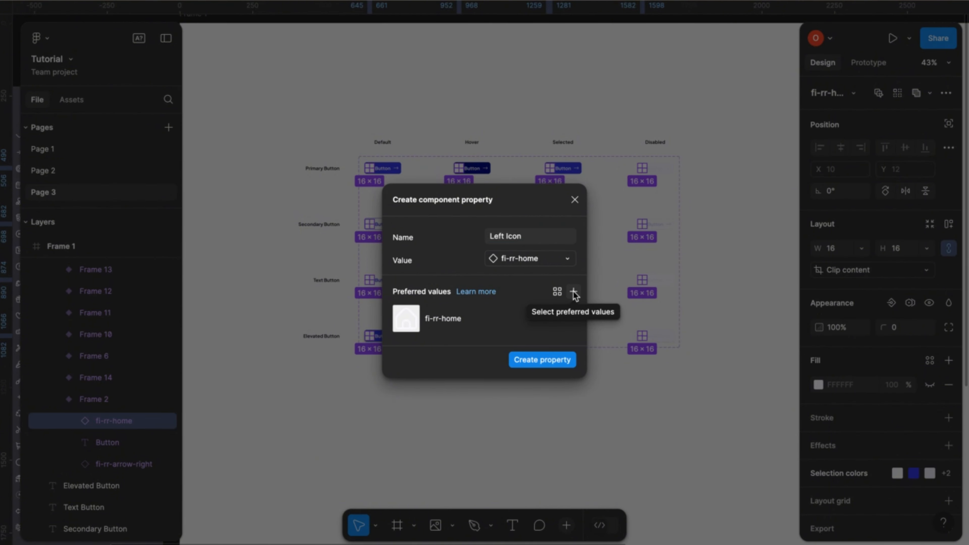
scroll(650, 457, down, 1)
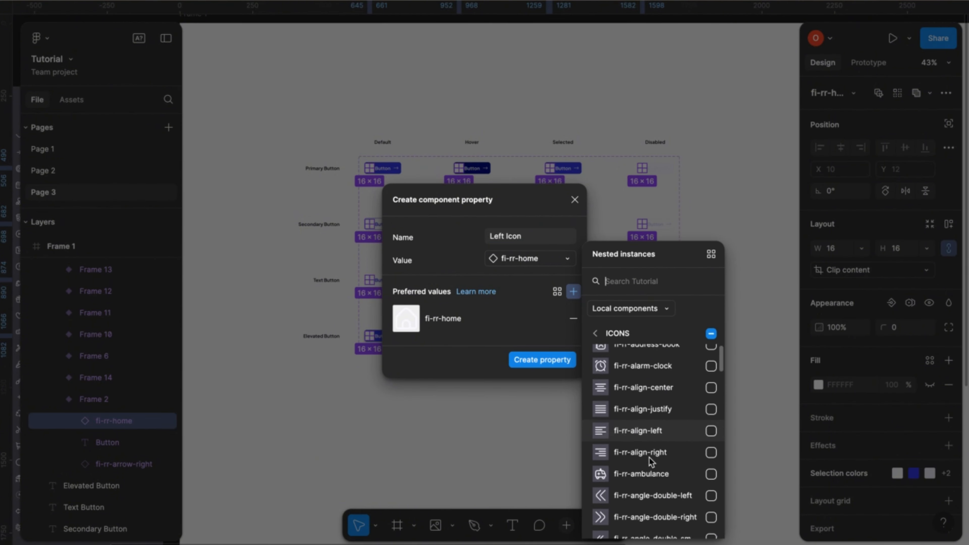
scroll(649, 457, down, 10)
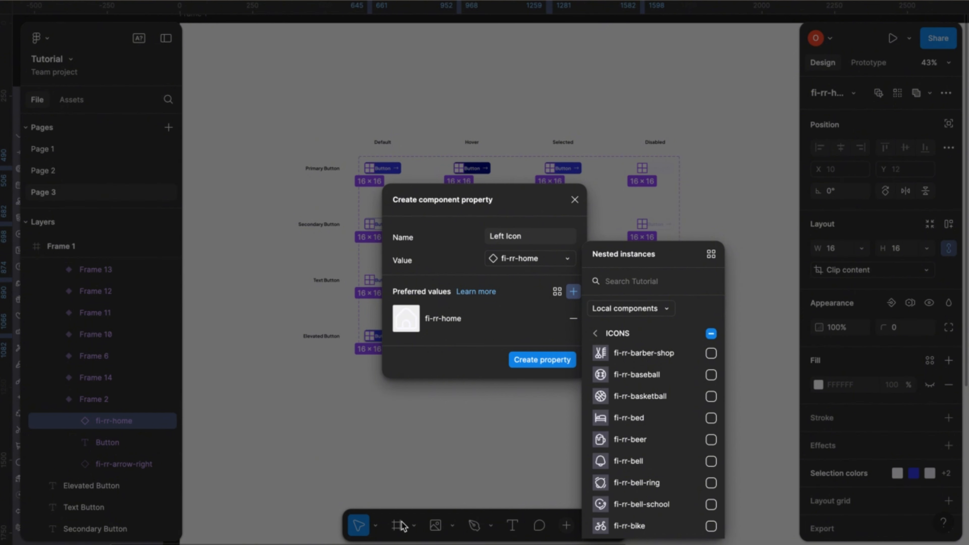
scroll(629, 396, down, 2)
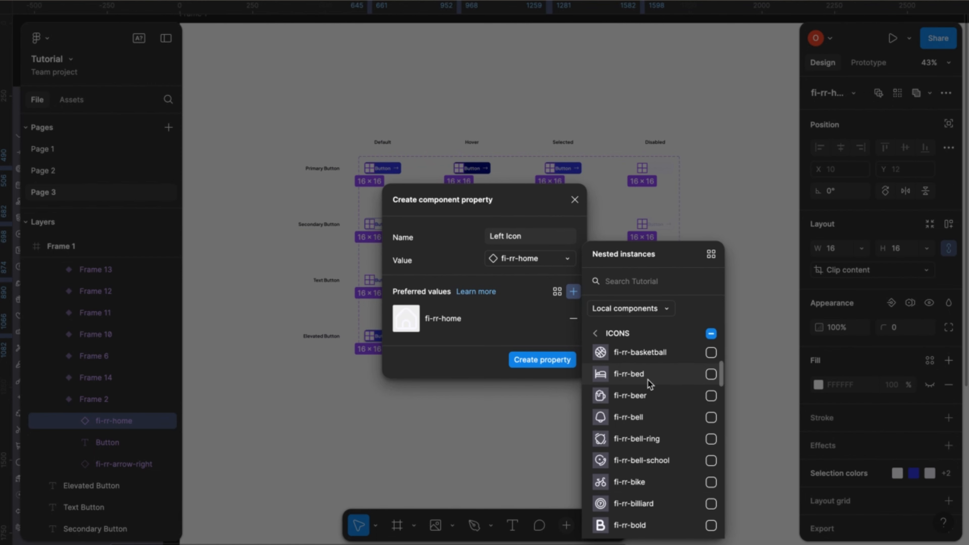
scroll(650, 380, up, 5)
scroll(703, 395, up, 15)
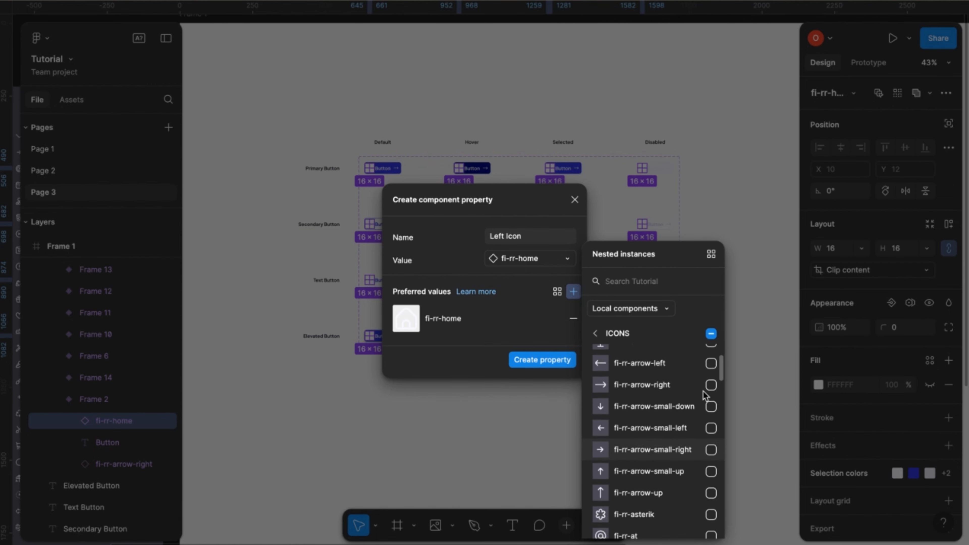
scroll(677, 381, up, 3)
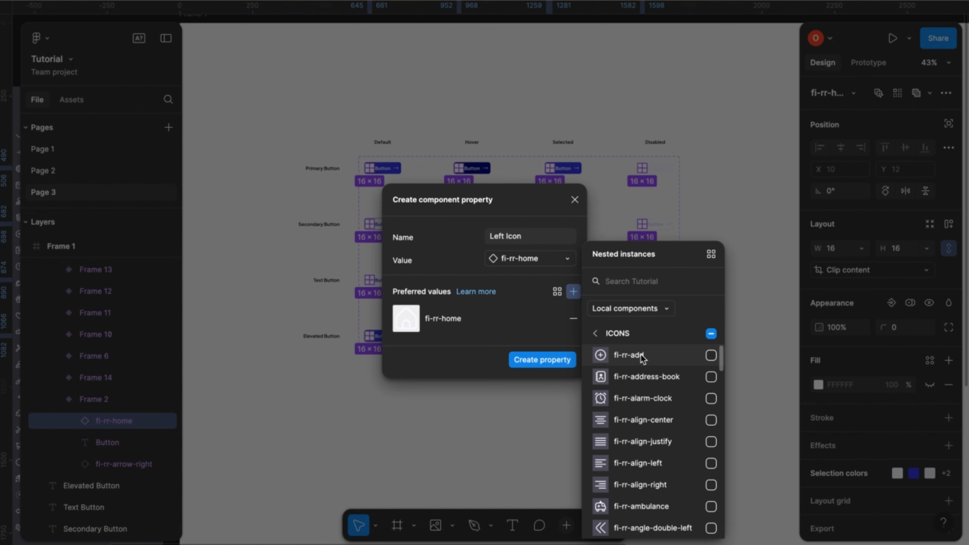
scroll(699, 452, down, 5)
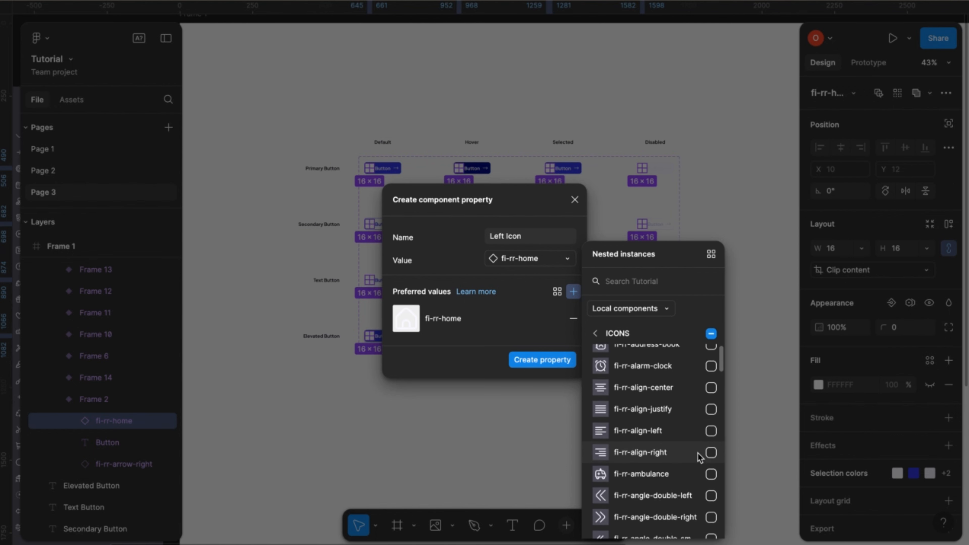
scroll(679, 495, down, 5)
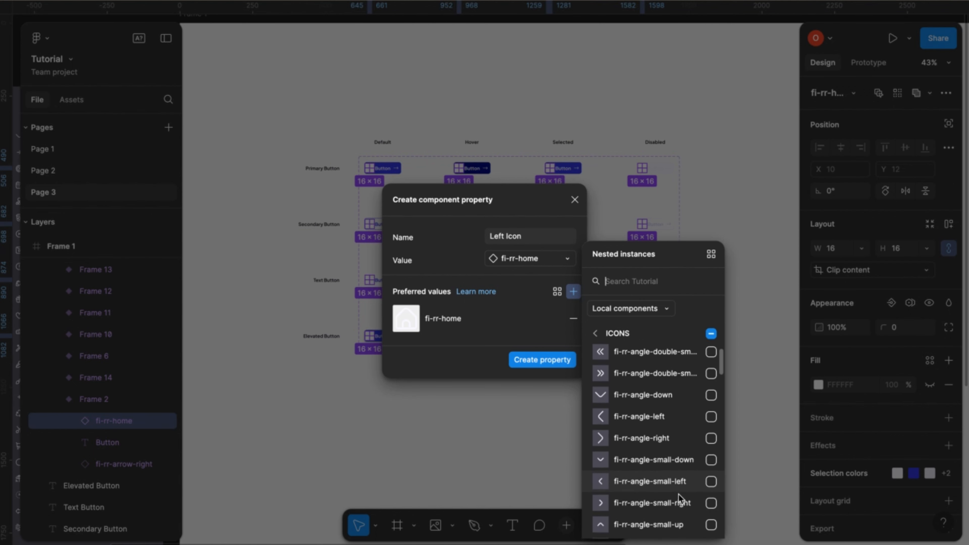
scroll(672, 474, down, 1)
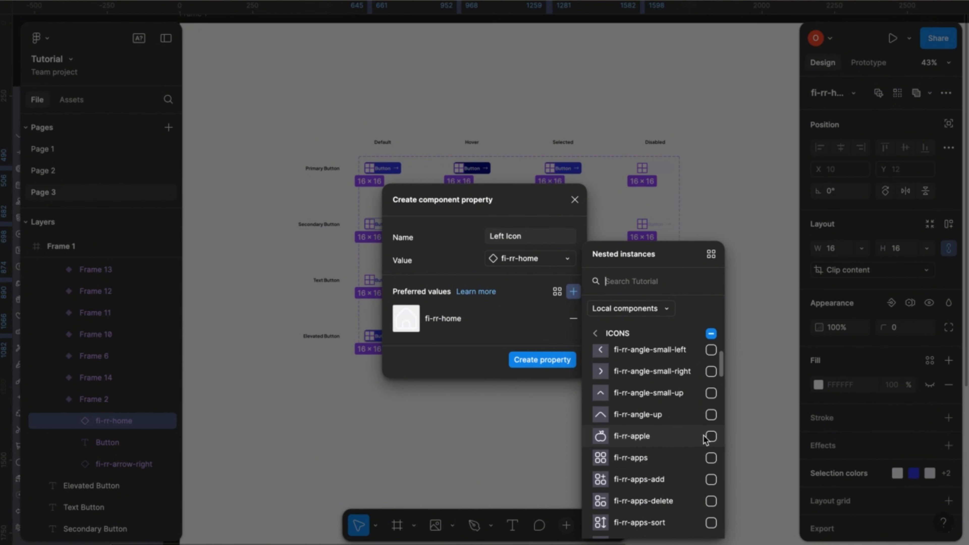
- Add fi-rr-apple, fi-rr-angle-up and the remaining icons in the ICONS set to the Left Icon preferred values
click(711, 436)
click(712, 415)
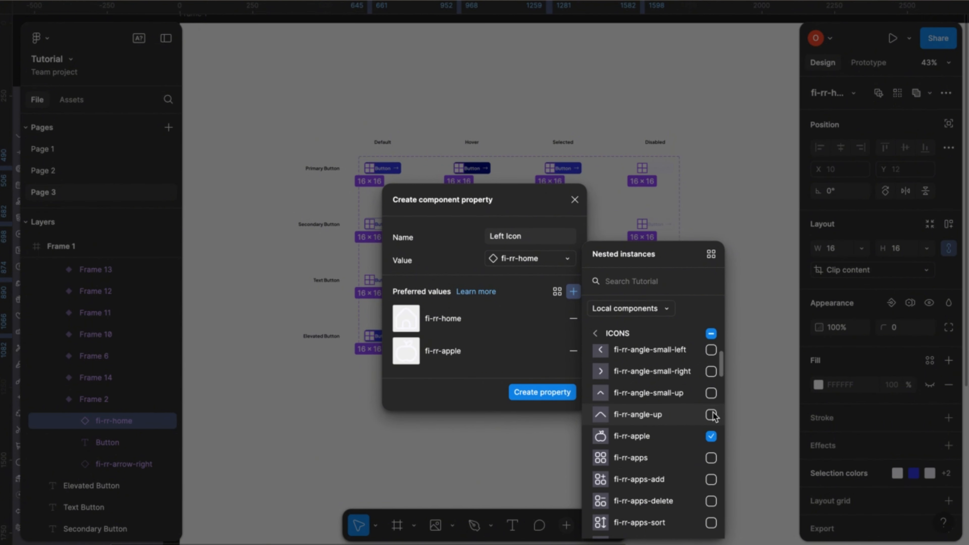
click(712, 393)
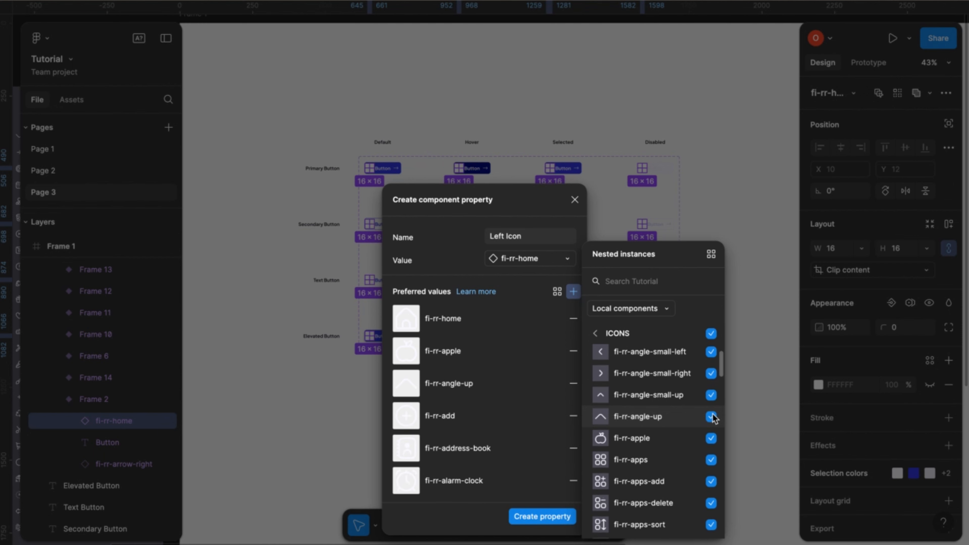
- Remove every icon from the preferred values and create the Left Icon instance swap property
click(711, 334)
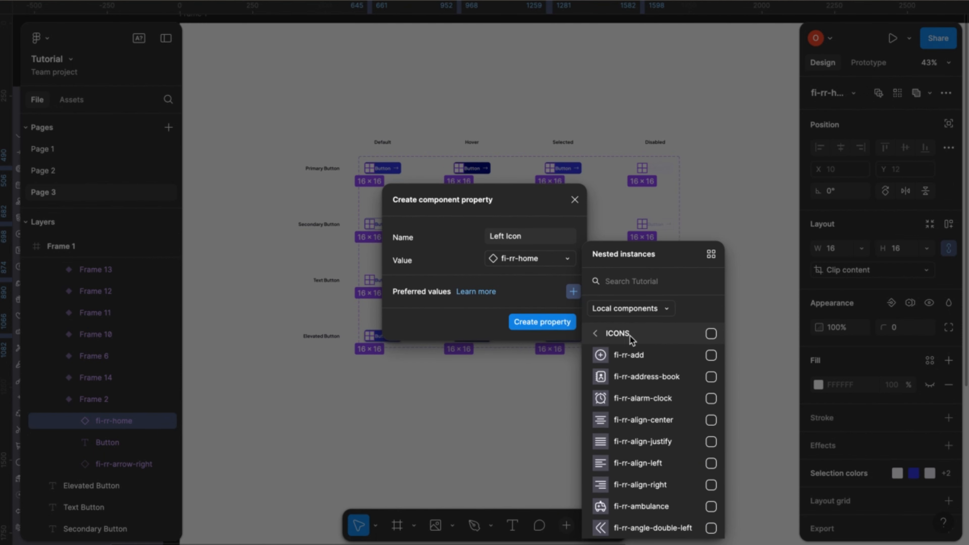
click(553, 290)
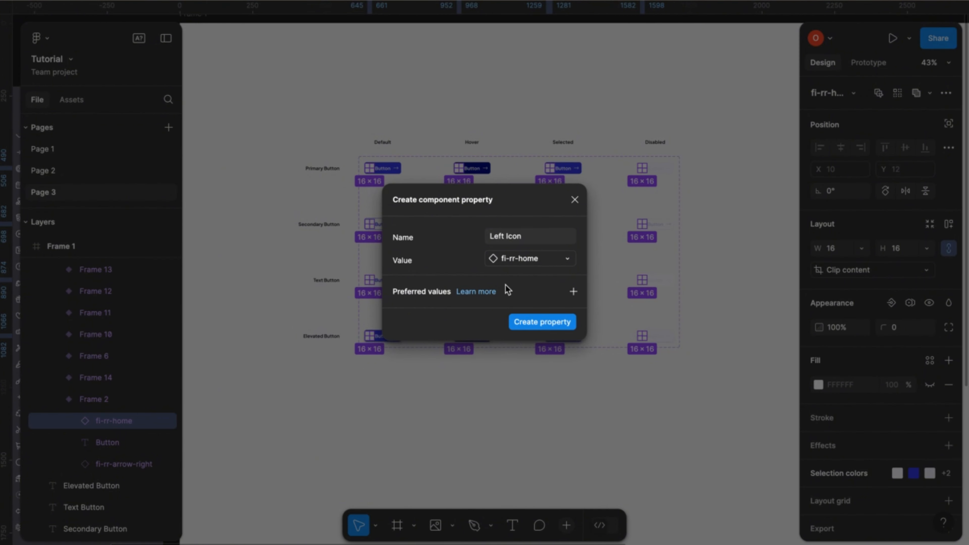
click(539, 322)
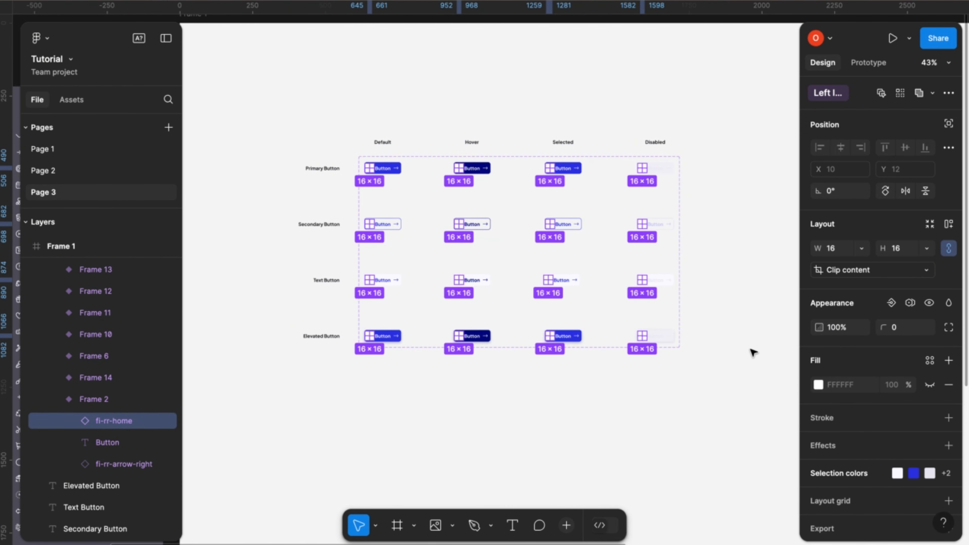
- Start a boolean visibility property for the selected home icons and name it Show Left Icon
scroll(869, 396, down, 1)
scroll(870, 397, up, 1)
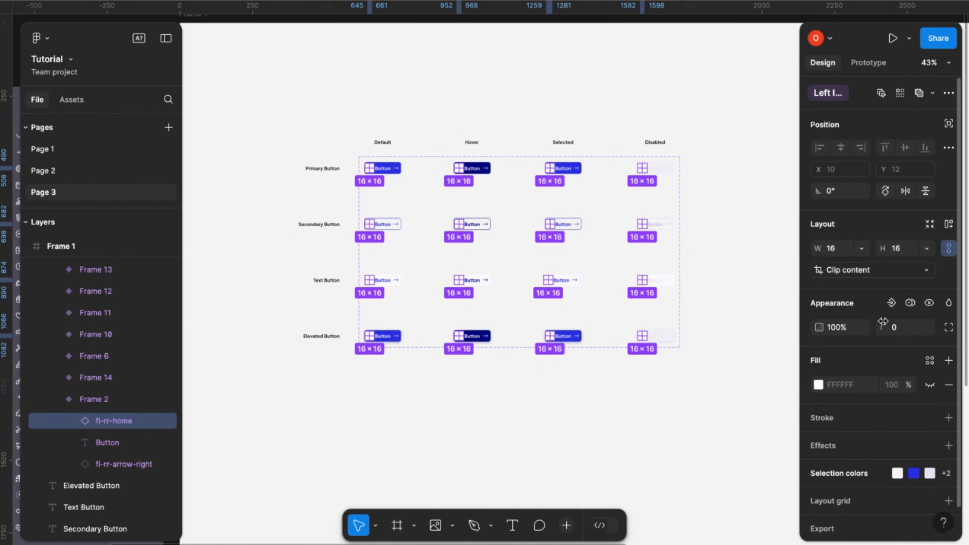
click(891, 303)
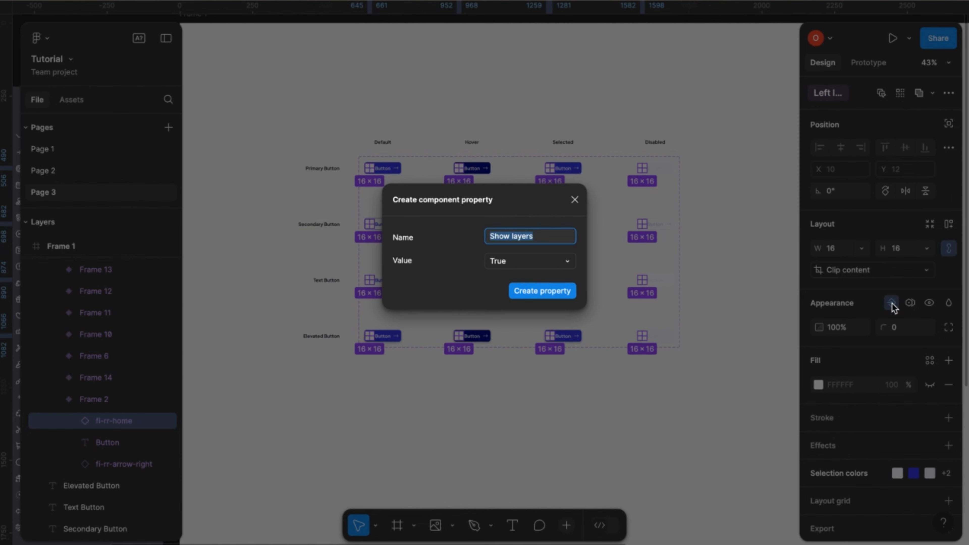
click(513, 239)
text(Left Icon)
click(494, 282)
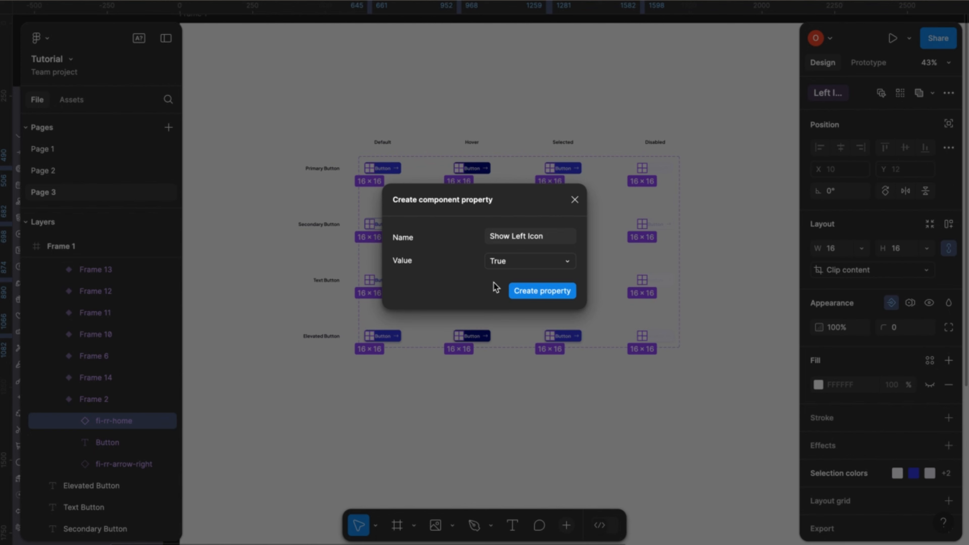
- Create the Show Left Icon property with its value set to True and clear the selection
click(567, 262)
click(531, 276)
click(567, 262)
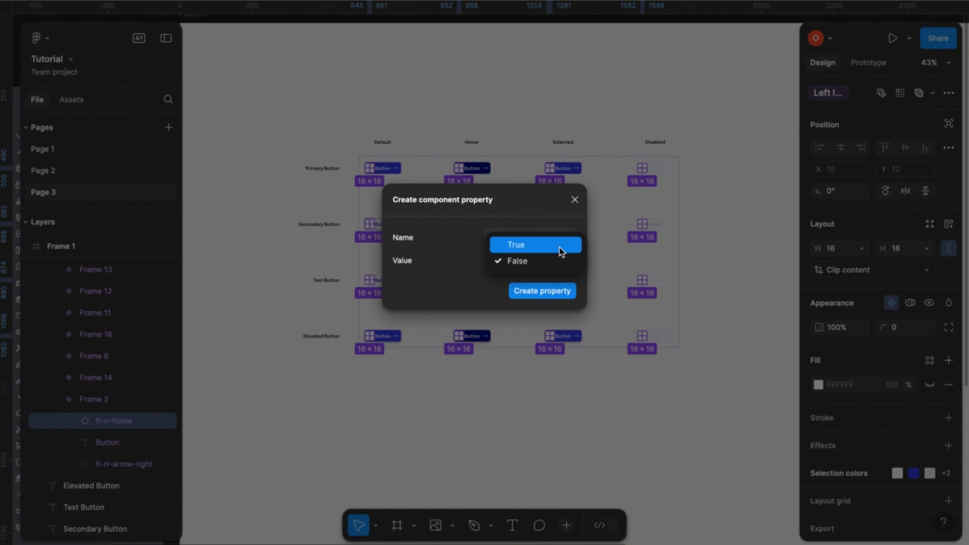
click(561, 248)
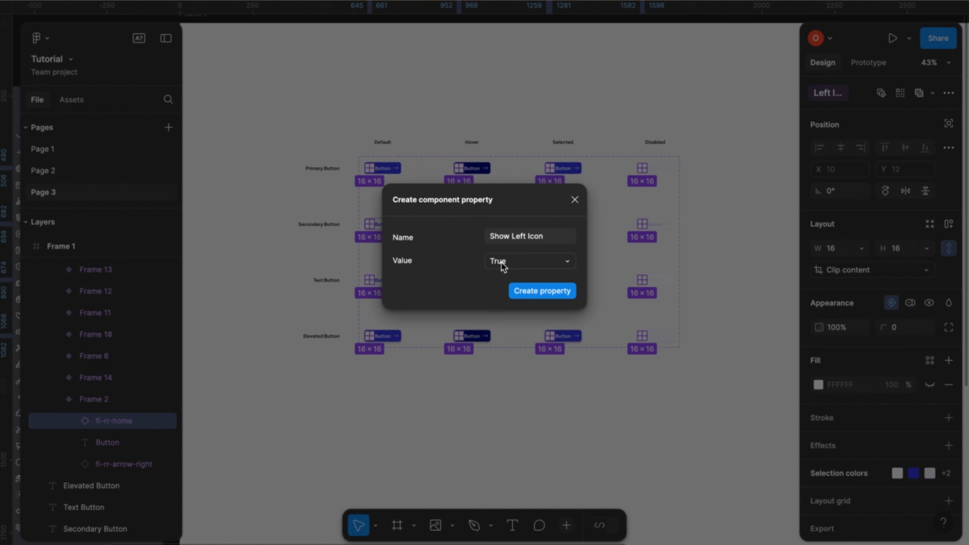
click(538, 293)
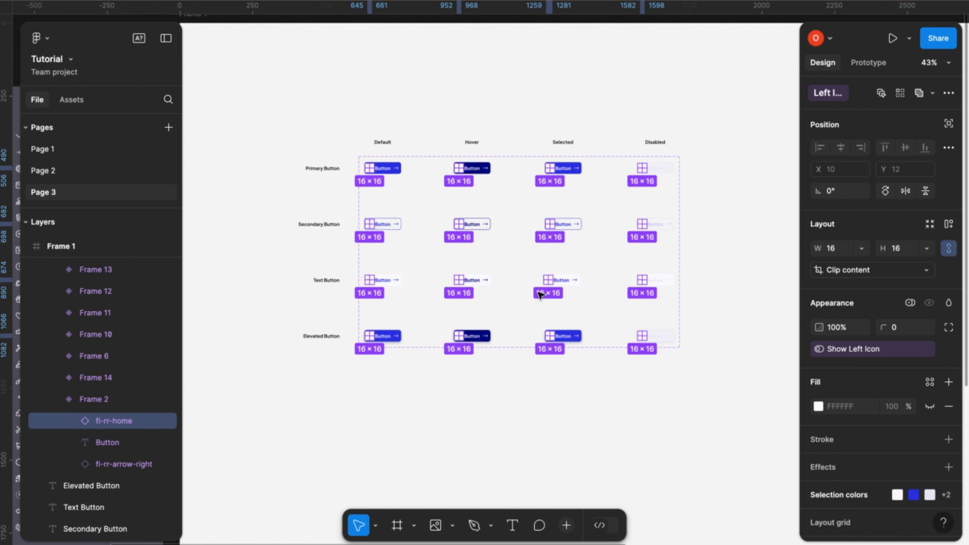
click(494, 386)
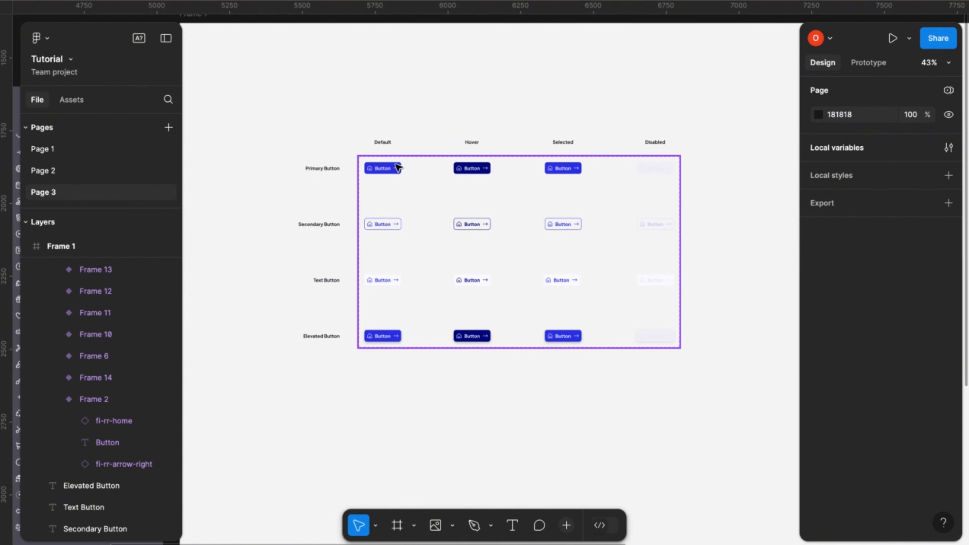
- Select every instance of the fi-rr-arrow-right icon across the button variants, starting from the default primary button
click(399, 170)
click(401, 171)
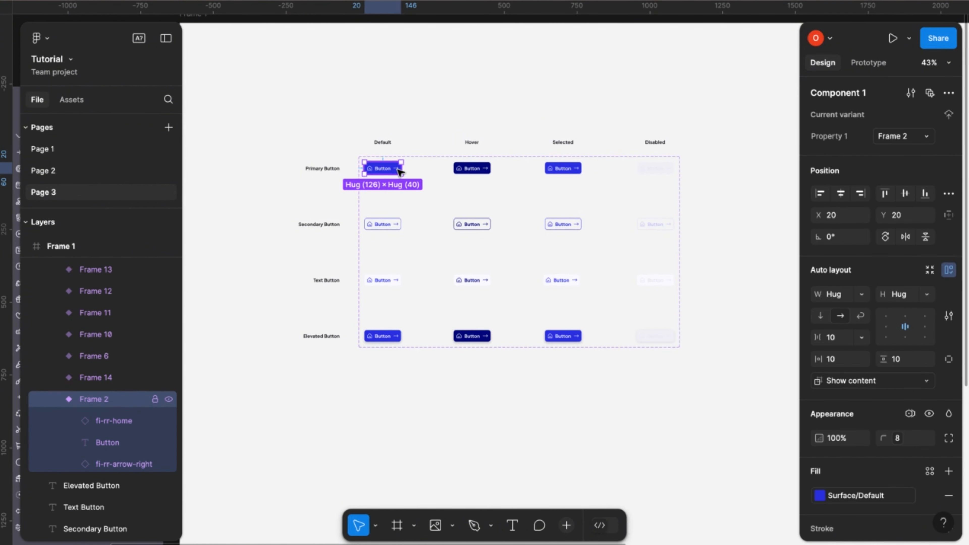
click(398, 171)
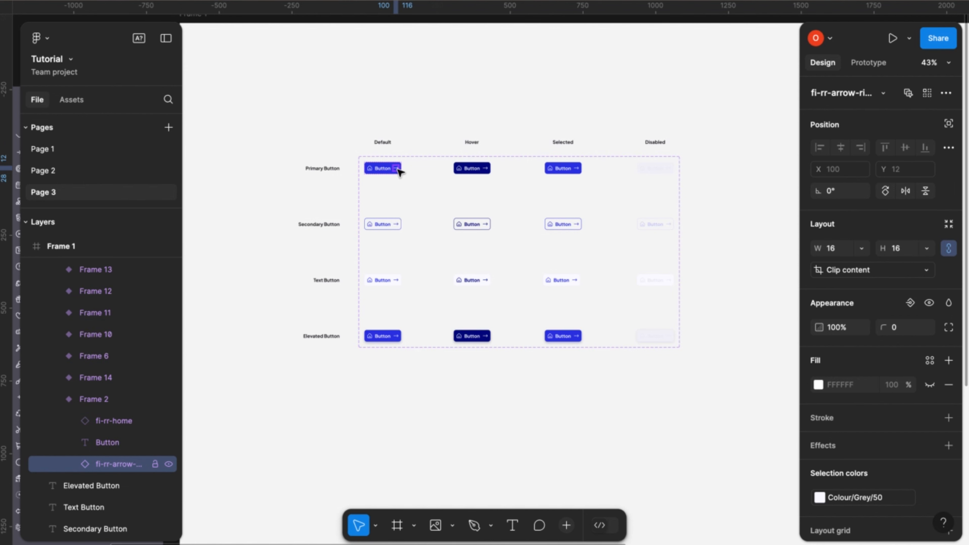
key(ctrl+slash)
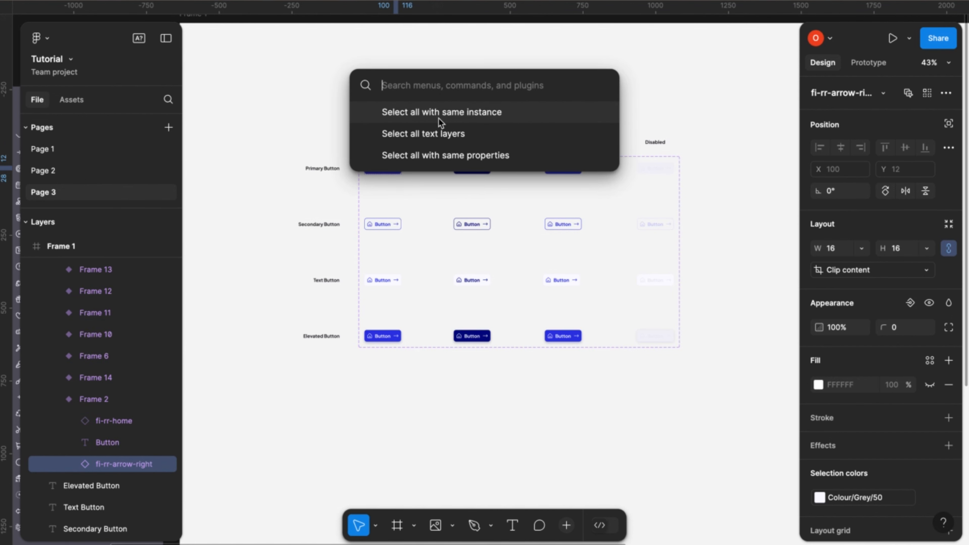
click(469, 113)
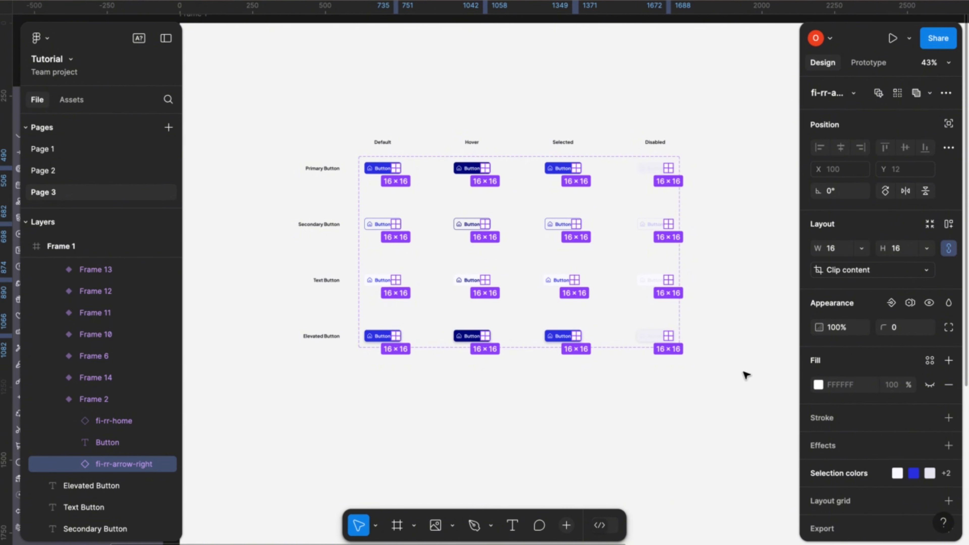
- Create an instance swap property named Right Icon for the selected arrow icons, with no preferred values
click(946, 94)
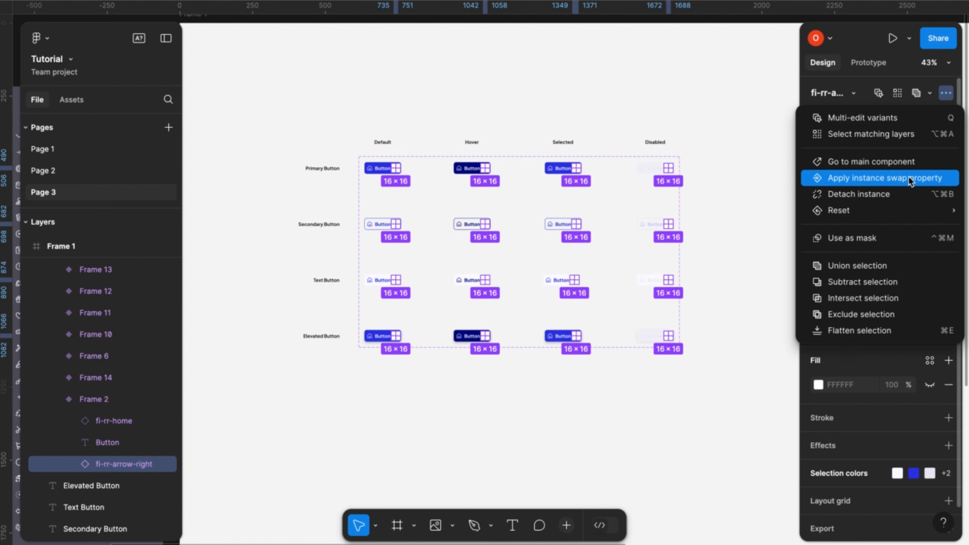
click(886, 180)
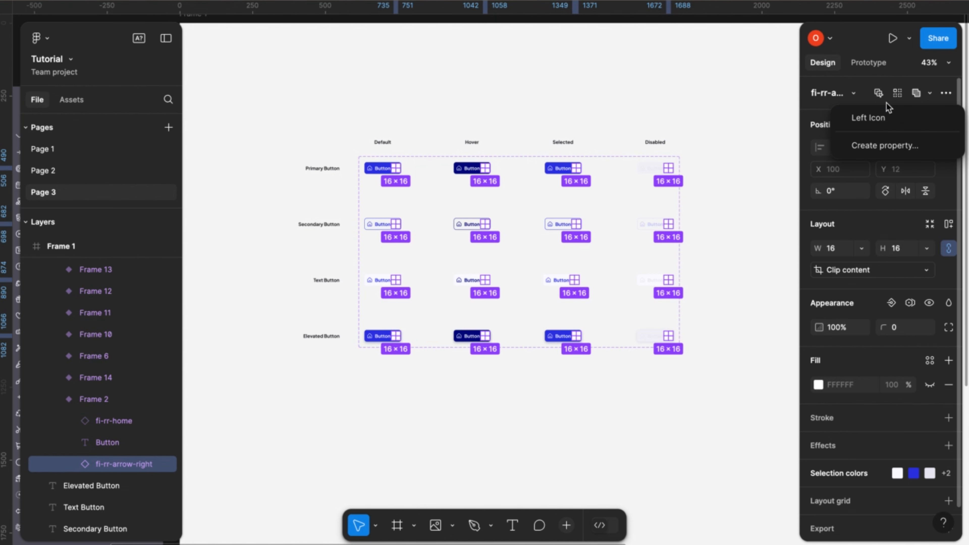
click(882, 145)
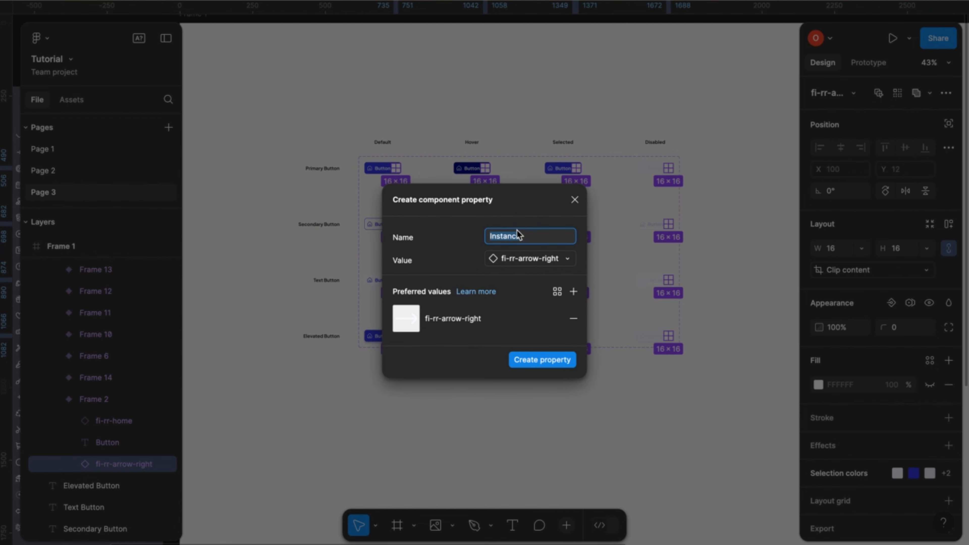
text(Right Icon)
click(573, 323)
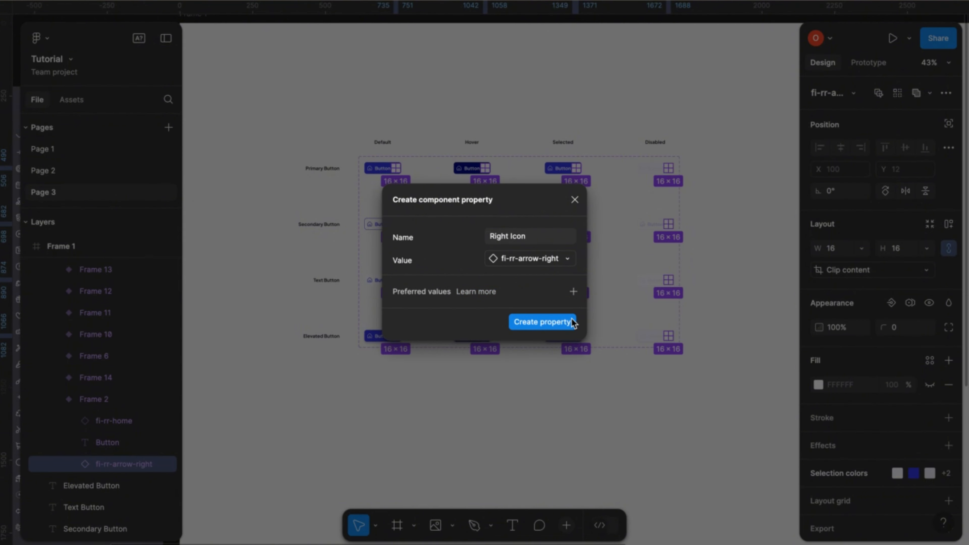
click(550, 326)
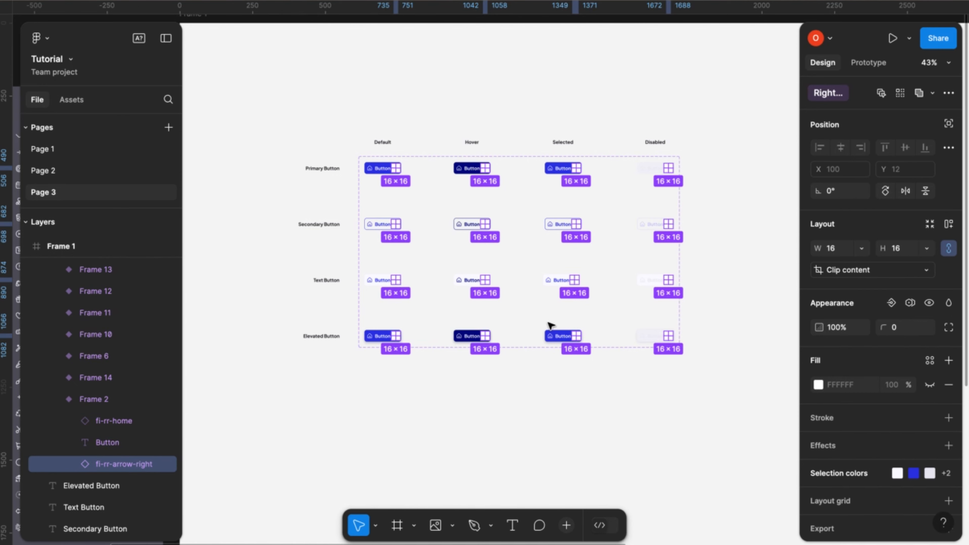
- Create a boolean property named Show Right Icon with value True for the selected arrow icons, and clear the selection
scroll(923, 422, down, 1)
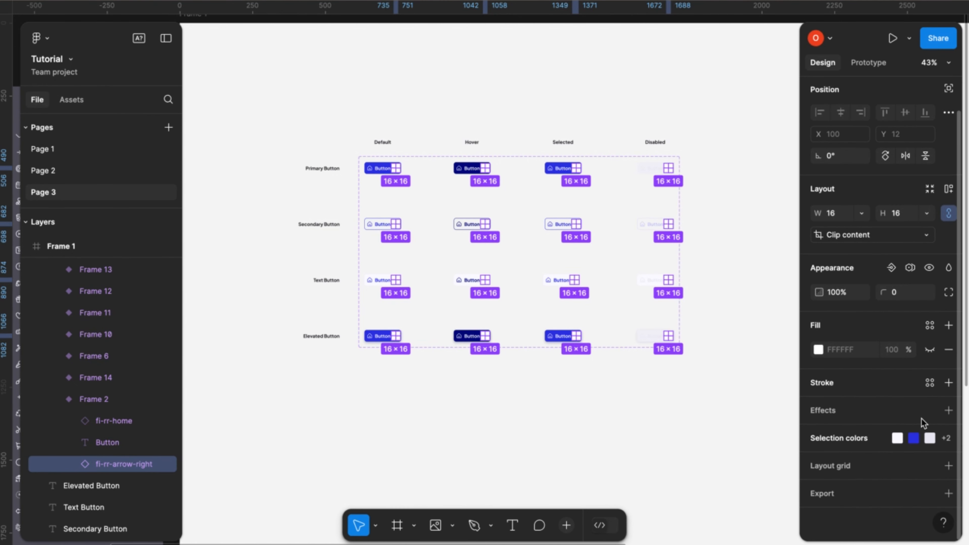
click(891, 269)
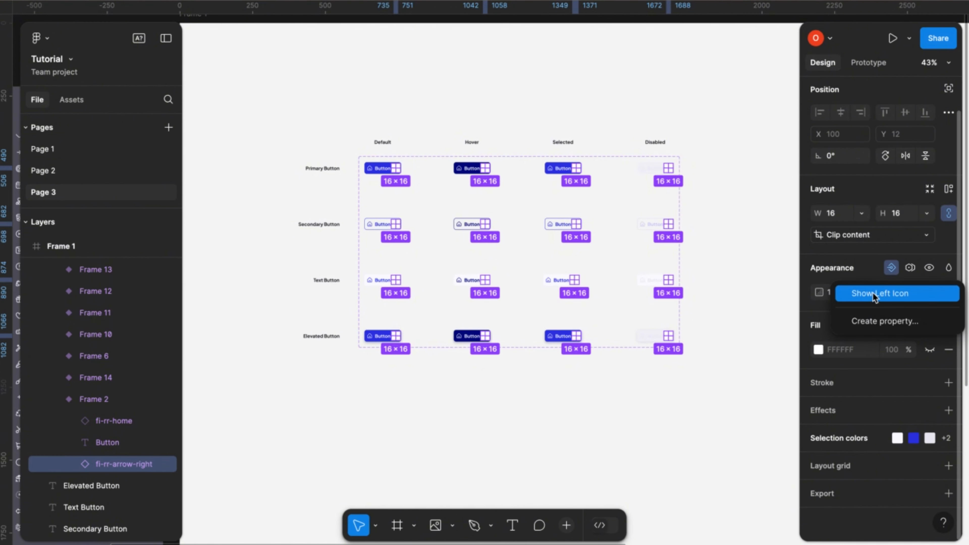
click(874, 324)
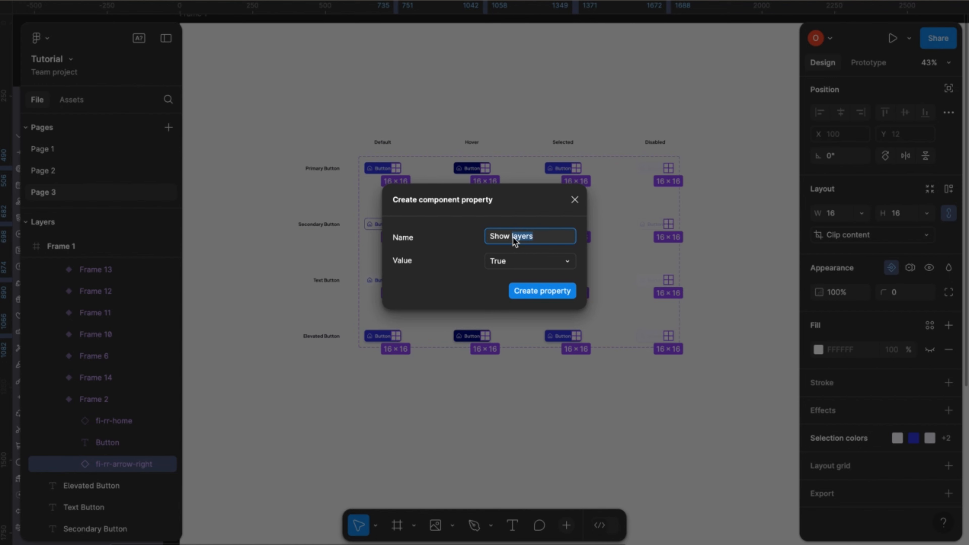
text(Right Icon)
click(548, 295)
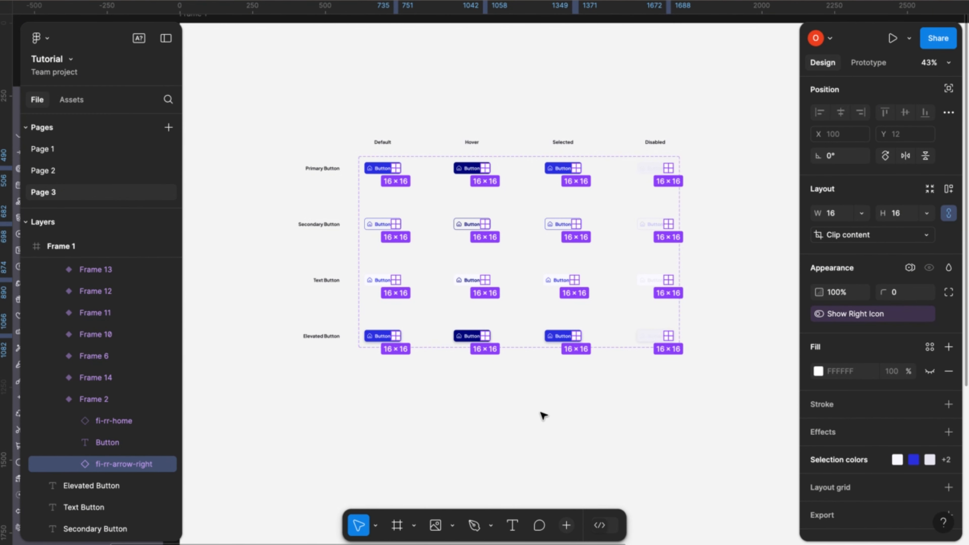
click(478, 401)
scroll(478, 401, up, 1)
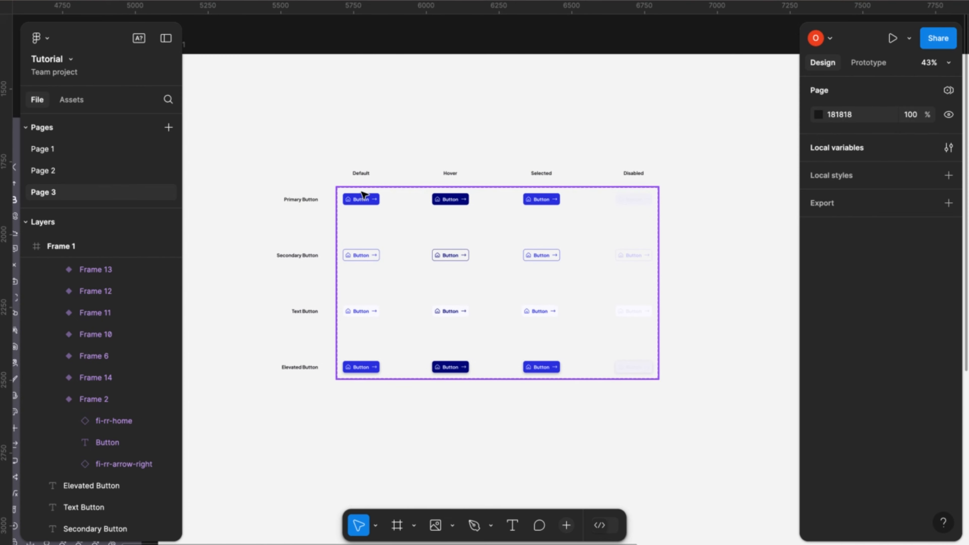
- Place an instance of the default primary button above the component set to test its properties
click(363, 200)
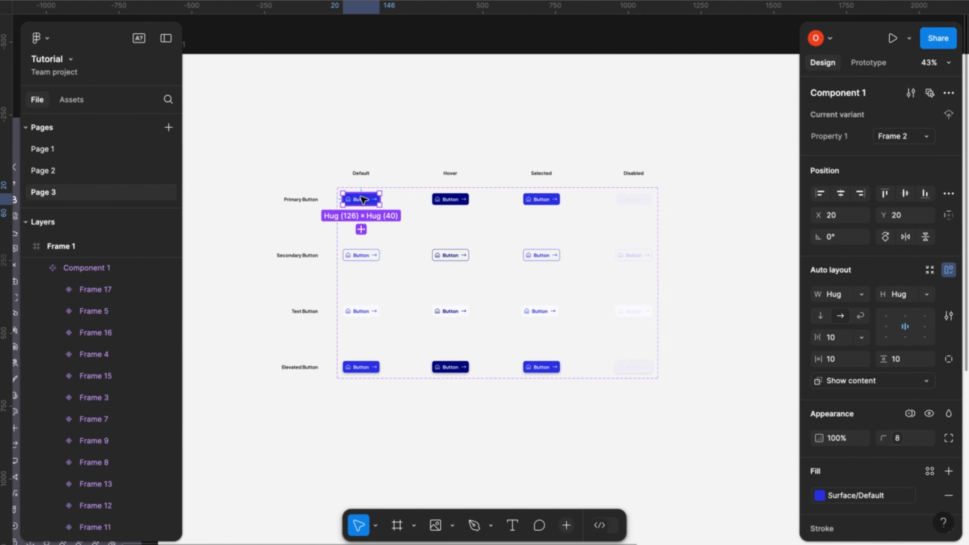
drag(363, 199, 412, 113)
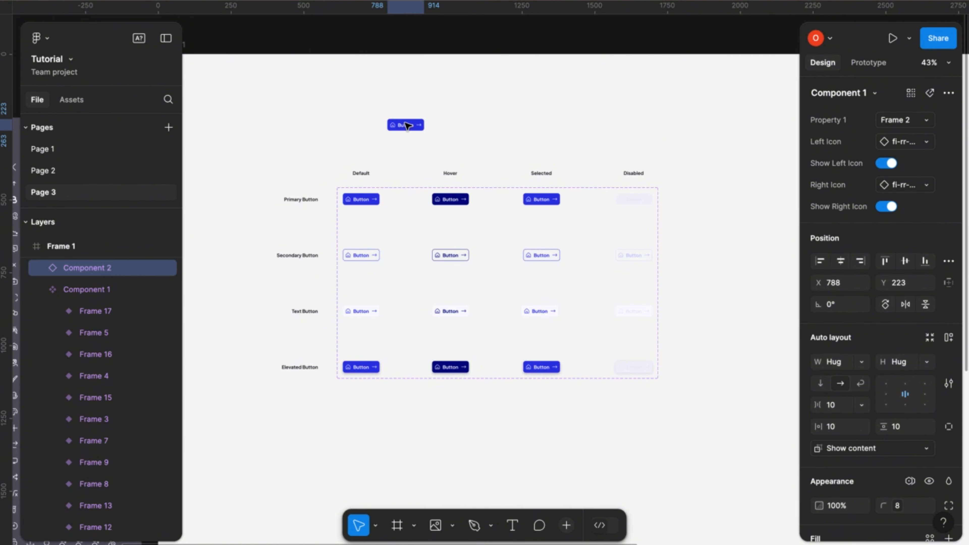
scroll(414, 121, up, 2)
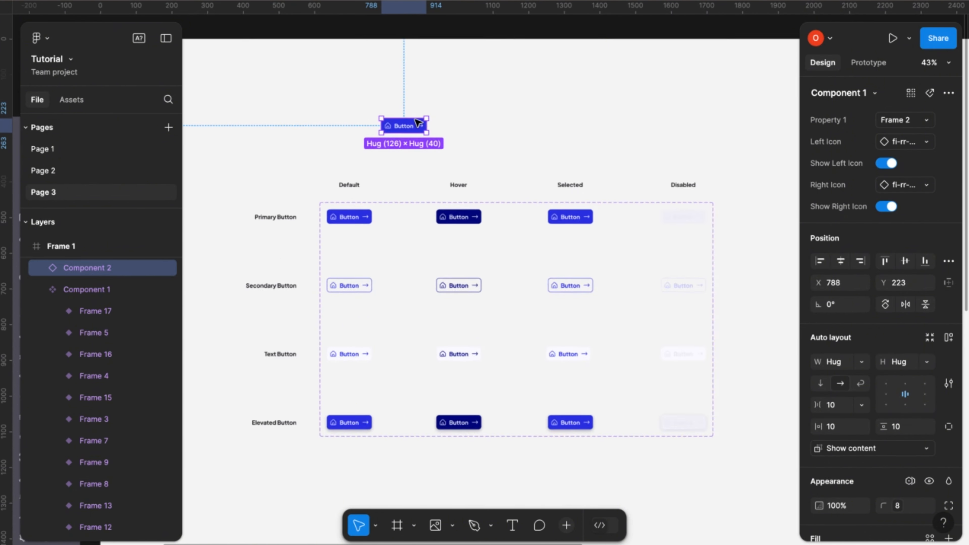
scroll(417, 122, up, 3)
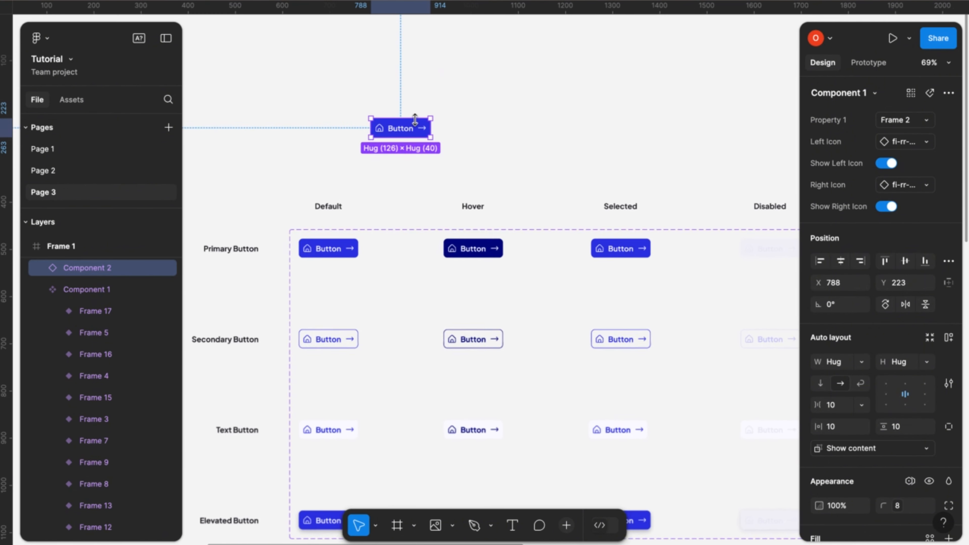
- Swap the test instance's Left Icon to fi-rr-home-location
click(927, 144)
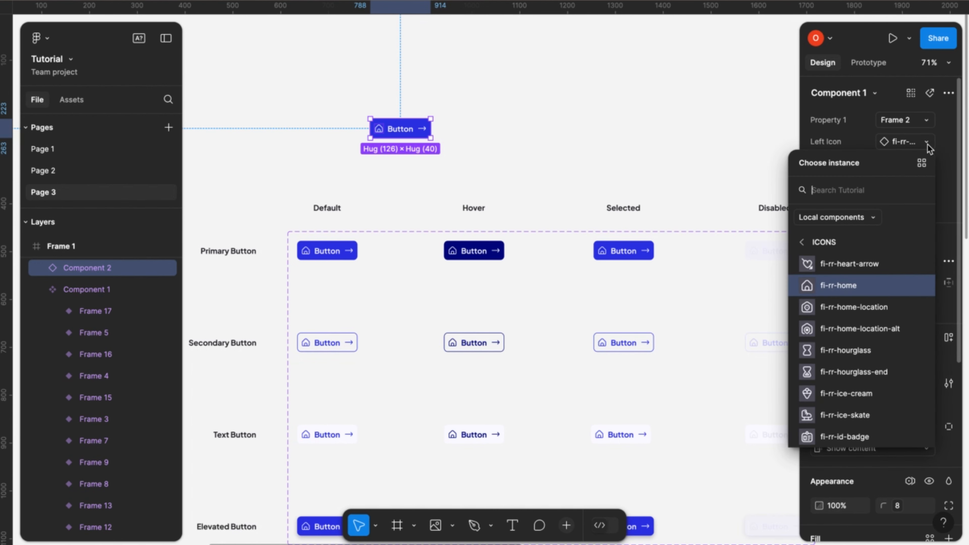
click(853, 308)
scroll(389, 142, up, 5)
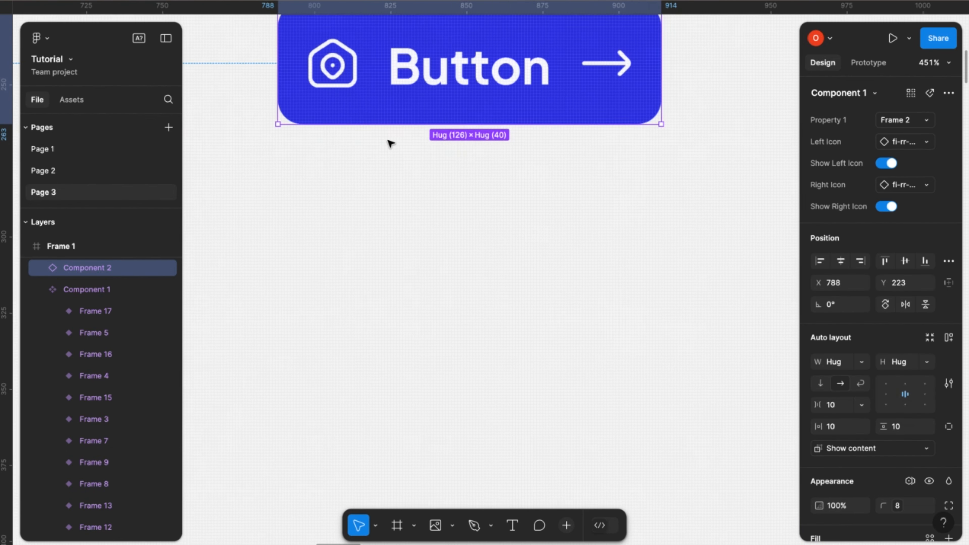
scroll(391, 144, up, 5)
scroll(391, 144, left, 2)
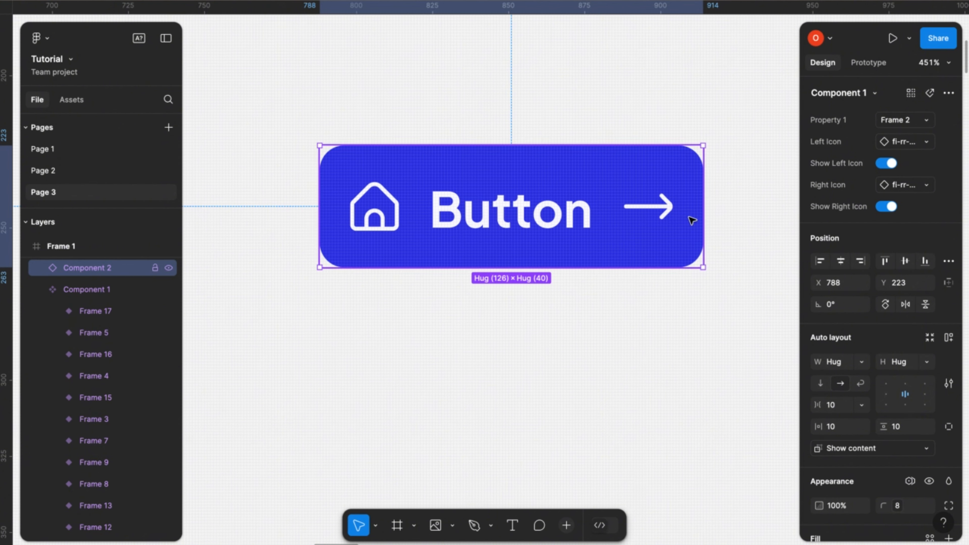
click(927, 141)
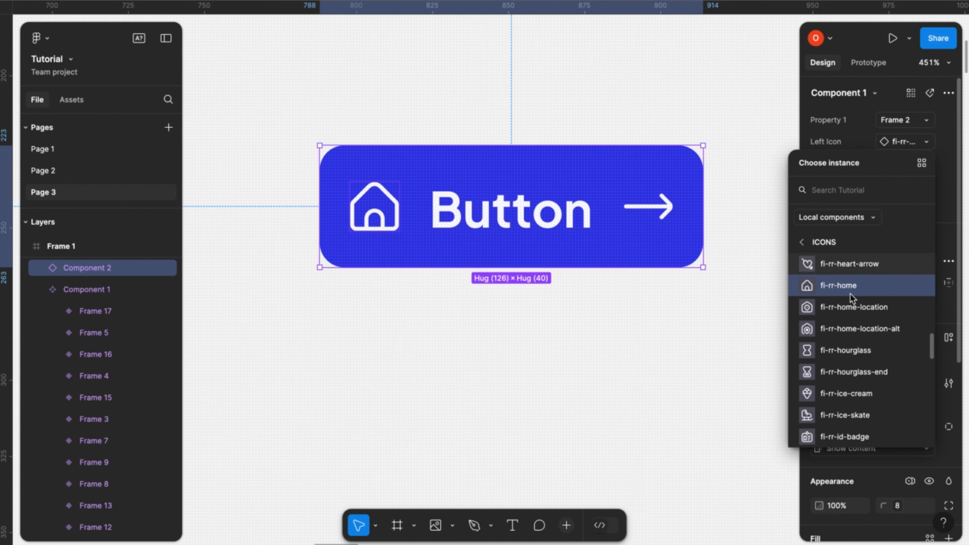
click(827, 315)
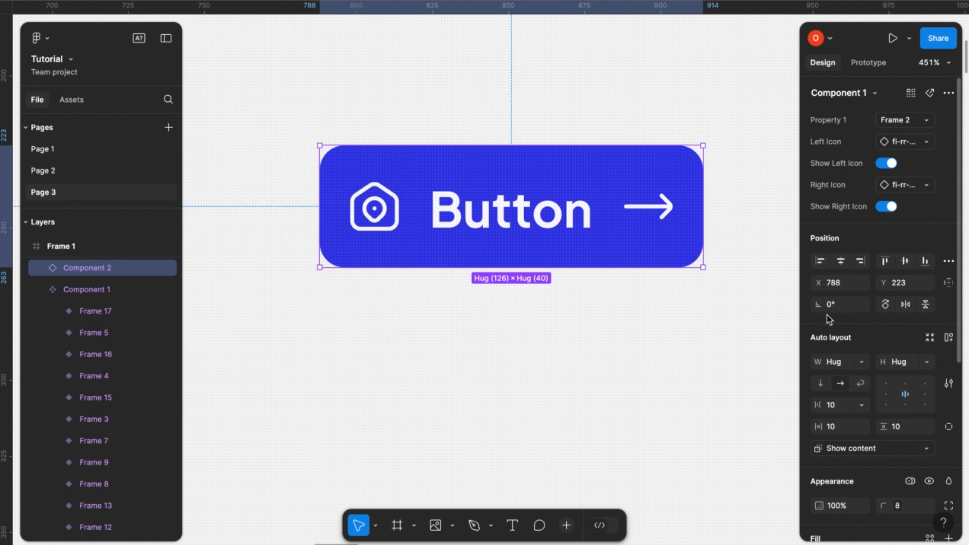
- Change the test instance's Left Icon to fi-rr-hourglass and back to fi-rr-home
click(931, 143)
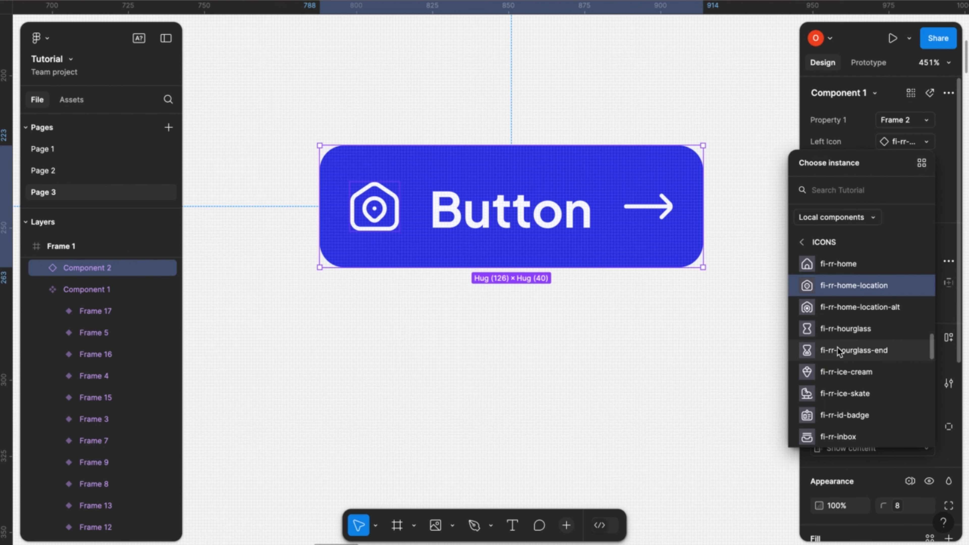
click(847, 331)
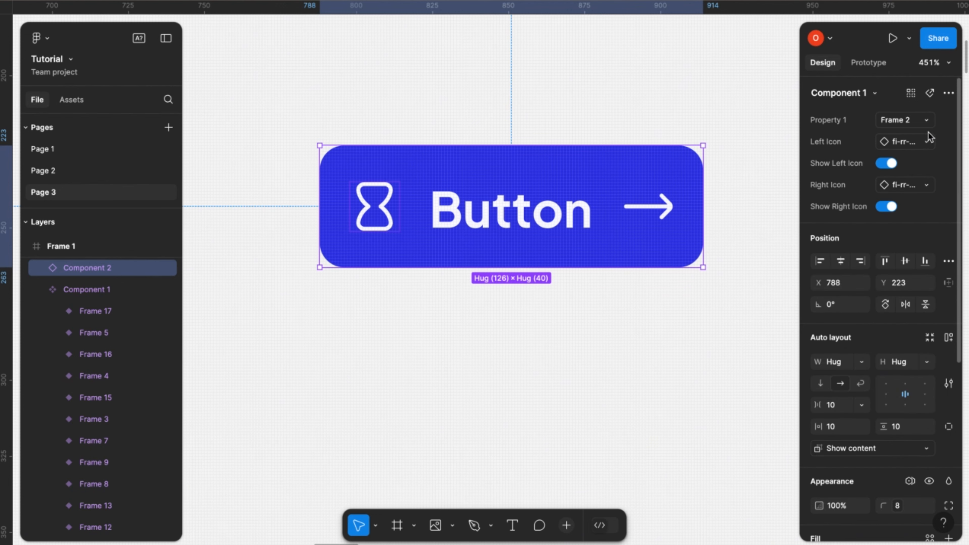
click(927, 142)
scroll(846, 294, up, 3)
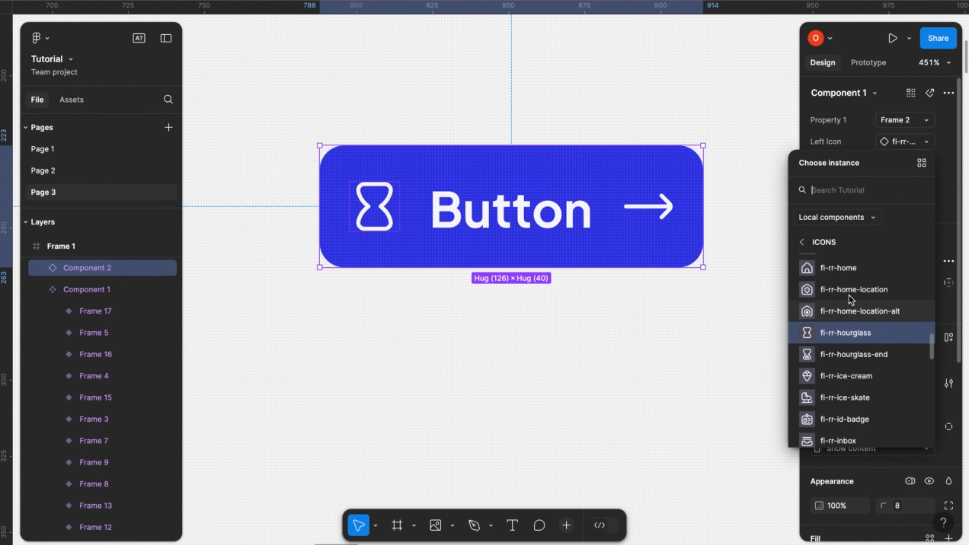
click(841, 276)
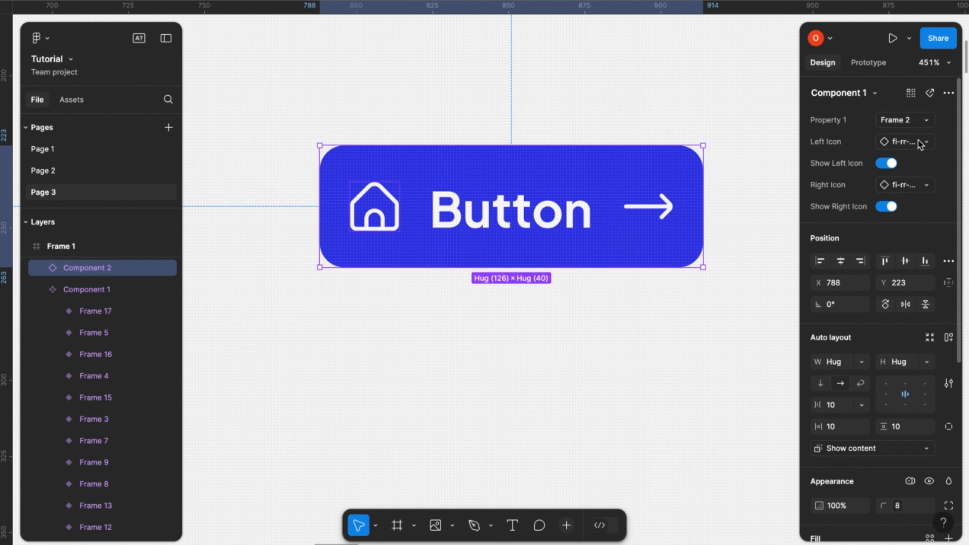
- Switch Show Left Icon and Show Right Icon off on the test instance, and switch both back on
click(889, 163)
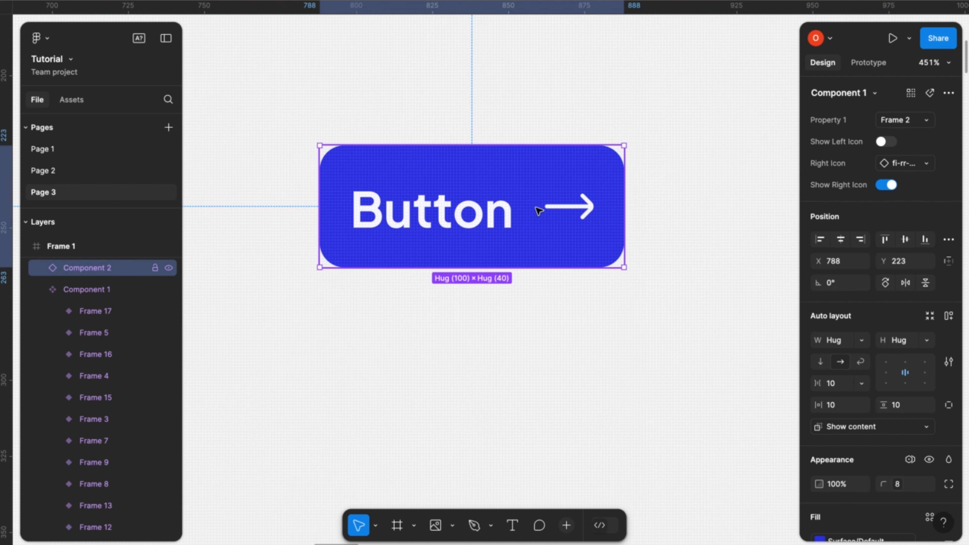
click(889, 186)
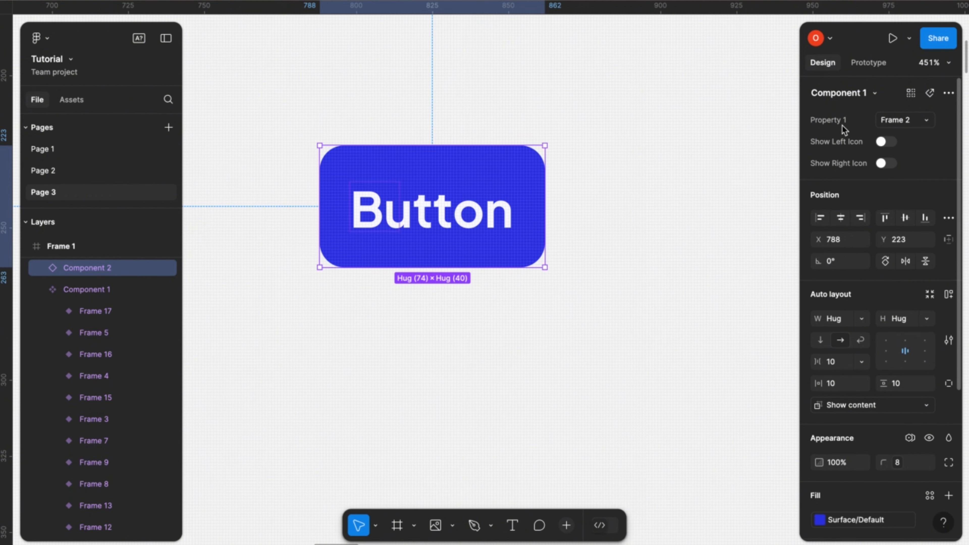
click(888, 164)
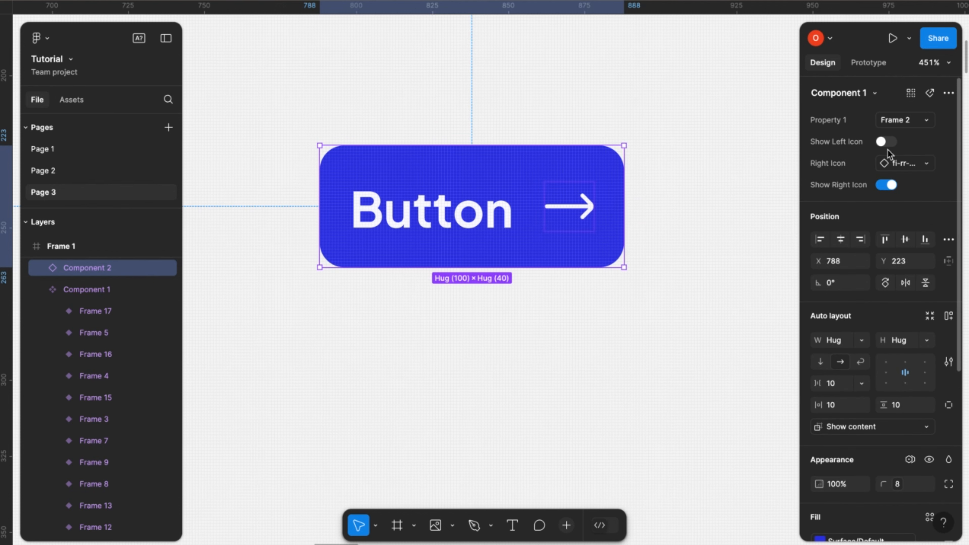
click(888, 142)
- Swap the test instance's Right Icon to fi-rr-arrow-small-left, to fi-rr-arrow-small-right, and back to fi-rr-arrow-right
click(928, 186)
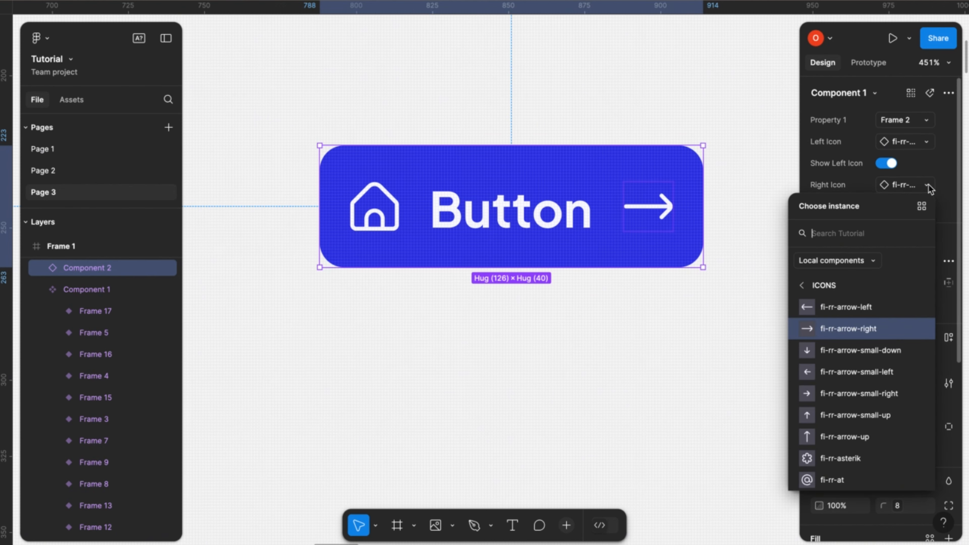
click(843, 367)
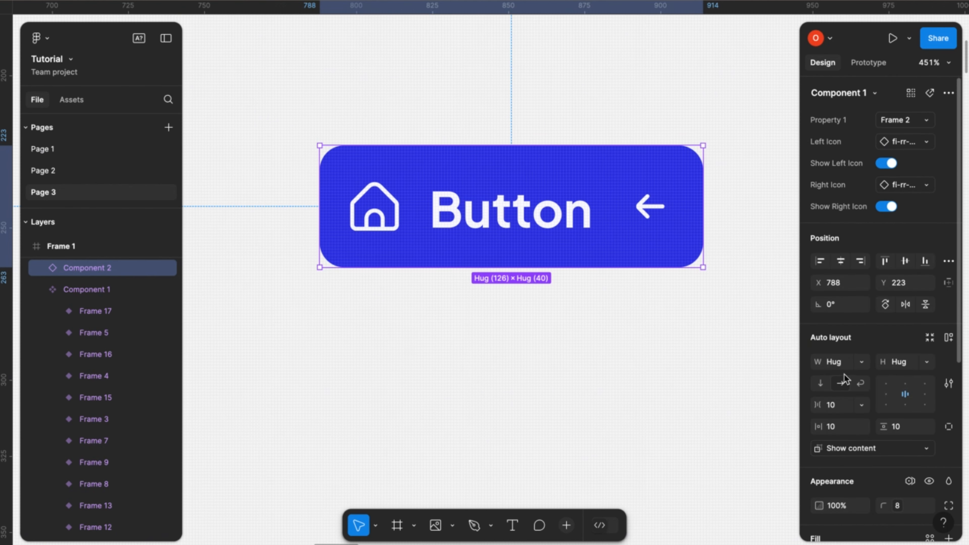
click(925, 186)
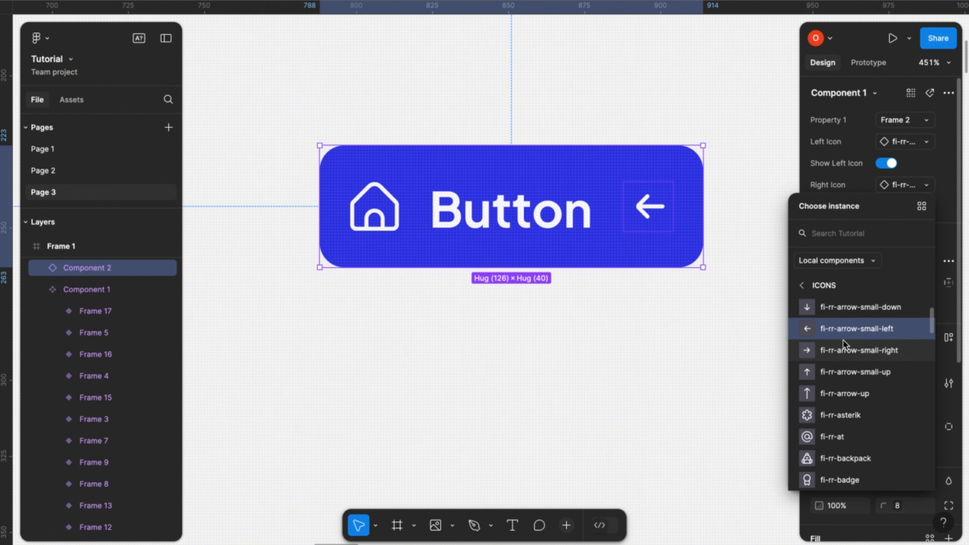
click(844, 351)
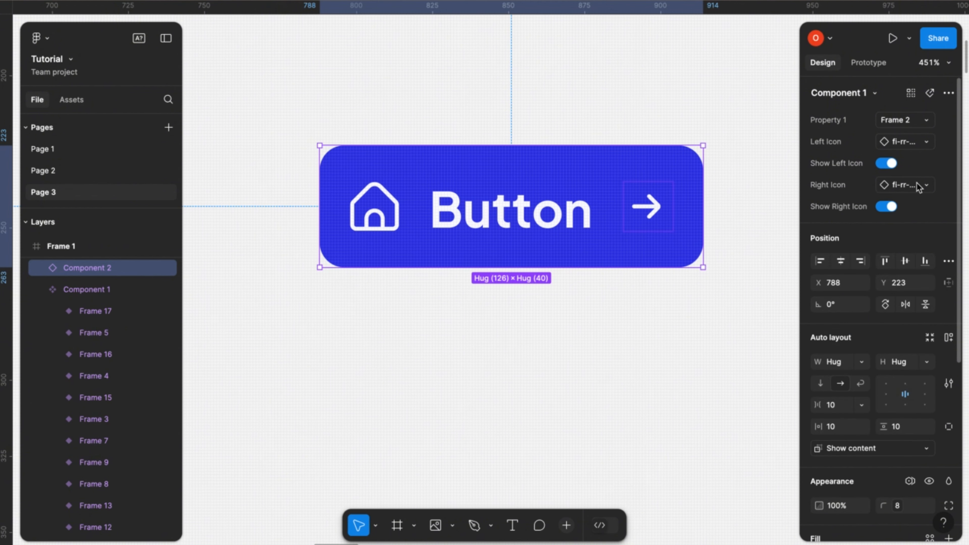
click(927, 186)
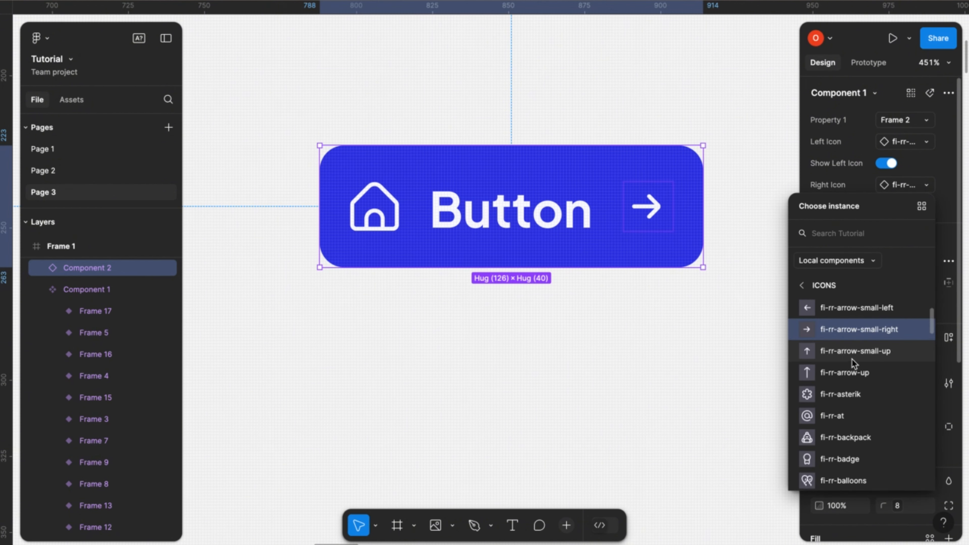
scroll(852, 359, up, 1)
scroll(843, 405, up, 2)
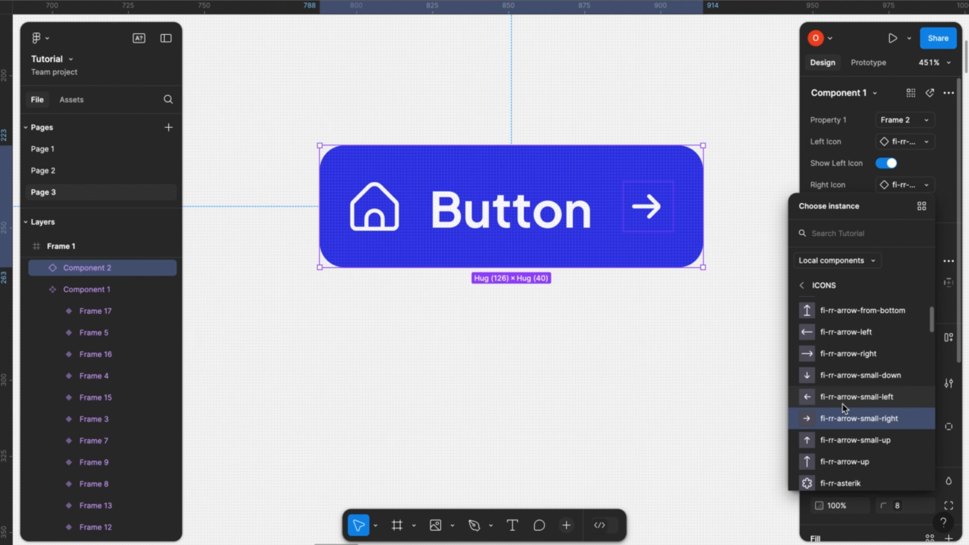
click(850, 352)
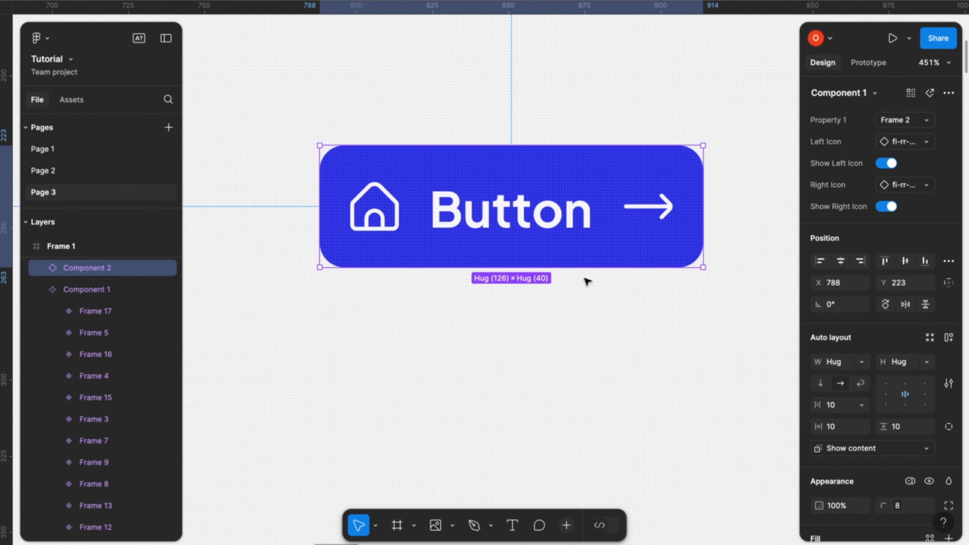
- Delete the test button instance above the component set
scroll(582, 279, down, 5)
scroll(582, 279, down, 3)
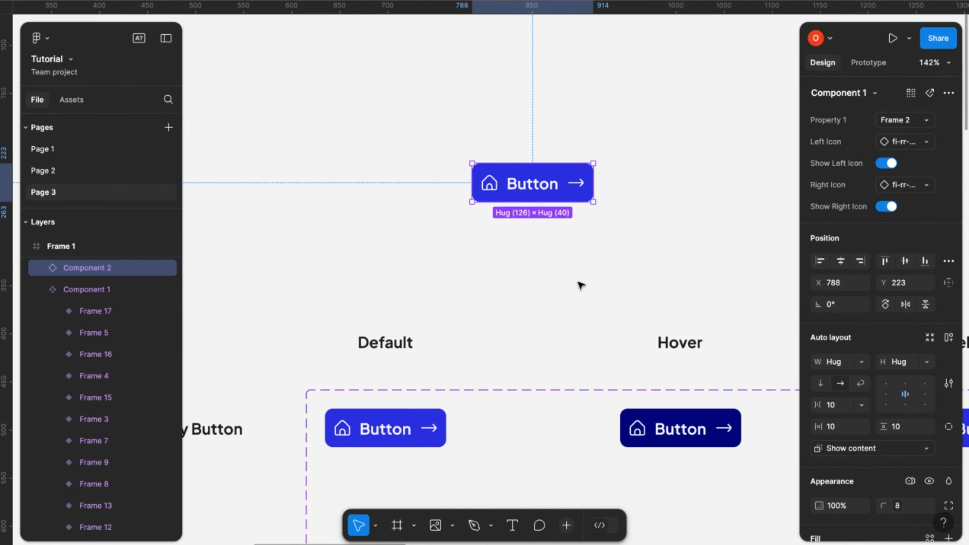
scroll(577, 282, down, 1)
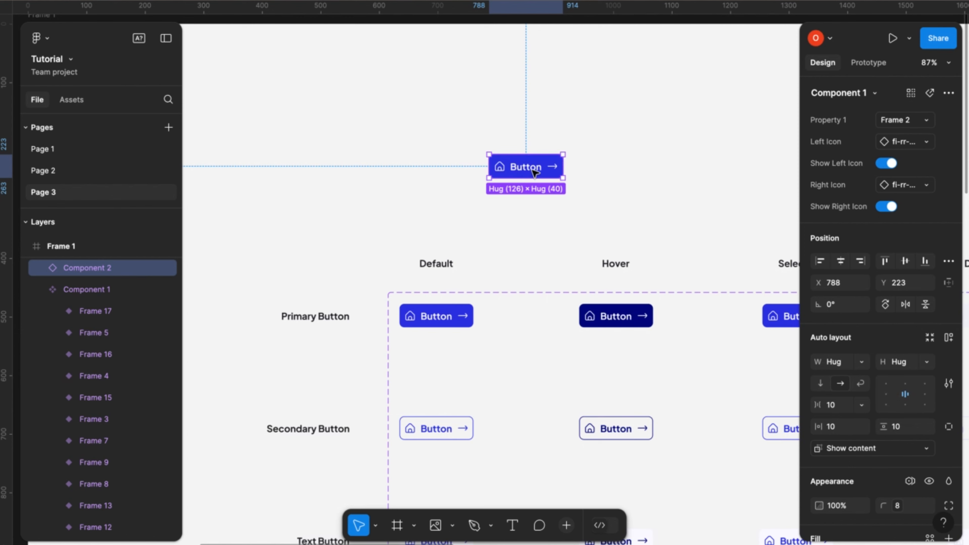
ctrl+scroll(517, 166, up, 5)
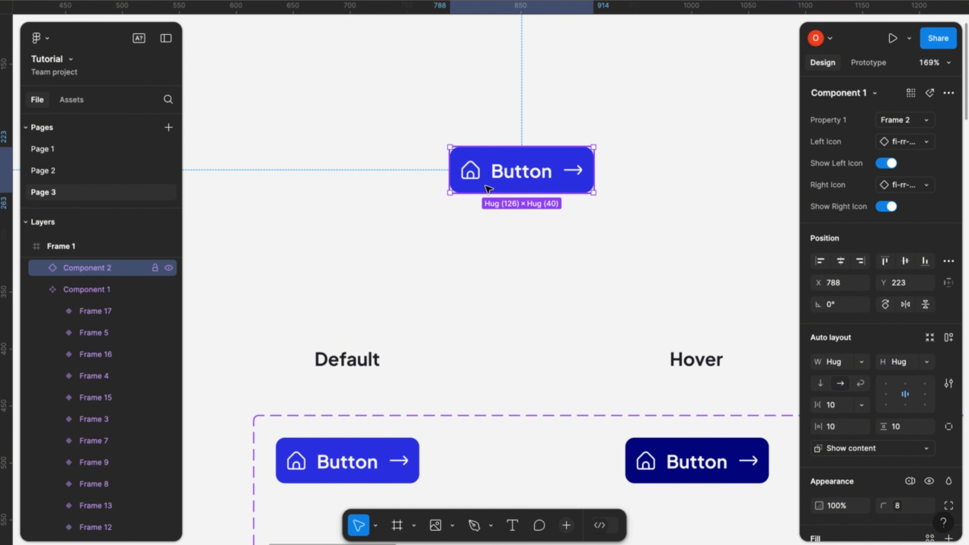
scroll(485, 314, down, 5)
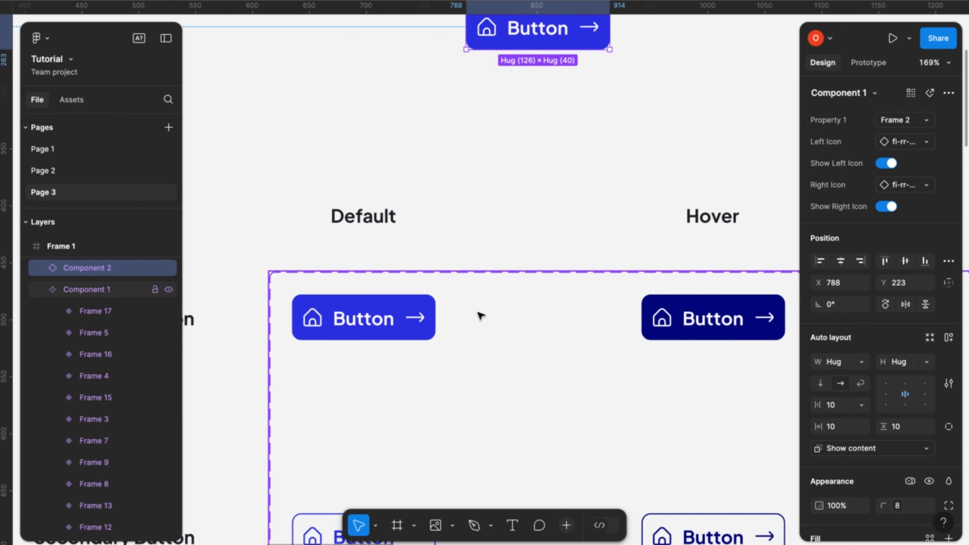
scroll(481, 313, down, 5)
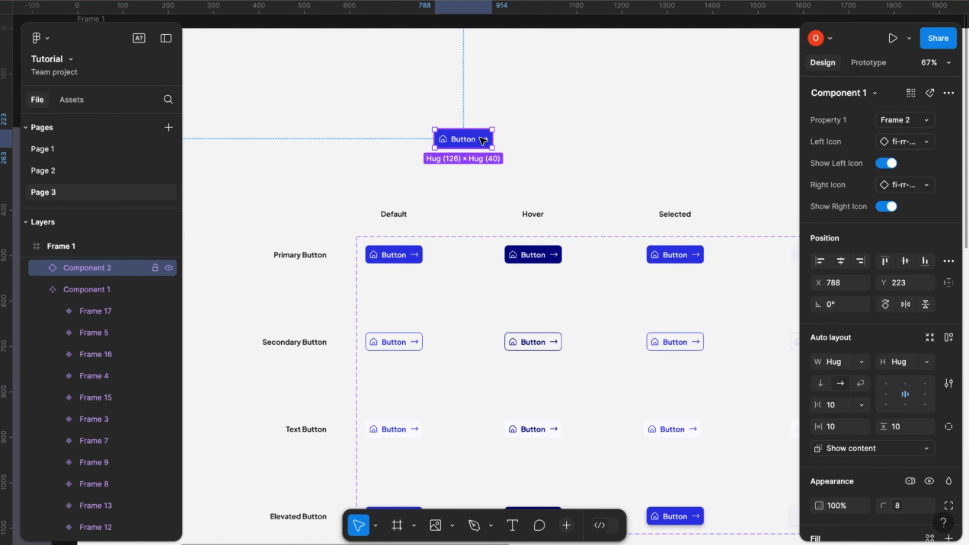
key(Delete)
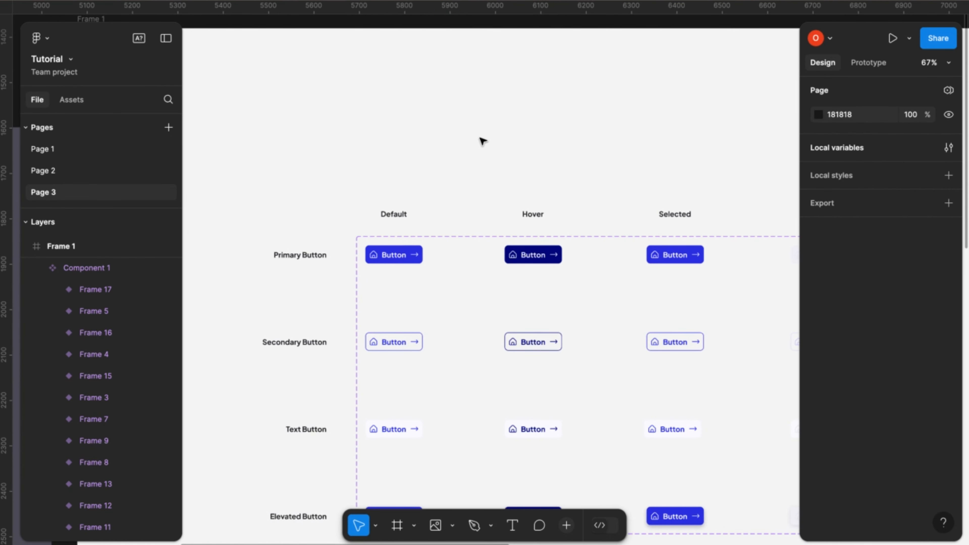
- Try to select all text layers, starting from the contents of the default Primary Button variant
scroll(421, 263, down, 5)
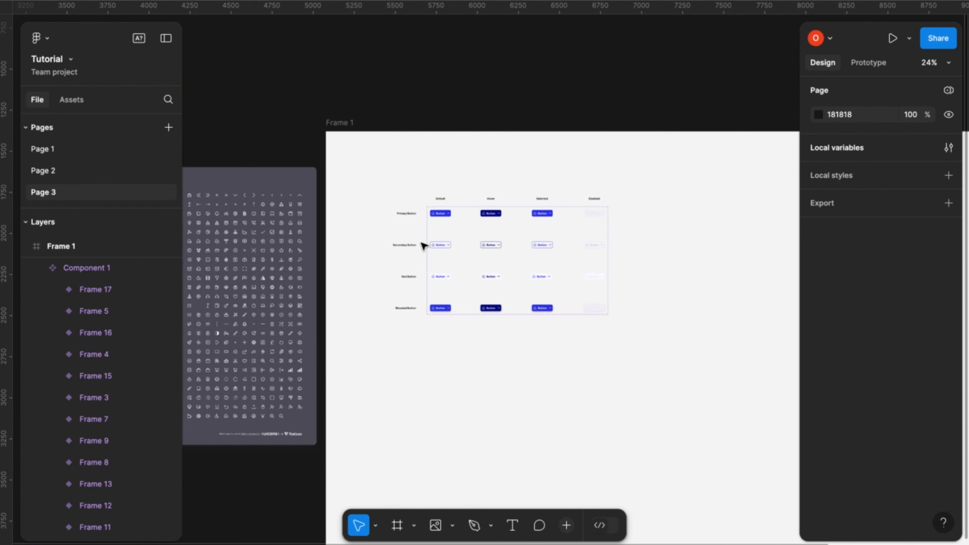
scroll(426, 240, up, 3)
click(569, 162)
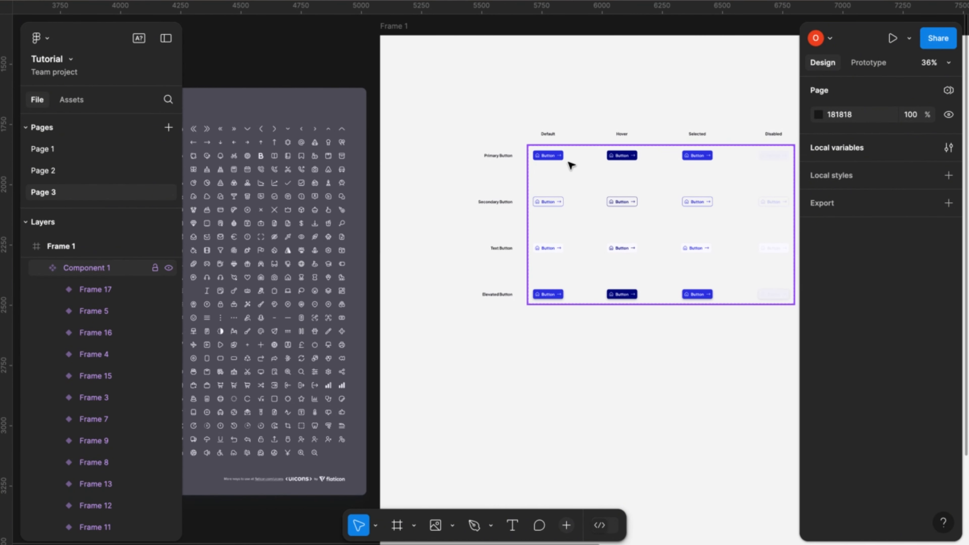
scroll(530, 155, up, 8)
scroll(562, 154, right, 2)
scroll(562, 154, down, 1)
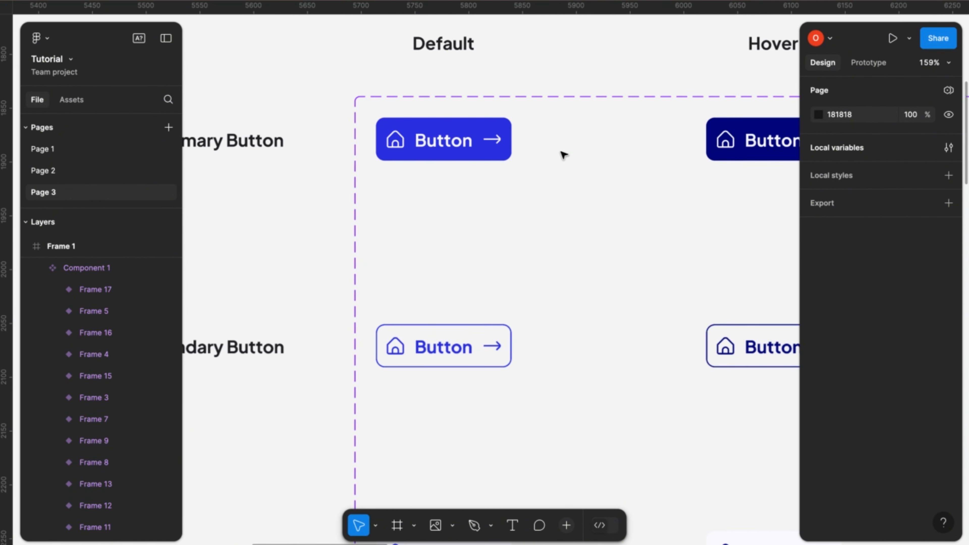
click(439, 148)
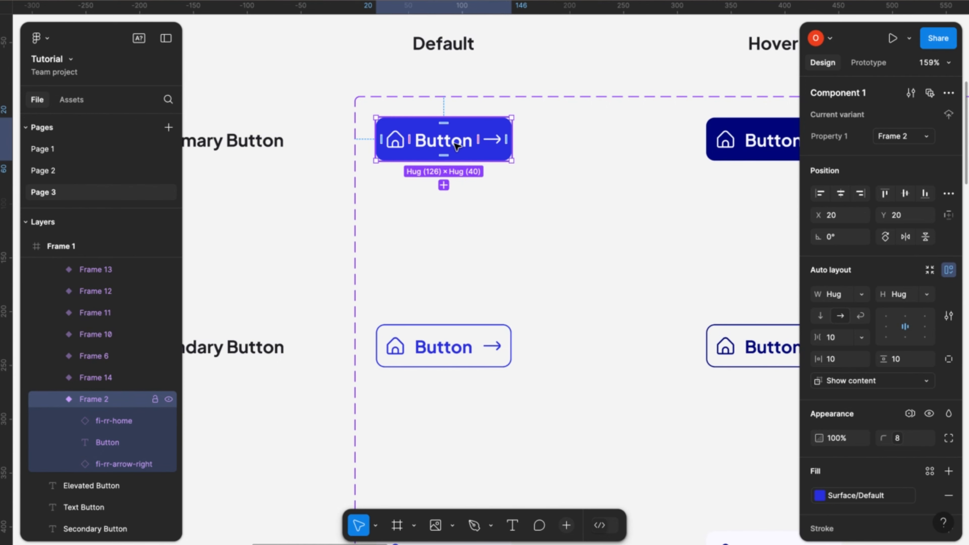
key(Return)
key(Return)
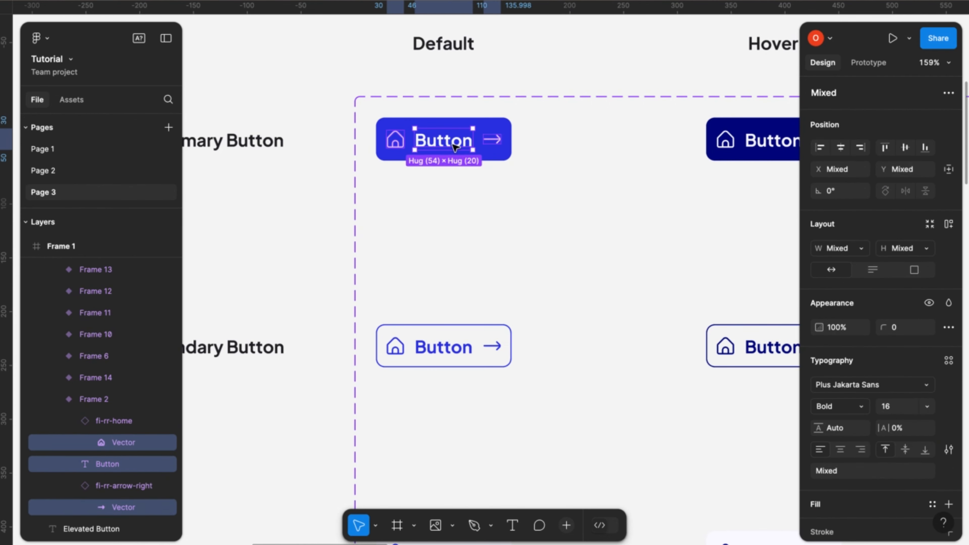
scroll(455, 147, down, 5)
scroll(452, 148, right, 3)
scroll(452, 148, down, 1)
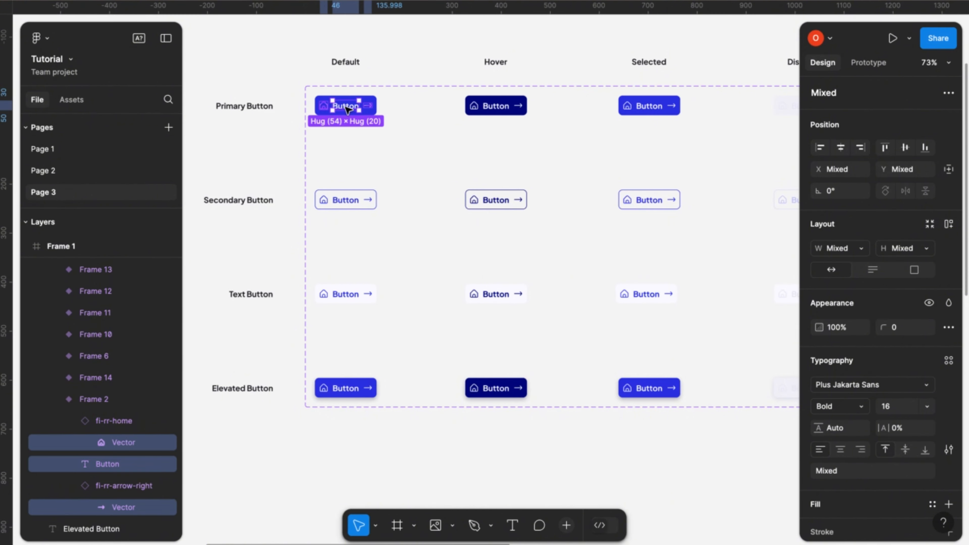
key(ctrl+slash)
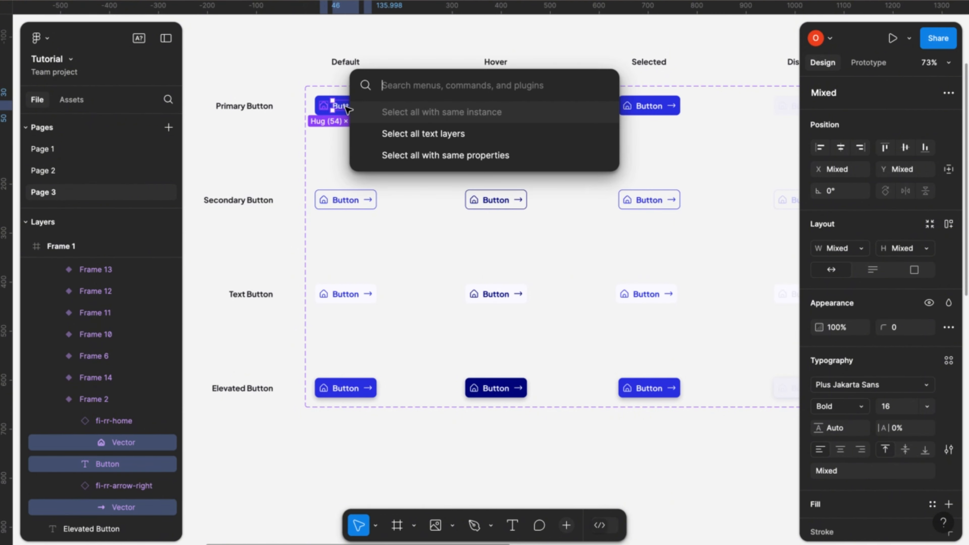
click(459, 141)
scroll(415, 260, down, 3)
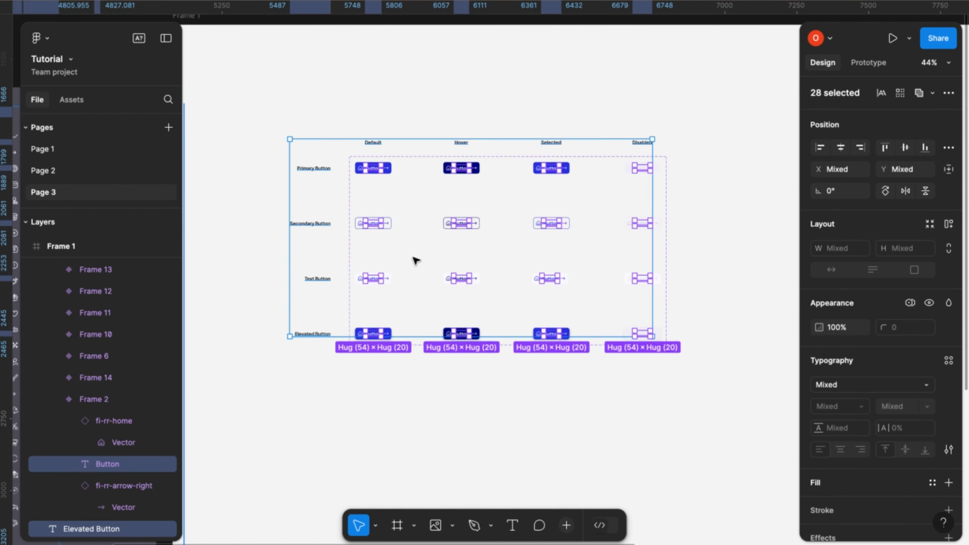
scroll(416, 261, down, 3)
scroll(415, 256, left, 5)
scroll(416, 255, down, 2)
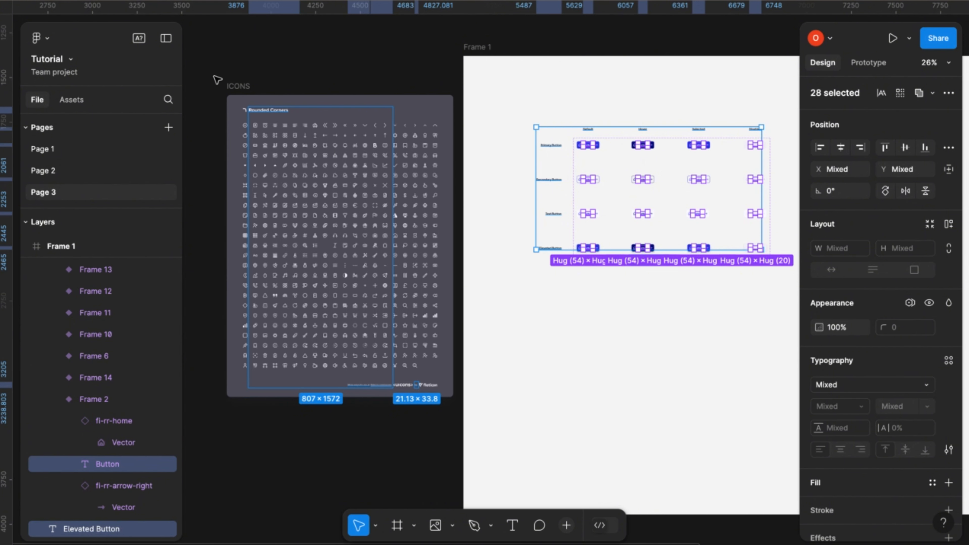
click(518, 89)
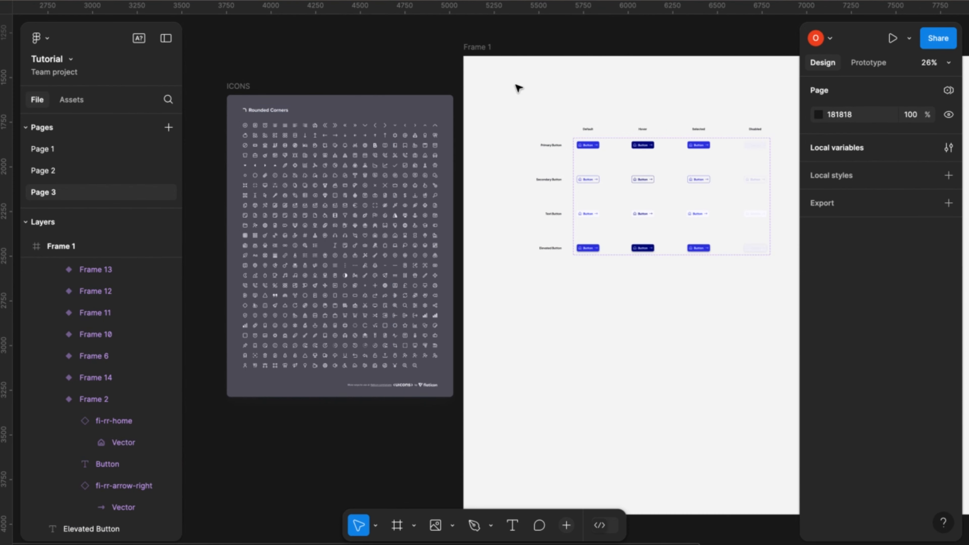
- Remove the ICONS frame from the current page
click(238, 87)
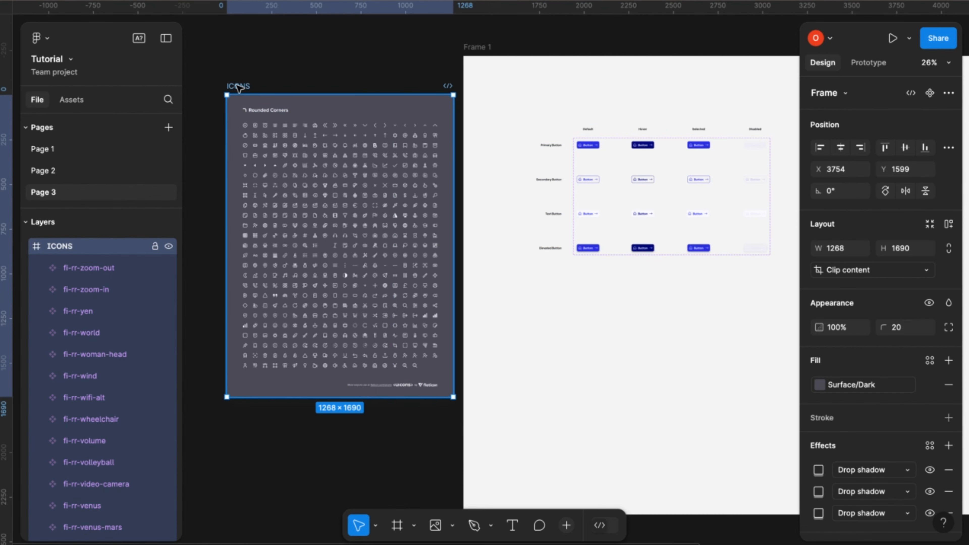
scroll(237, 86, down, 4)
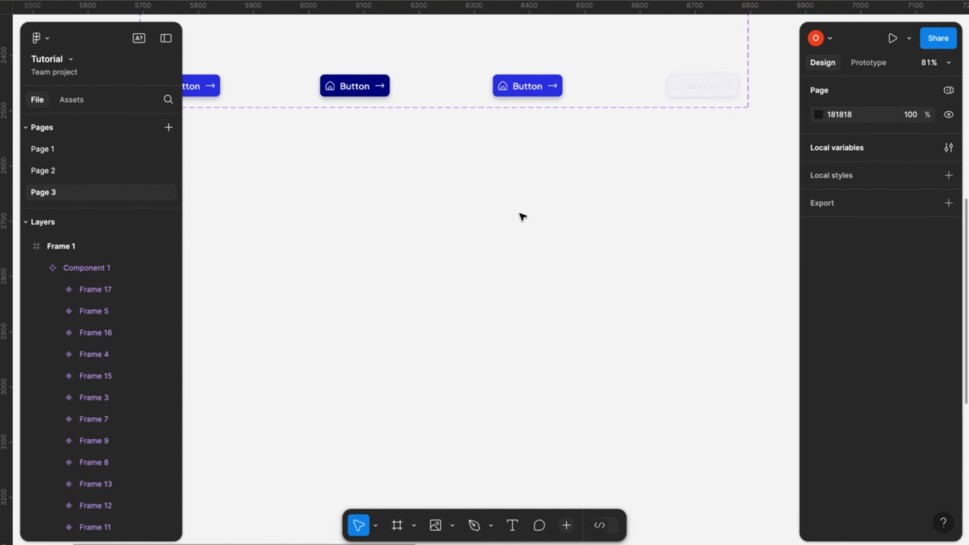
scroll(522, 216, down, 1)
scroll(523, 217, down, 3)
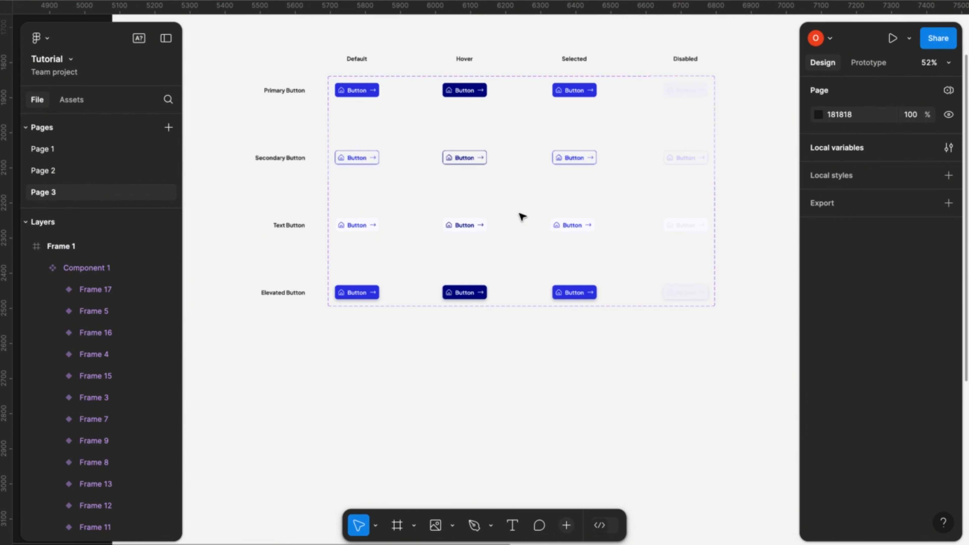
scroll(484, 225, up, 2)
scroll(485, 226, up, 2)
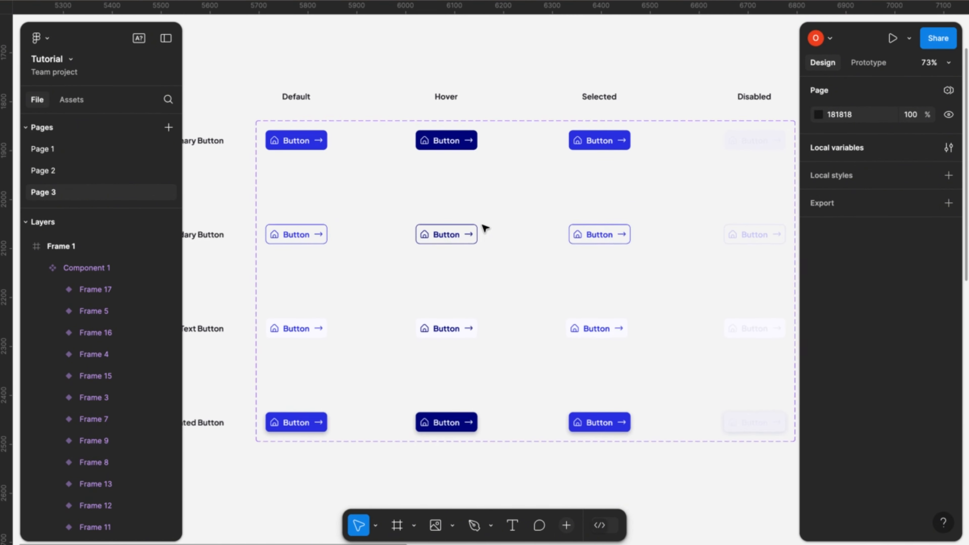
scroll(485, 228, down, 4)
scroll(484, 227, up, 2)
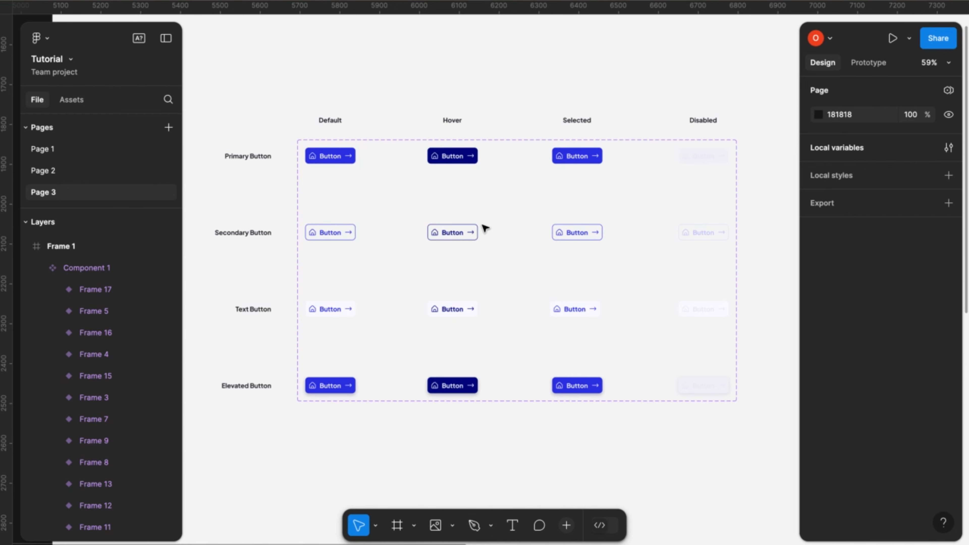
scroll(484, 228, down, 1)
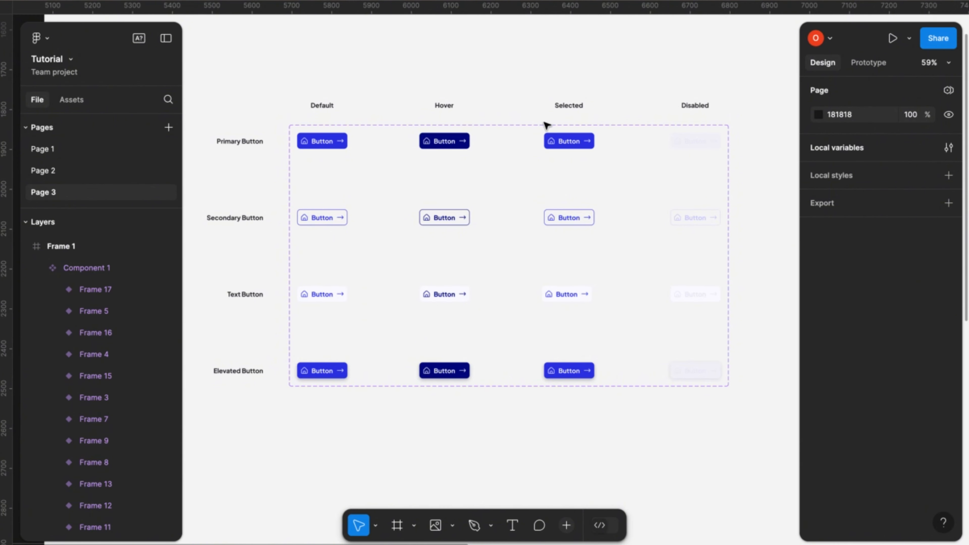
- Select all text layers on the page, starting from the Button text in the default Primary Button variant
click(327, 146)
click(327, 146)
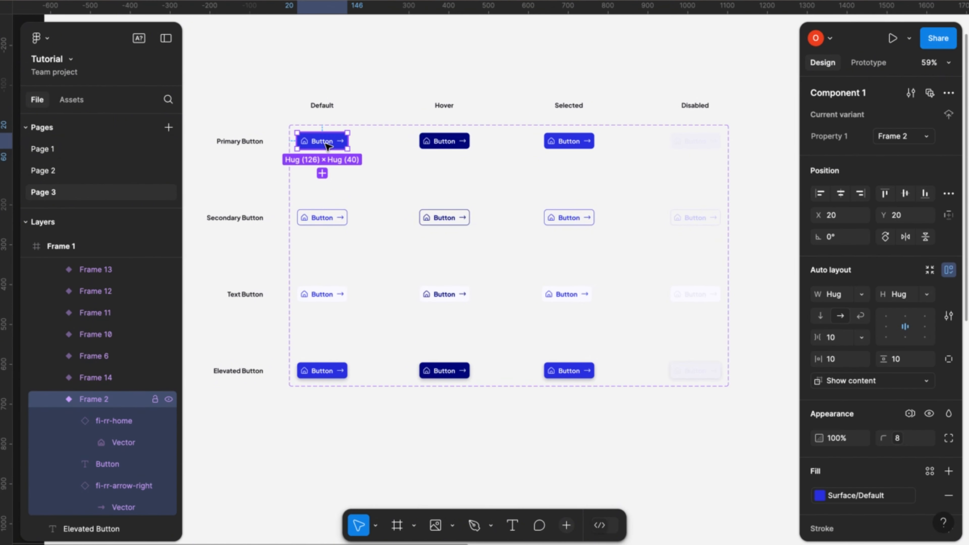
double_click(327, 146)
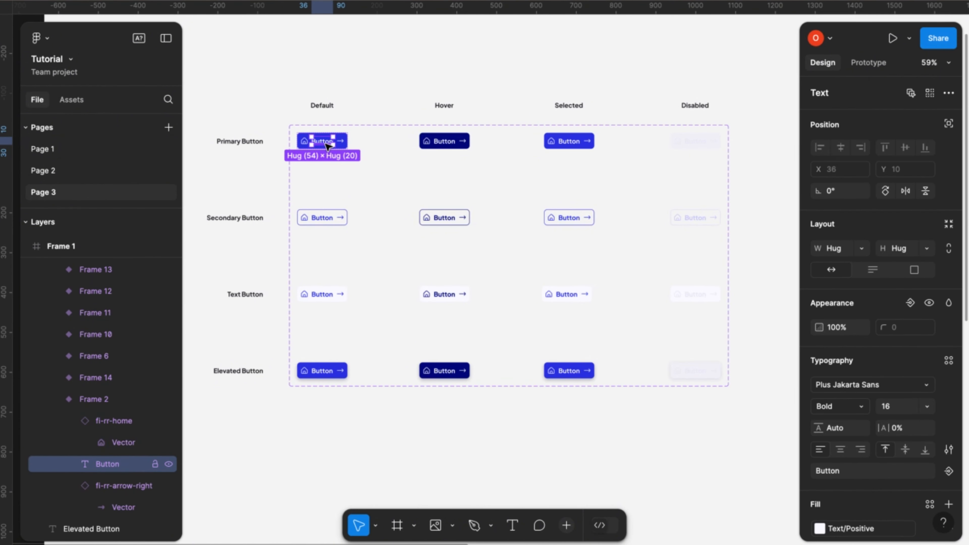
key(ctrl+slash)
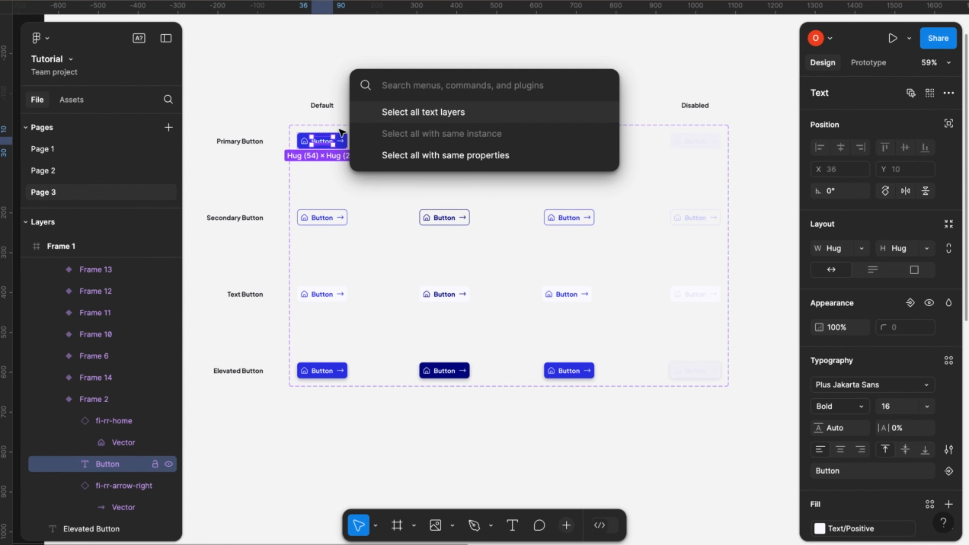
click(434, 113)
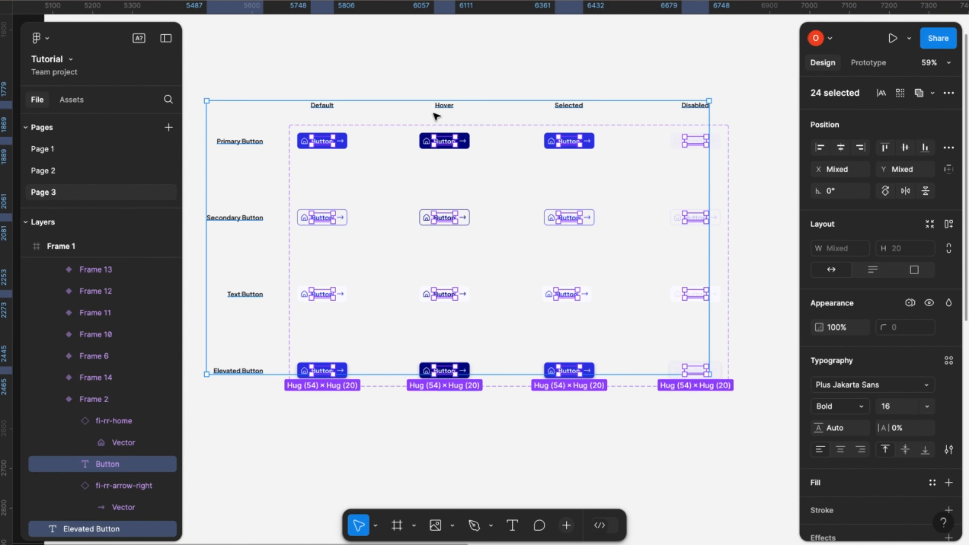
- Exclude the four button-type row labels and the four state column headings from the selection, leaving only the button texts
shift+click(240, 144)
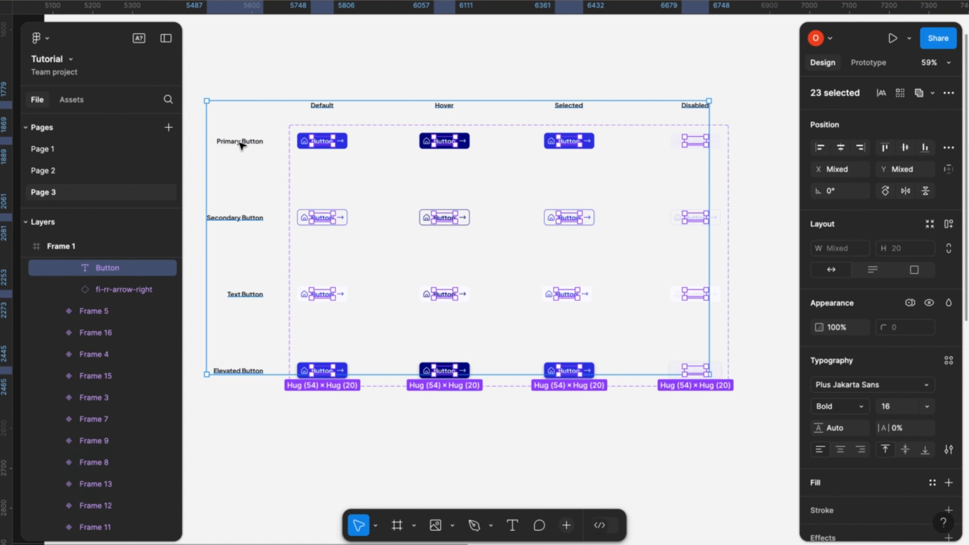
shift+click(250, 218)
shift+click(251, 298)
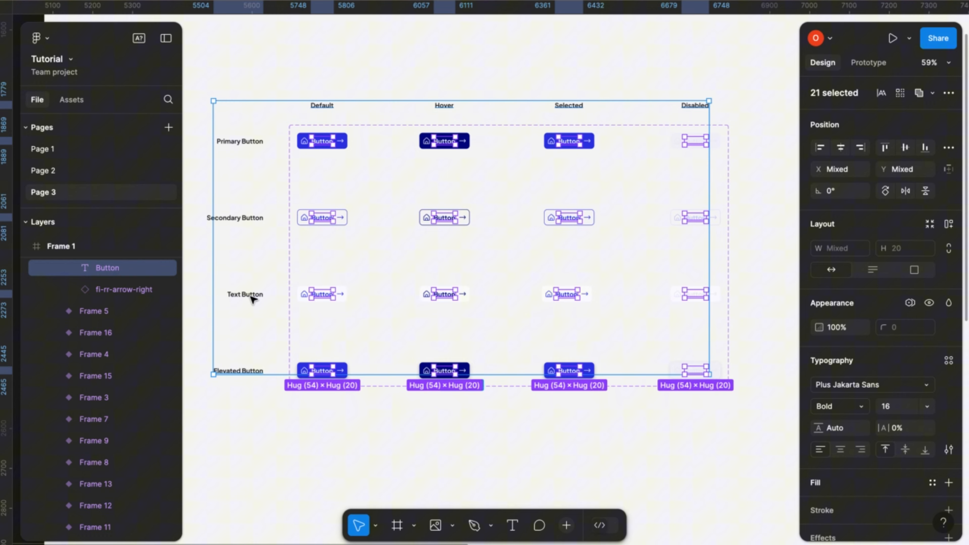
shift+click(246, 372)
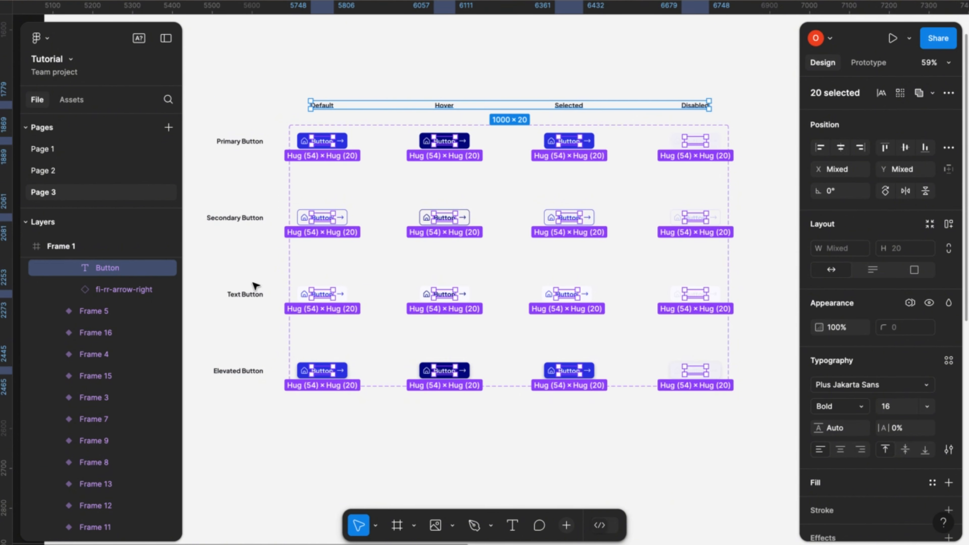
shift+click(331, 108)
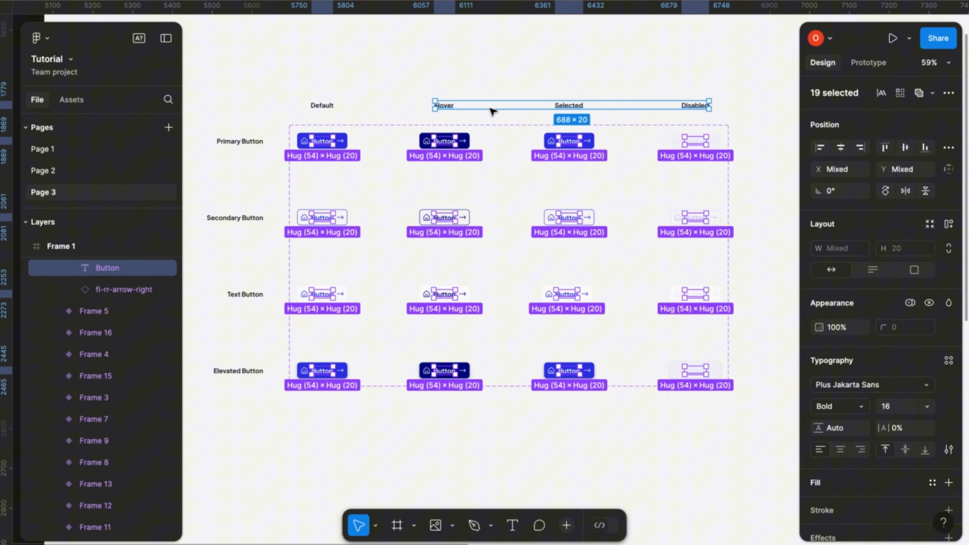
shift+click(442, 106)
shift+click(580, 104)
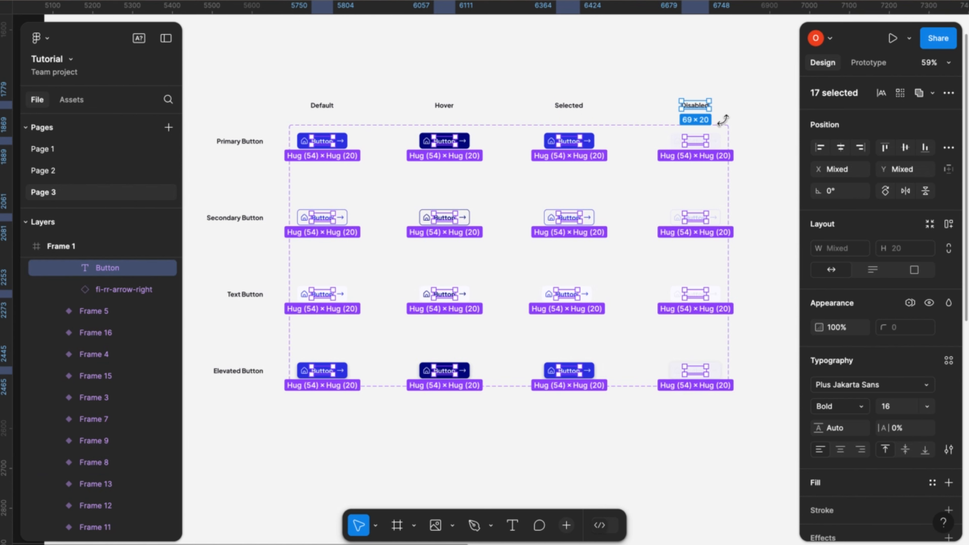
shift+click(703, 105)
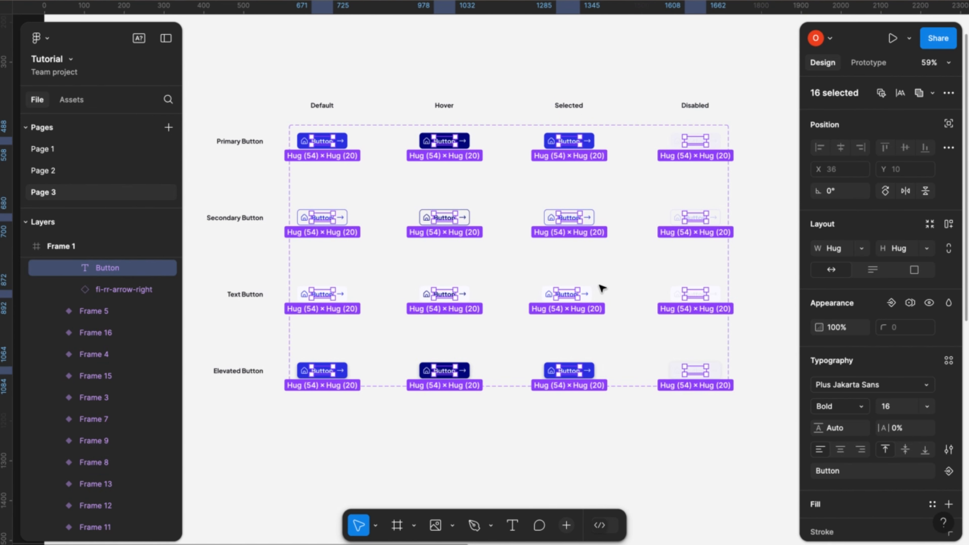
- Create a text component property for the selected button texts, with Button as its value
scroll(504, 361, down, 2)
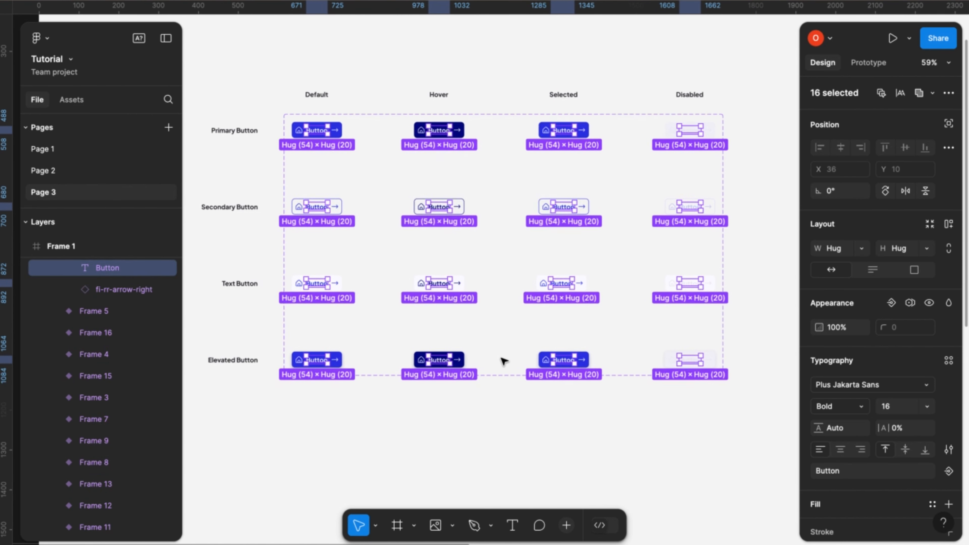
scroll(851, 342, down, 3)
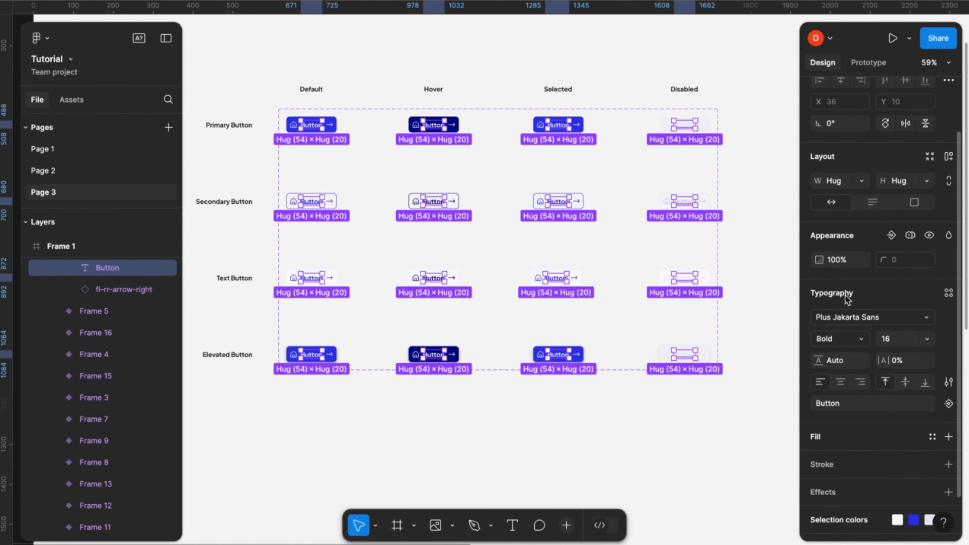
scroll(860, 305, down, 1)
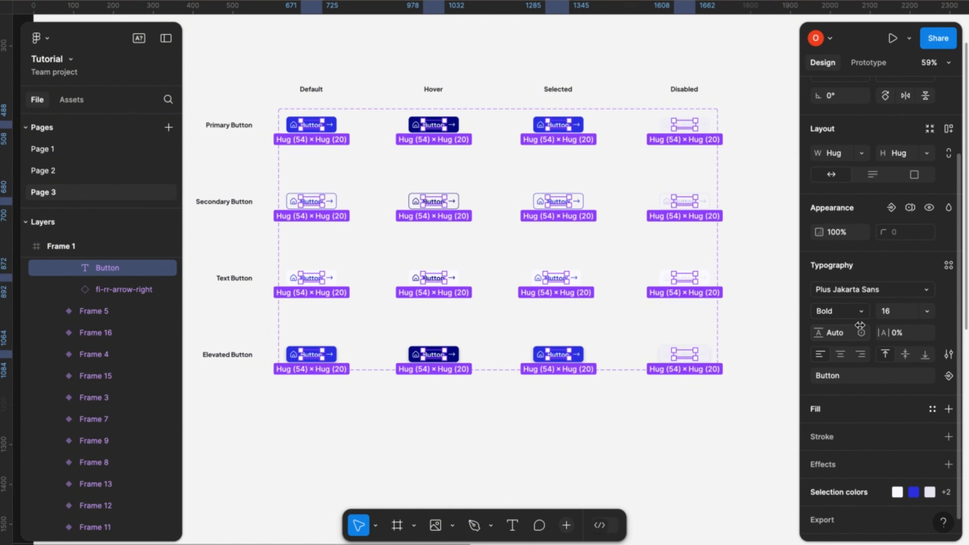
scroll(927, 420, down, 1)
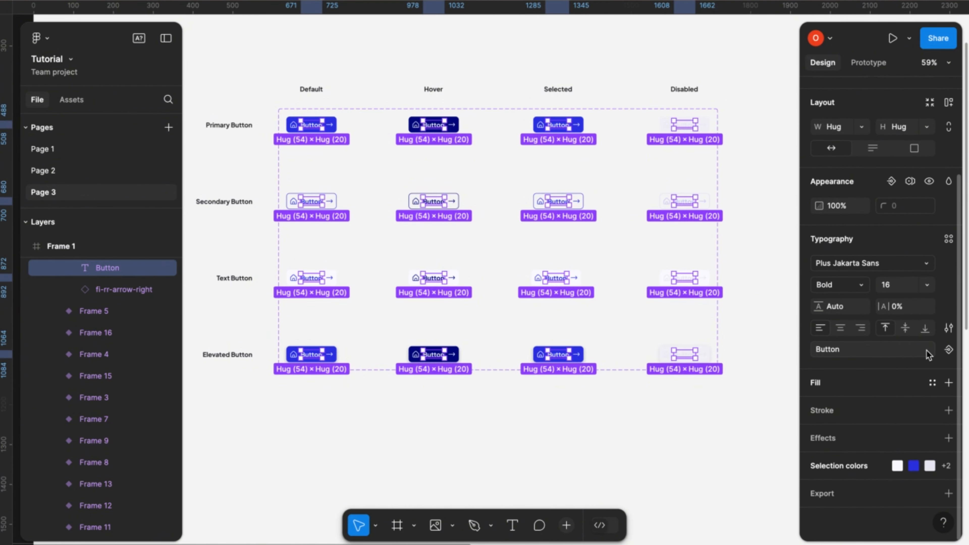
click(949, 349)
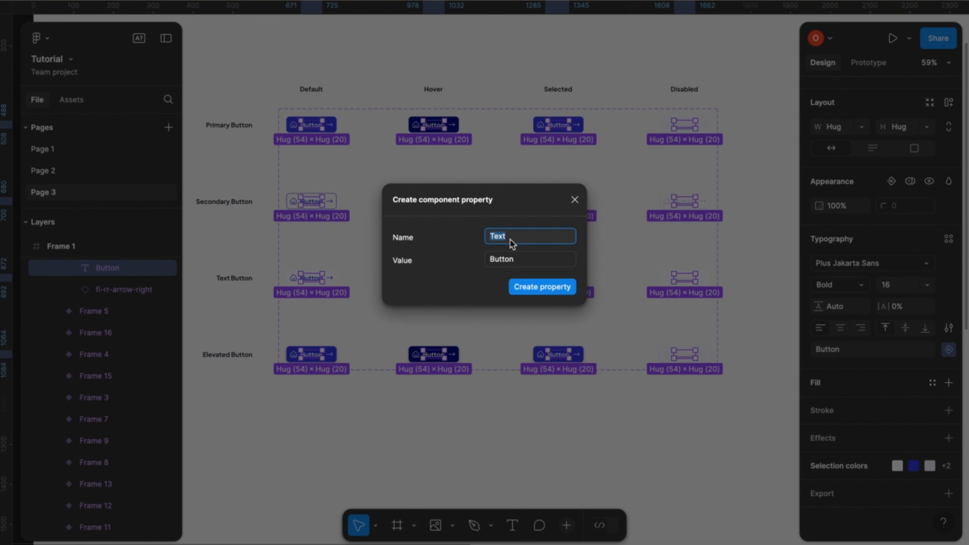
text(Label)
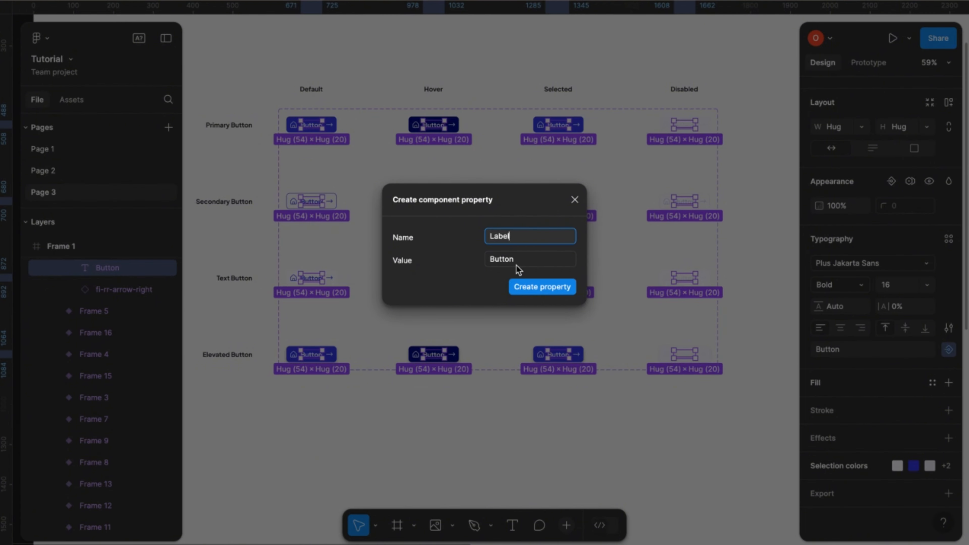
- Name the text property Label and add a boolean property named Show Text, with value True, for the selected button texts
click(538, 290)
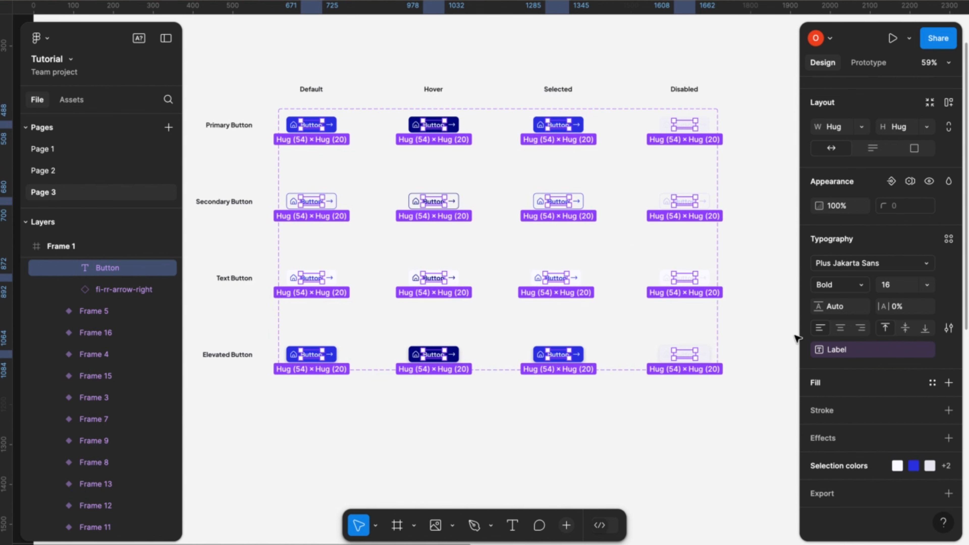
scroll(864, 332, up, 4)
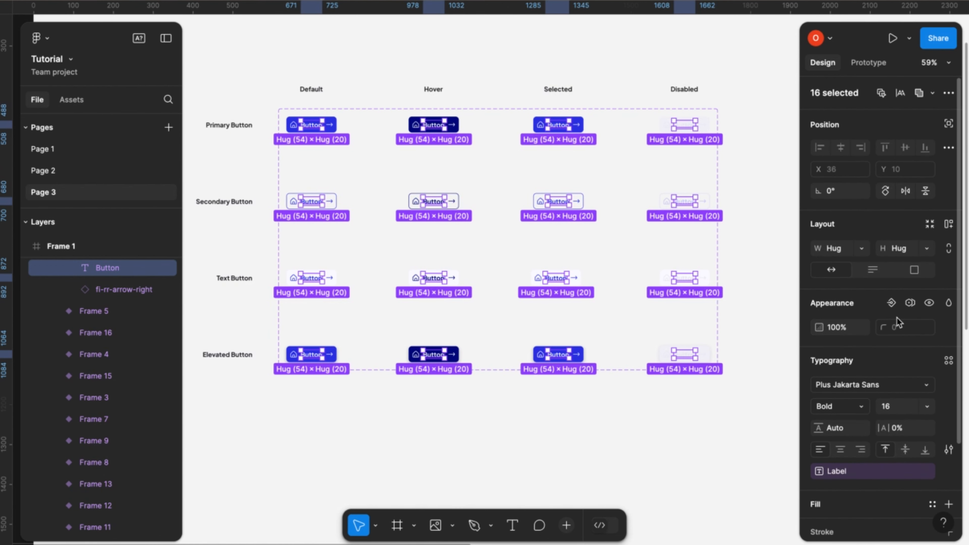
click(892, 304)
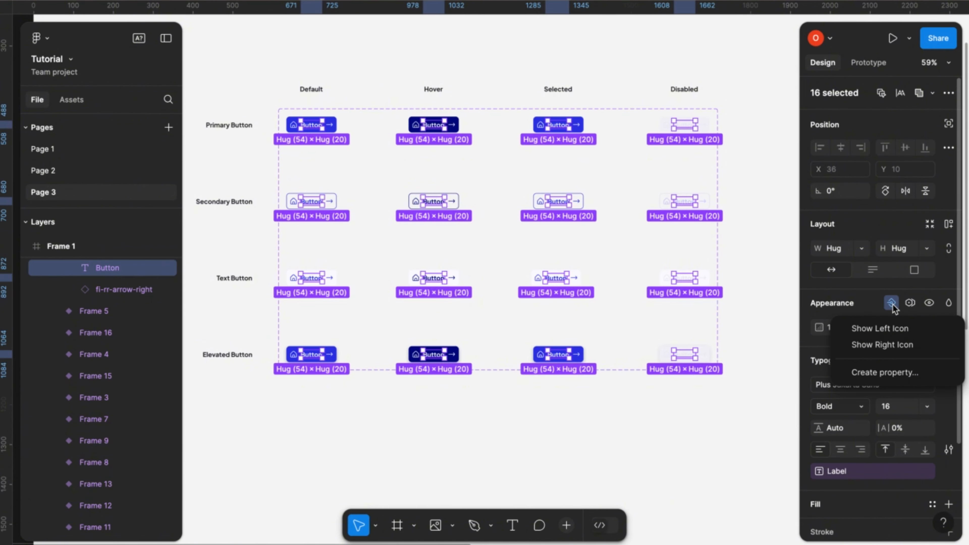
click(880, 373)
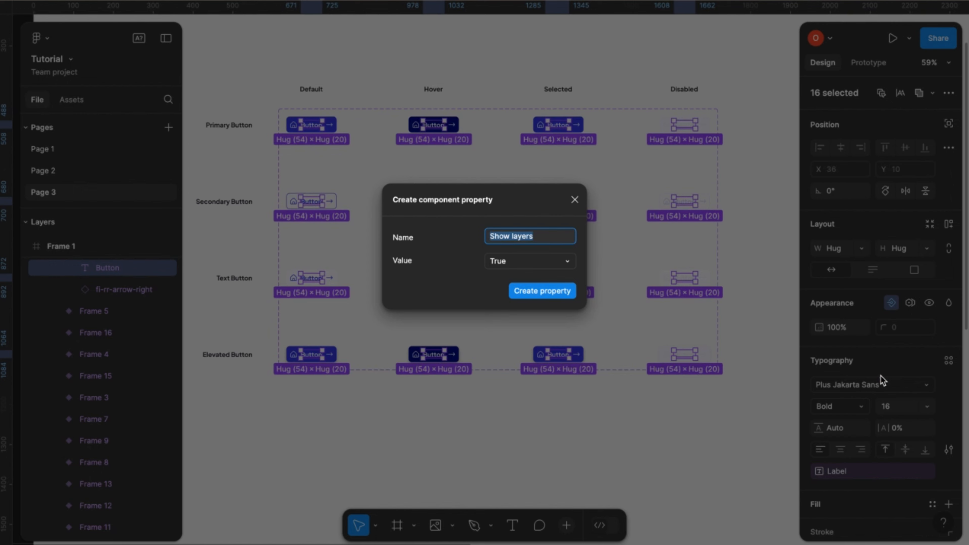
double_click(513, 237)
text(Text)
click(552, 295)
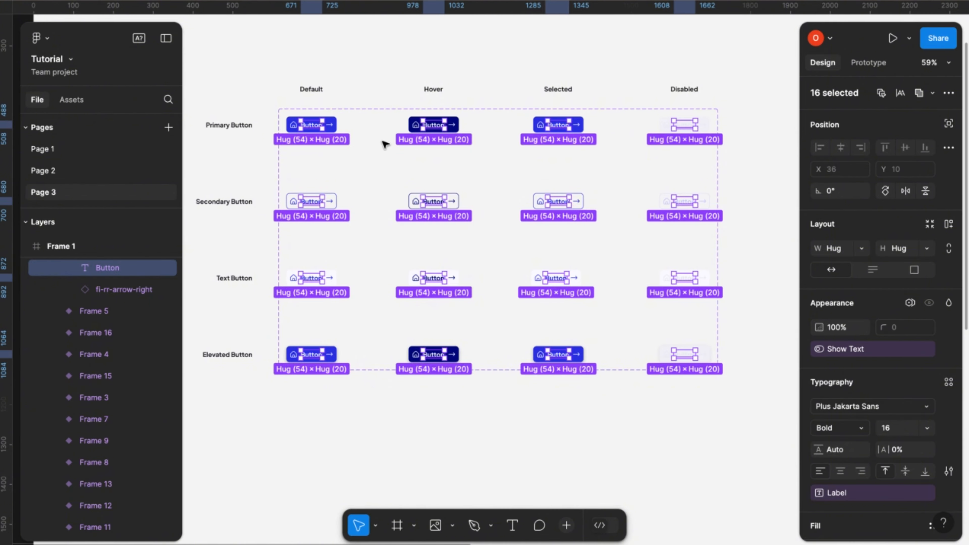
- Place an instance of the default Primary Button variant above the column headings
click(383, 141)
scroll(383, 141, up, 2)
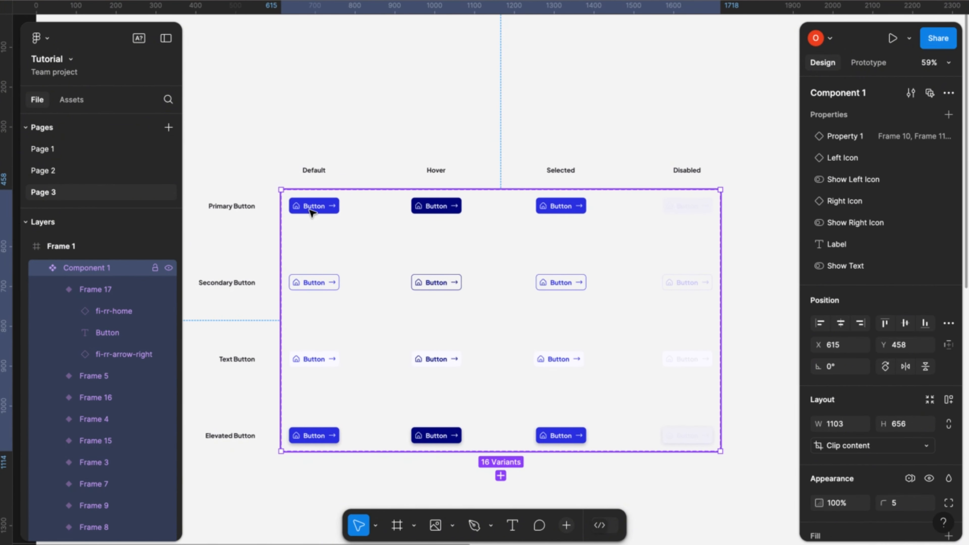
double_click(310, 208)
click(362, 165)
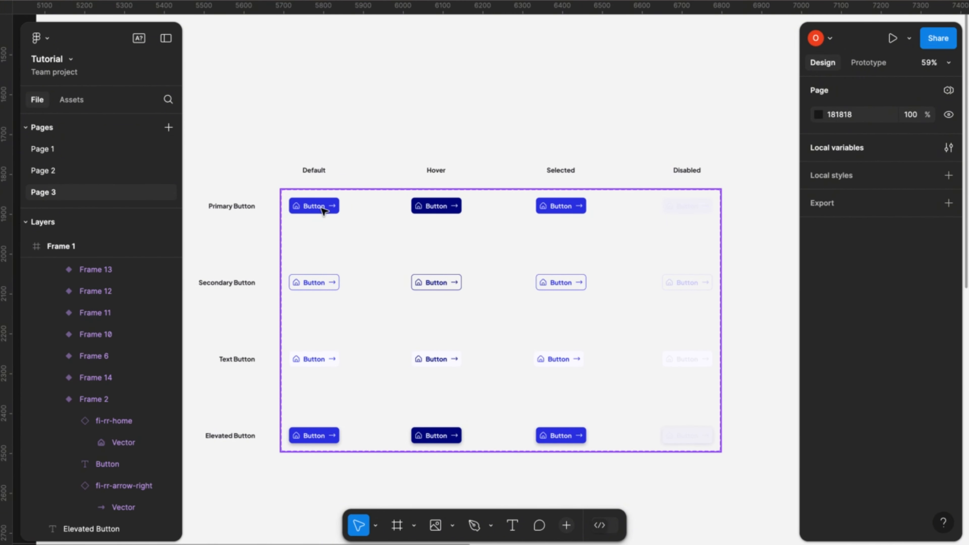
click(322, 210)
drag(322, 210, 413, 115)
scroll(414, 114, up, 5)
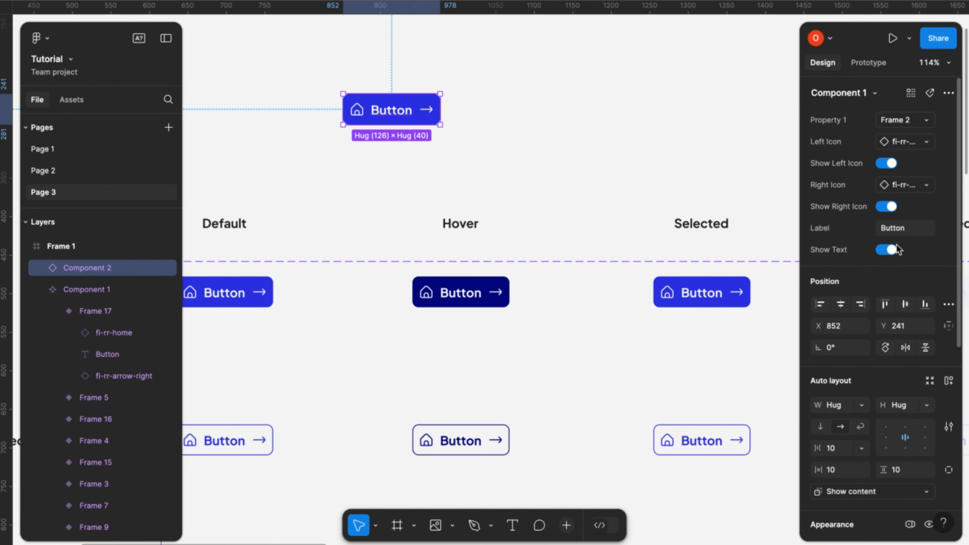
- Turn off the instance's right icon and text so that only the home icon is shown
click(891, 207)
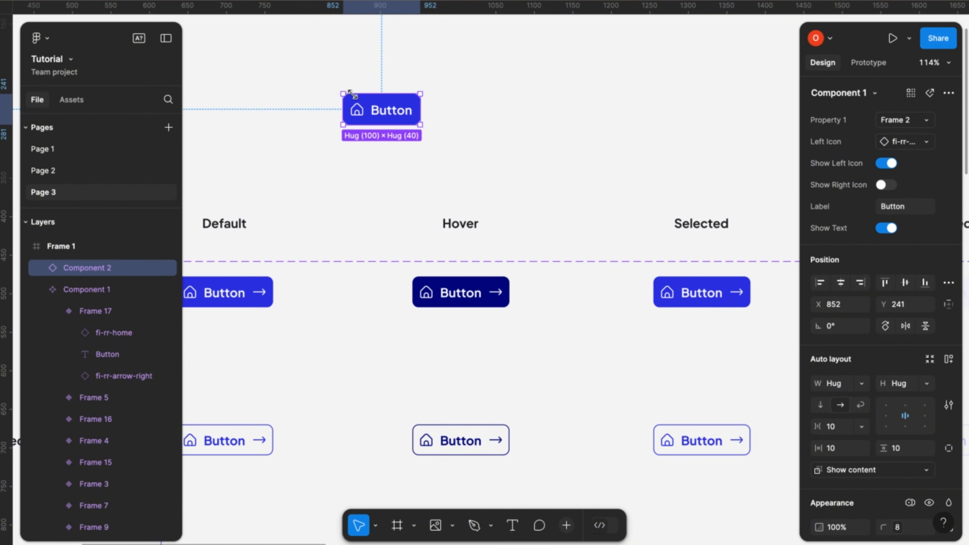
scroll(351, 94, up, 5)
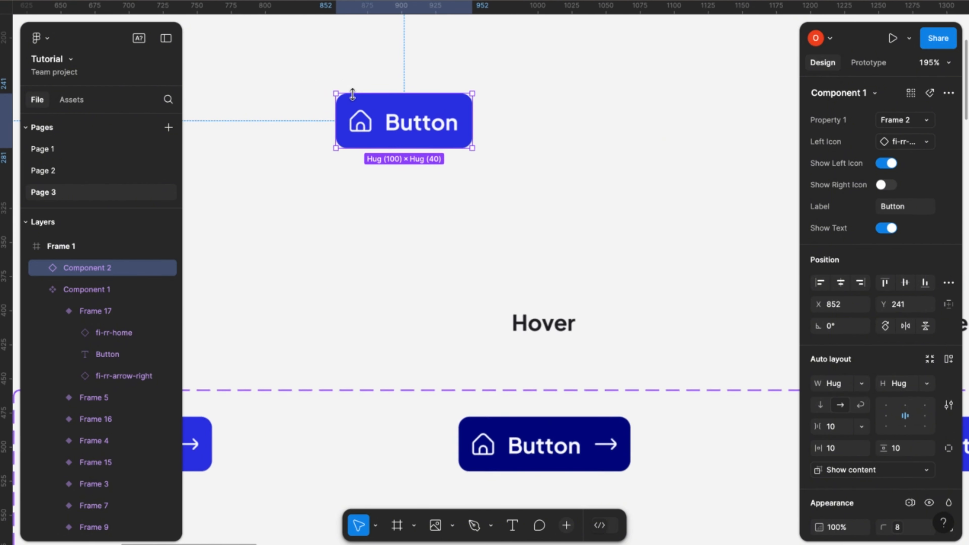
click(891, 228)
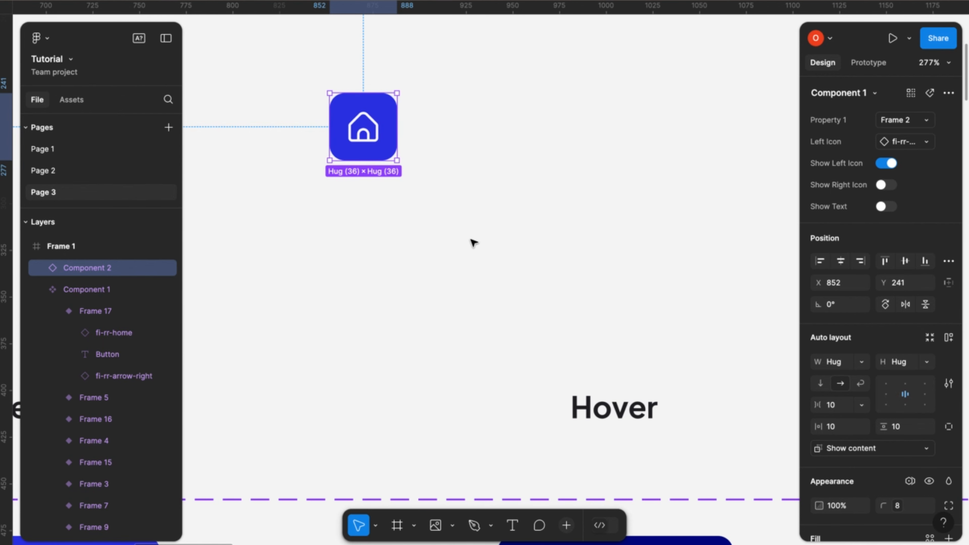
click(384, 219)
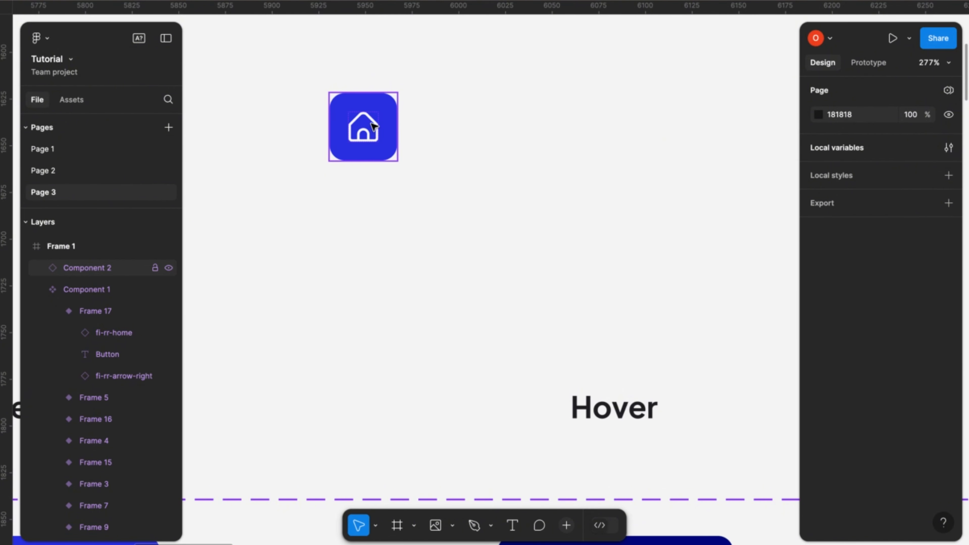
scroll(384, 251, down, 5)
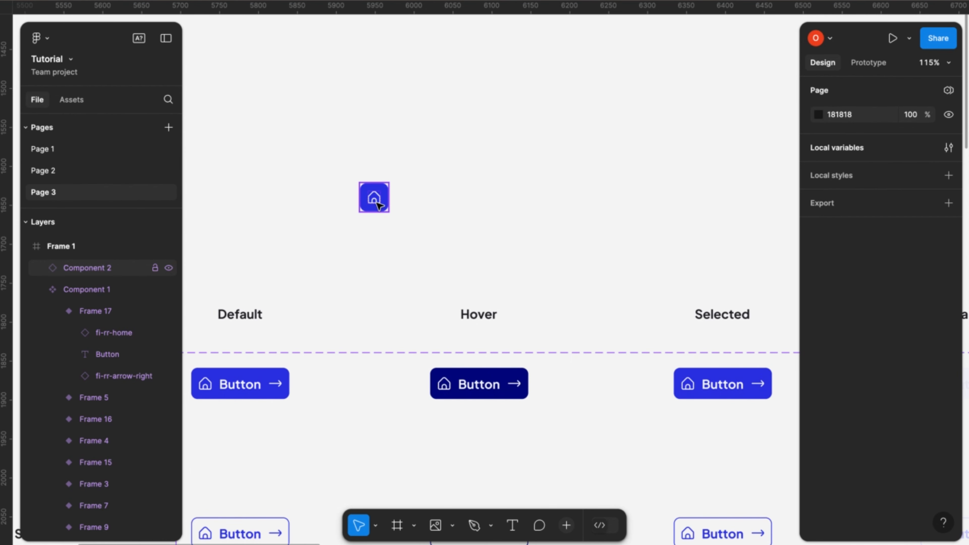
- Turn the instance's text back on and toggle its icons: left off, right on, and left back on
click(377, 204)
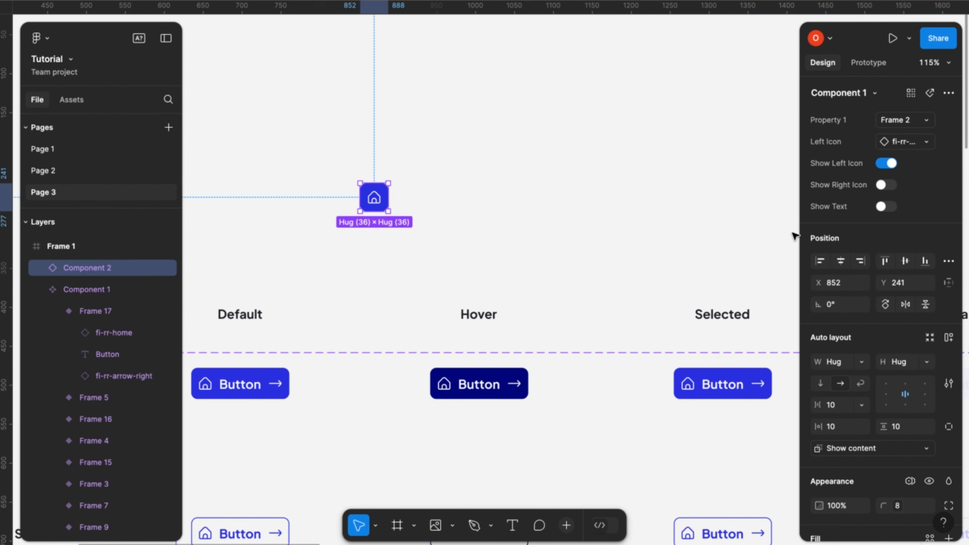
click(885, 207)
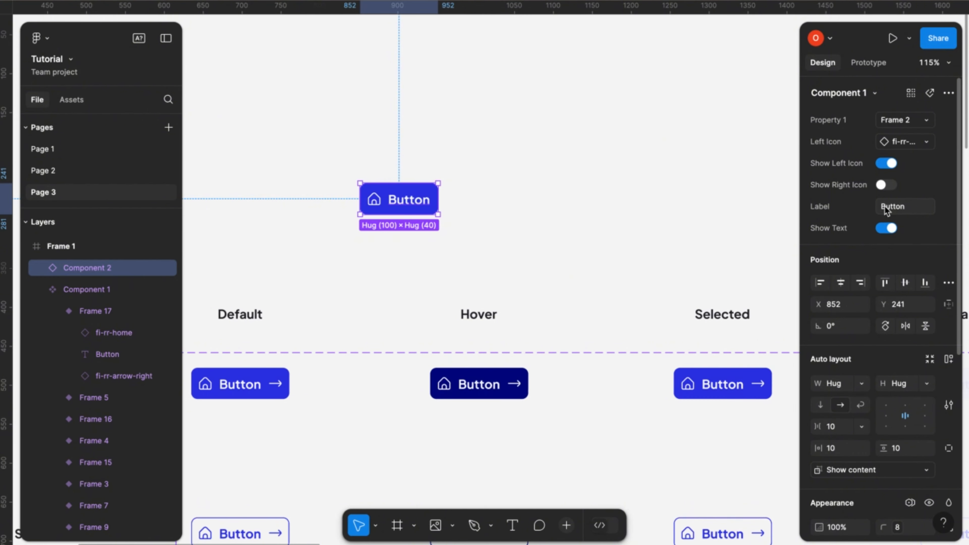
click(887, 163)
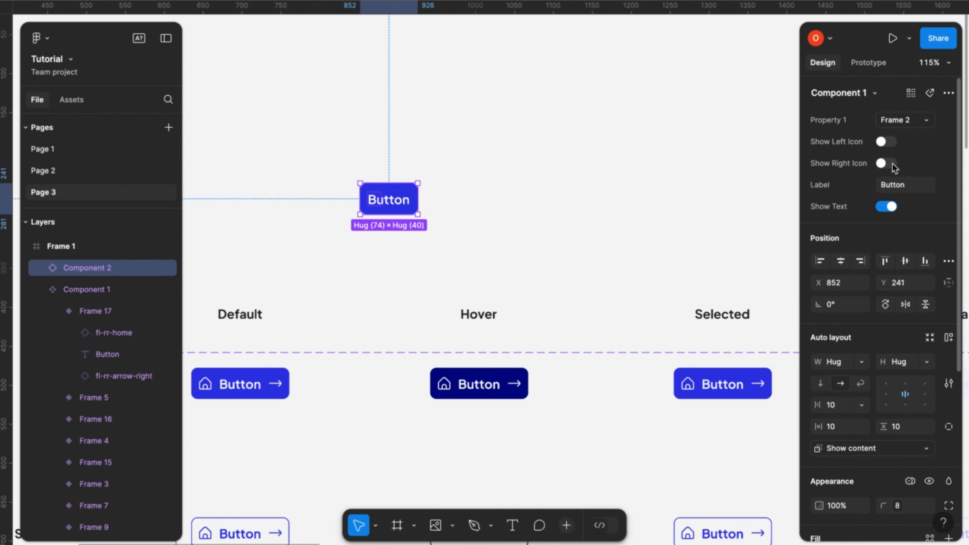
click(883, 163)
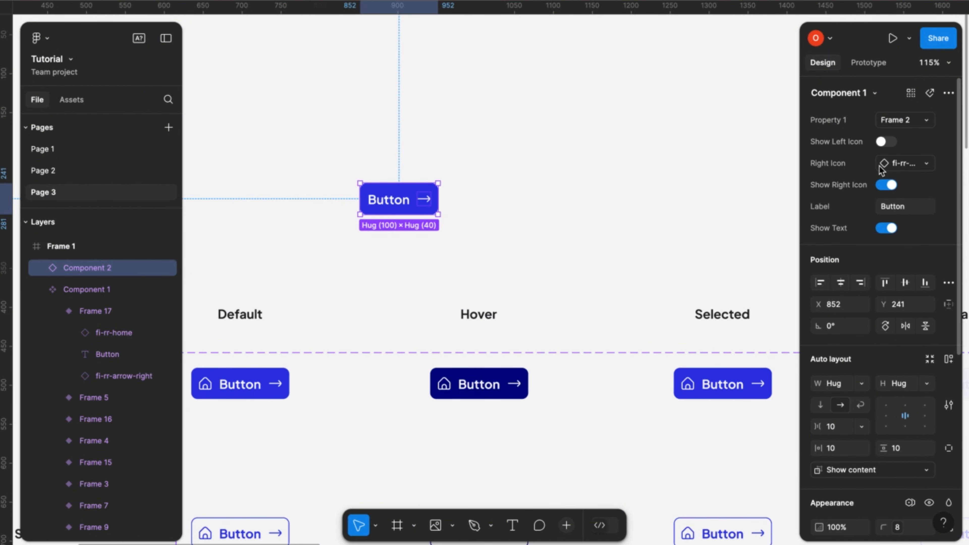
click(883, 142)
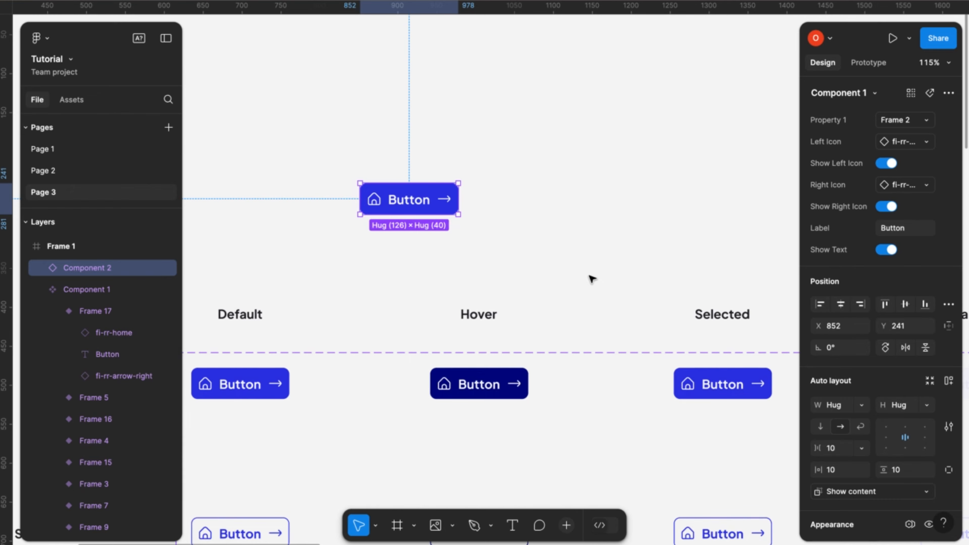
- Delete the test instance above the button grid
scroll(591, 279, down, 6)
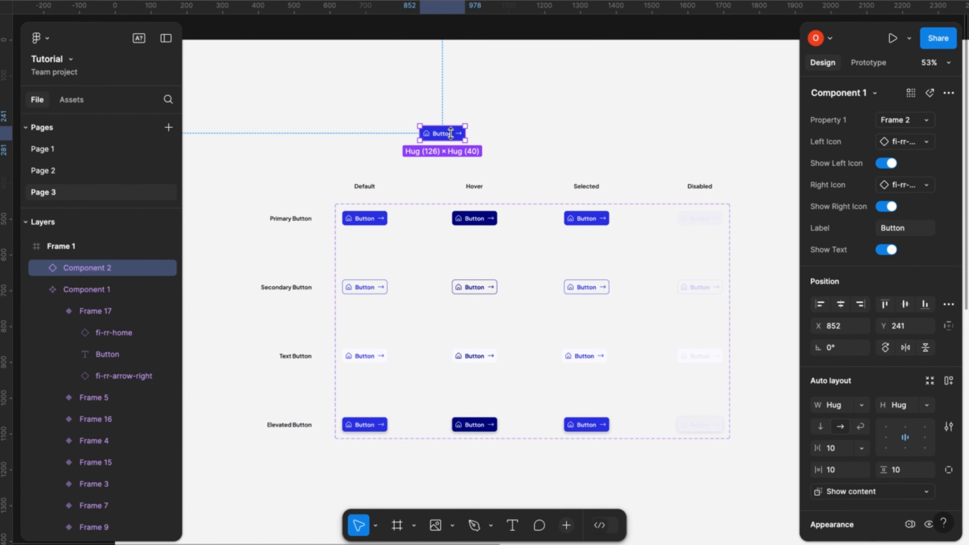
key(Delete)
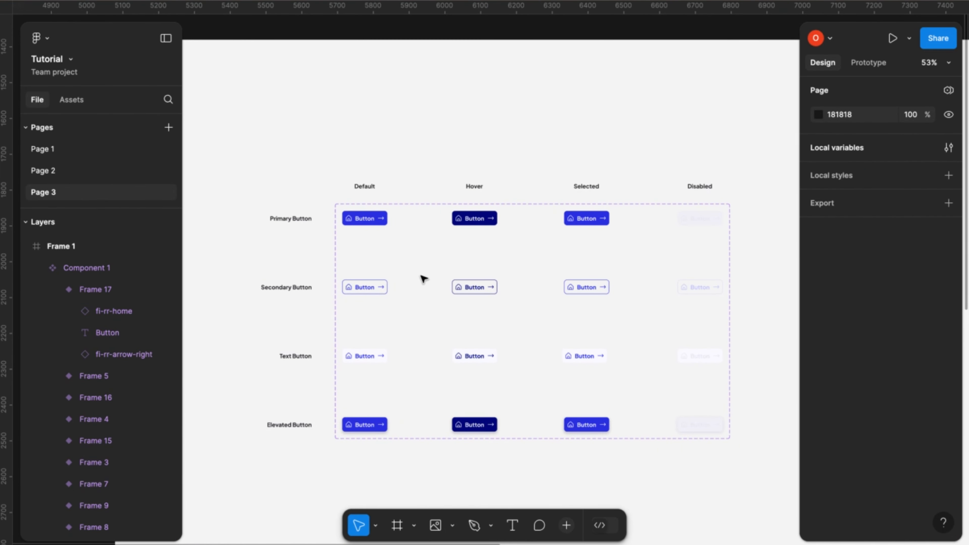
scroll(457, 287, down, 2)
scroll(458, 287, right, 2)
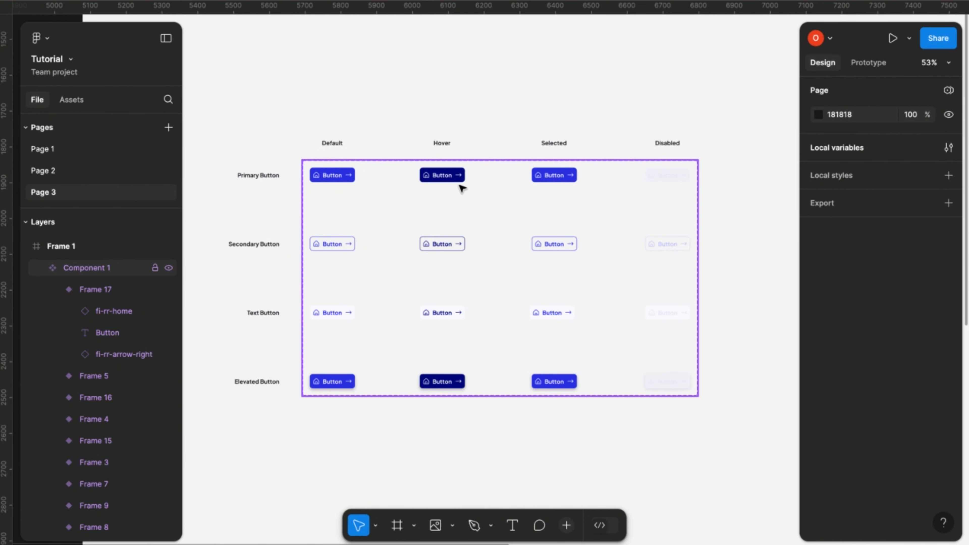
click(340, 181)
click(340, 181)
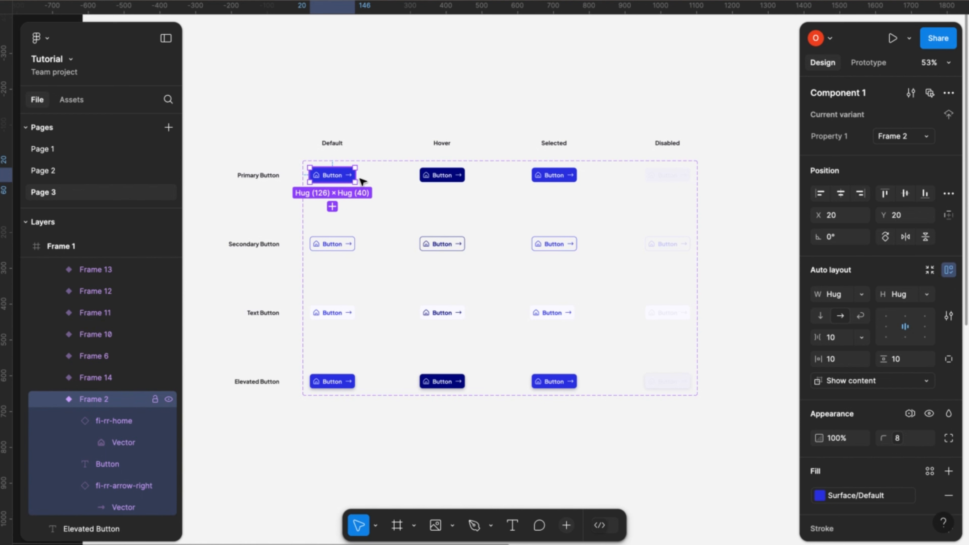
shift+click(459, 178)
shift+click(558, 175)
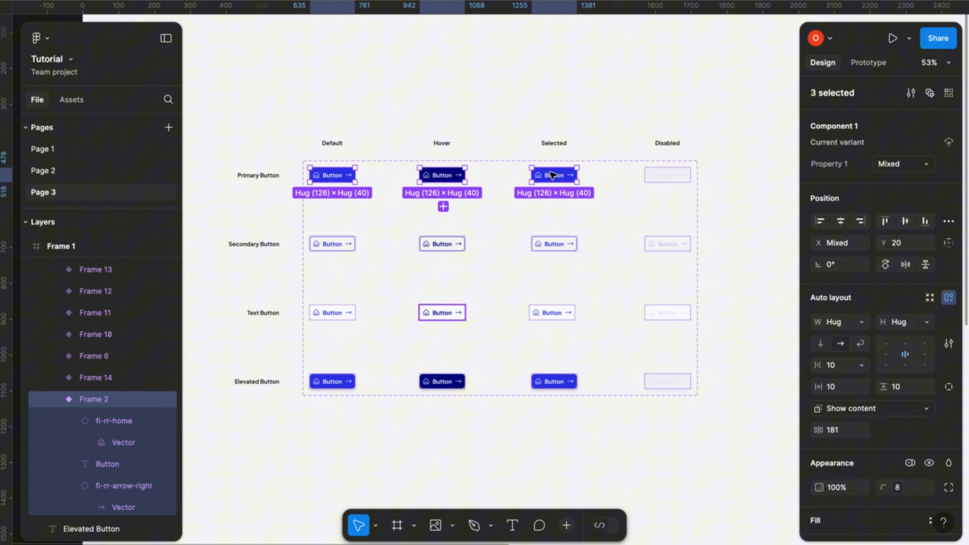
shift+click(669, 176)
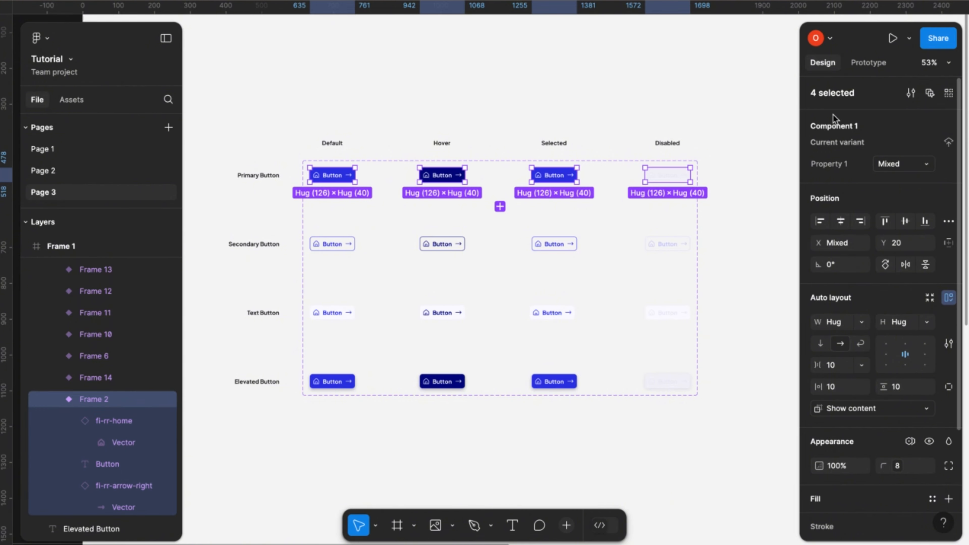
- Rename the component set as Button Library
click(600, 171)
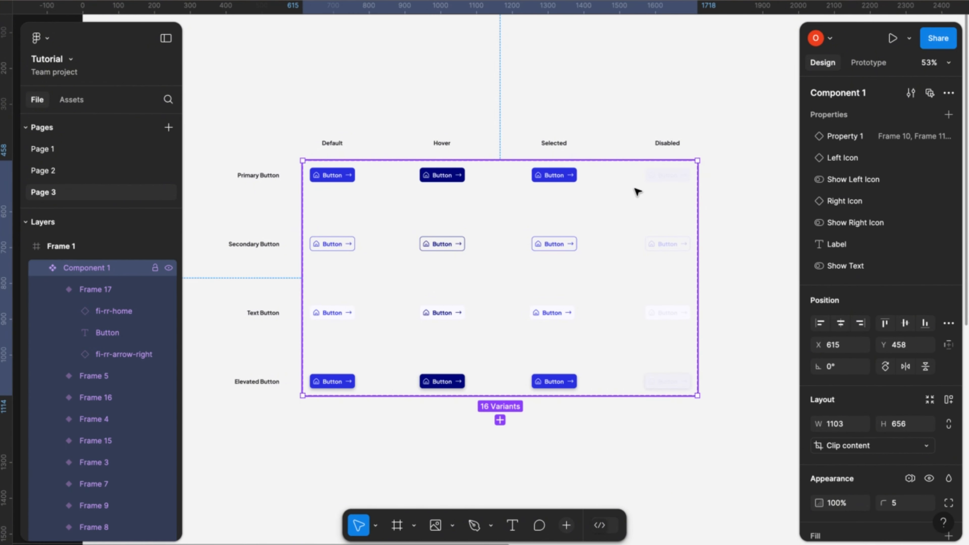
click(856, 97)
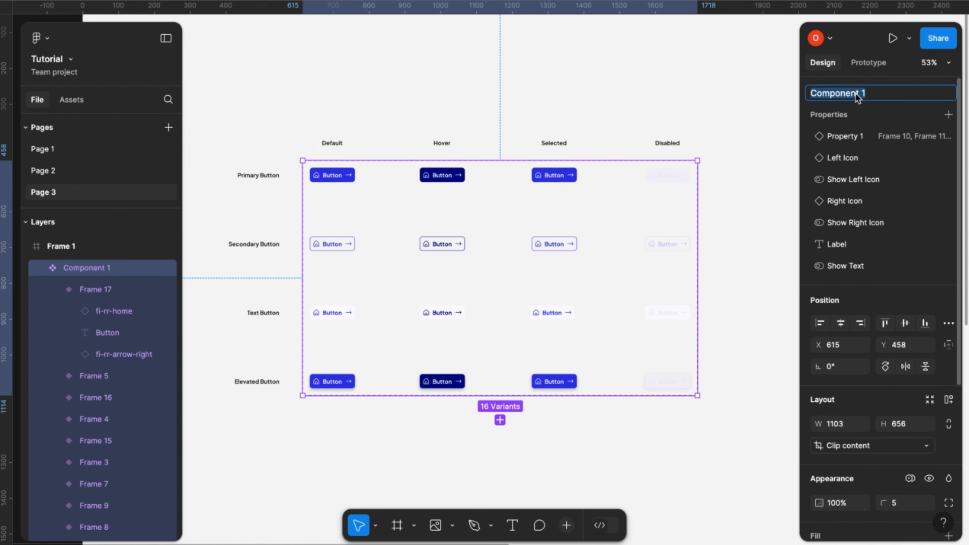
text(Button Library)
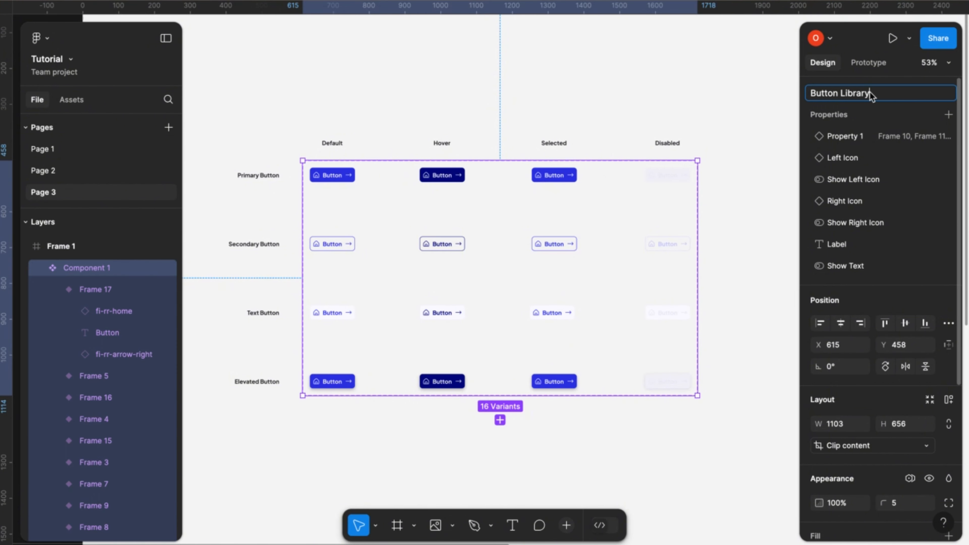
key(Return)
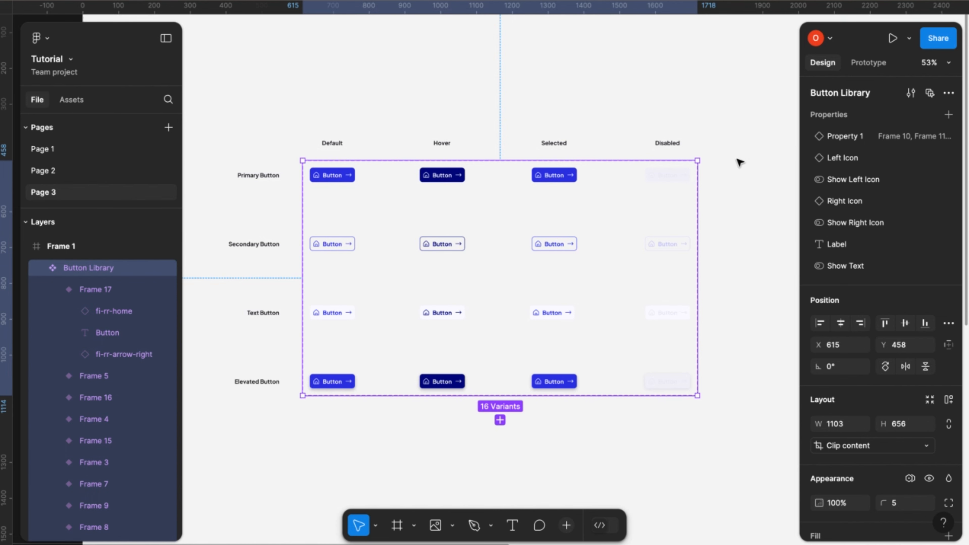
- Rename the component set's variant property Property 1 as Button Type
double_click(860, 143)
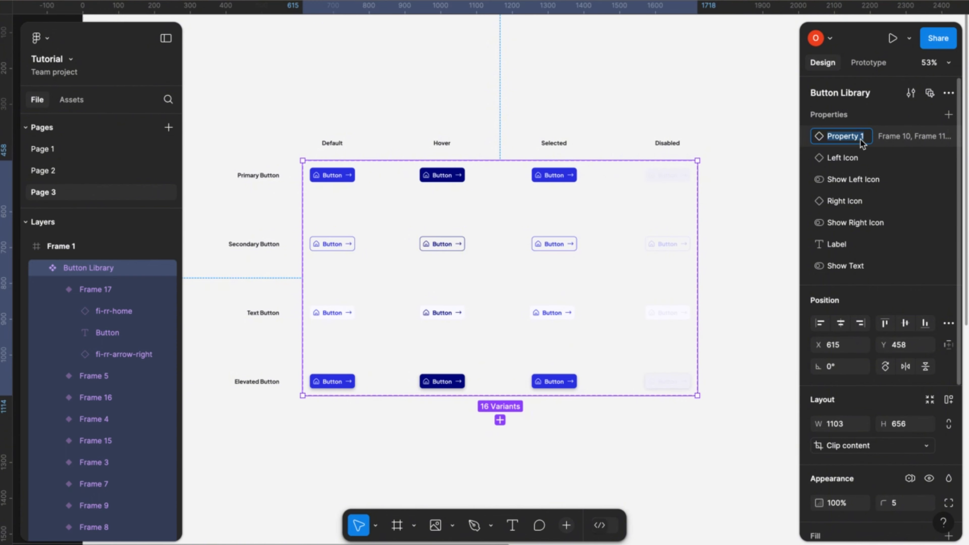
text(B)
text(utton Types)
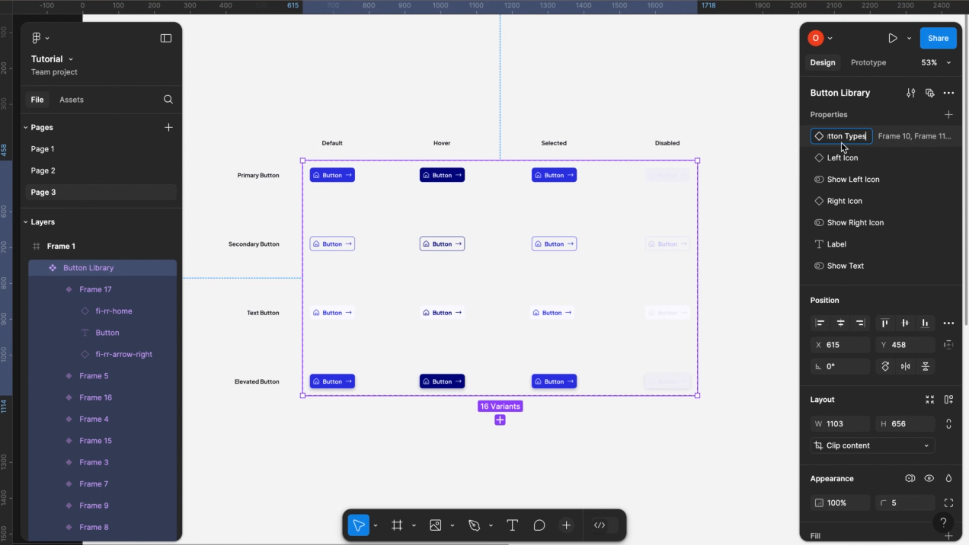
key(BackSpace)
click(687, 154)
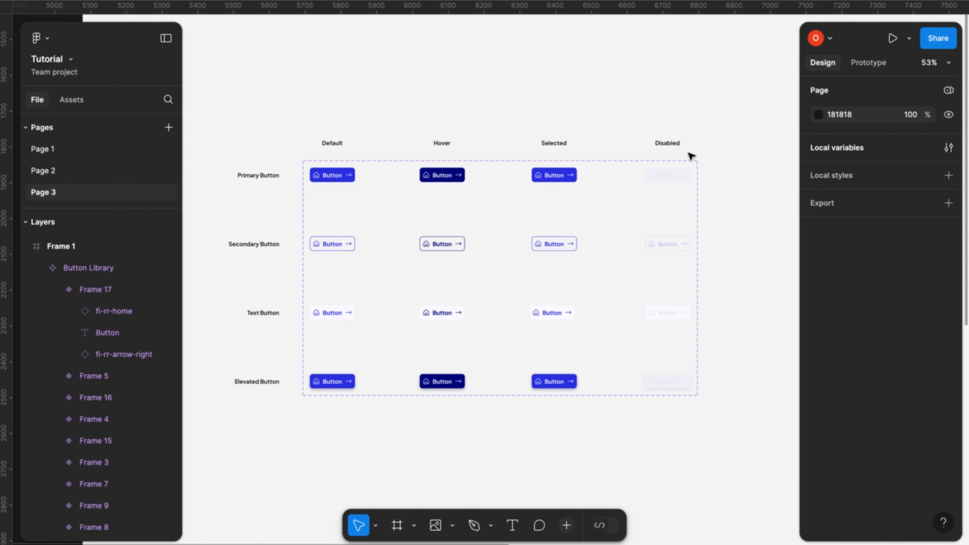
- Set the Button Type of the four variants in the Primary Button row to Primary Button
click(351, 175)
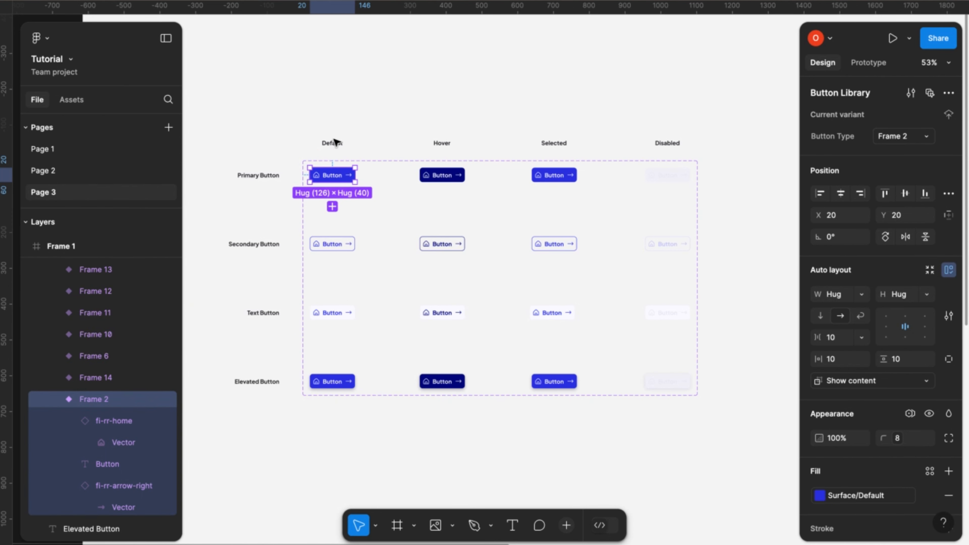
shift+click(442, 176)
shift+click(568, 176)
shift+click(670, 180)
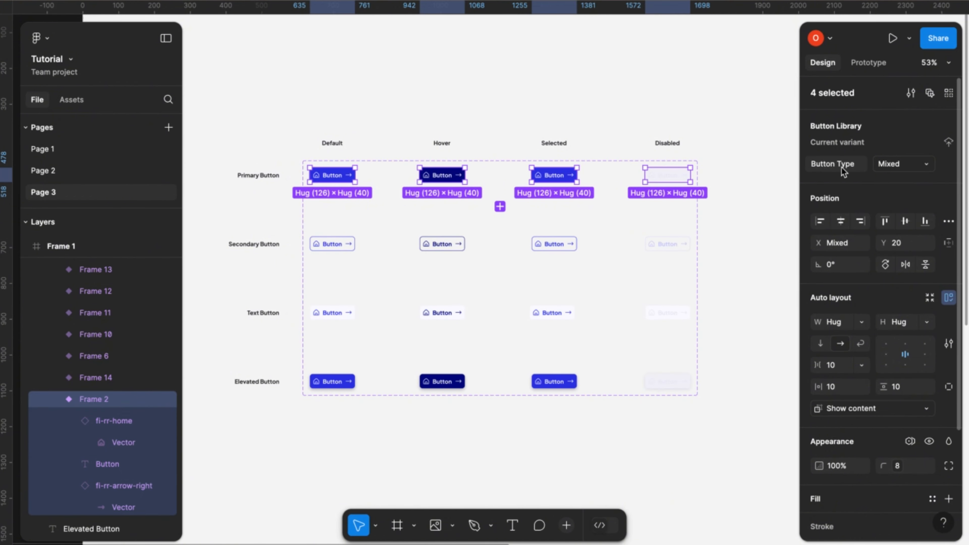
click(898, 172)
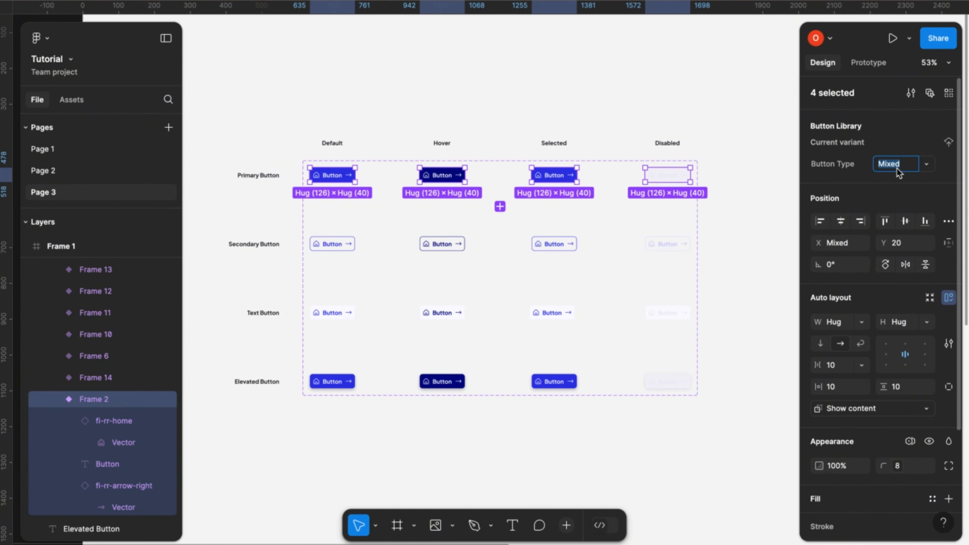
text(Primary Button)
click(926, 164)
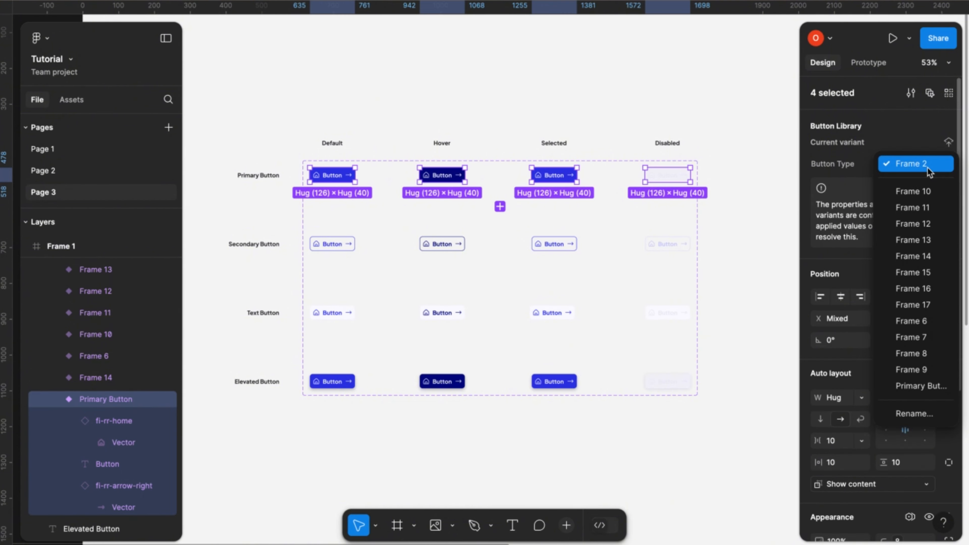
click(923, 387)
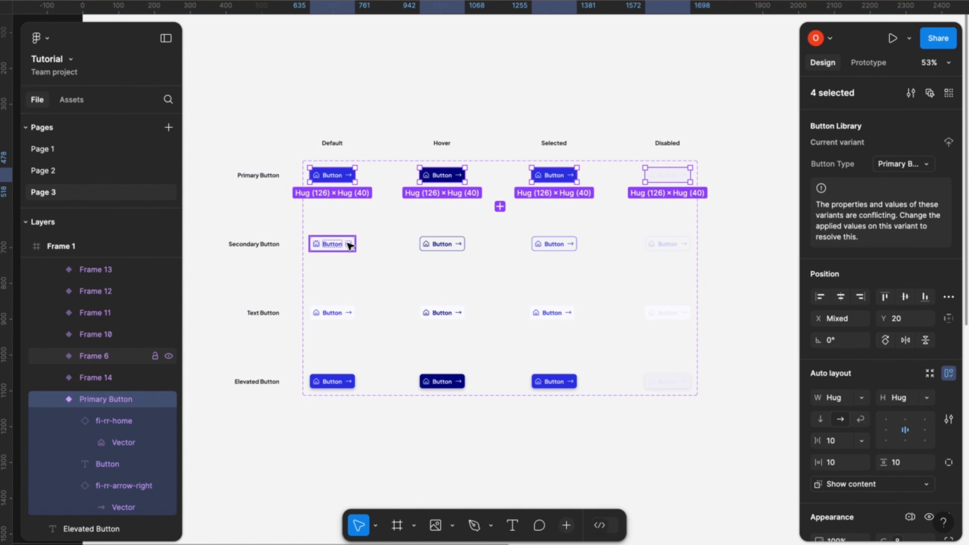
- Set the Button Type of the four variants in the Secondary Button row to Secondary Button
click(307, 228)
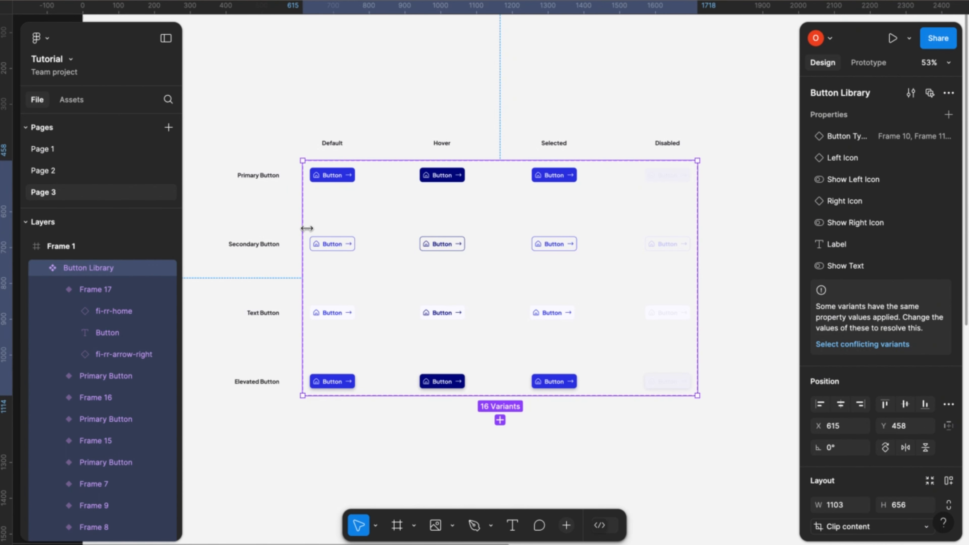
click(284, 233)
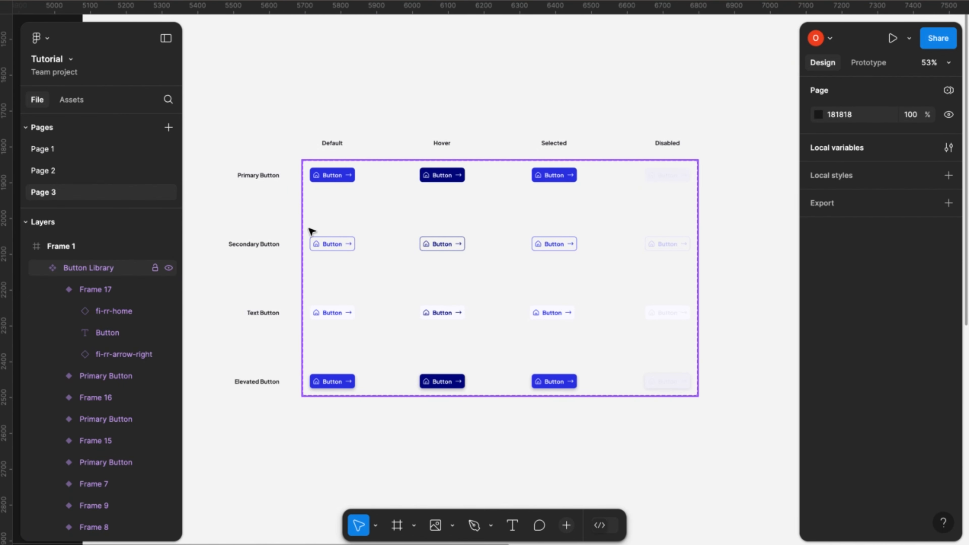
drag(309, 228, 698, 268)
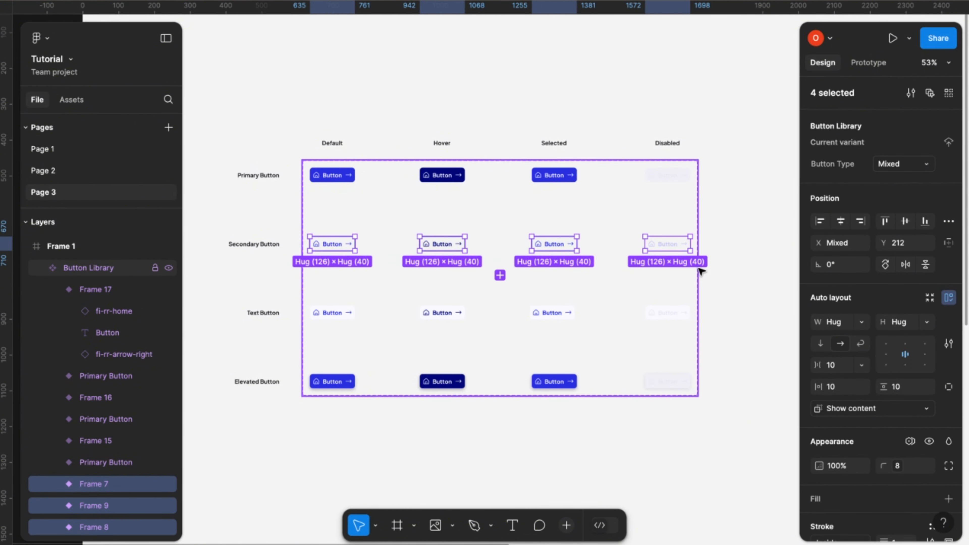
click(902, 169)
text(S)
text(econdary Butto)
text(n)
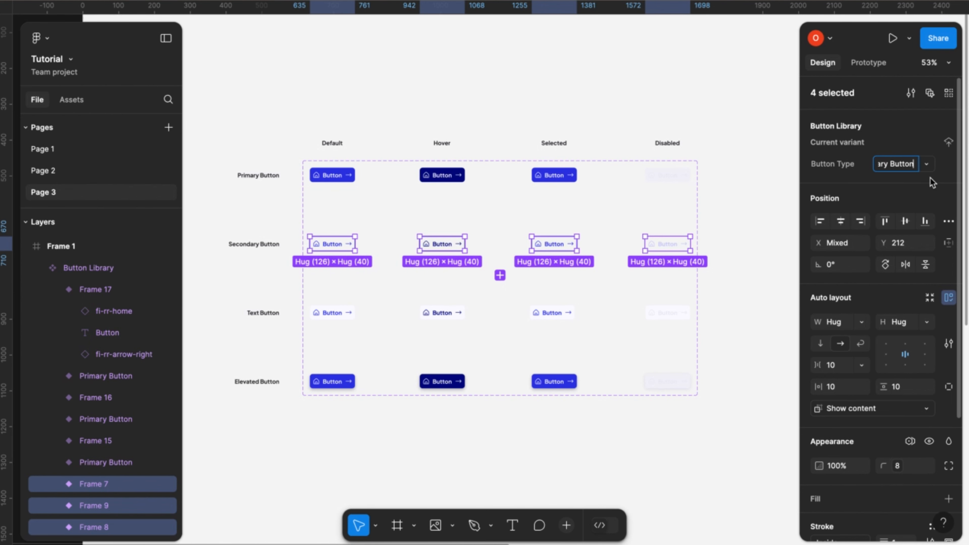
key(Return)
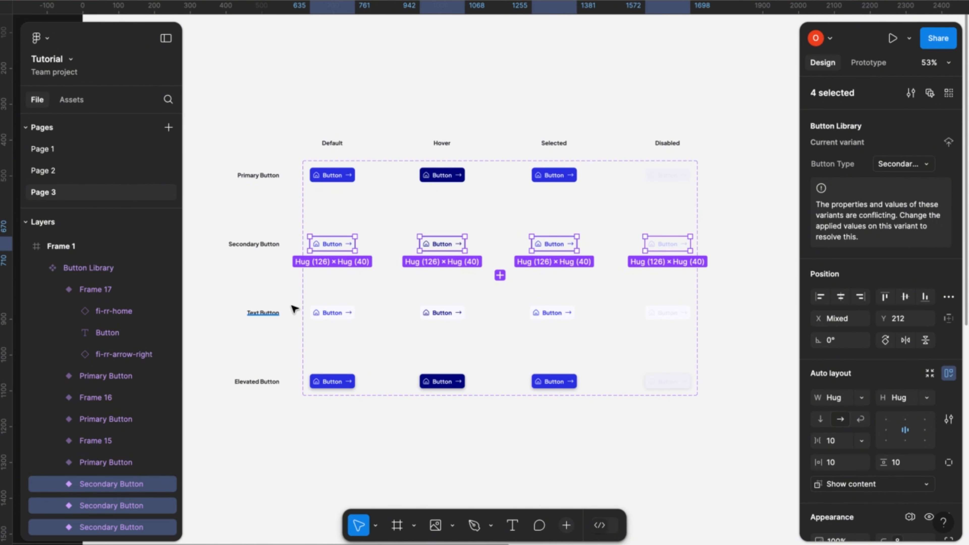
- Set the Button Type of the four variants in the Text Button row to Text Button
click(308, 294)
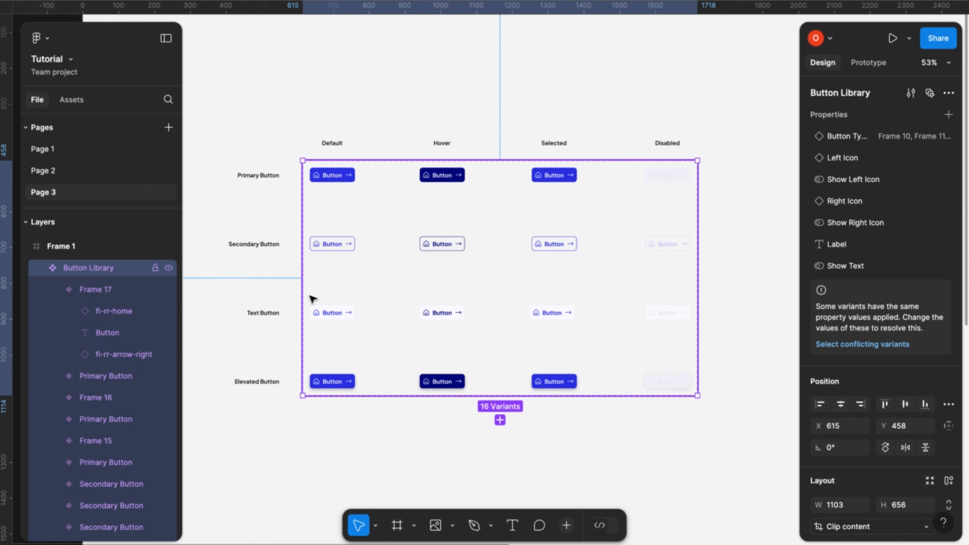
drag(310, 296, 697, 341)
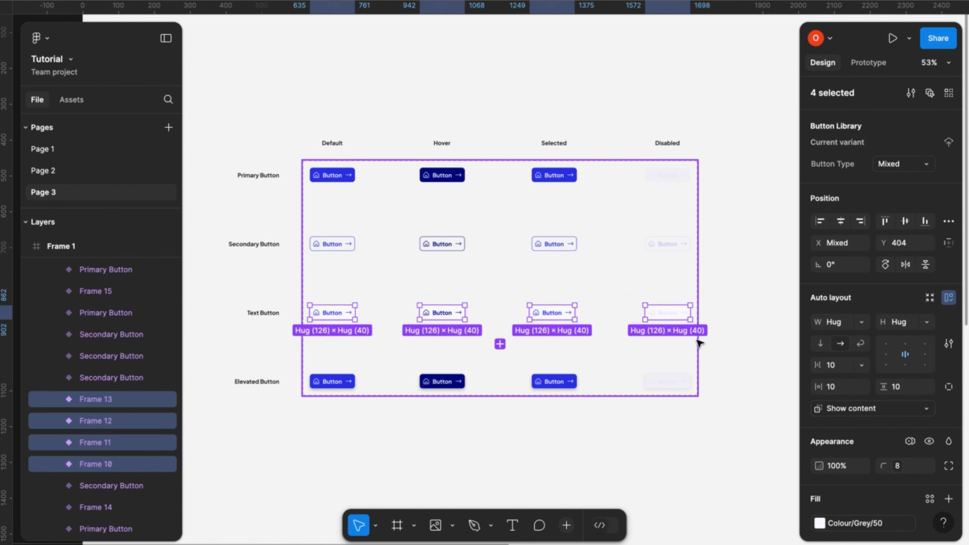
click(902, 170)
double_click(901, 169)
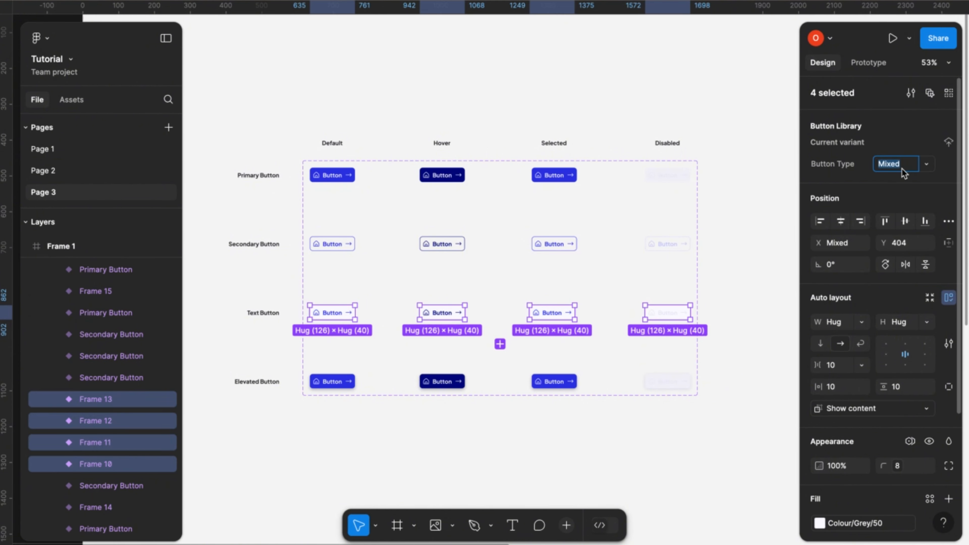
text(T)
text(ext Button)
key(Return)
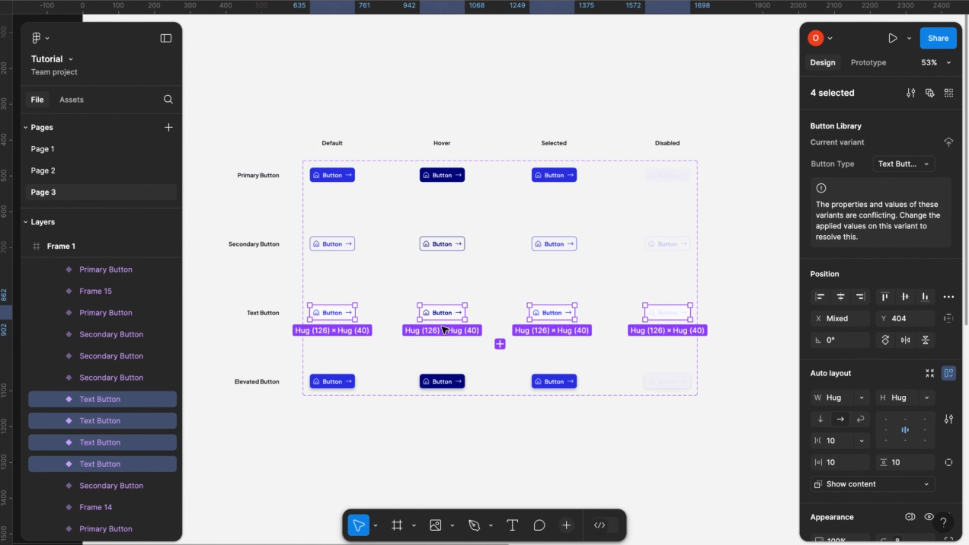
- Set the Button Type of the four variants in the Elevated Button row to Elevated Button
click(316, 341)
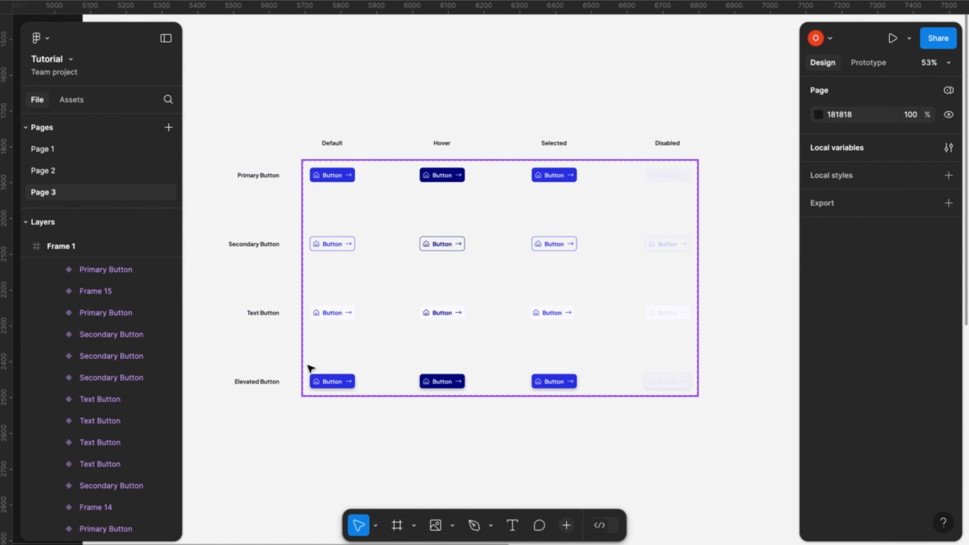
drag(309, 366, 700, 399)
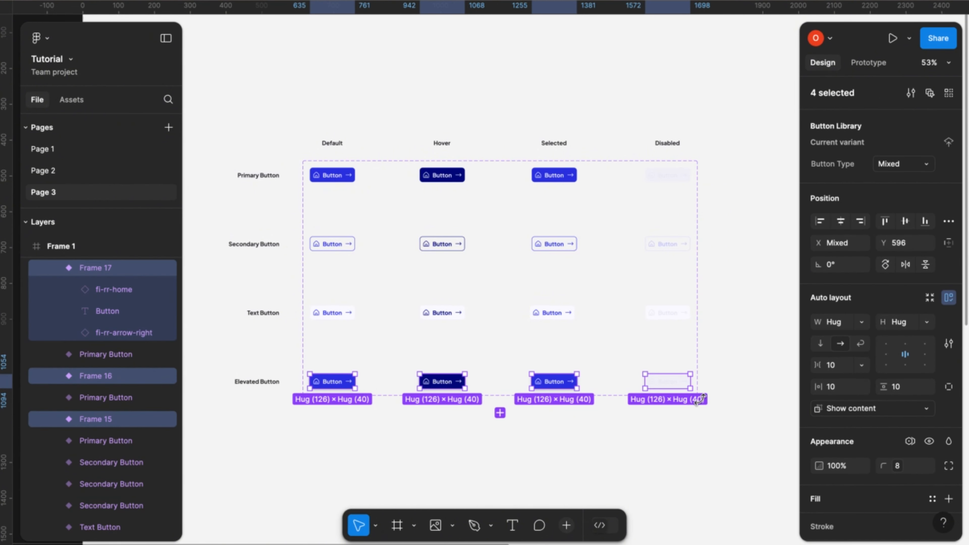
click(903, 167)
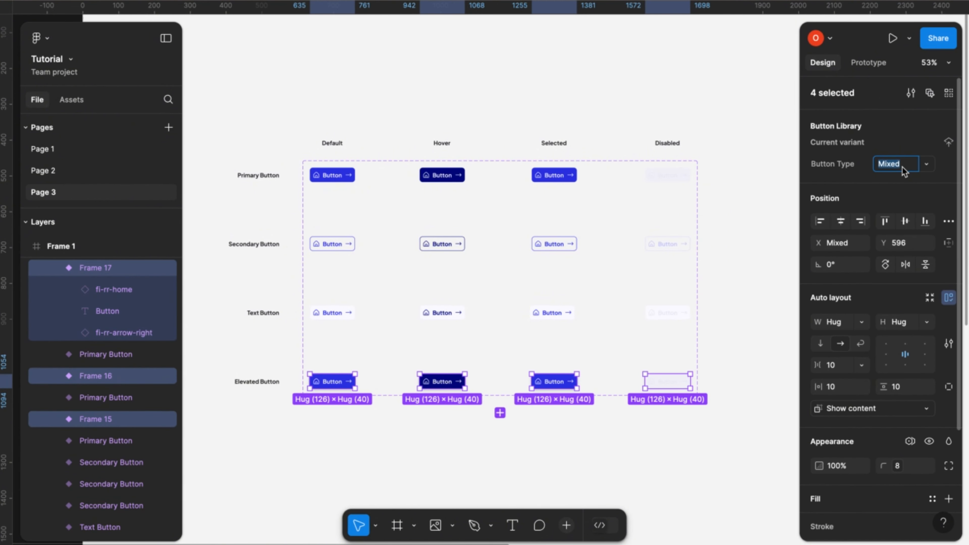
text(E)
text(Button)
click(726, 365)
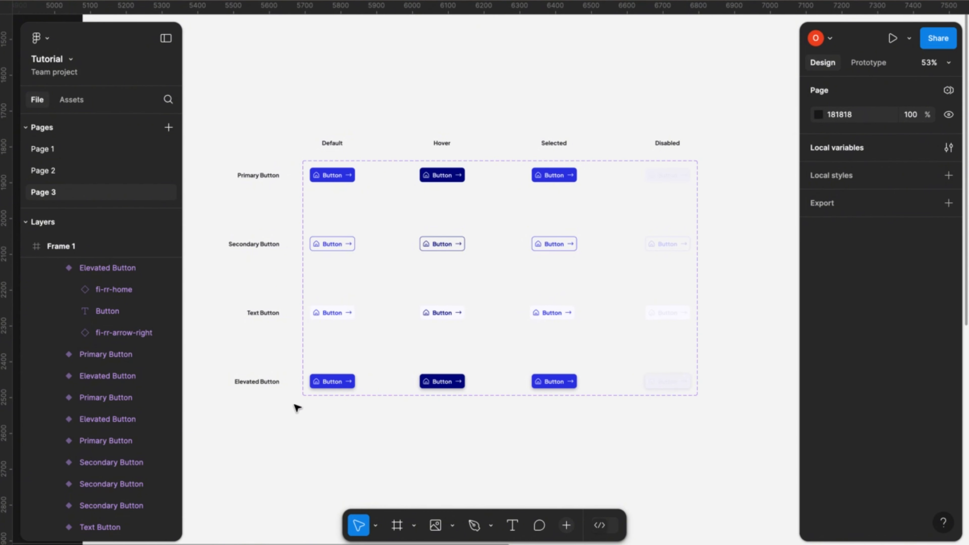
- Add a variant property named Button State with the value Default to the Button Library component set
click(329, 397)
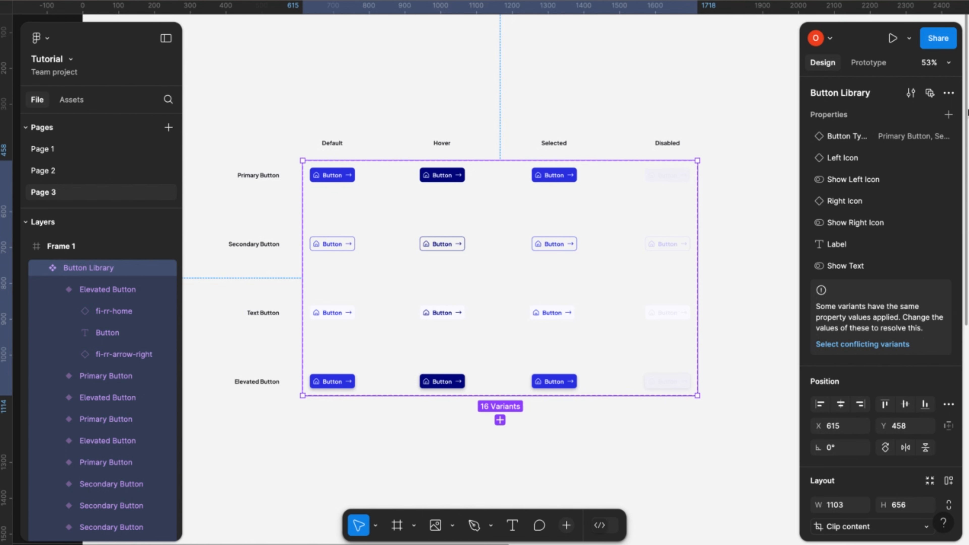
click(948, 115)
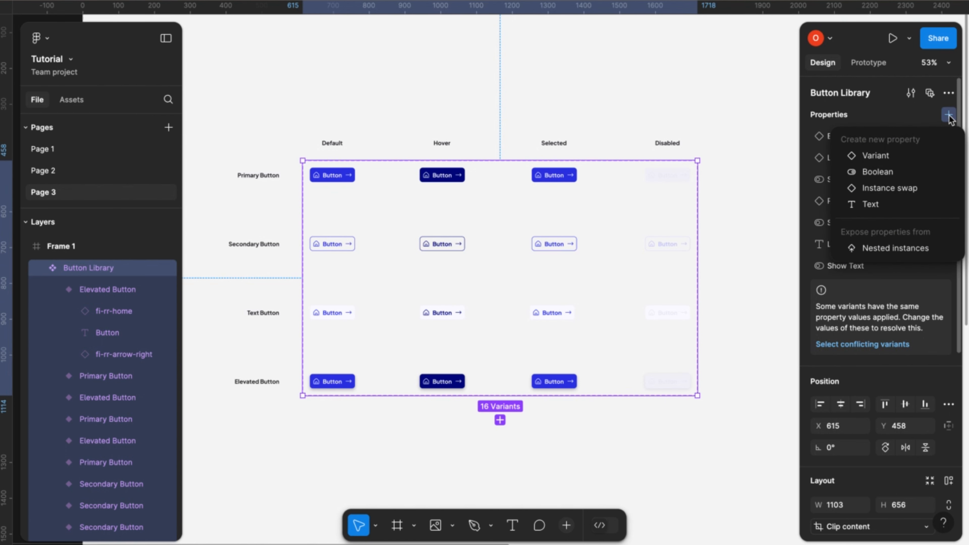
click(885, 159)
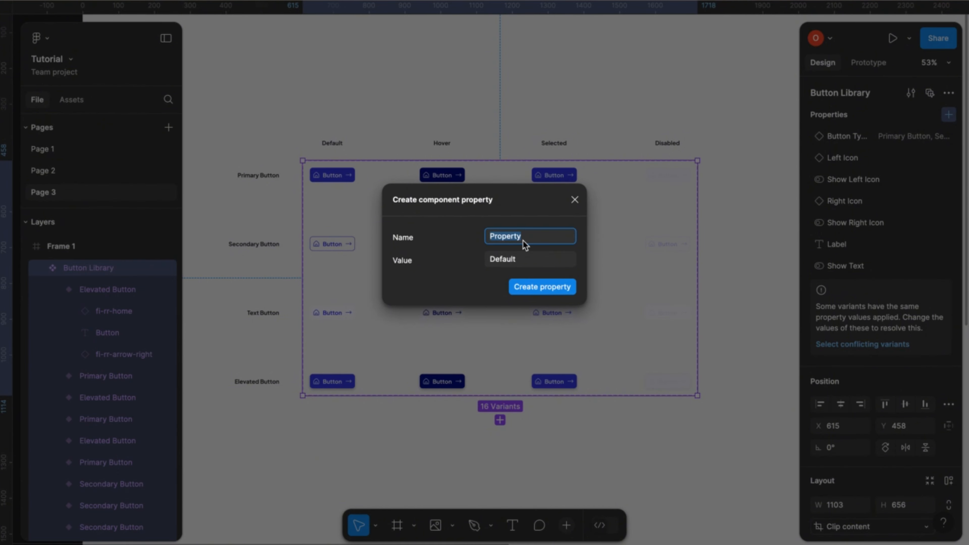
text(Button State)
click(541, 287)
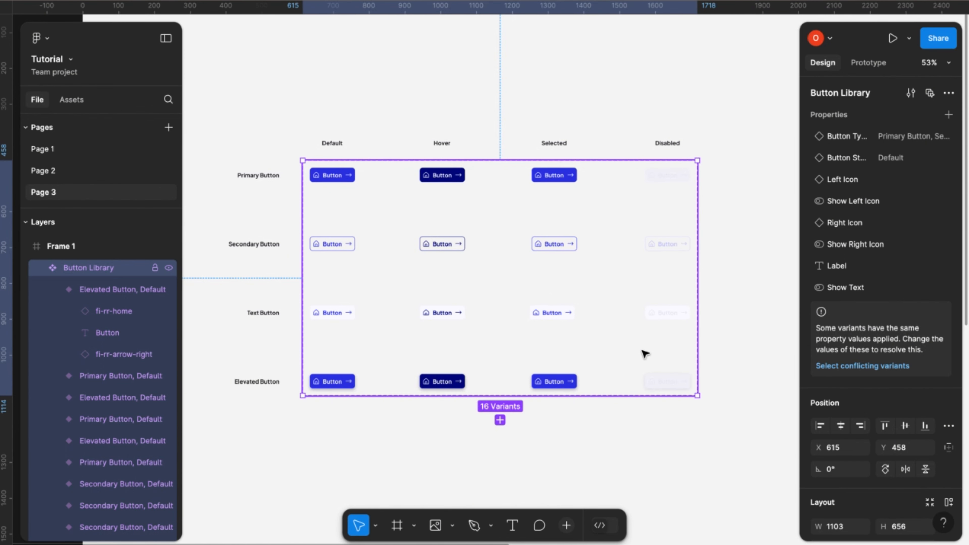
- Choose Default as the Button State of the four variants in the Default column
scroll(645, 354, down, 1)
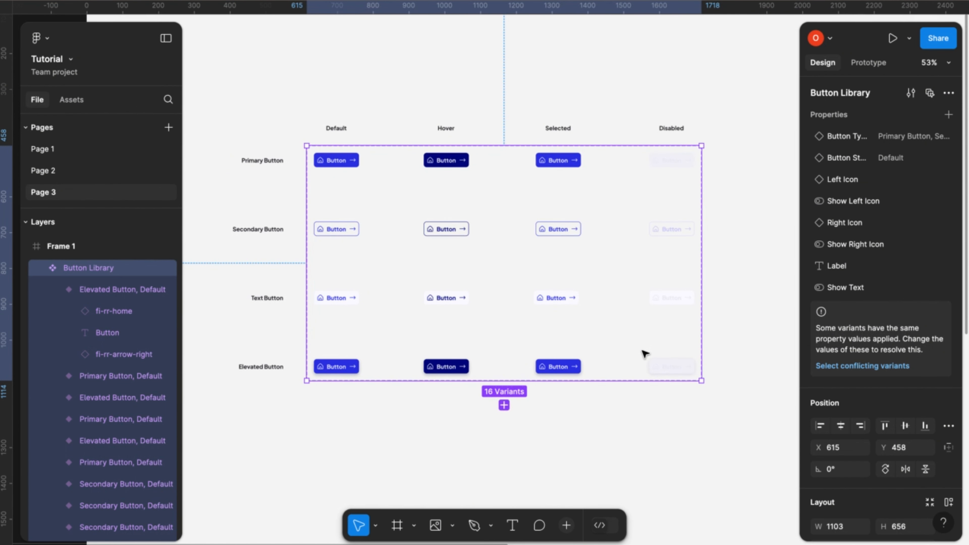
click(301, 139)
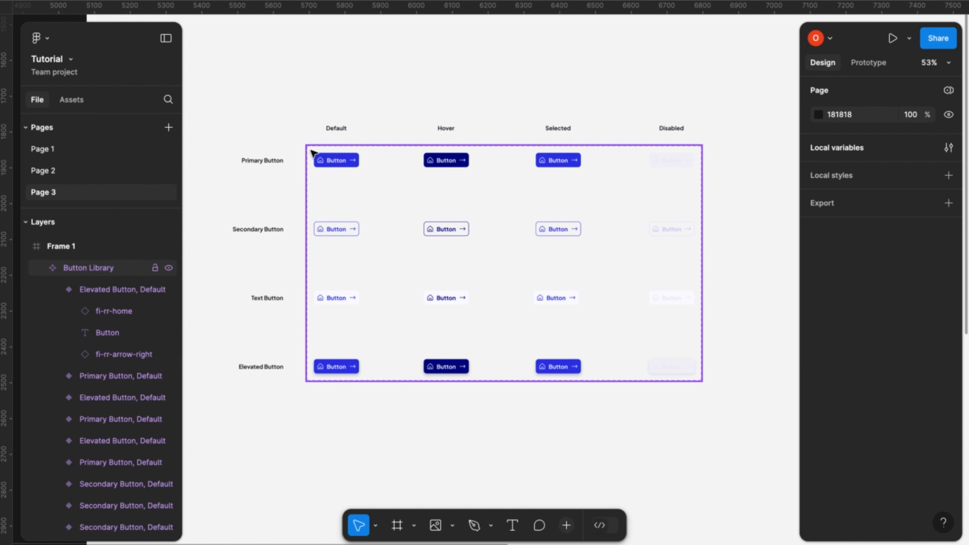
drag(311, 150, 382, 387)
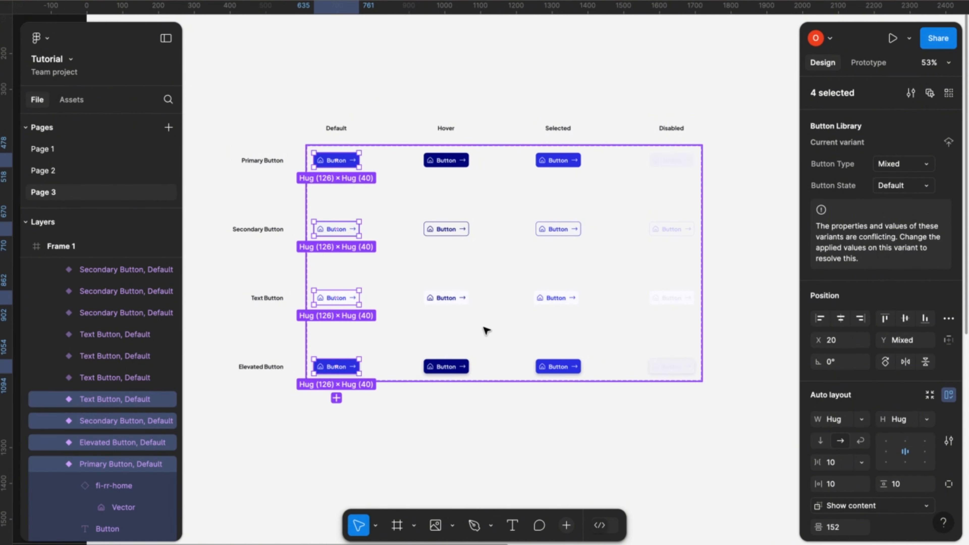
click(928, 185)
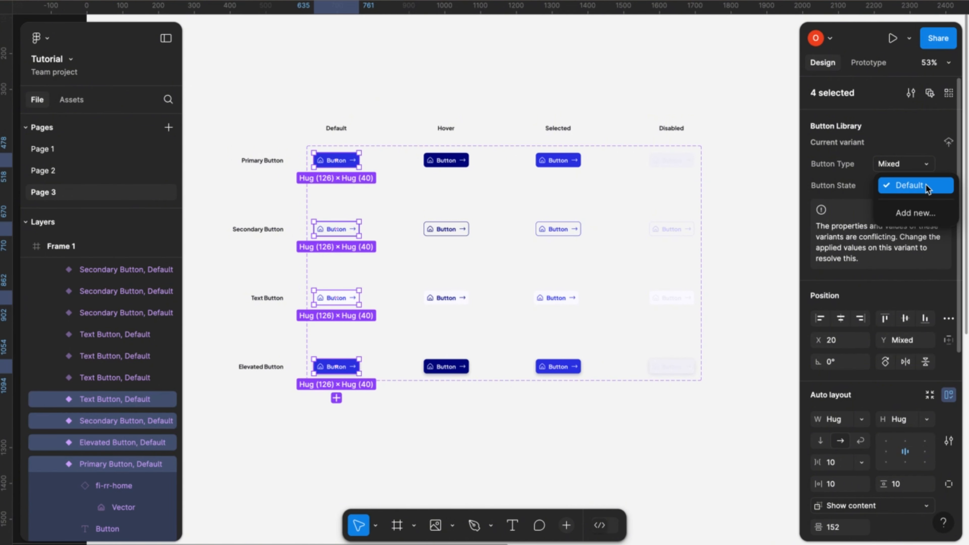
click(926, 185)
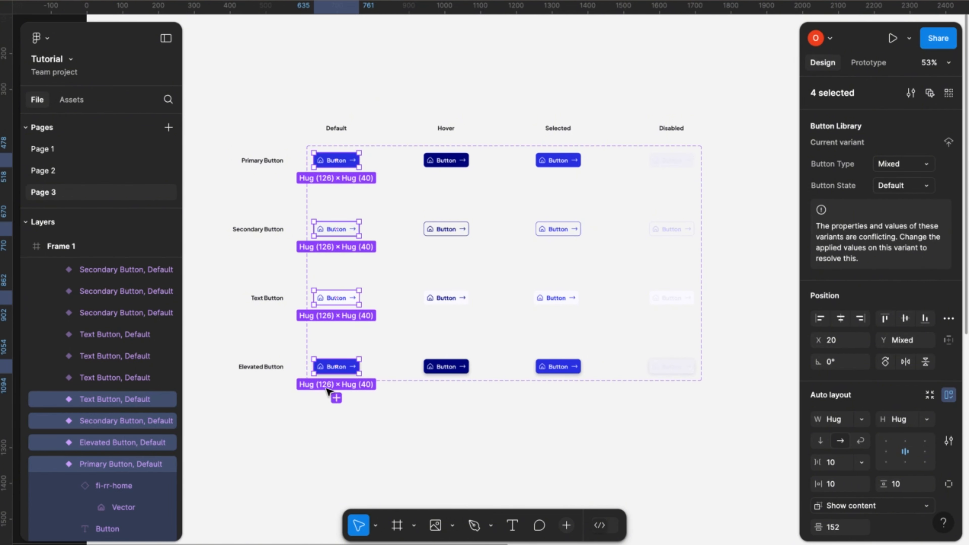
click(413, 152)
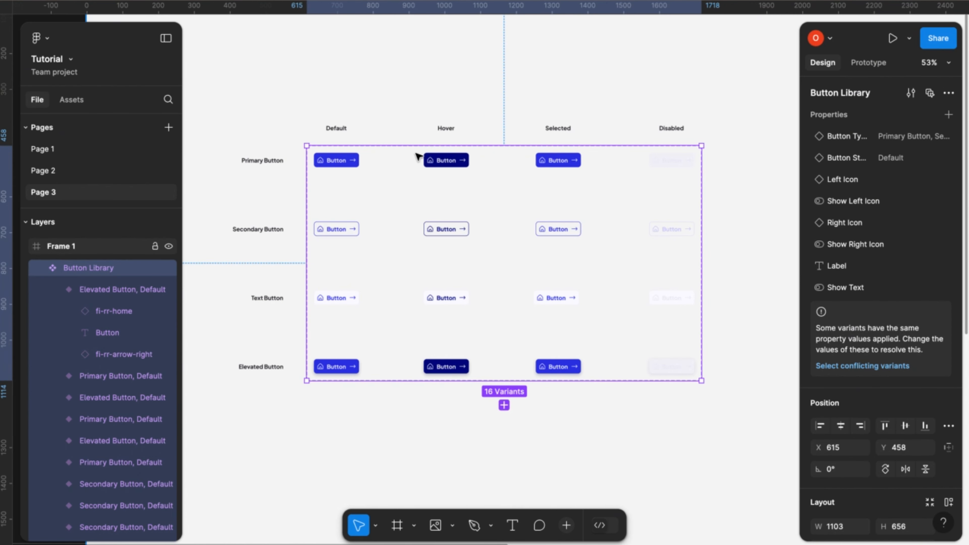
mouse_move(418, 153)
mouse_down()
mouse_move(465, 281)
mouse_move(487, 396)
mouse_move(486, 381)
mouse_up()
click(467, 127)
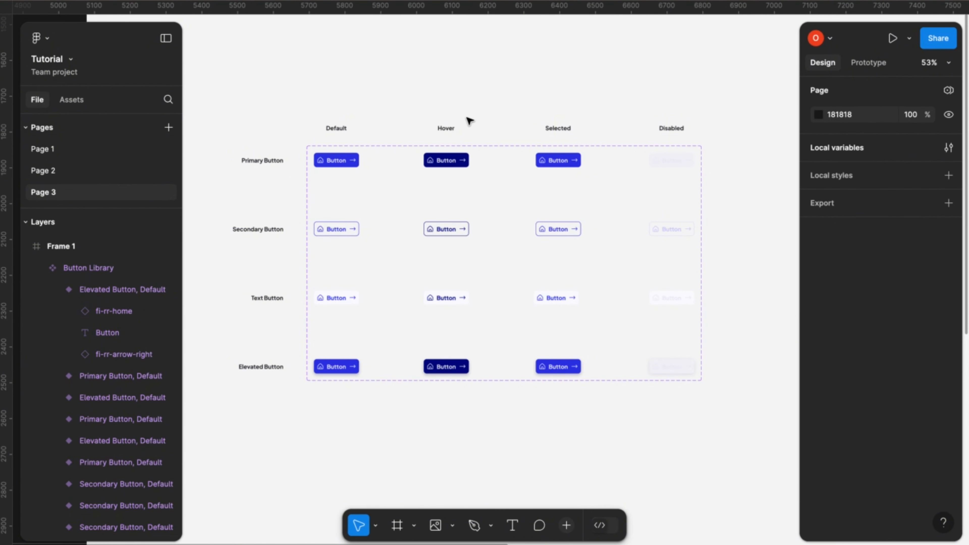
- Set the Button State of the four variants in the Hover column to Hover
scroll(439, 212, up, 5)
scroll(439, 213, right, 3)
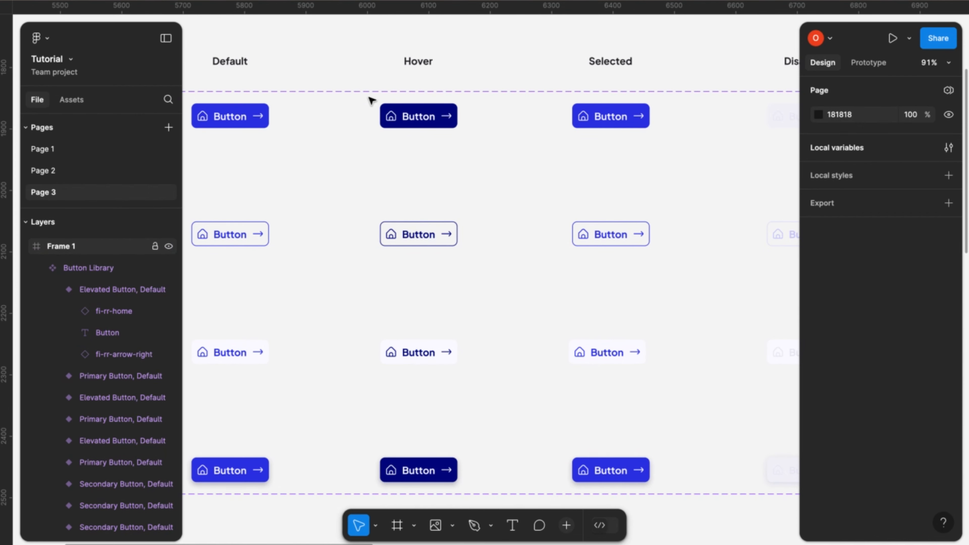
drag(368, 97, 495, 494)
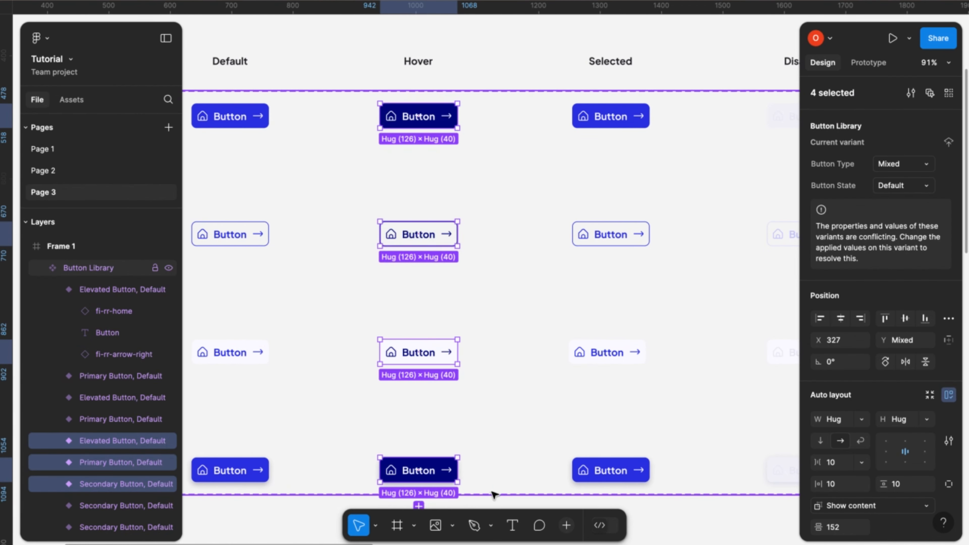
click(923, 185)
click(923, 186)
click(911, 188)
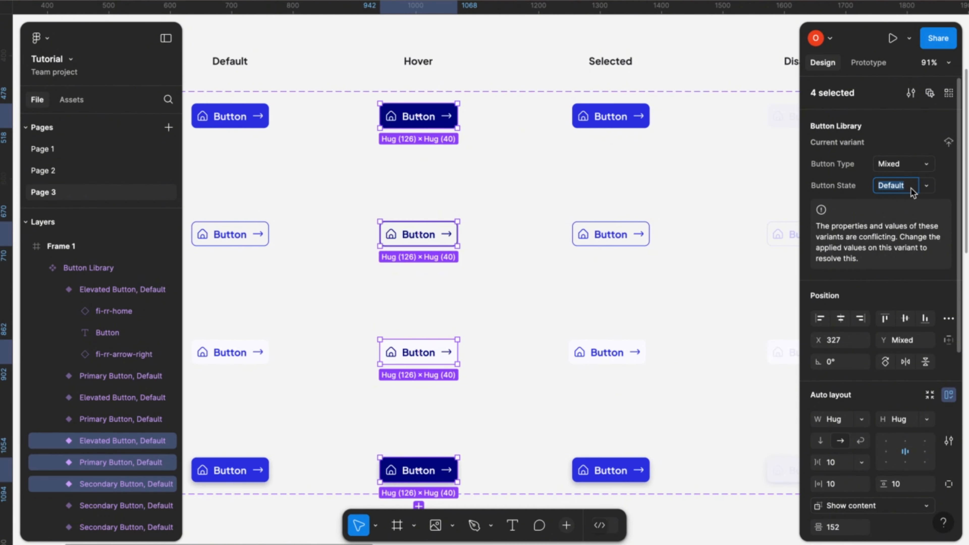
text(Hover)
click(929, 190)
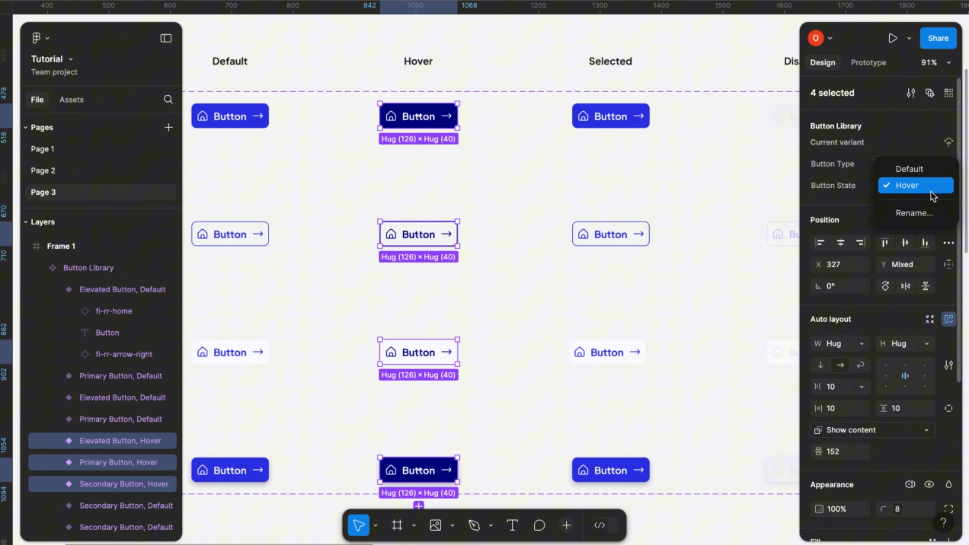
click(916, 186)
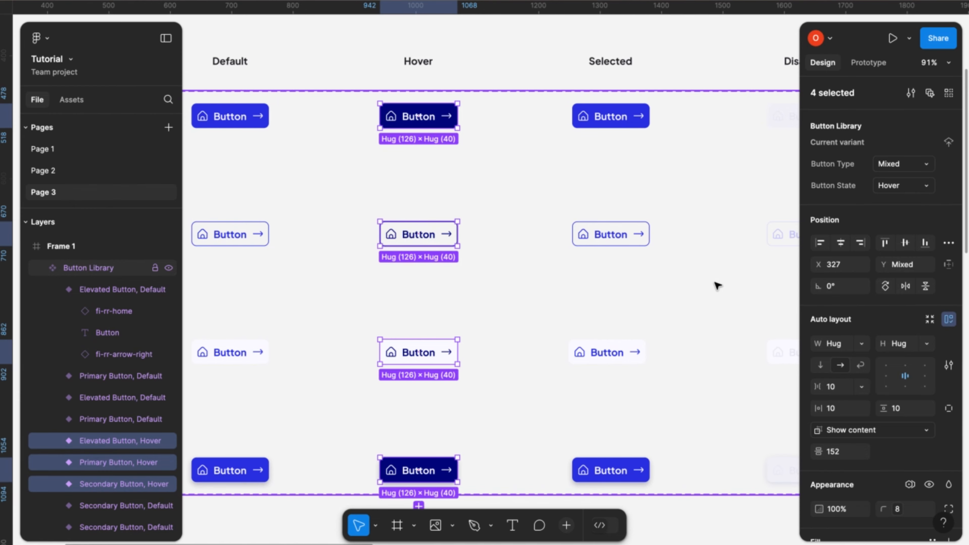
- Set the Button State of the four variants in the Selected column to Selected
scroll(716, 285, down, 3)
scroll(716, 284, right, 2)
click(564, 147)
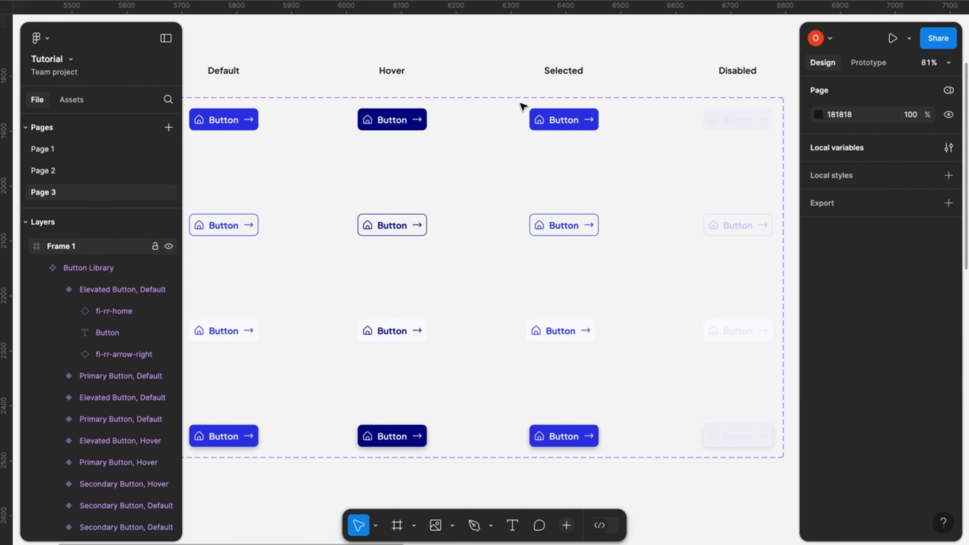
drag(521, 103, 614, 456)
click(903, 186)
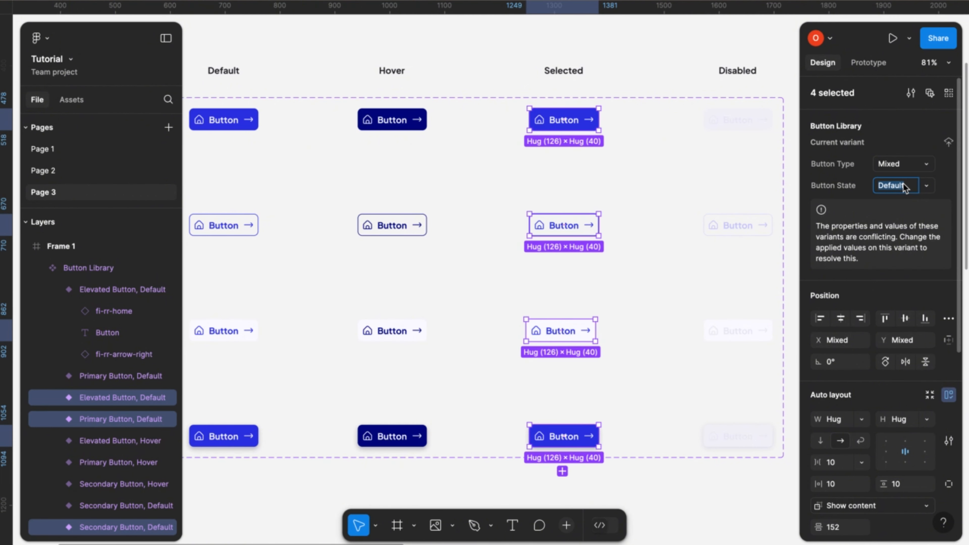
text(Selected)
key(Return)
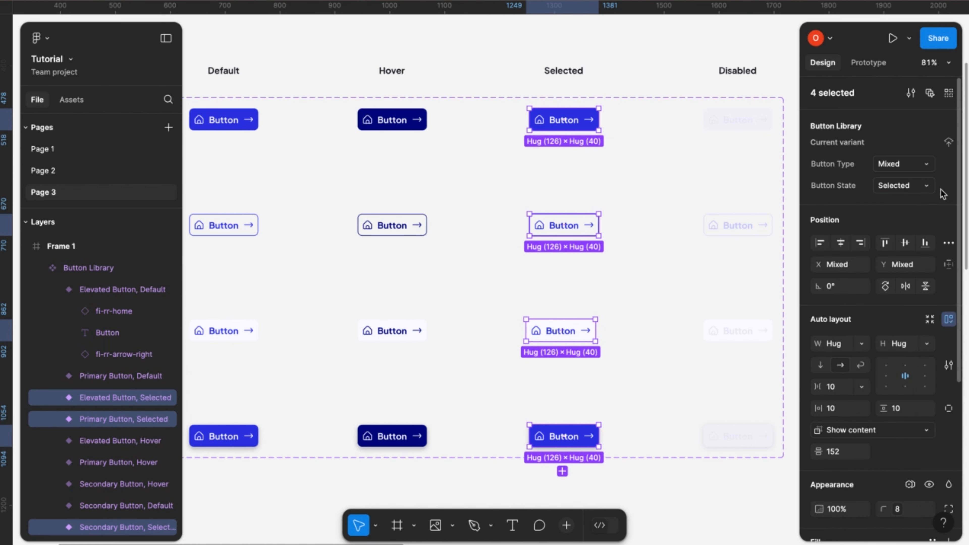
click(927, 186)
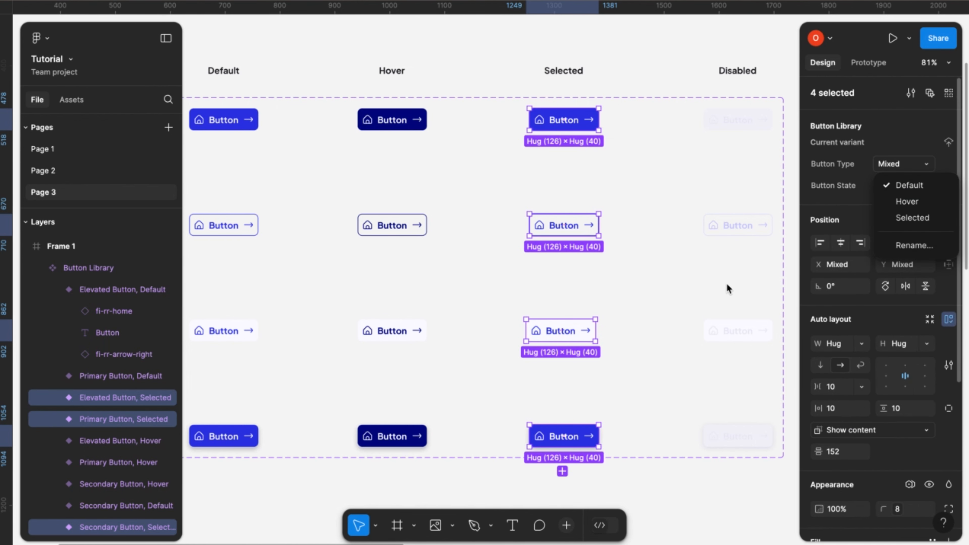
click(686, 78)
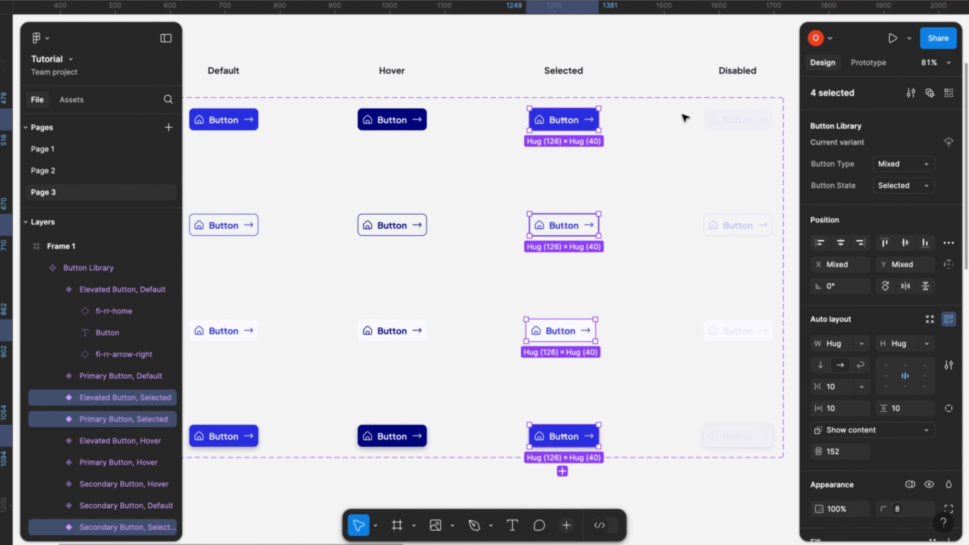
- Set the Button State of the four variants in the Disabled column to Disabled
click(683, 74)
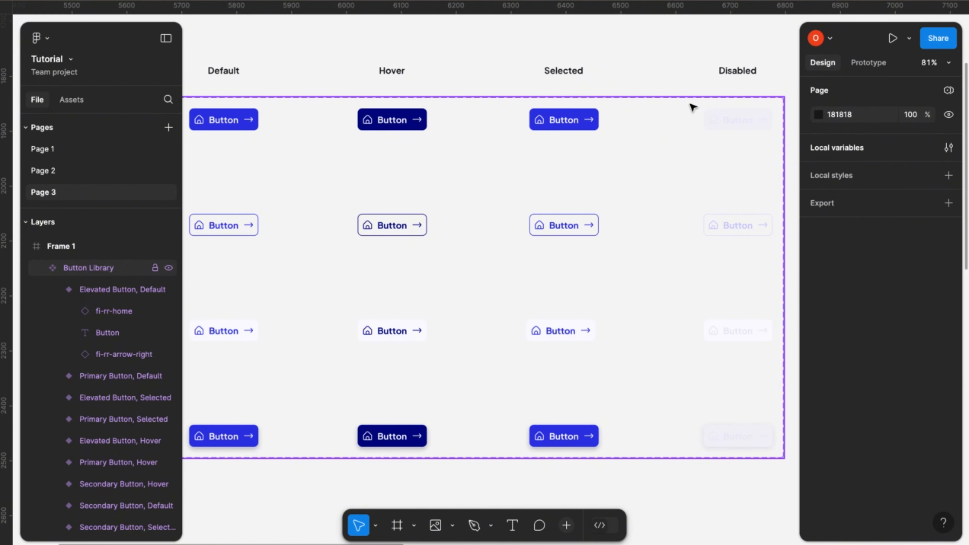
drag(689, 105, 780, 457)
click(906, 186)
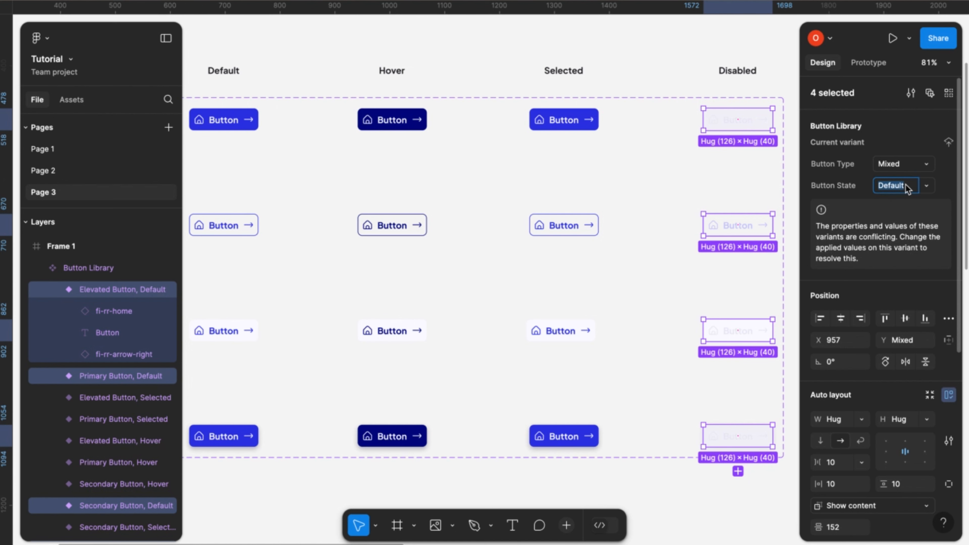
text(Disabled)
key(Return)
click(933, 184)
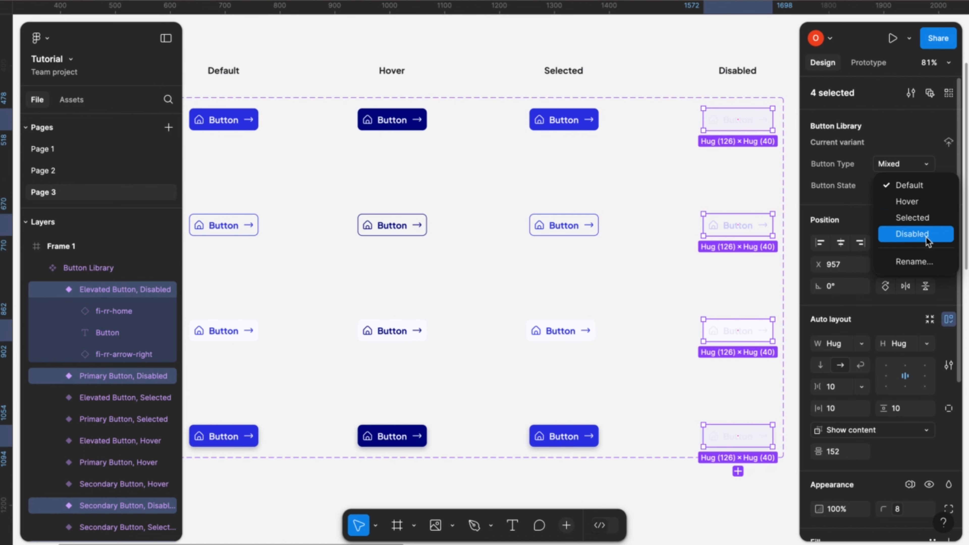
click(929, 164)
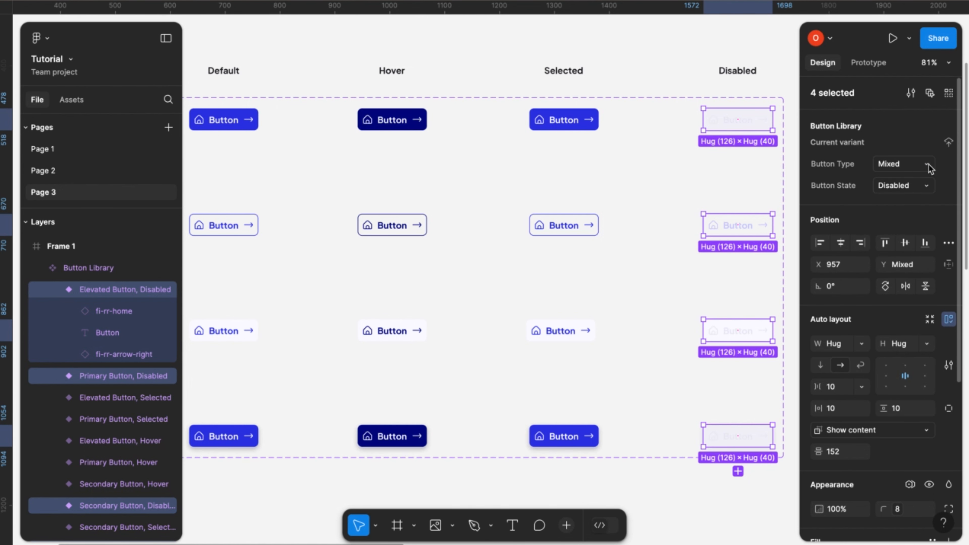
click(928, 164)
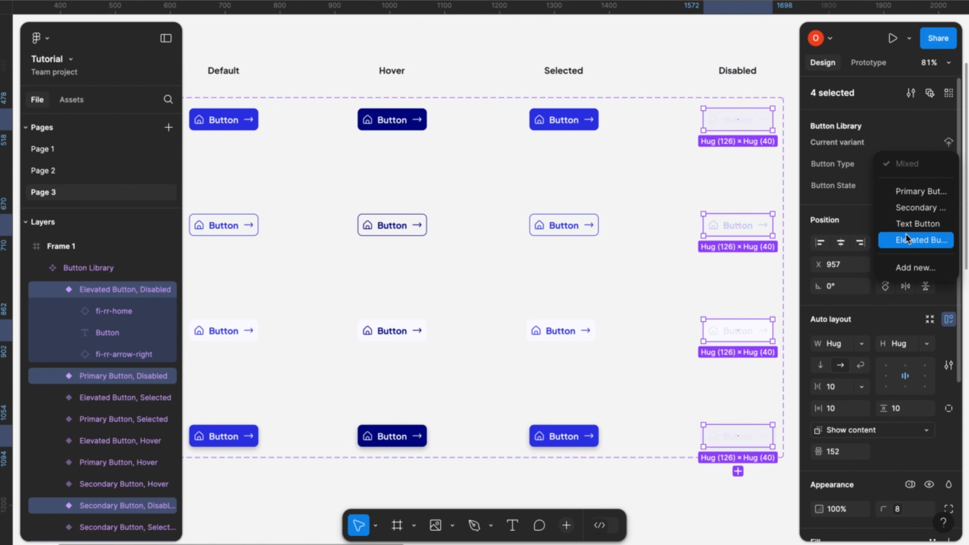
click(899, 129)
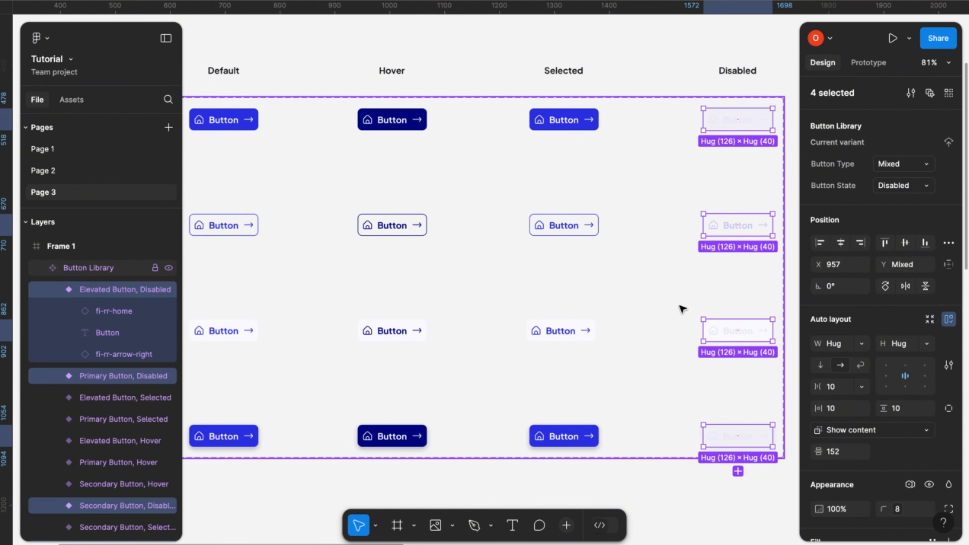
scroll(682, 309, down, 5)
click(525, 468)
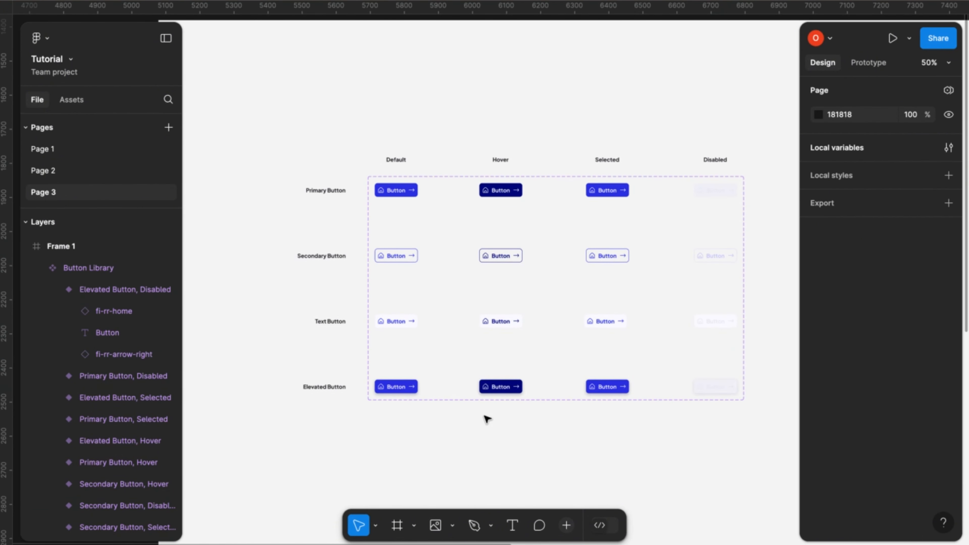
- Place an instance of the default Primary Button variant in the empty area above the Button Library component set
scroll(488, 418, up, 3)
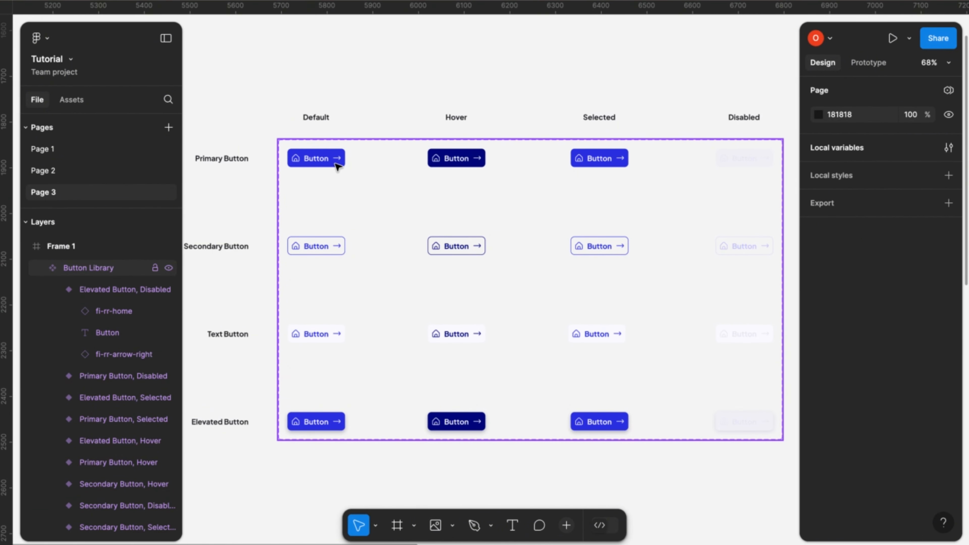
click(337, 165)
scroll(352, 164, right, 2)
scroll(353, 164, up, 1)
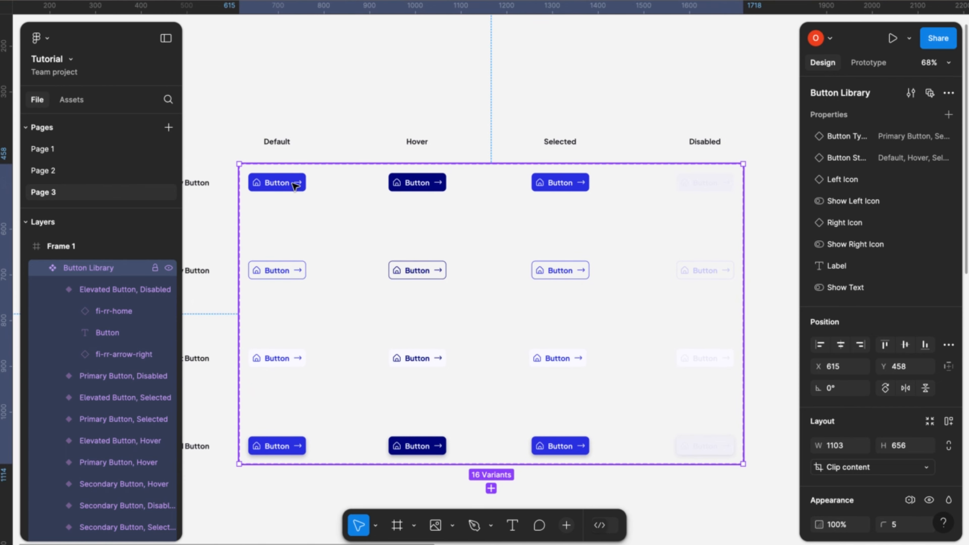
click(295, 186)
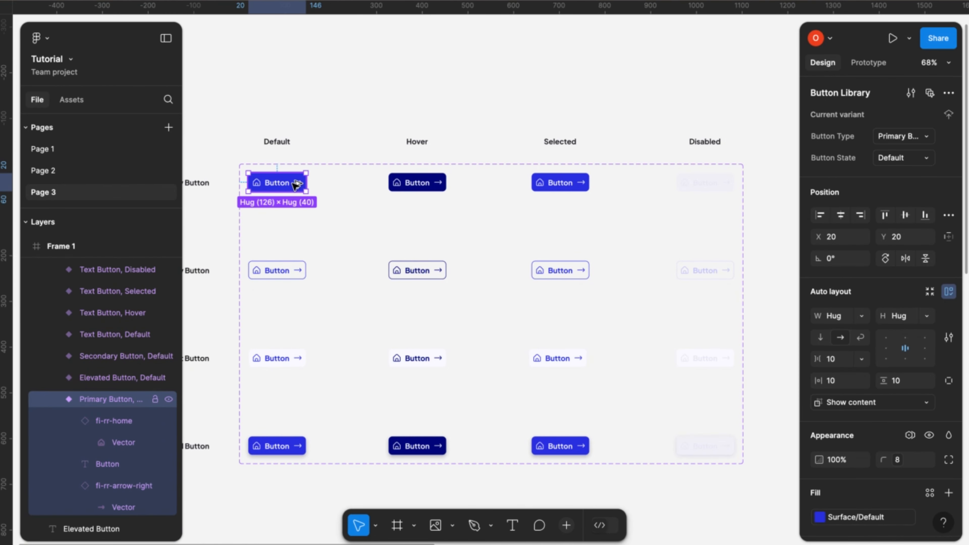
drag(298, 182, 406, 71)
scroll(407, 73, up, 5)
scroll(410, 74, up, 2)
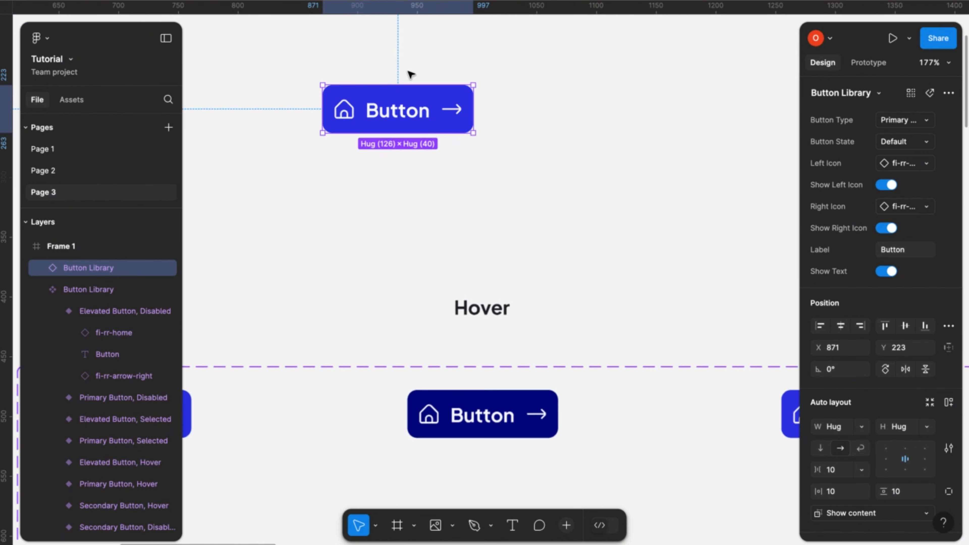
- Try the Secondary Button and Elevated Button types on the placed instance
click(930, 120)
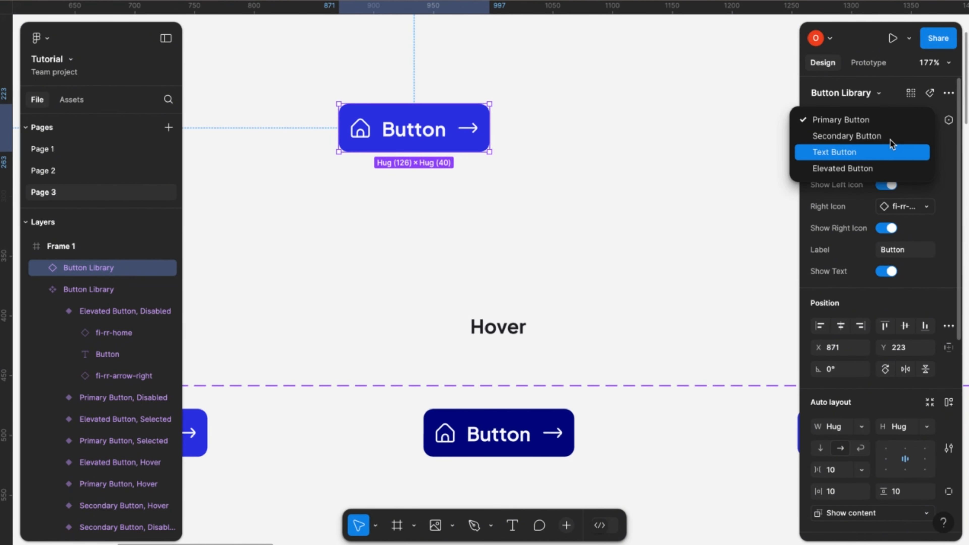
click(891, 136)
click(928, 128)
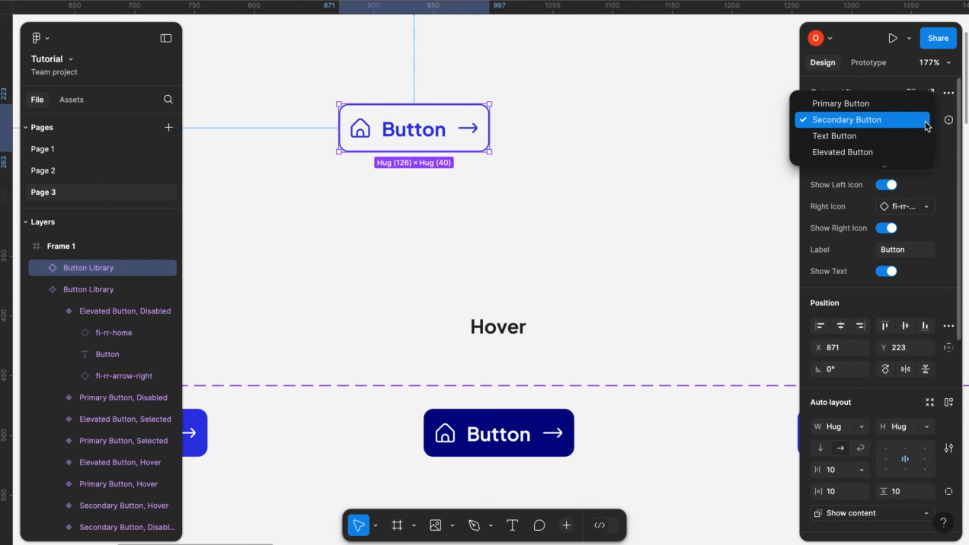
click(873, 152)
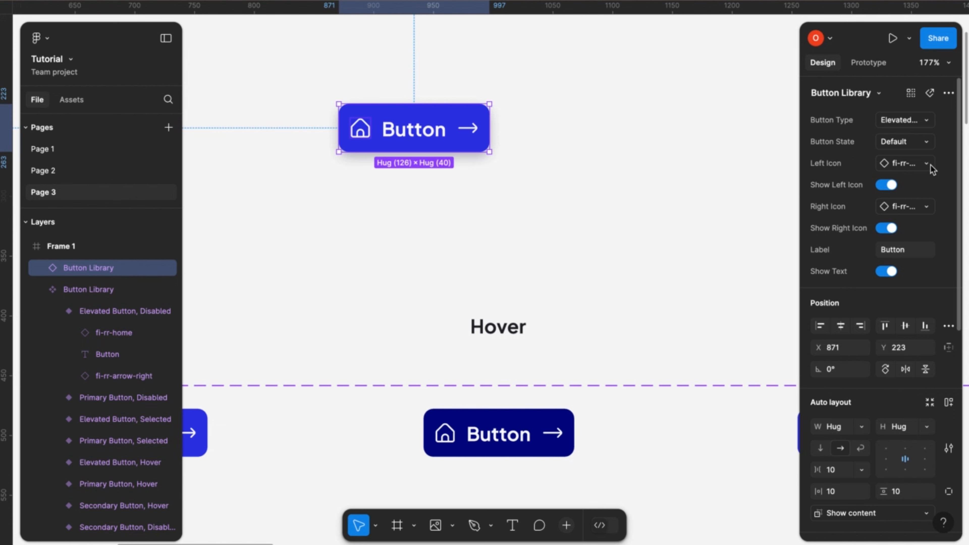
- Try the Hover and Disabled states on the instance, and return it to the Default state and Primary Button type
click(927, 143)
click(874, 162)
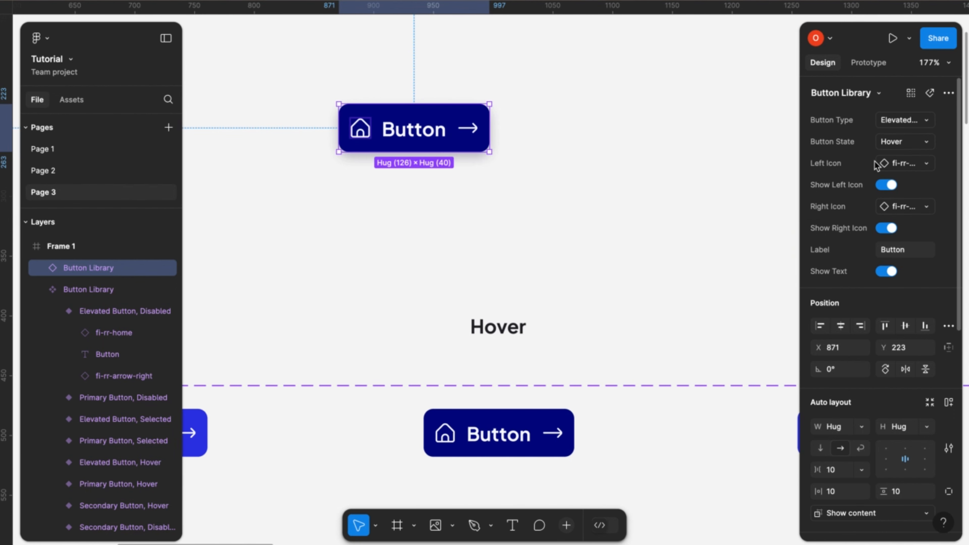
click(928, 144)
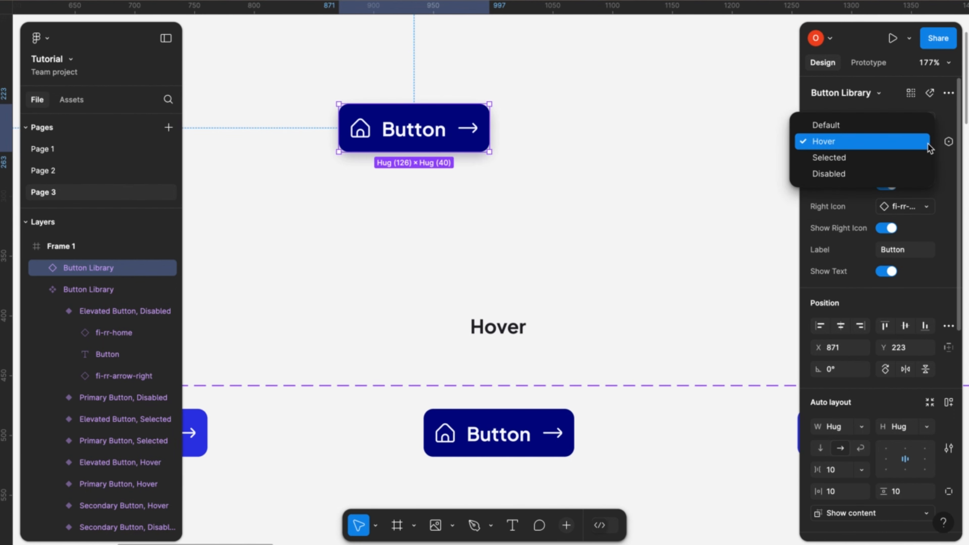
click(866, 175)
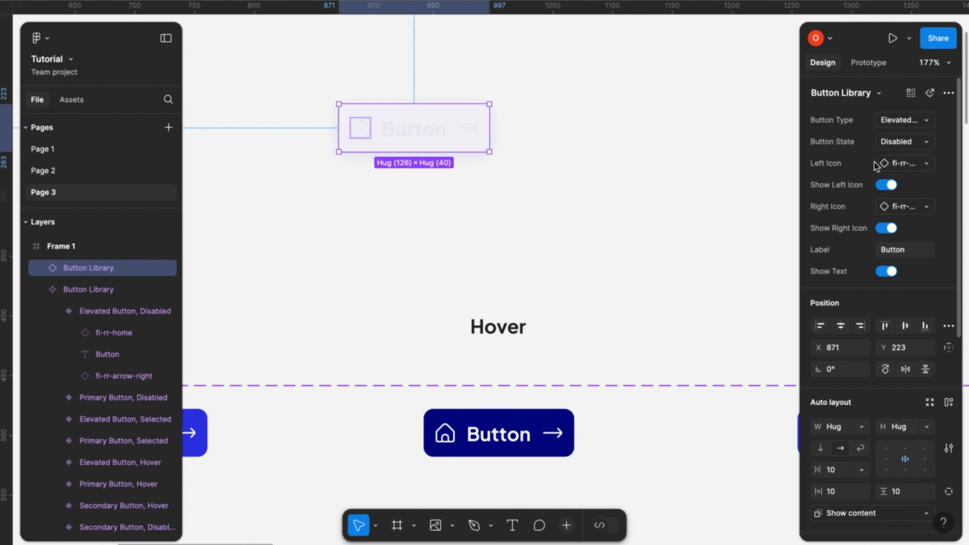
click(924, 144)
click(893, 98)
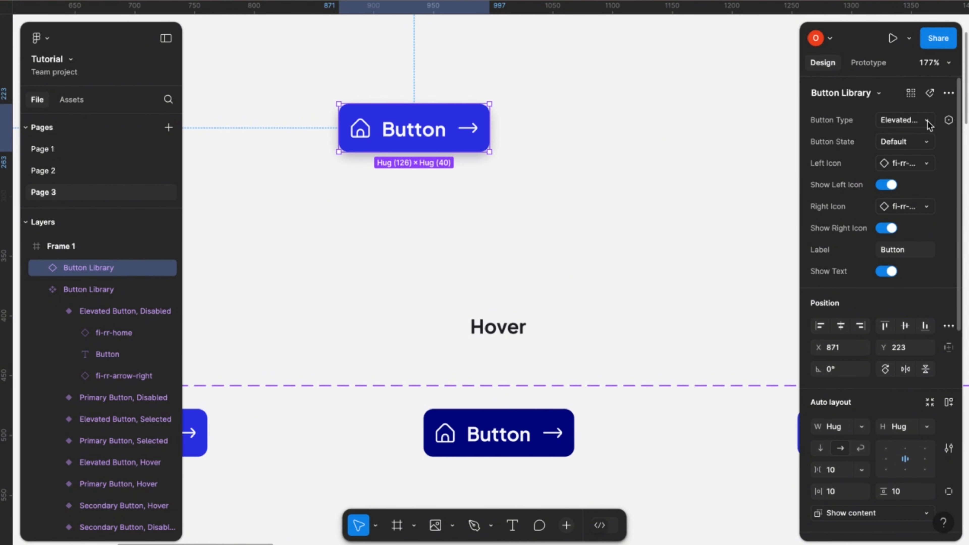
click(929, 122)
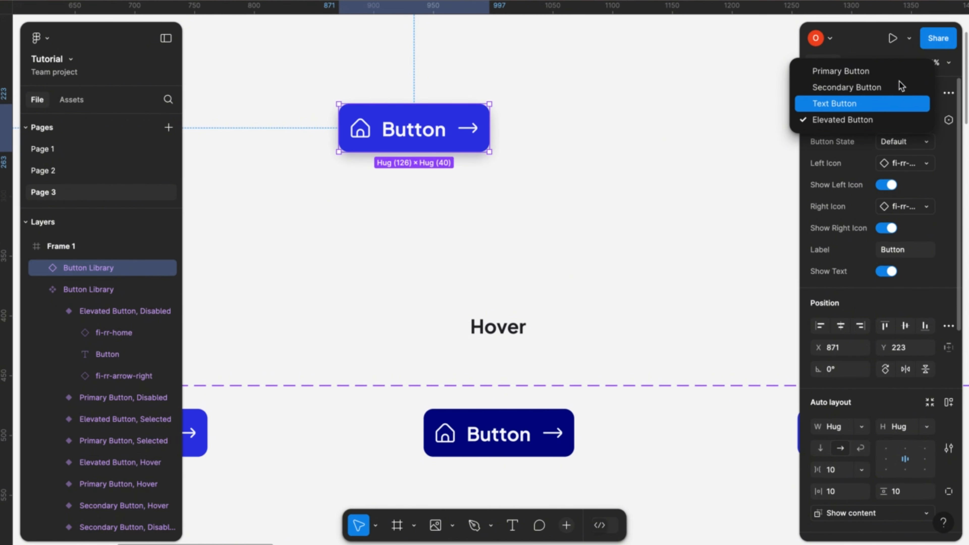
click(892, 71)
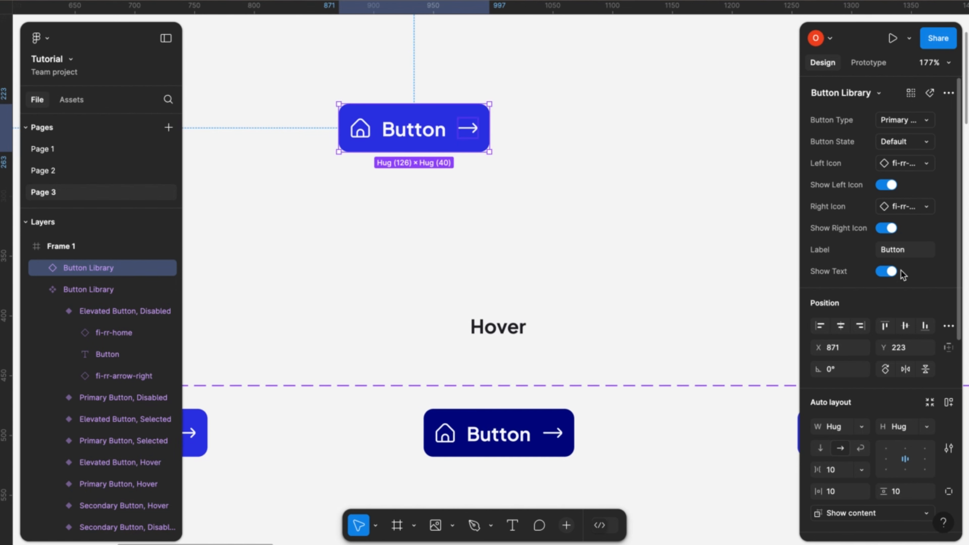
- Set the instance's label to Notification
click(895, 251)
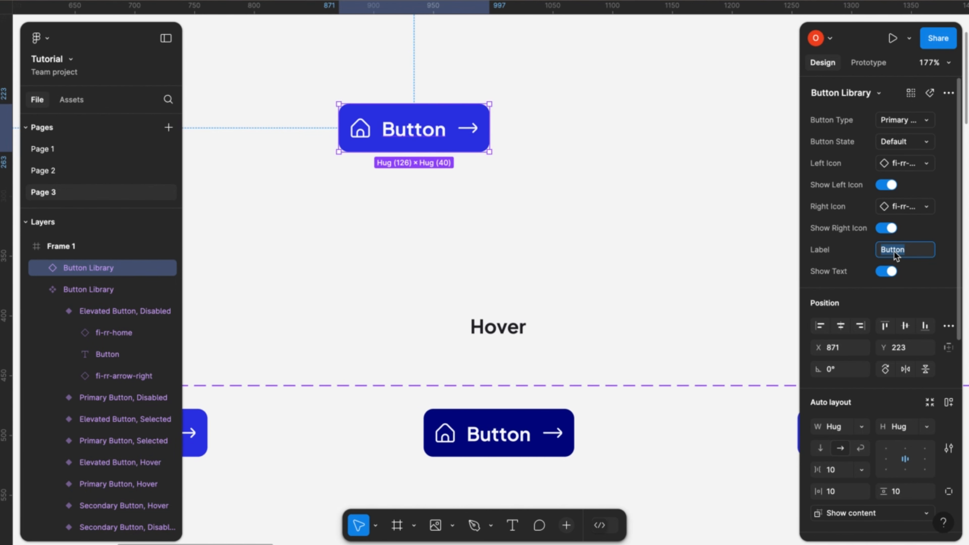
text(Notification)
key(Return)
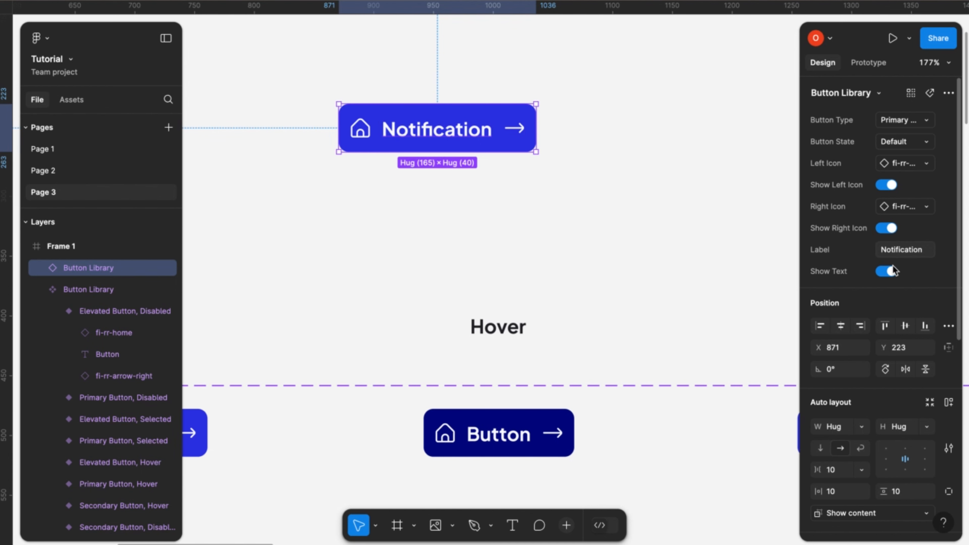
- Hide the instance's left icon and swap its right icon for fi-rr-bell-ring
click(888, 186)
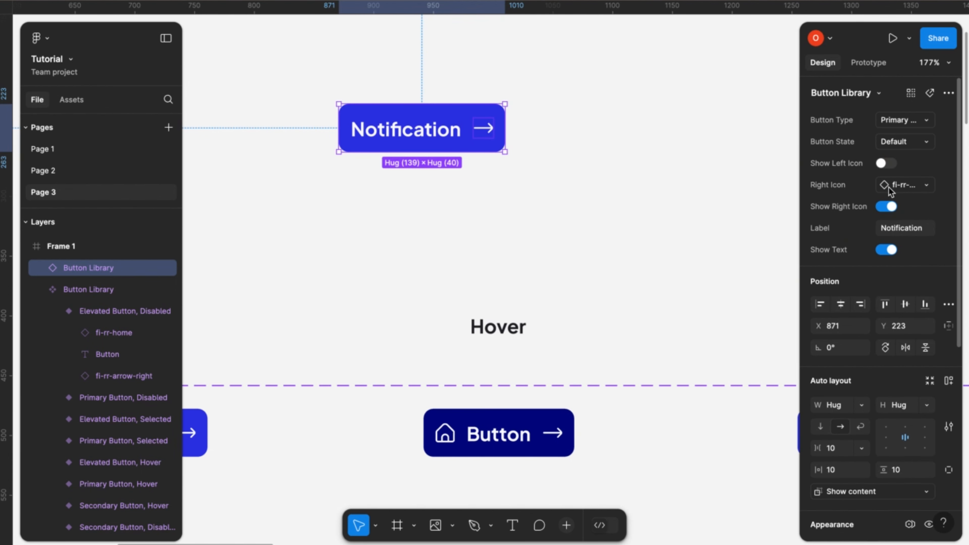
click(928, 184)
scroll(878, 386, down, 5)
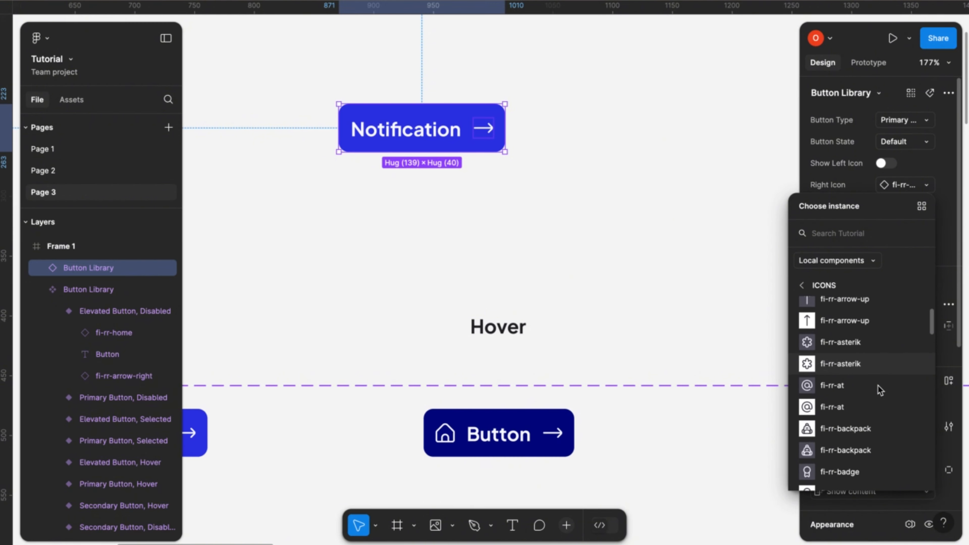
scroll(878, 385, down, 8)
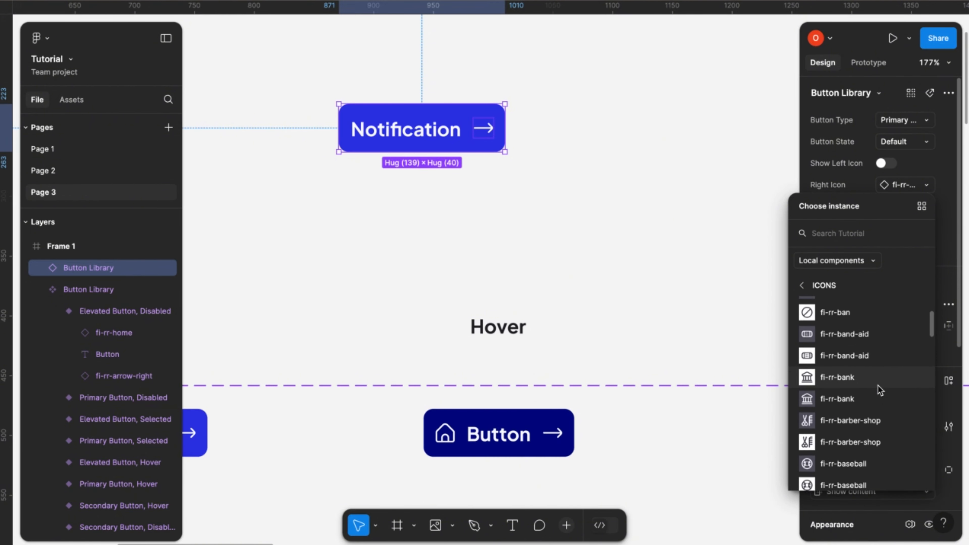
scroll(878, 385, down, 8)
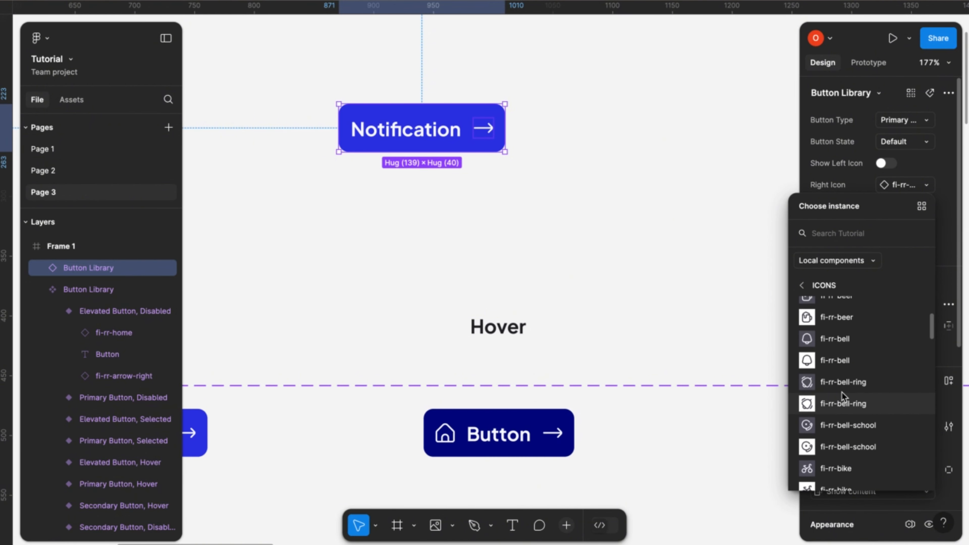
click(844, 382)
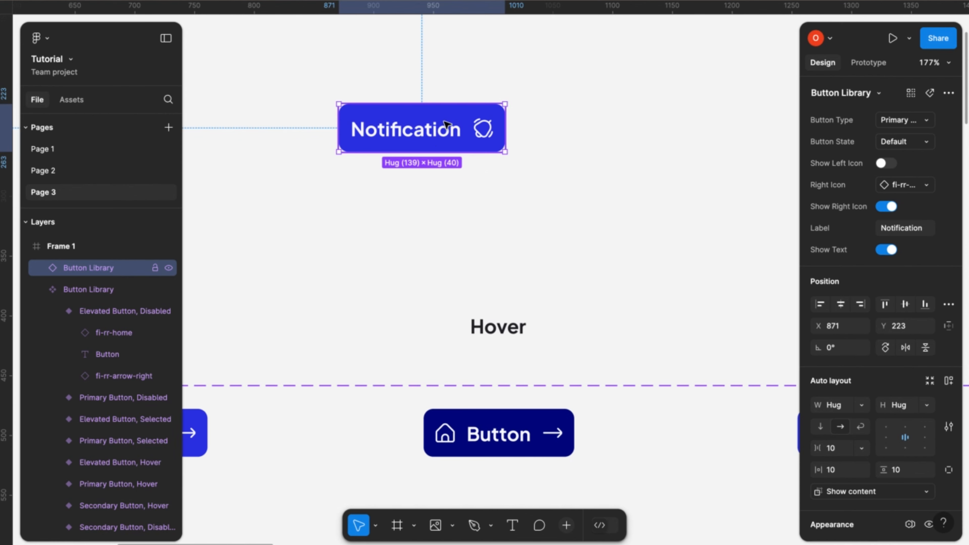
click(450, 193)
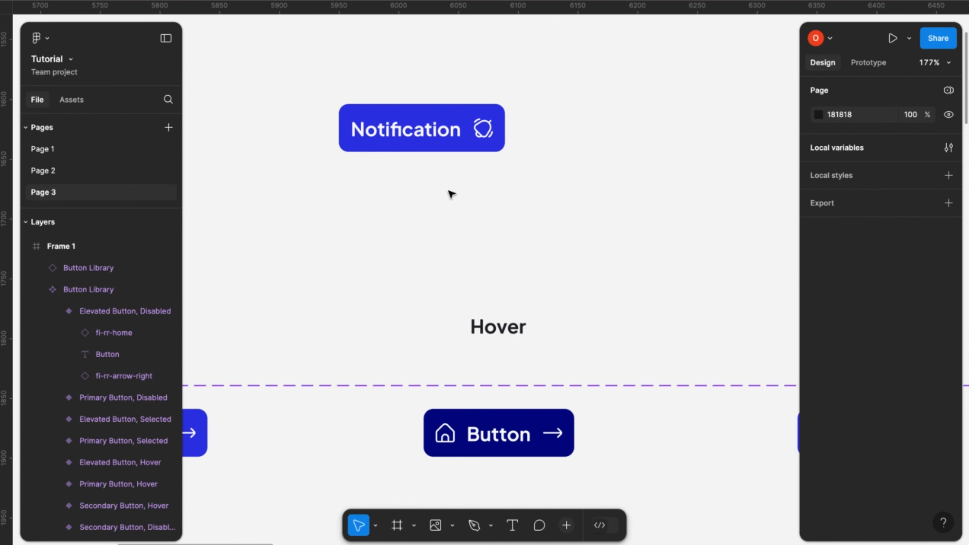
scroll(450, 193, down, 5)
scroll(449, 193, down, 3)
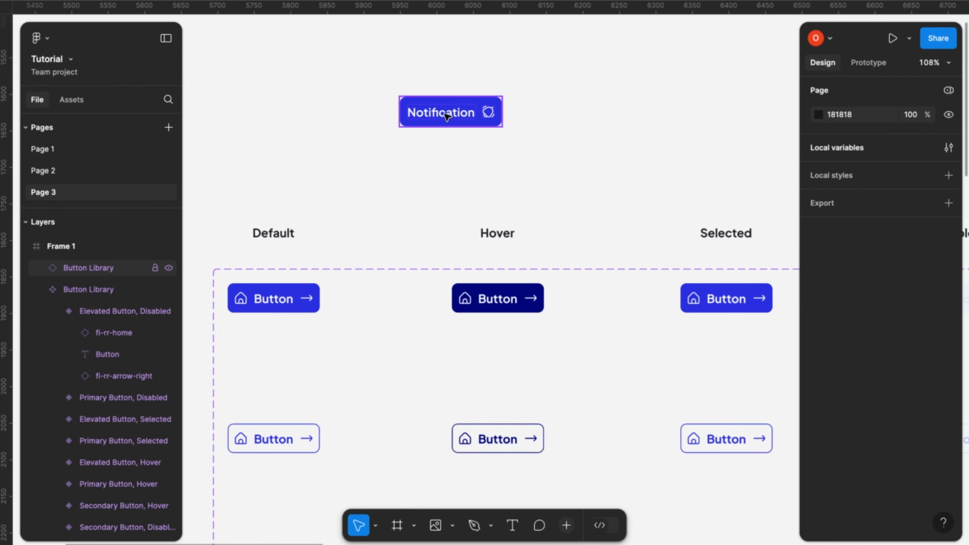
scroll(462, 126, down, 2)
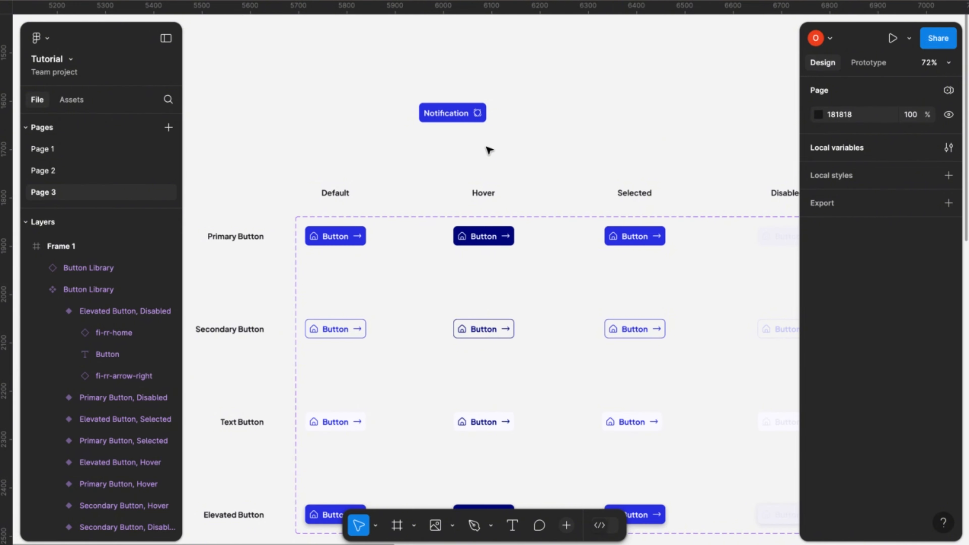
- Link the Primary Button's Default variant to its Hover variant with a While hovering, Change to prototype interaction
scroll(488, 147, down, 1)
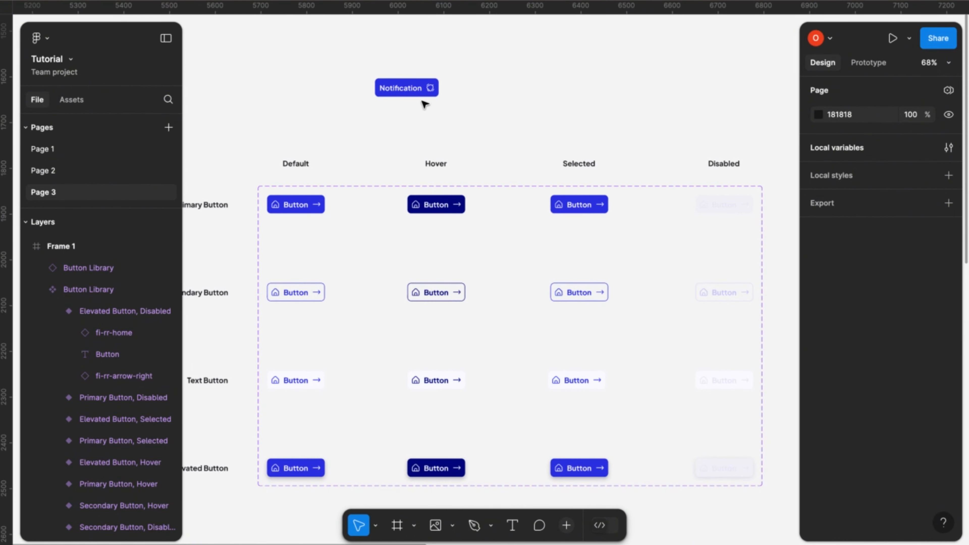
scroll(417, 123, down, 2)
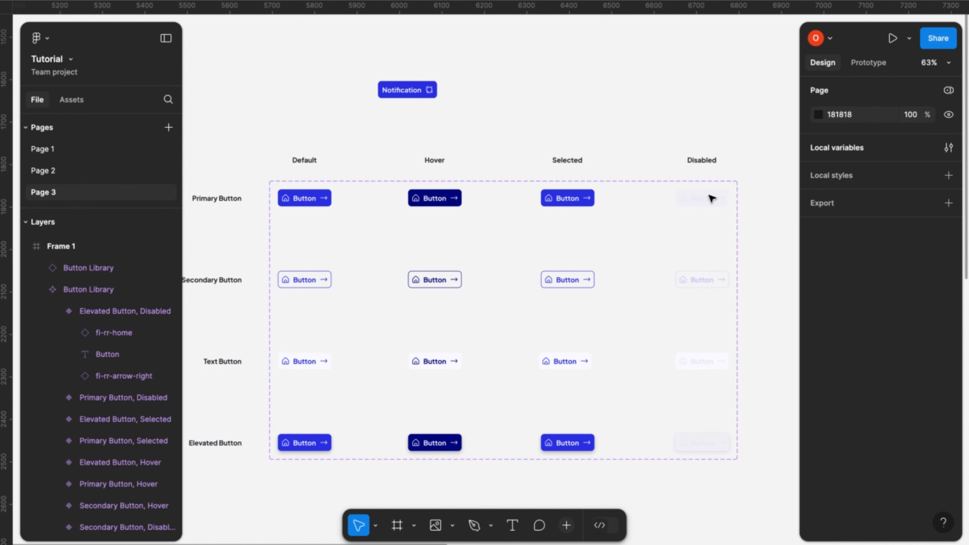
click(876, 63)
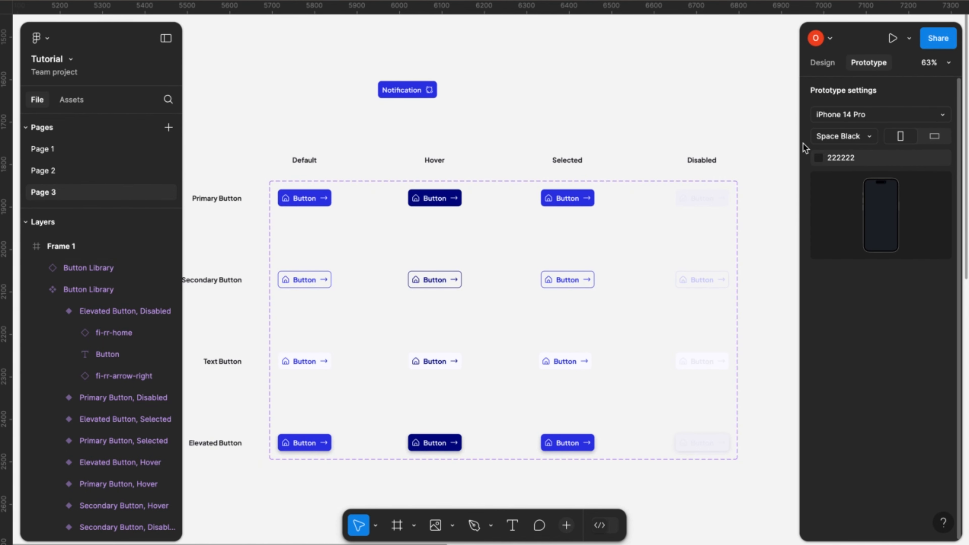
click(316, 202)
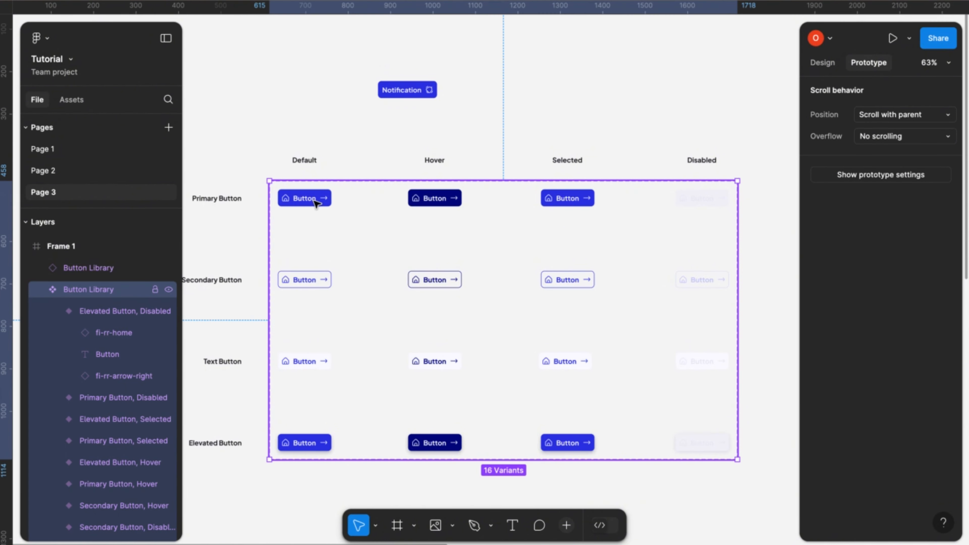
scroll(316, 202, up, 2)
click(316, 202)
scroll(317, 204, left, 3)
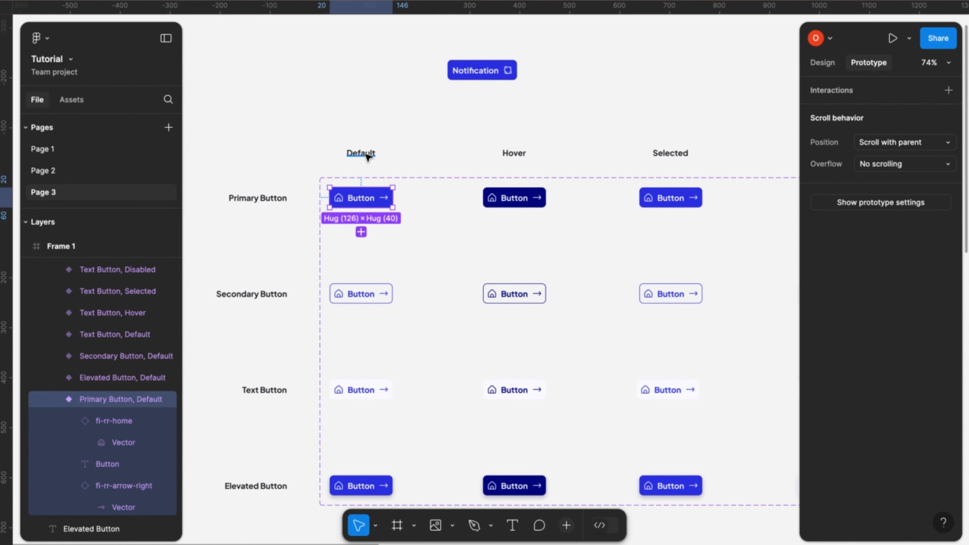
drag(393, 197, 520, 201)
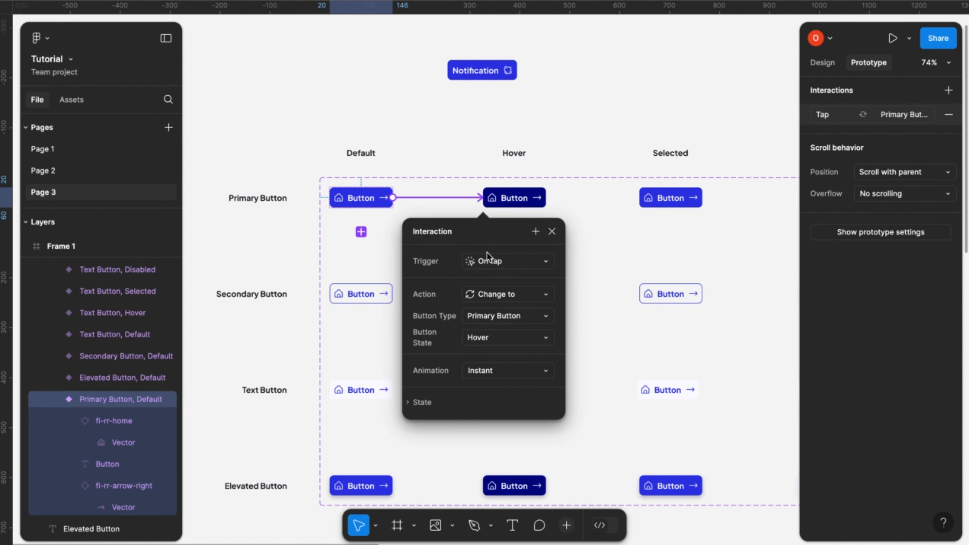
click(546, 263)
click(527, 299)
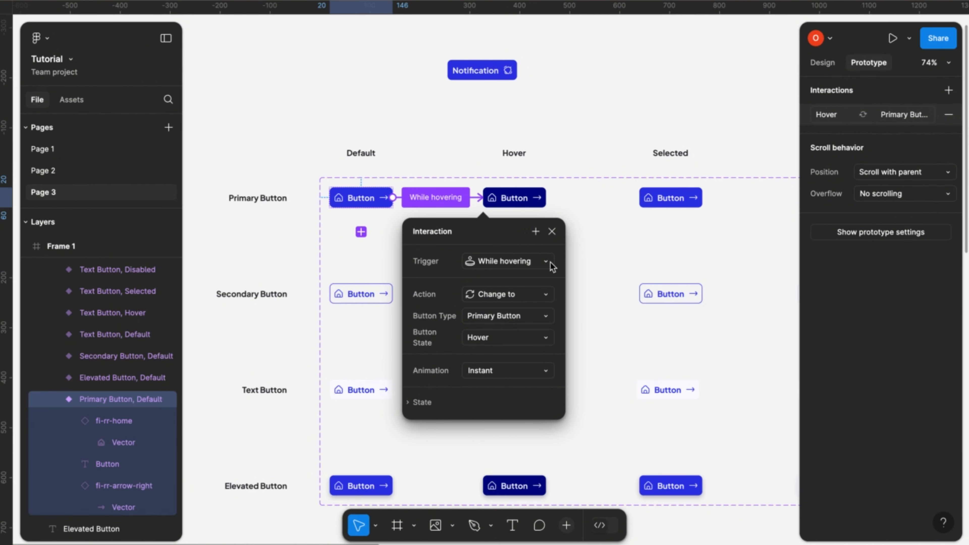
click(551, 232)
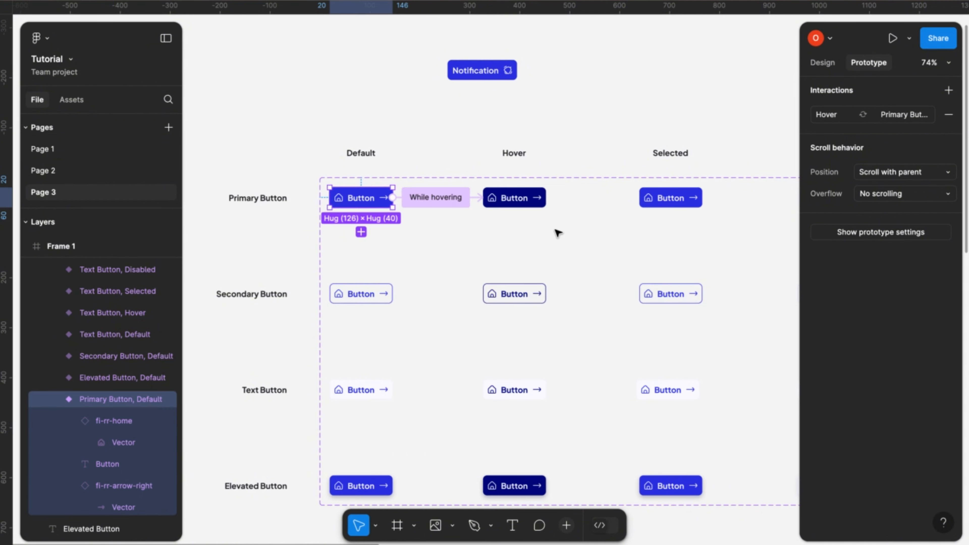
- Link the Primary Button's Hover variant to its Selected variant with an On tap, Change to interaction
scroll(558, 230, right, 4)
scroll(558, 231, up, 1)
click(460, 221)
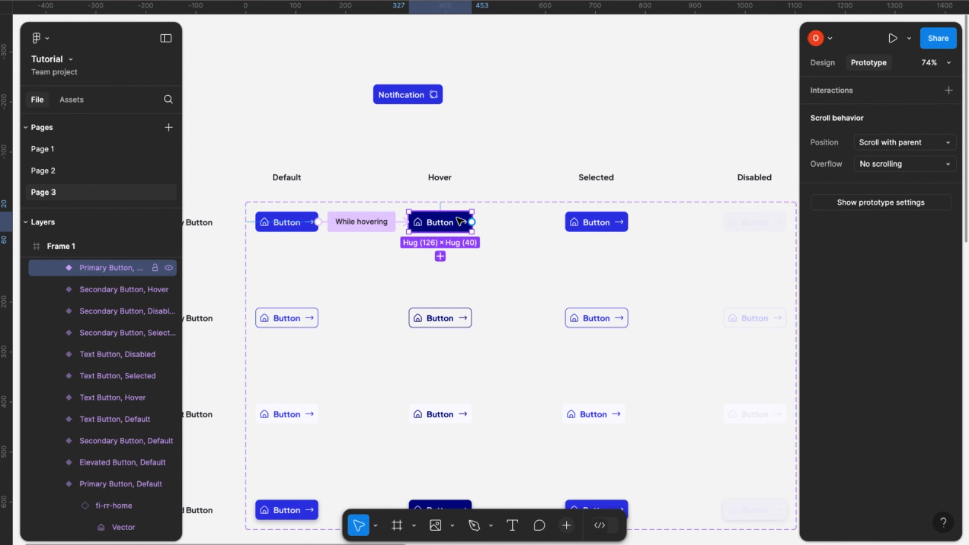
drag(471, 221, 590, 222)
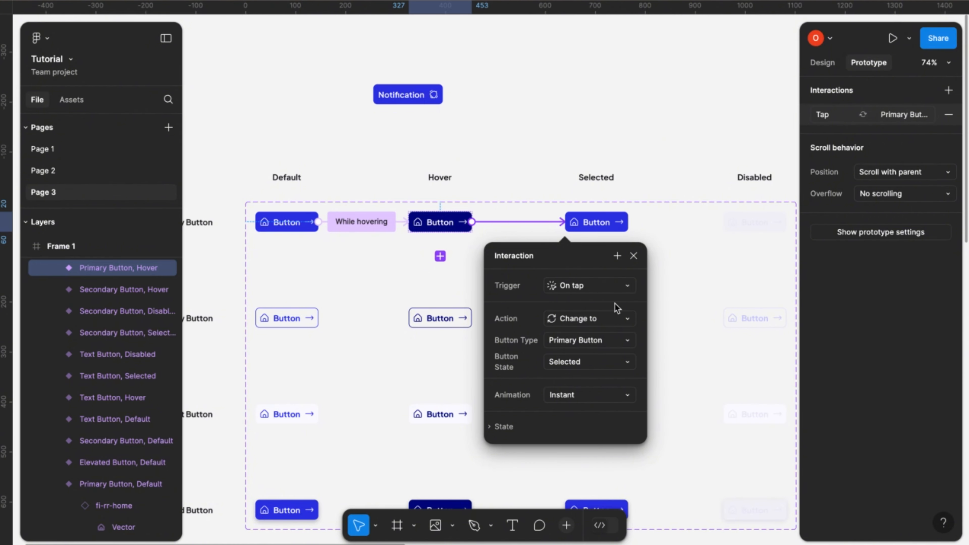
click(634, 256)
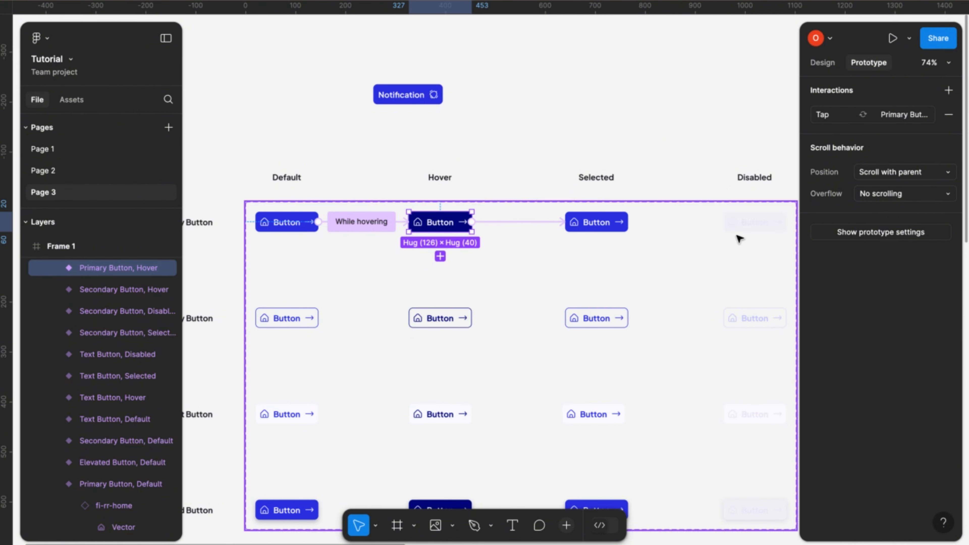
- Link the Secondary Button's Default variant to its Hover variant with a While hovering trigger
scroll(720, 285, down, 1)
scroll(720, 285, right, 1)
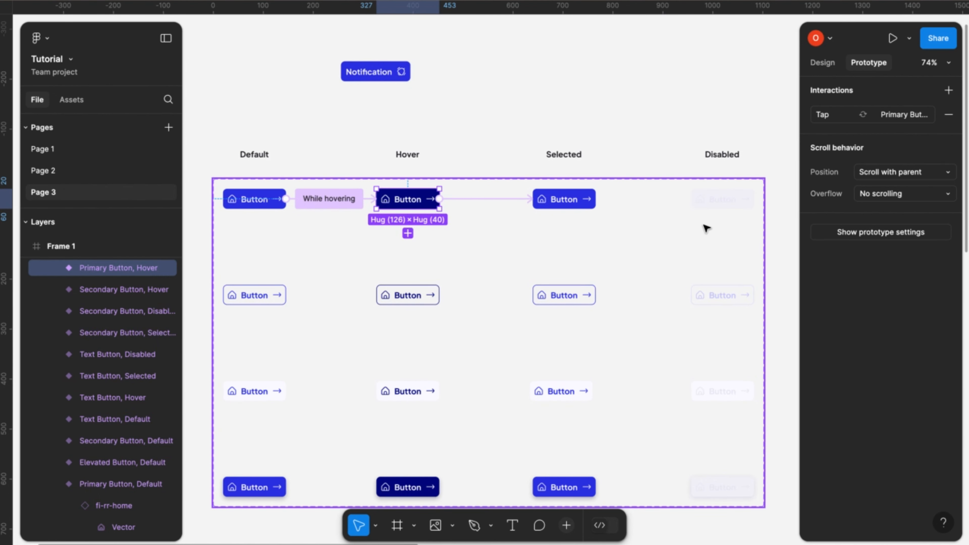
click(264, 298)
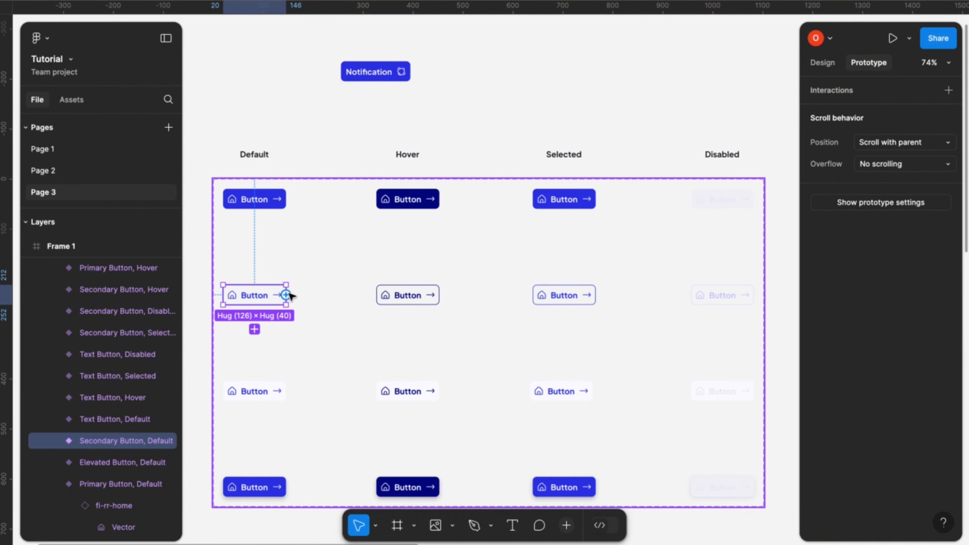
drag(287, 294, 387, 305)
click(437, 358)
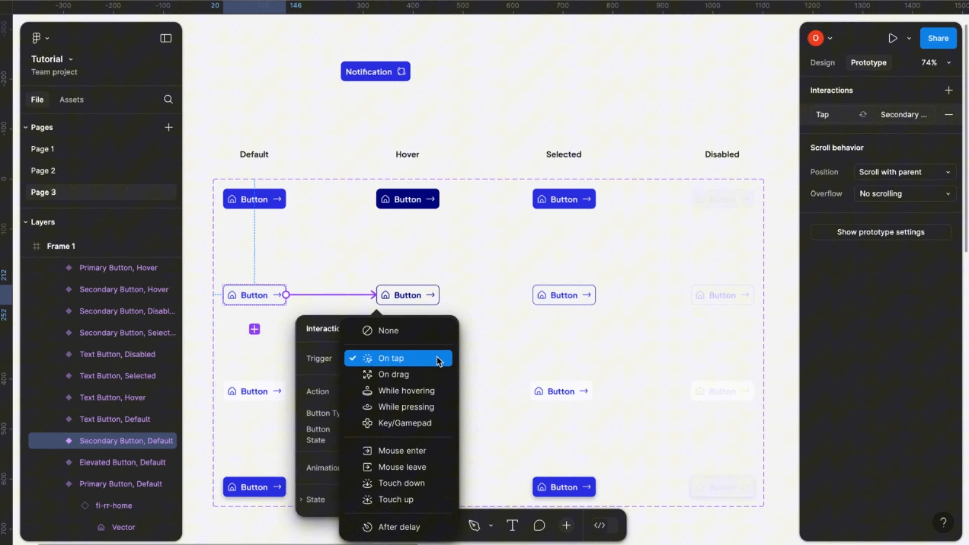
click(423, 391)
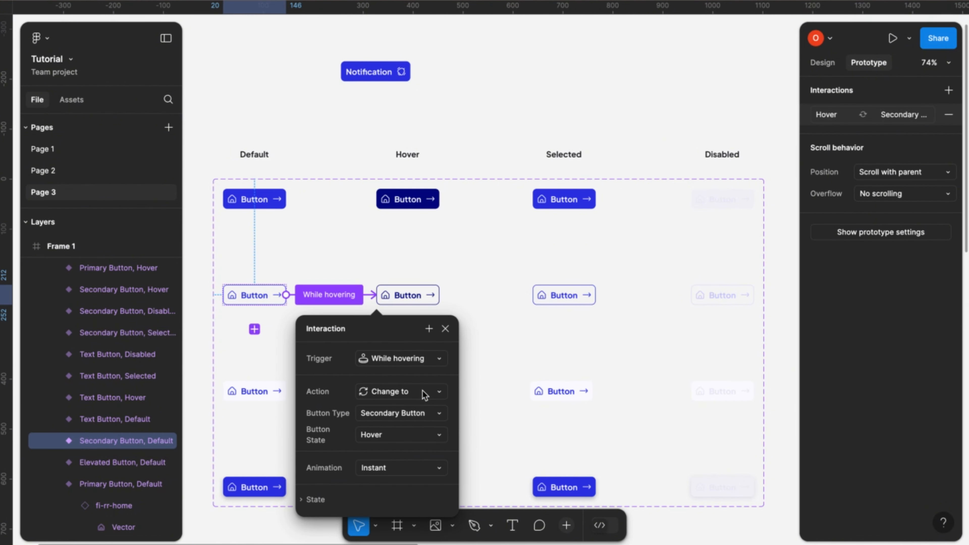
click(446, 329)
- Link the Secondary Button's Hover variant to its Selected variant with an On tap trigger
click(434, 295)
drag(439, 295, 541, 300)
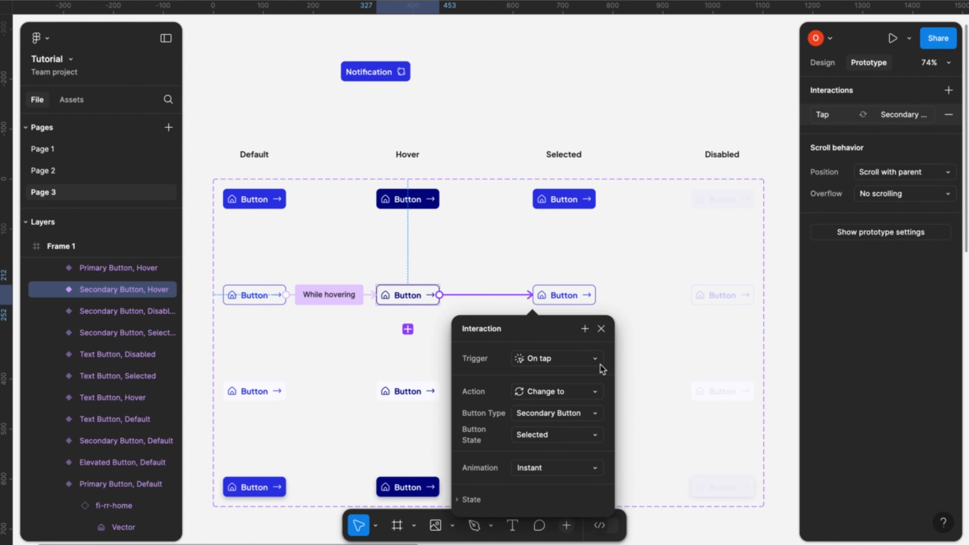
click(601, 329)
- Link the Text Button's Default variant to its Hover variant with a While hovering trigger
scroll(603, 329, down, 5)
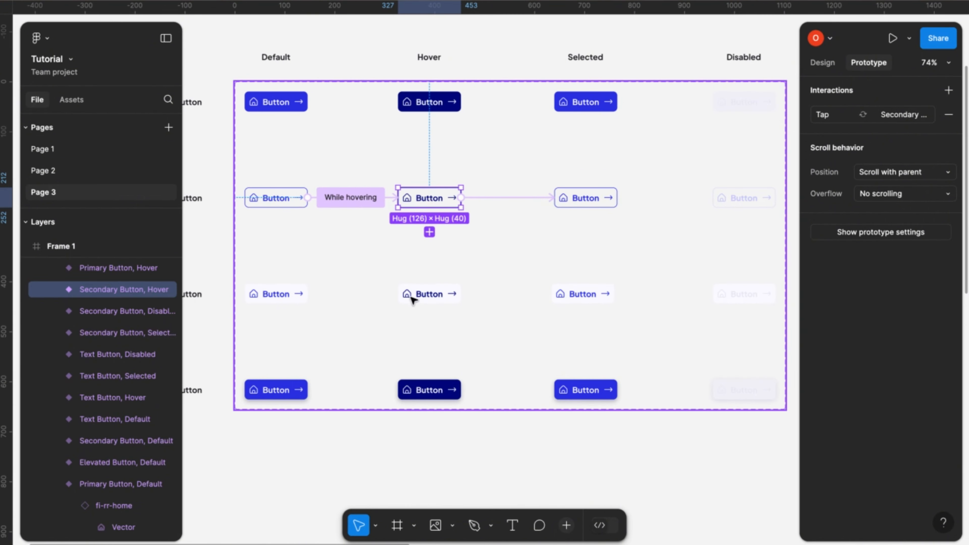
click(296, 294)
drag(307, 294, 409, 298)
click(460, 361)
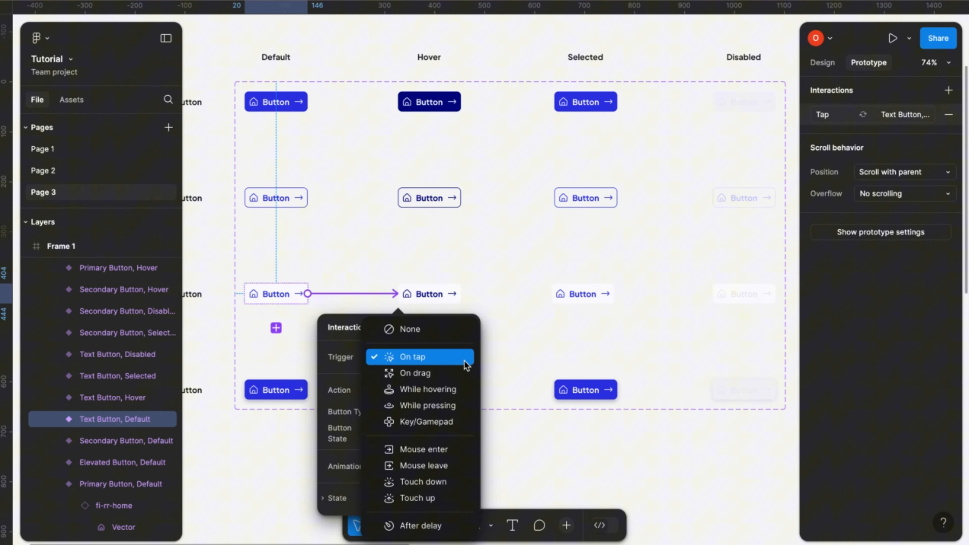
click(451, 390)
click(469, 327)
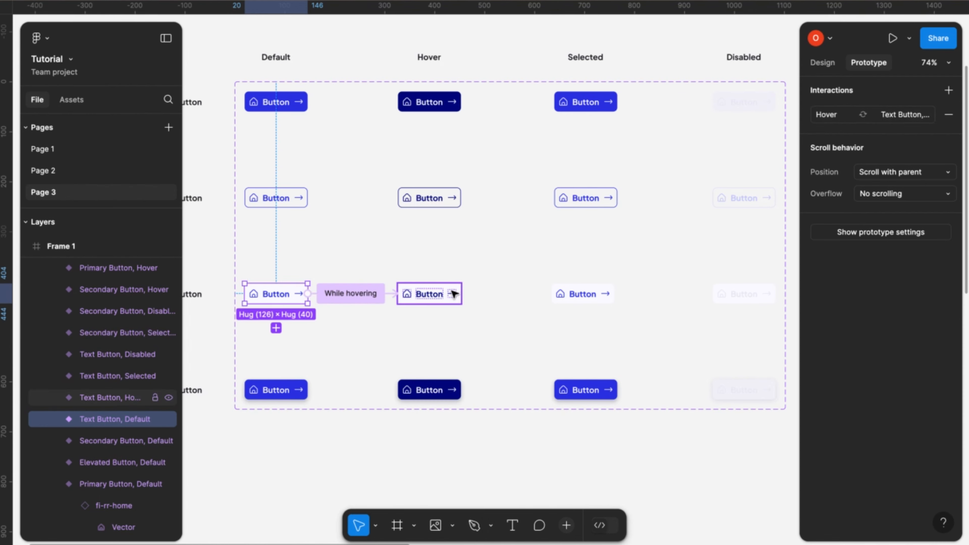
- Link the Text Button's Hover variant to its Selected variant with an On tap trigger
click(454, 294)
drag(461, 294, 561, 294)
click(621, 327)
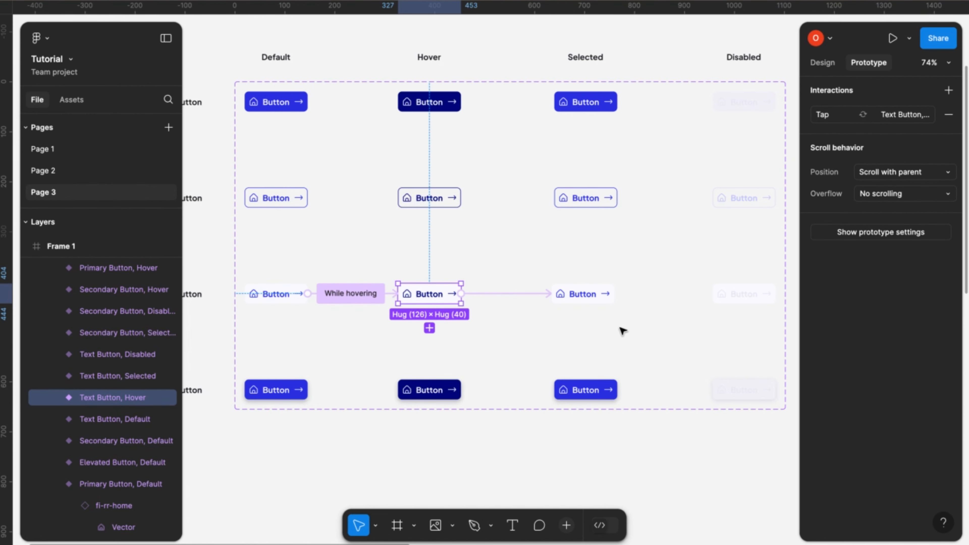
- Link the Elevated Button's Default variant to its Hover variant with a While hovering trigger
scroll(493, 418, down, 2)
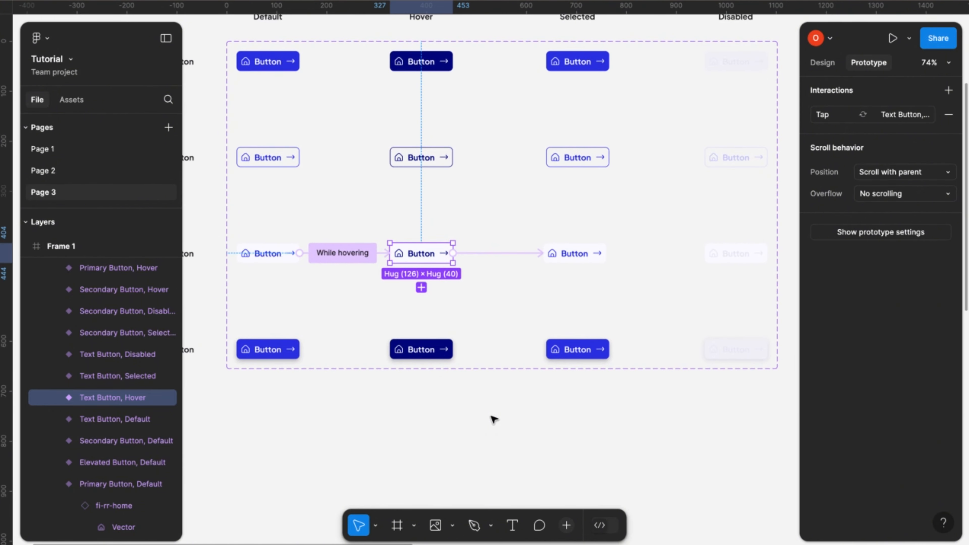
click(299, 355)
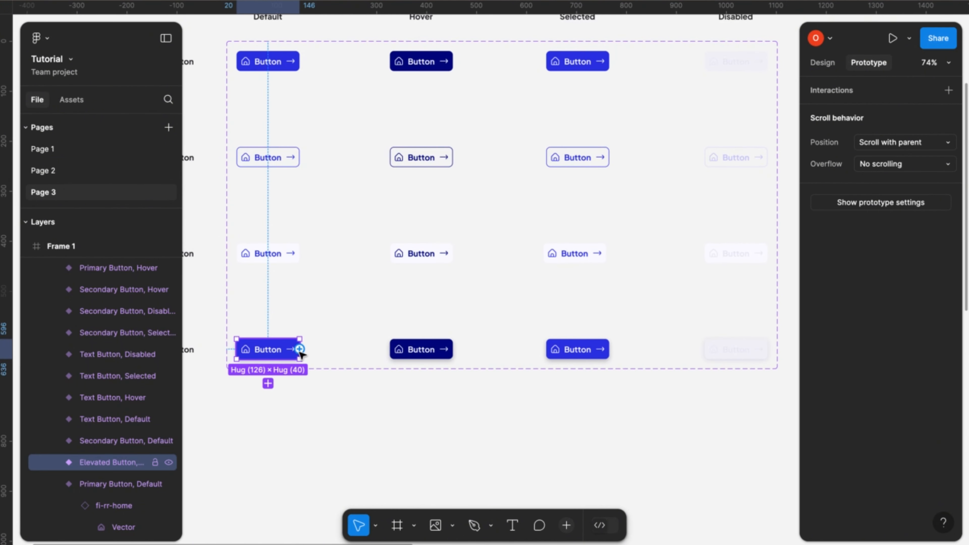
drag(299, 349, 404, 355)
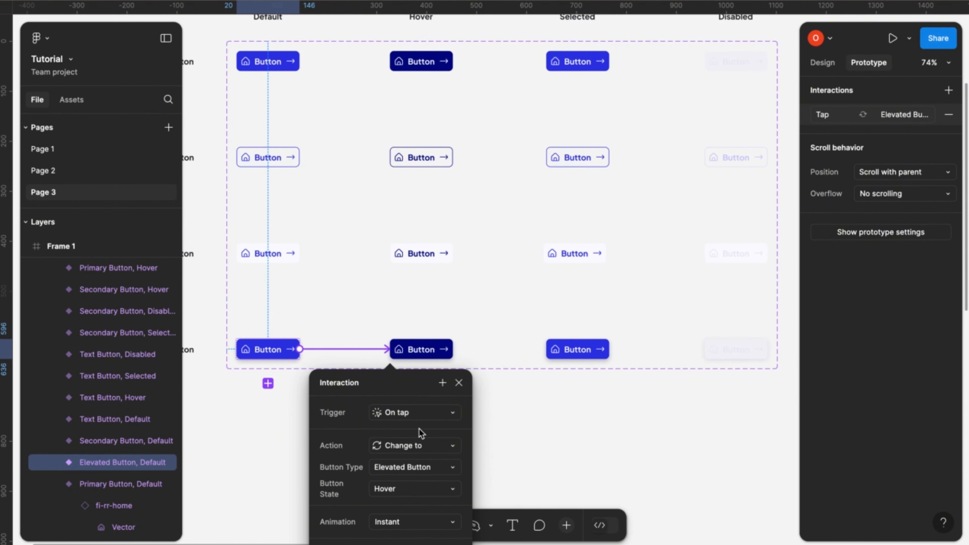
click(453, 417)
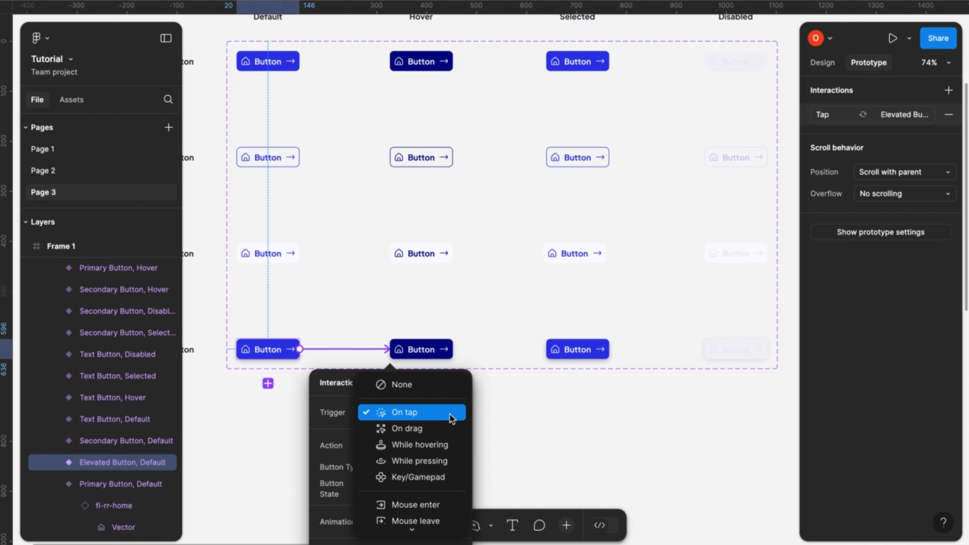
click(445, 446)
click(458, 381)
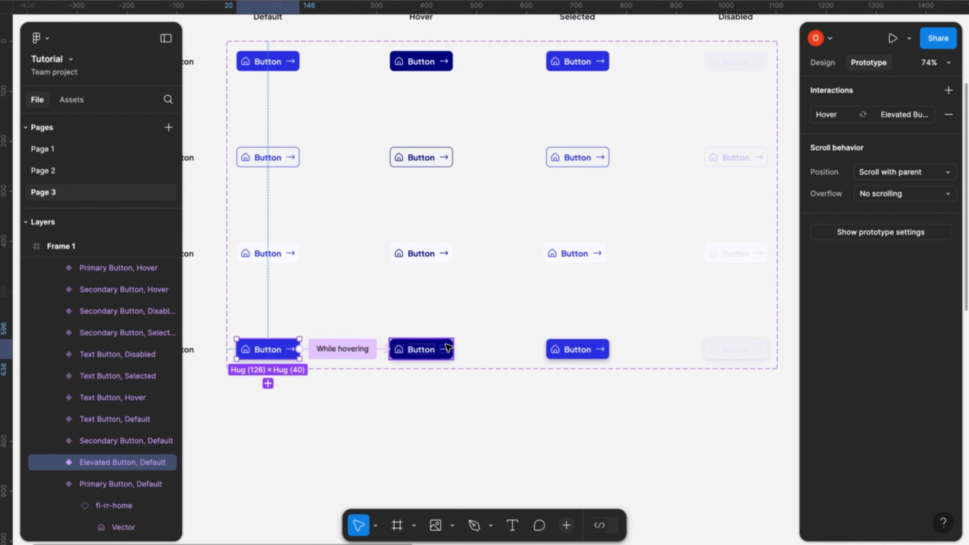
- Link the Elevated Button's Hover variant to its Selected variant with an On tap trigger
click(448, 347)
drag(453, 349, 568, 351)
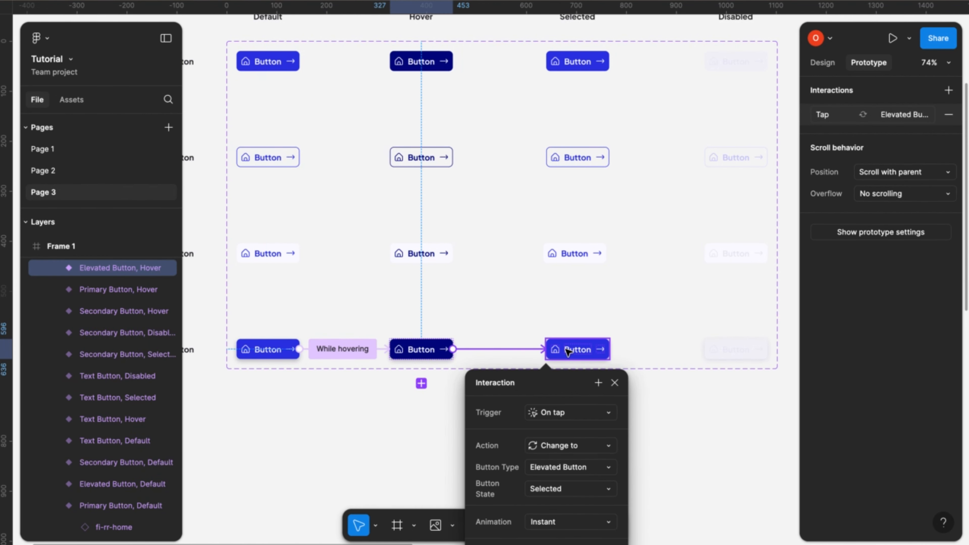
click(615, 384)
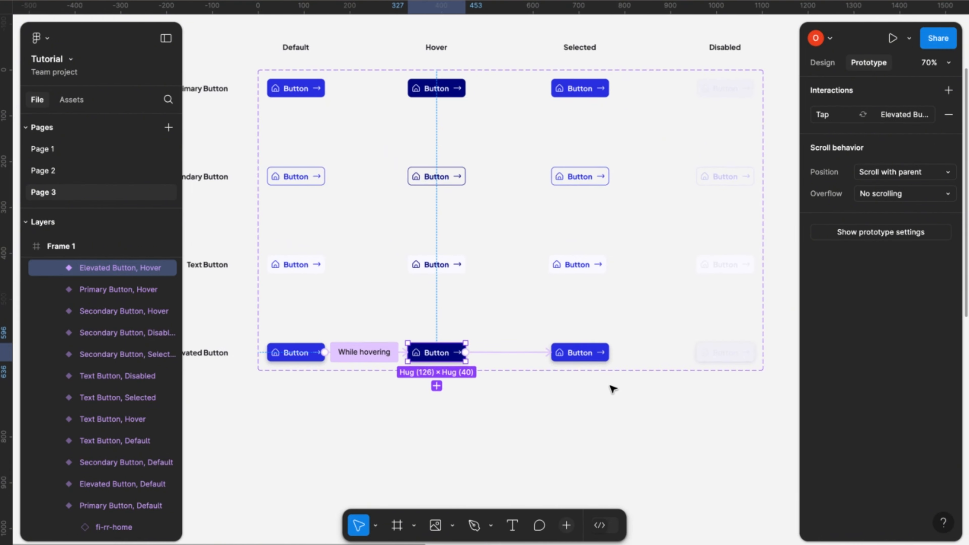
- Add an iPhone 14 & 15 Pro frame and place it above Frame 1, at about X 7929, Y 447
scroll(611, 389, down, 6)
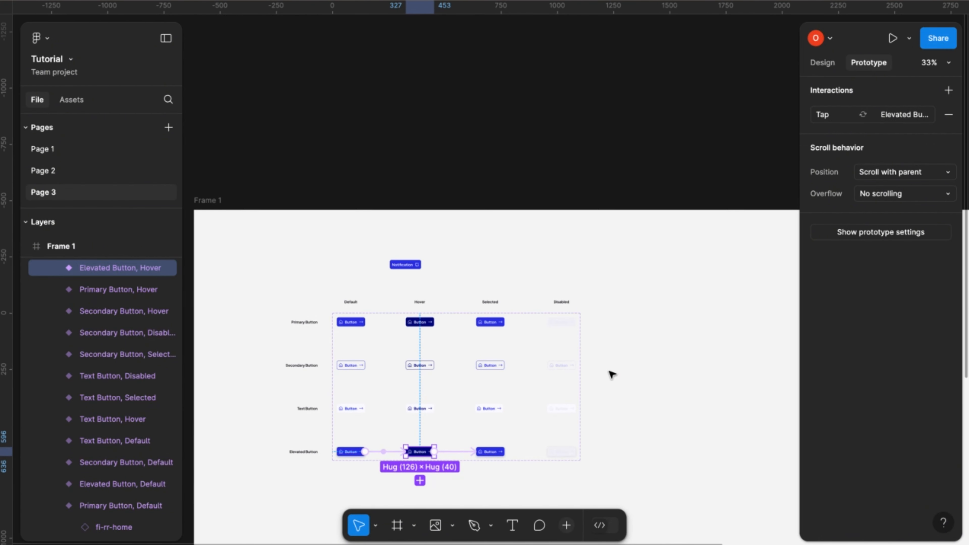
click(487, 181)
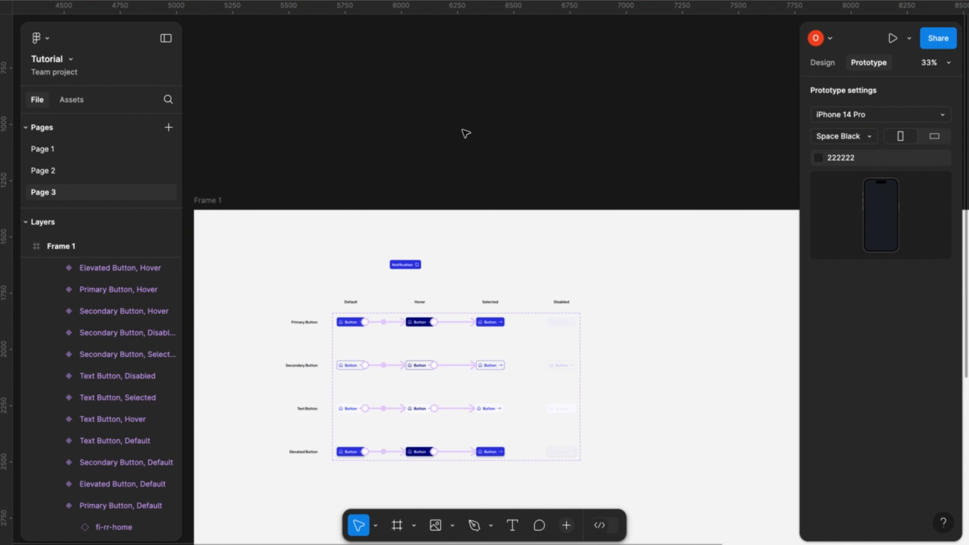
click(817, 68)
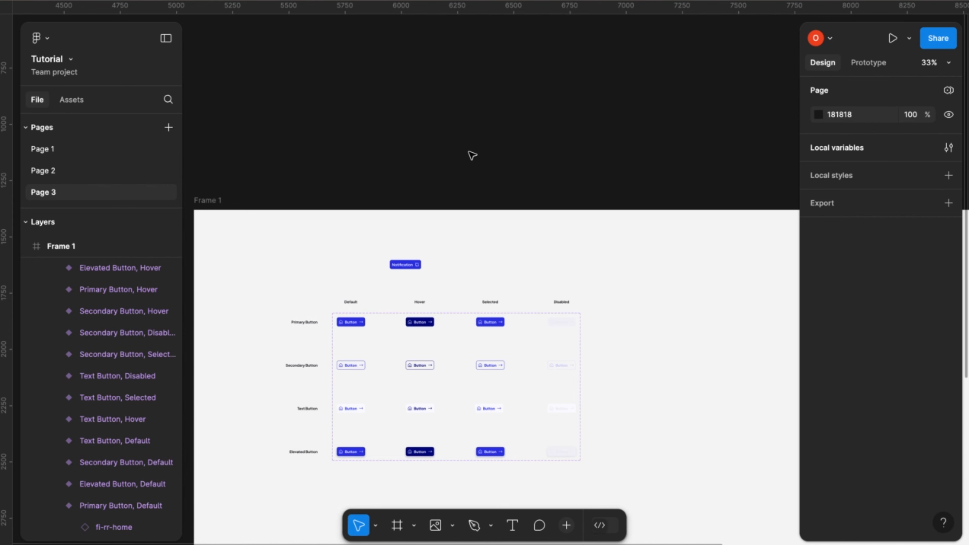
key(f)
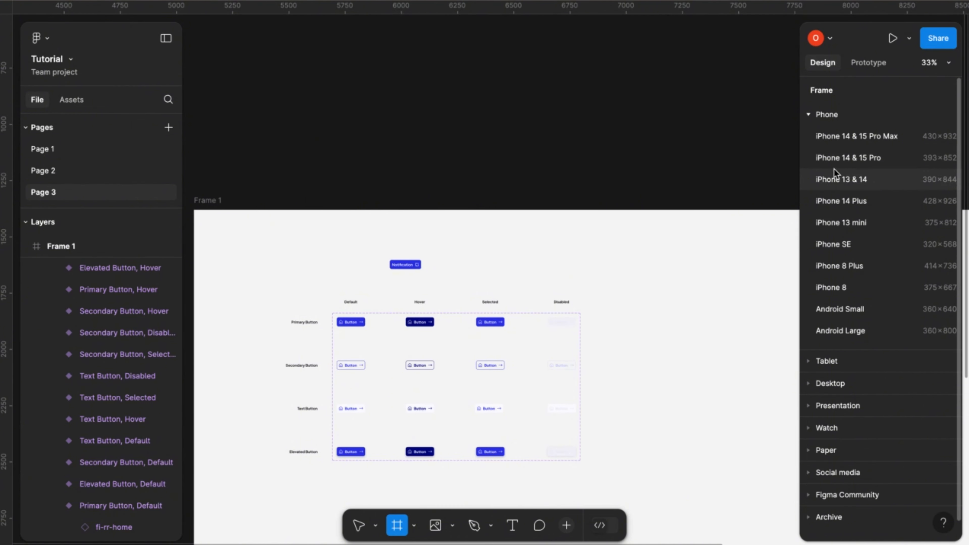
click(842, 158)
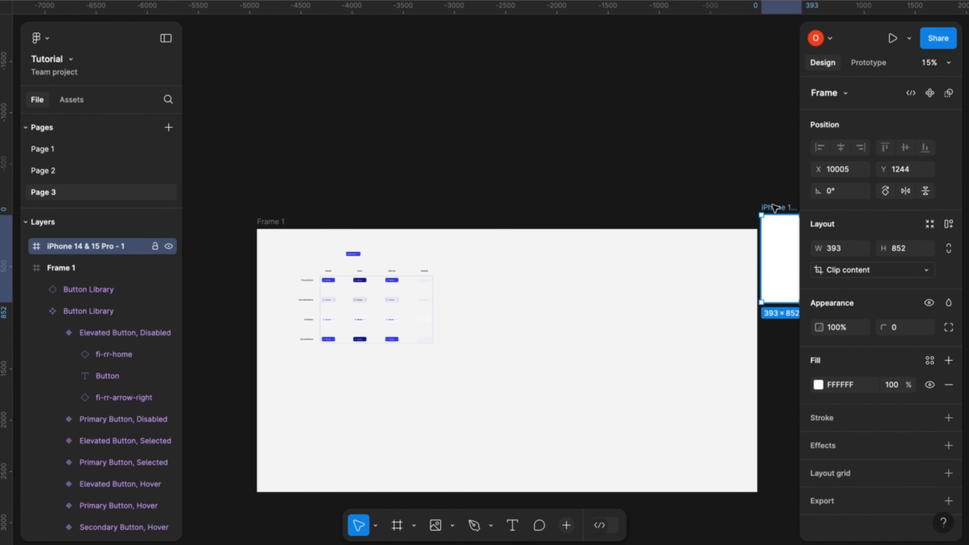
drag(775, 208, 562, 127)
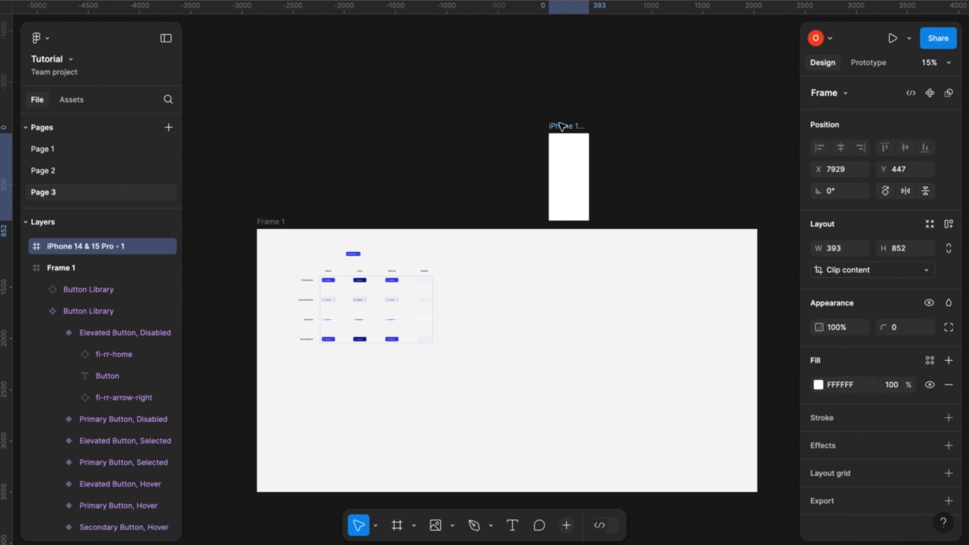
- Cut the Notification button instance from Frame 1 and paste it into the iPhone 14 & 15 Pro - 1 frame
click(360, 255)
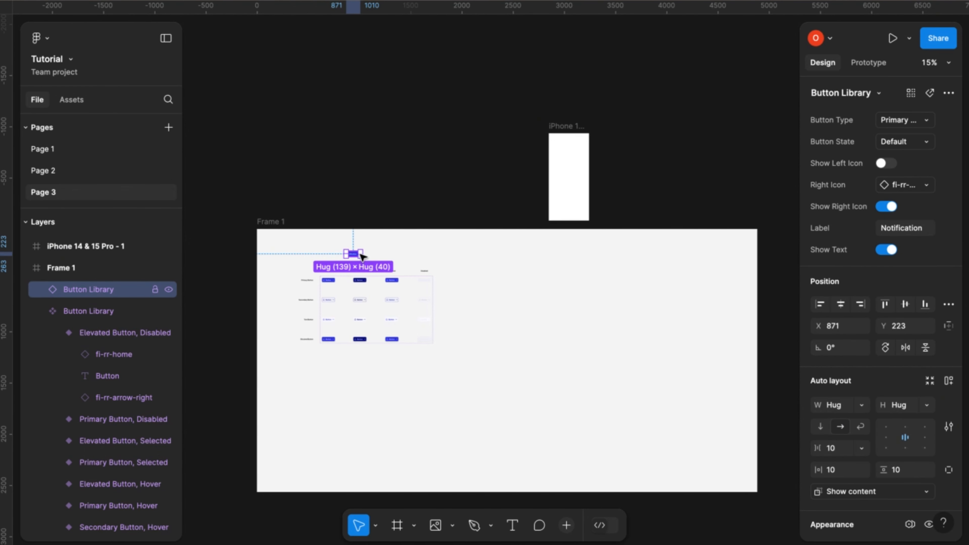
click(361, 255)
click(561, 127)
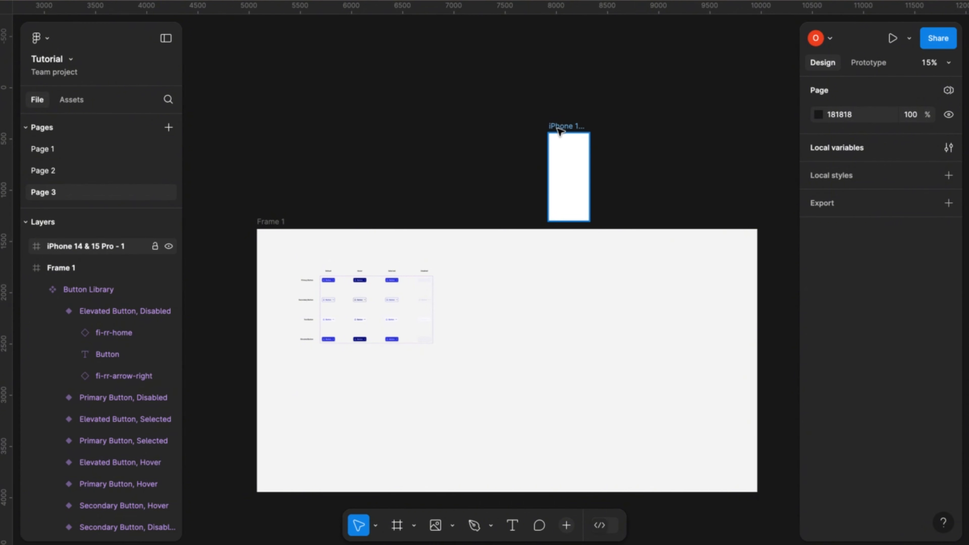
key(ctrl+v)
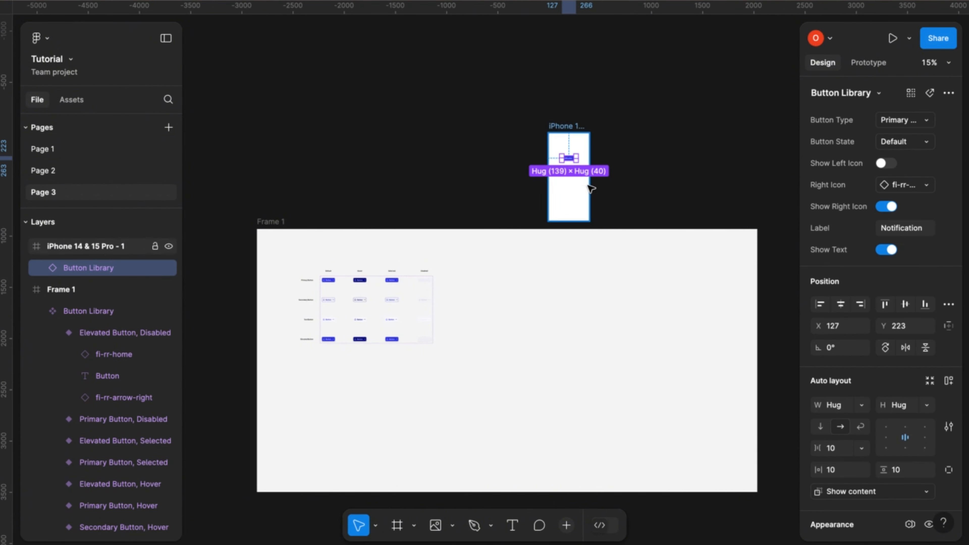
- Center the Notification button instance horizontally and vertically within the iPhone 14 & 15 Pro - 1 frame
scroll(584, 179, up, 10)
scroll(585, 180, up, 3)
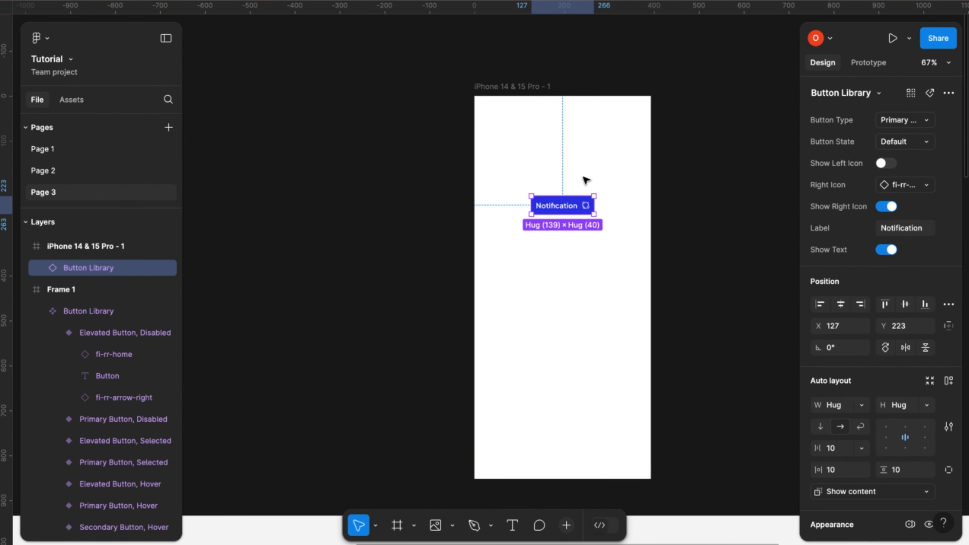
scroll(585, 180, up, 2)
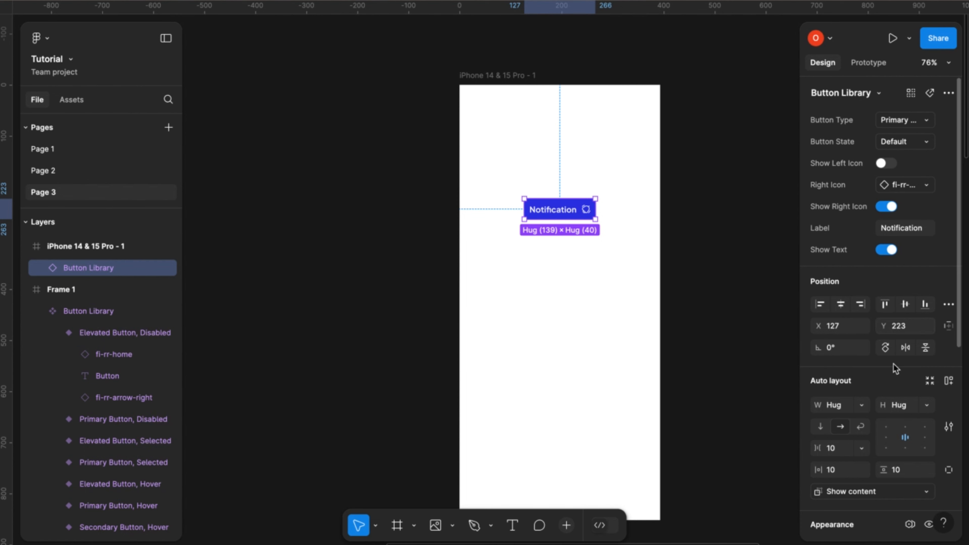
click(843, 305)
click(911, 308)
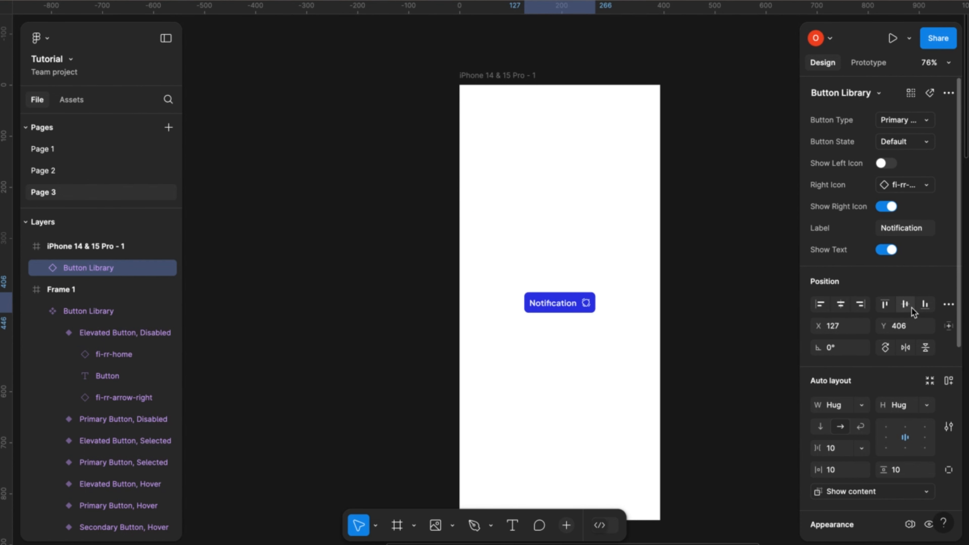
- Preview the iPhone 14 & 15 Pro - 1 frame as an inline prototype and test the Notification button's hover and tap interactions
scroll(645, 351, down, 3)
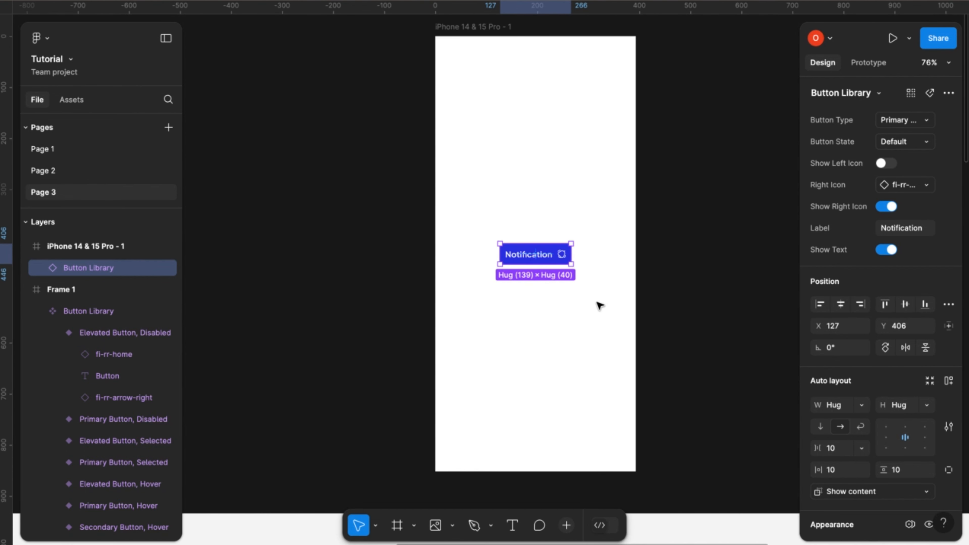
scroll(599, 305, up, 2)
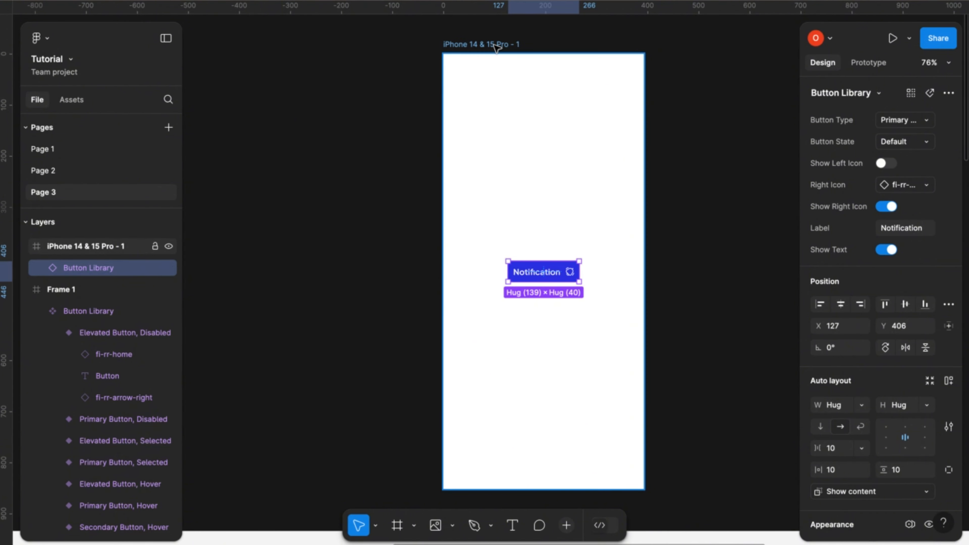
click(492, 54)
scroll(493, 48, left, 2)
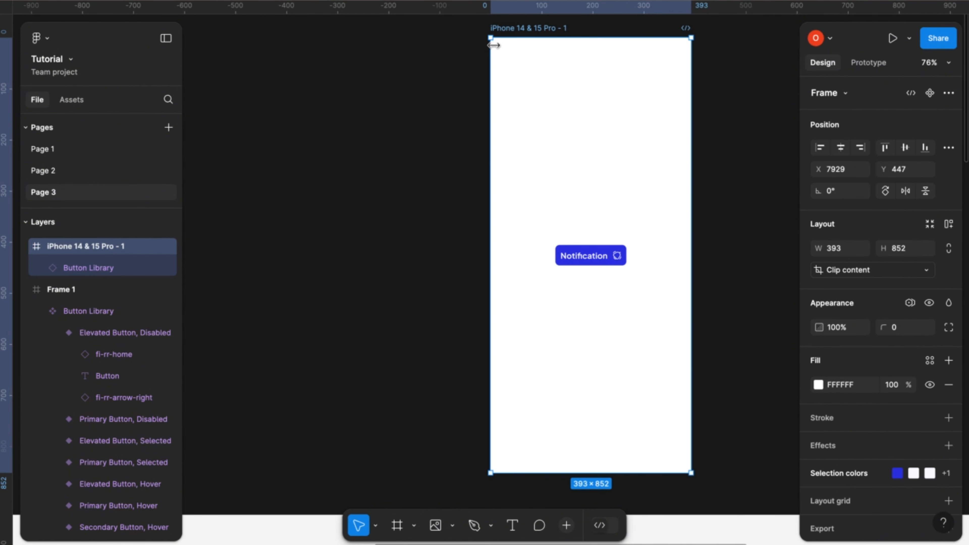
key(shift+space)
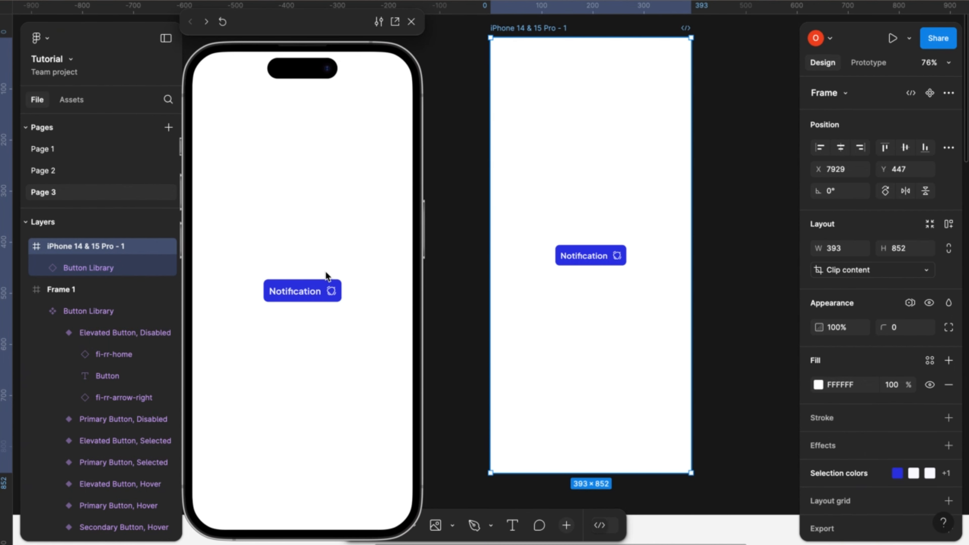
click(314, 292)
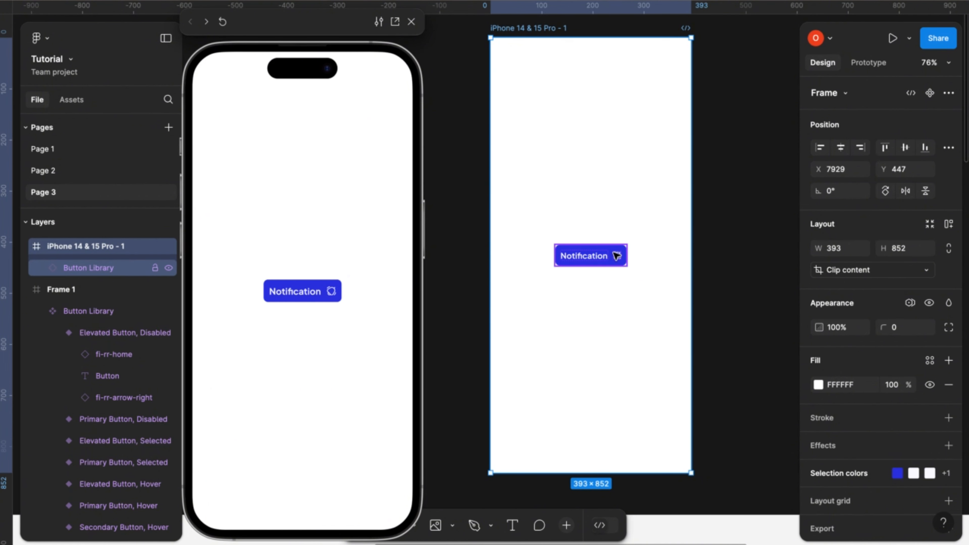
- Switch the Notification button instance's Button Type to Secondary Button while the prototype preview stays open
click(615, 255)
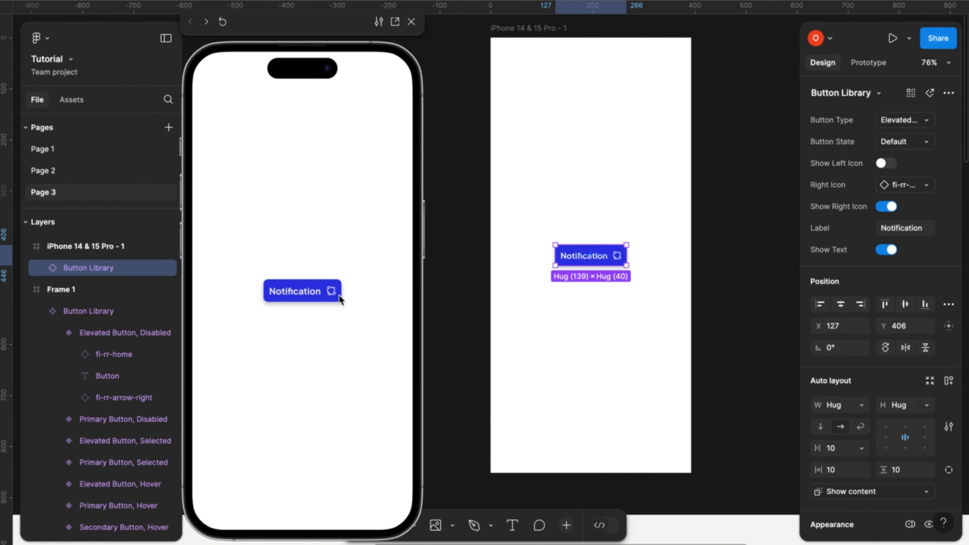
click(928, 121)
click(899, 87)
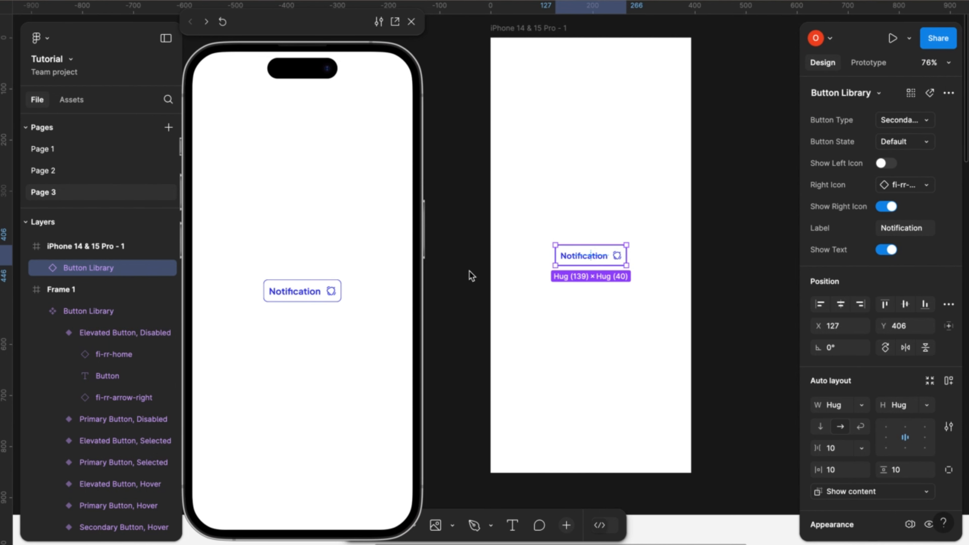
click(711, 262)
- Close the prototype preview and clear the selection of the iPhone 14 & 15 Pro - 1 frame
scroll(711, 261, up, 1)
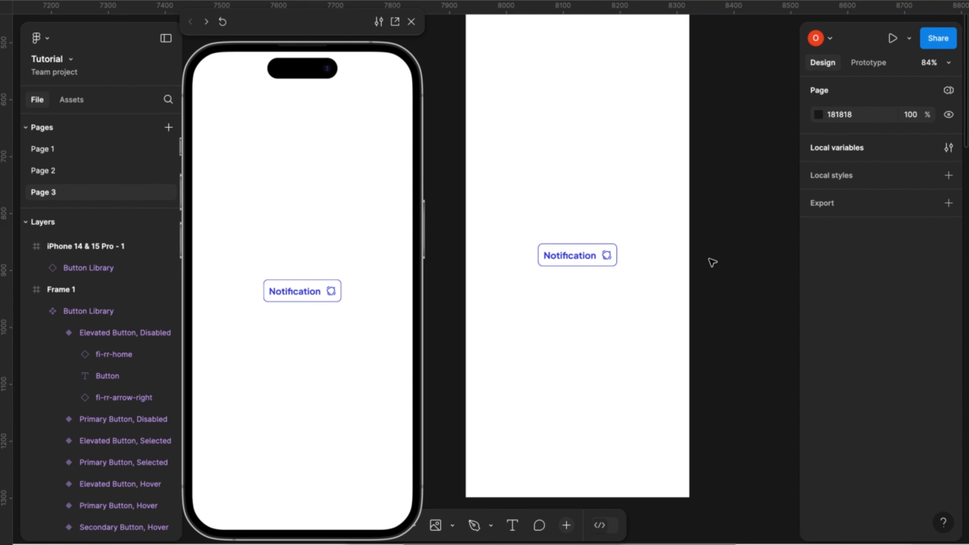
scroll(712, 262, up, 2)
scroll(712, 262, down, 2)
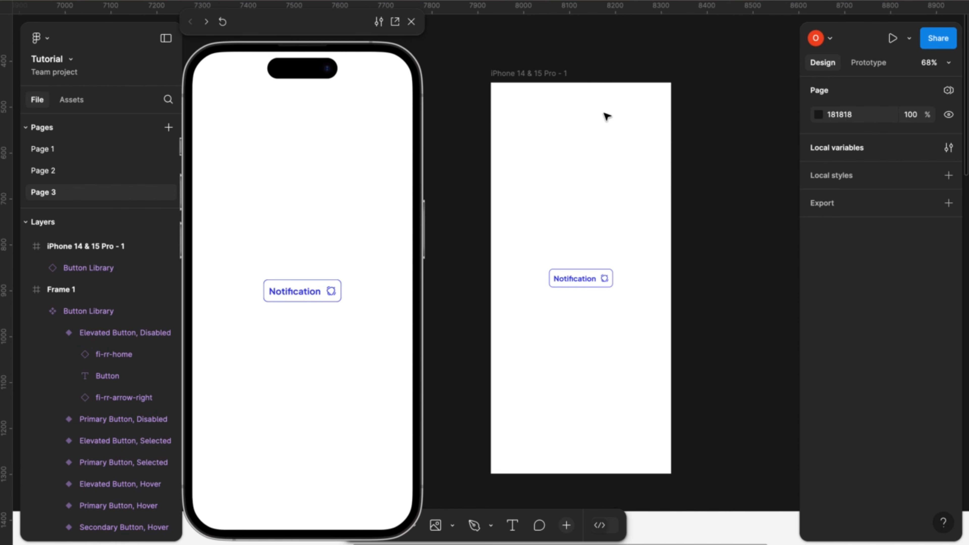
click(558, 74)
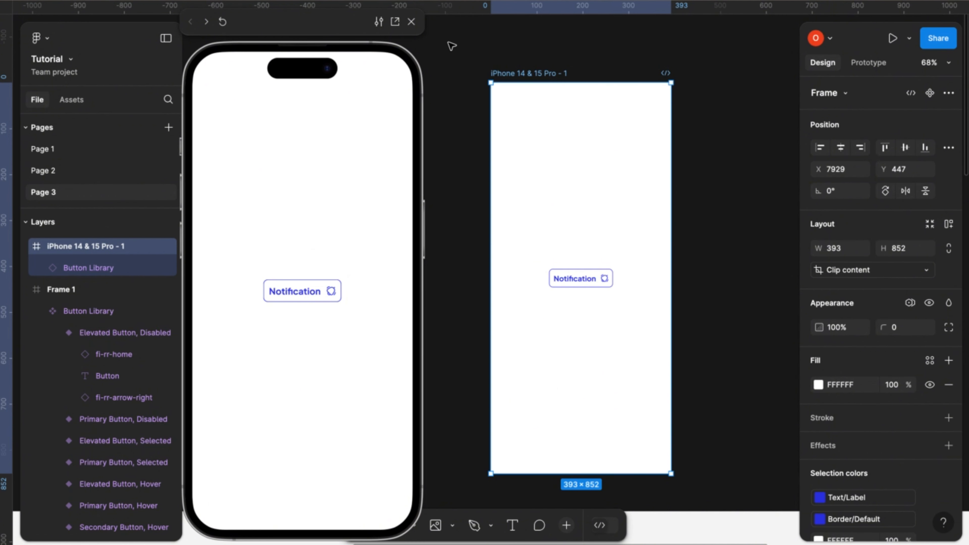
click(411, 22)
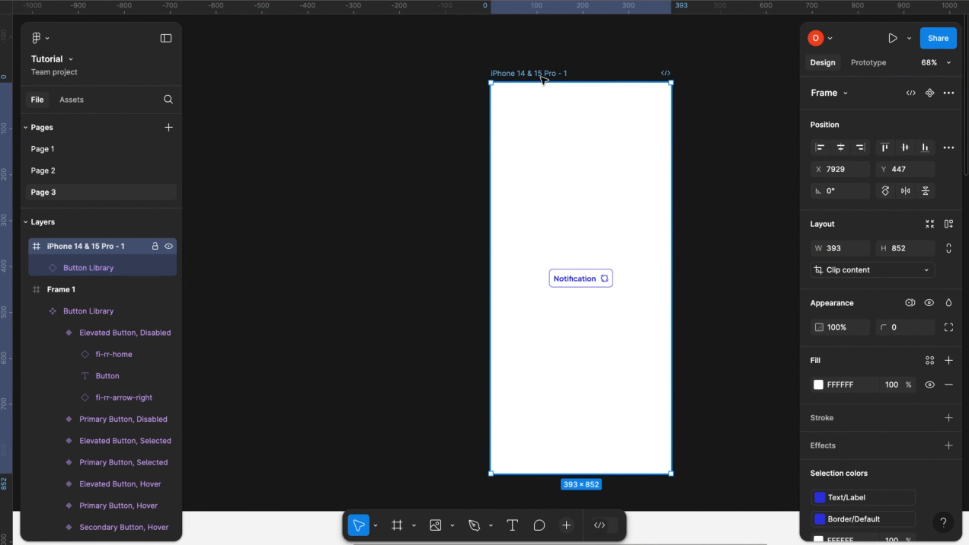
scroll(532, 310, down, 8)
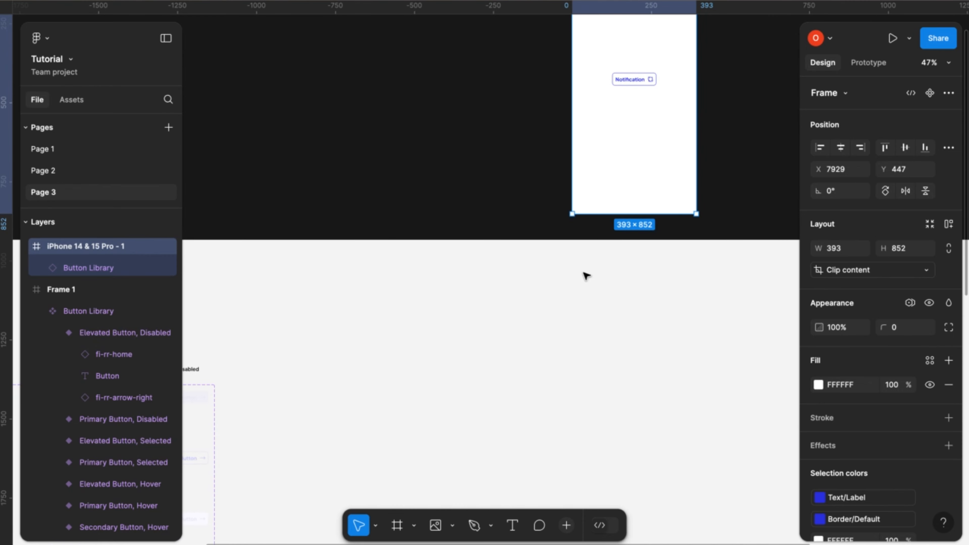
scroll(562, 307, left, 6)
scroll(563, 307, down, 2)
scroll(563, 307, down, 2)
scroll(557, 309, down, 5)
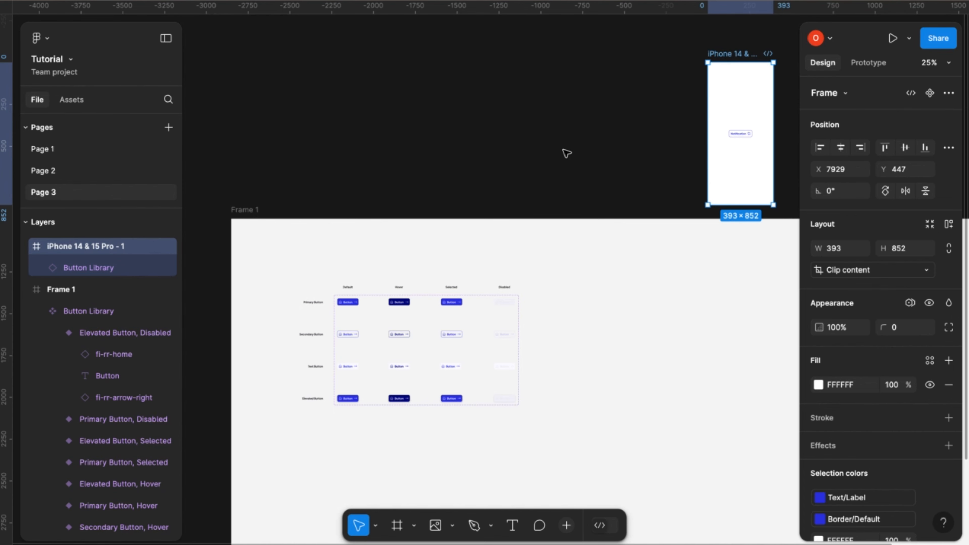
click(585, 145)
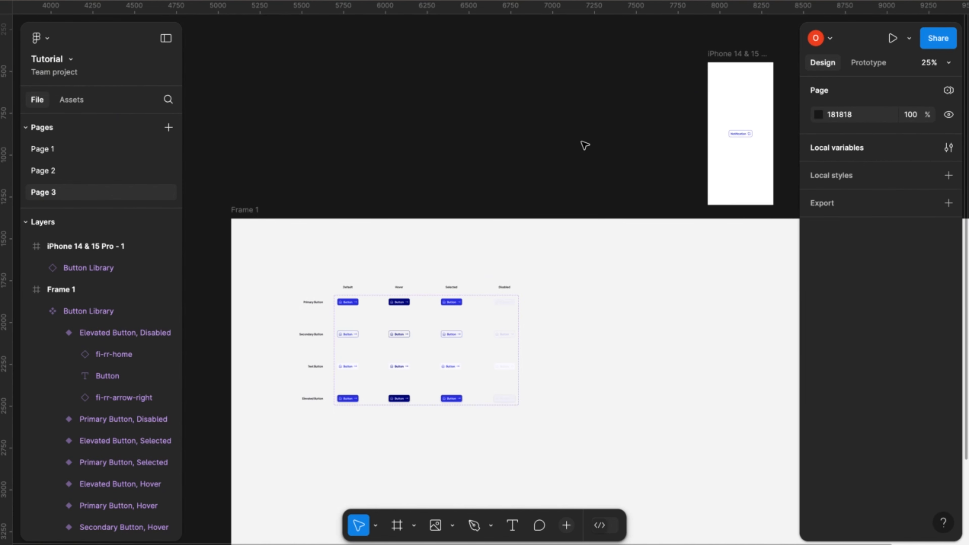